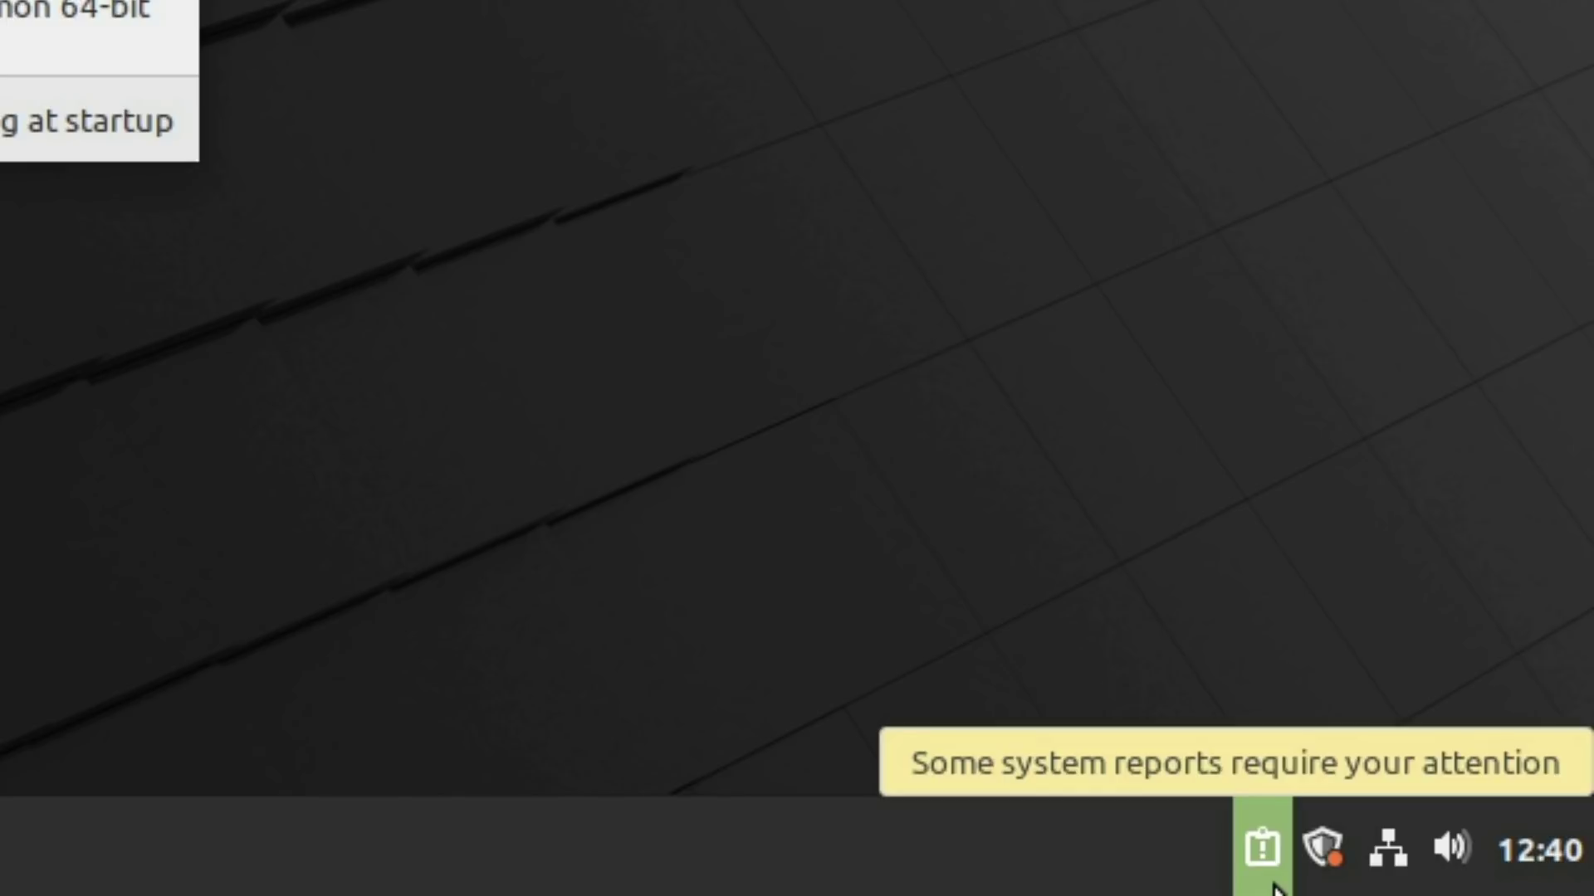
Ignore the Install language packs report in System Reports
click(1263, 854)
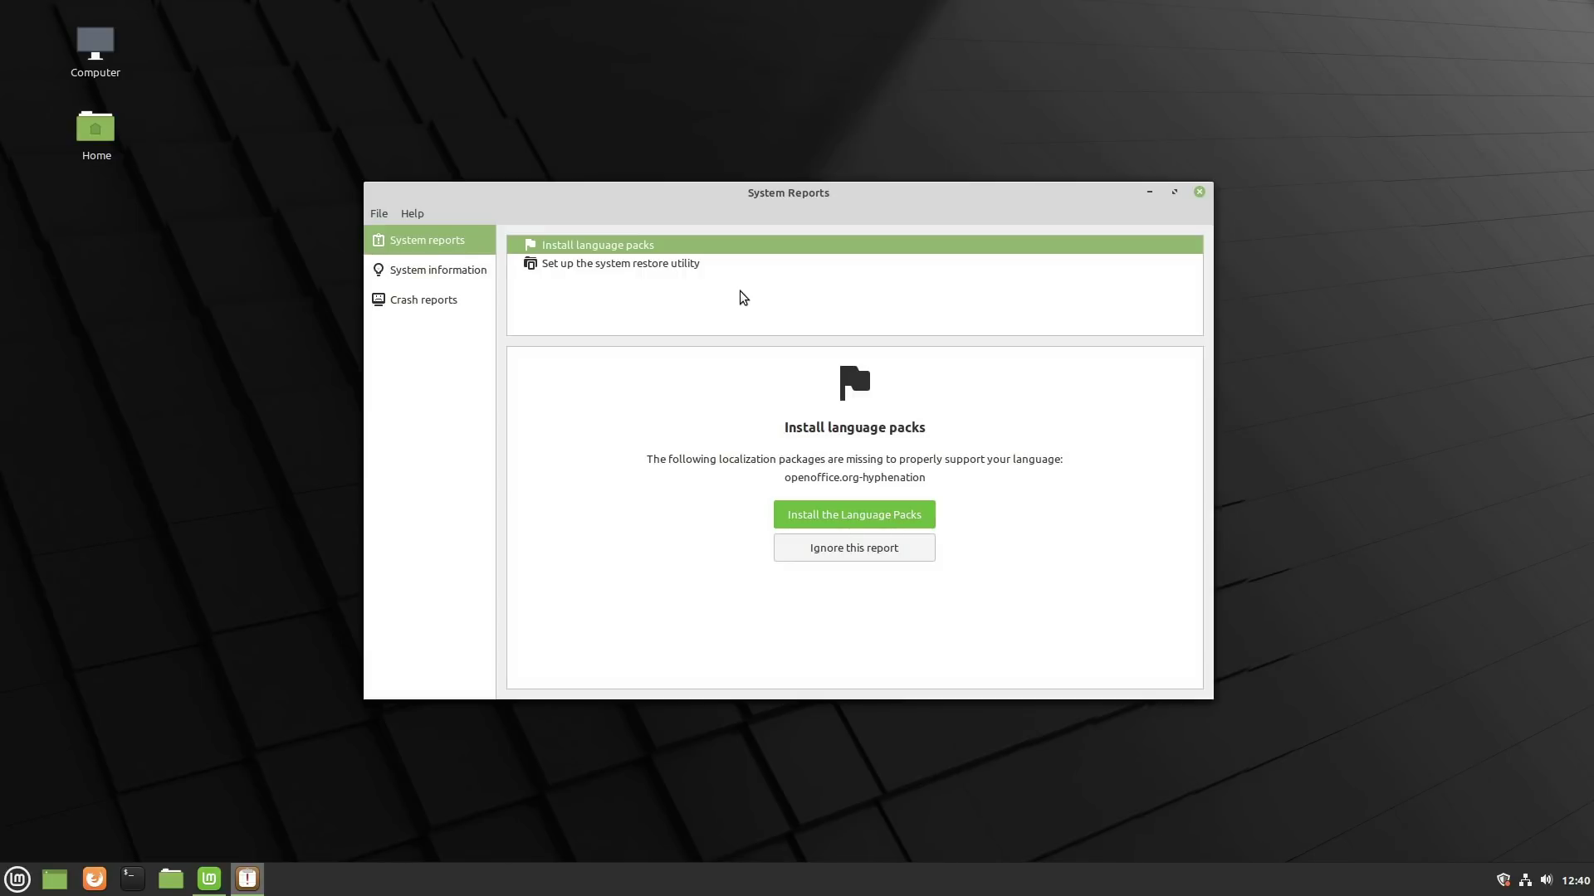
click(890, 551)
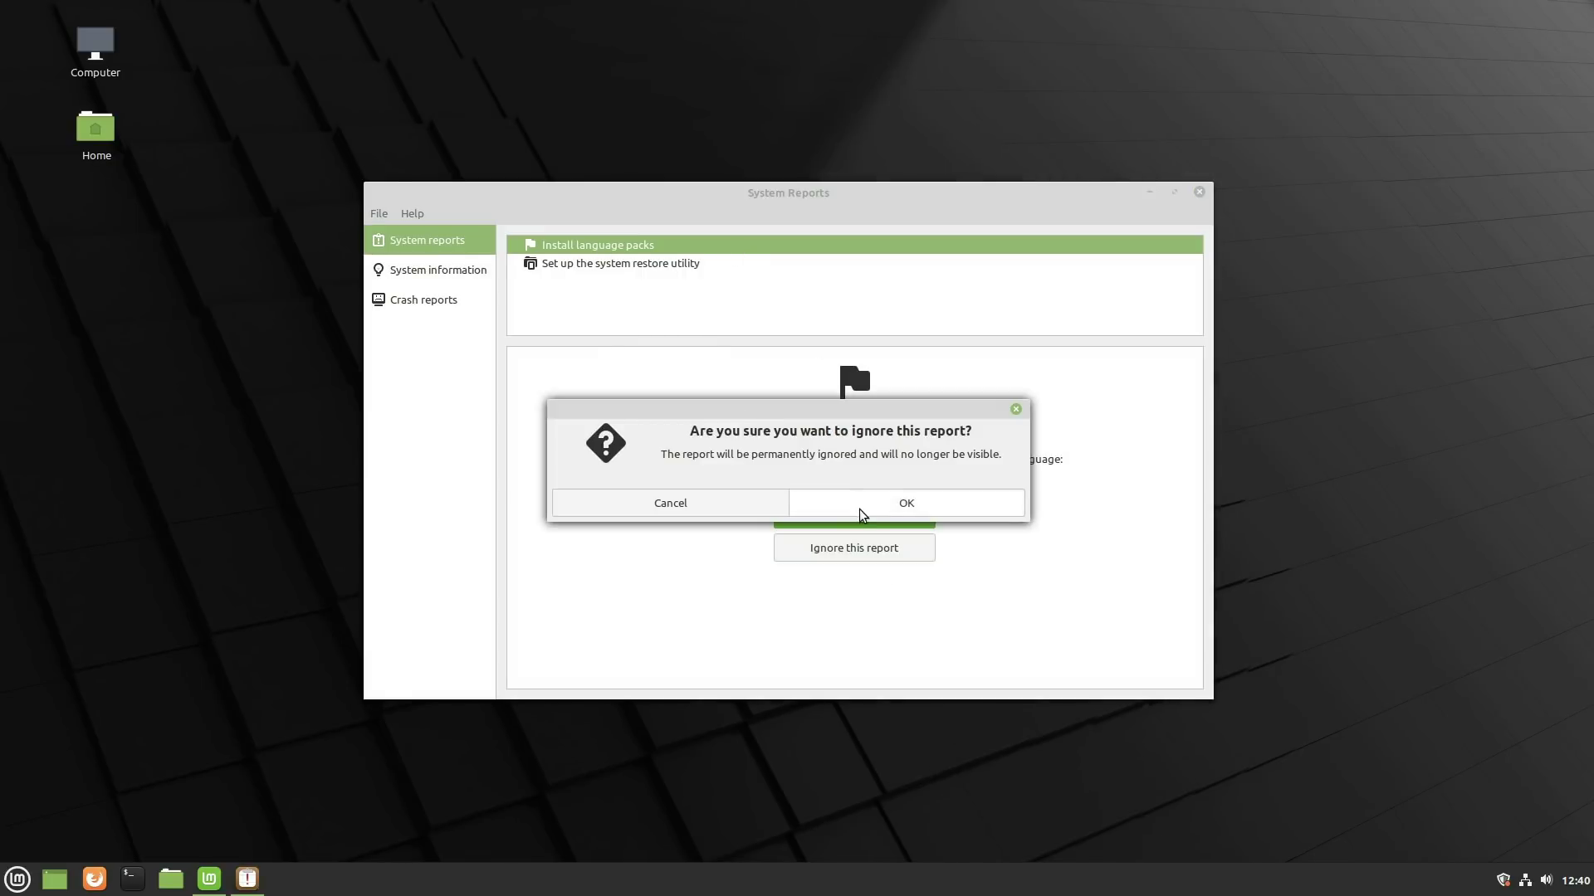
click(852, 502)
Ignore the system restore utility report, then close System Reports
click(618, 246)
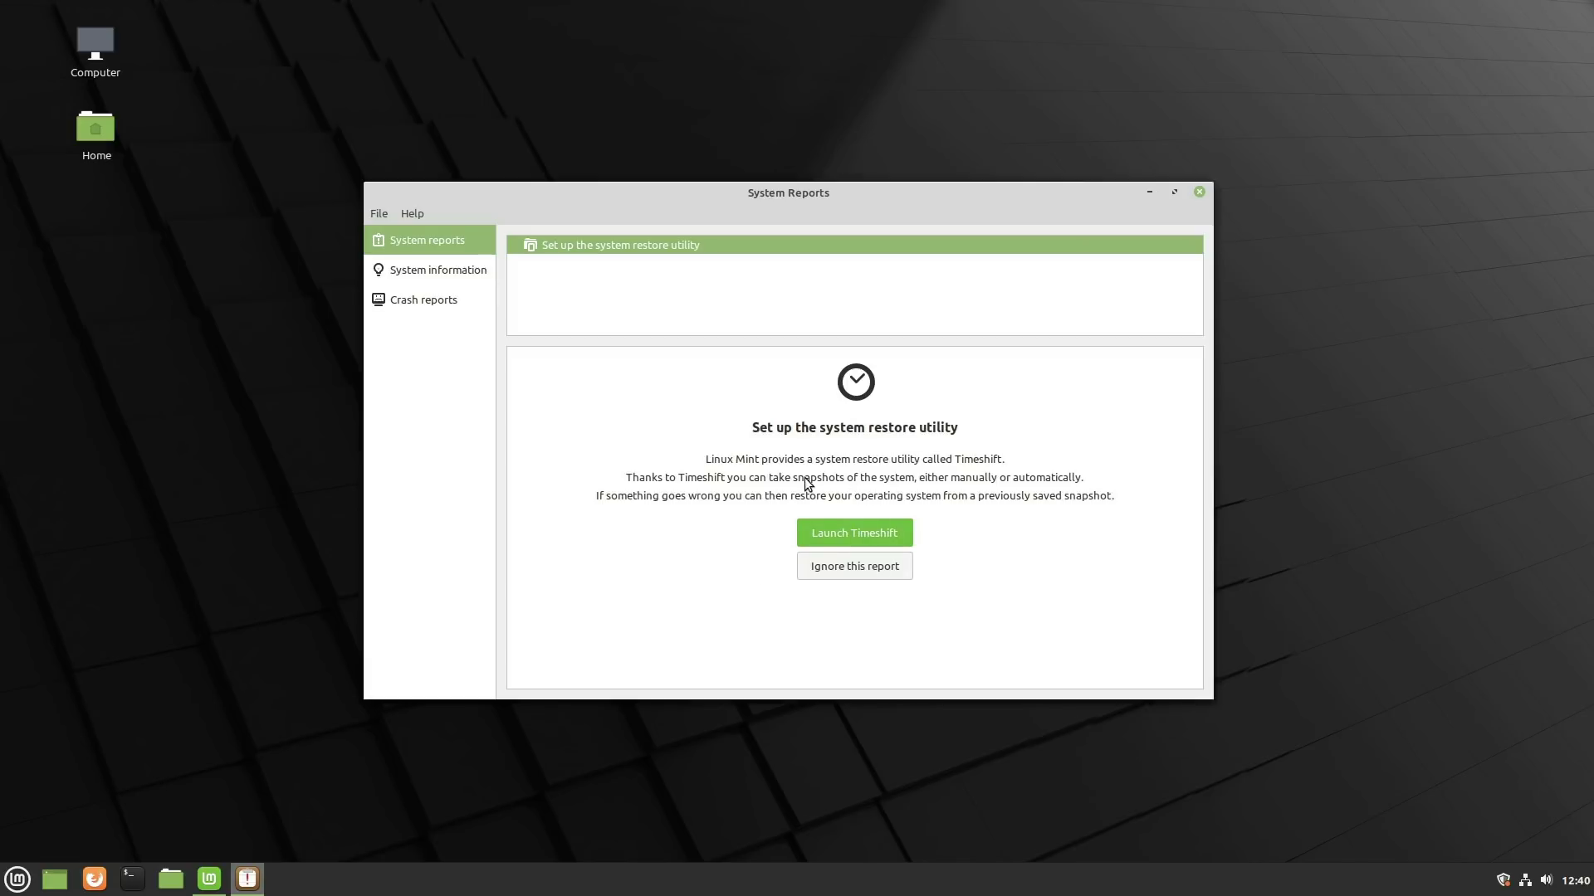
click(848, 570)
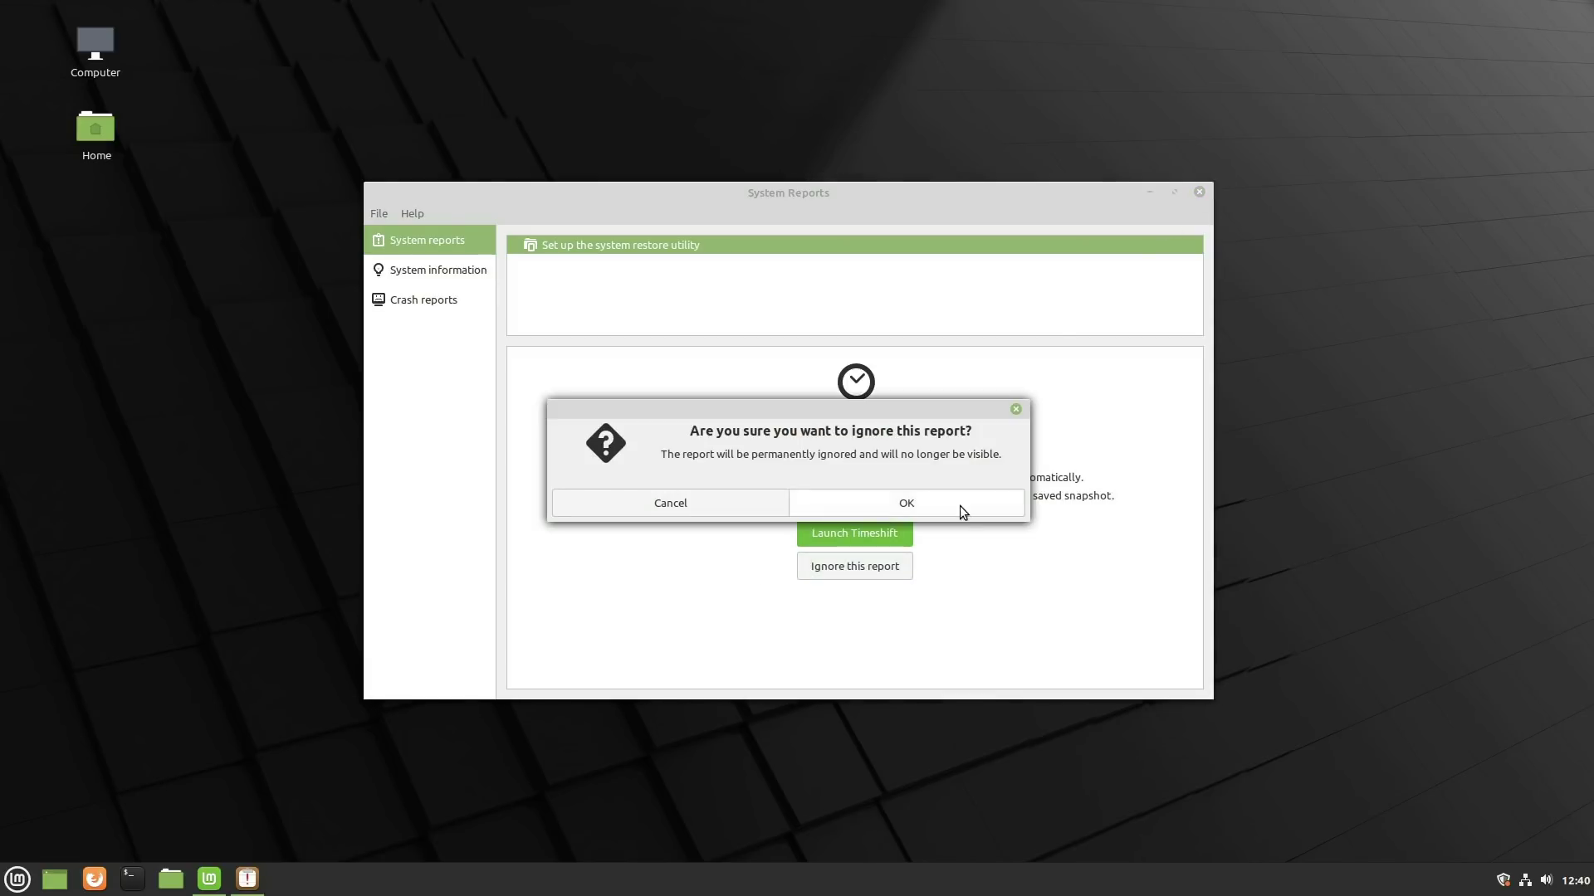
click(959, 506)
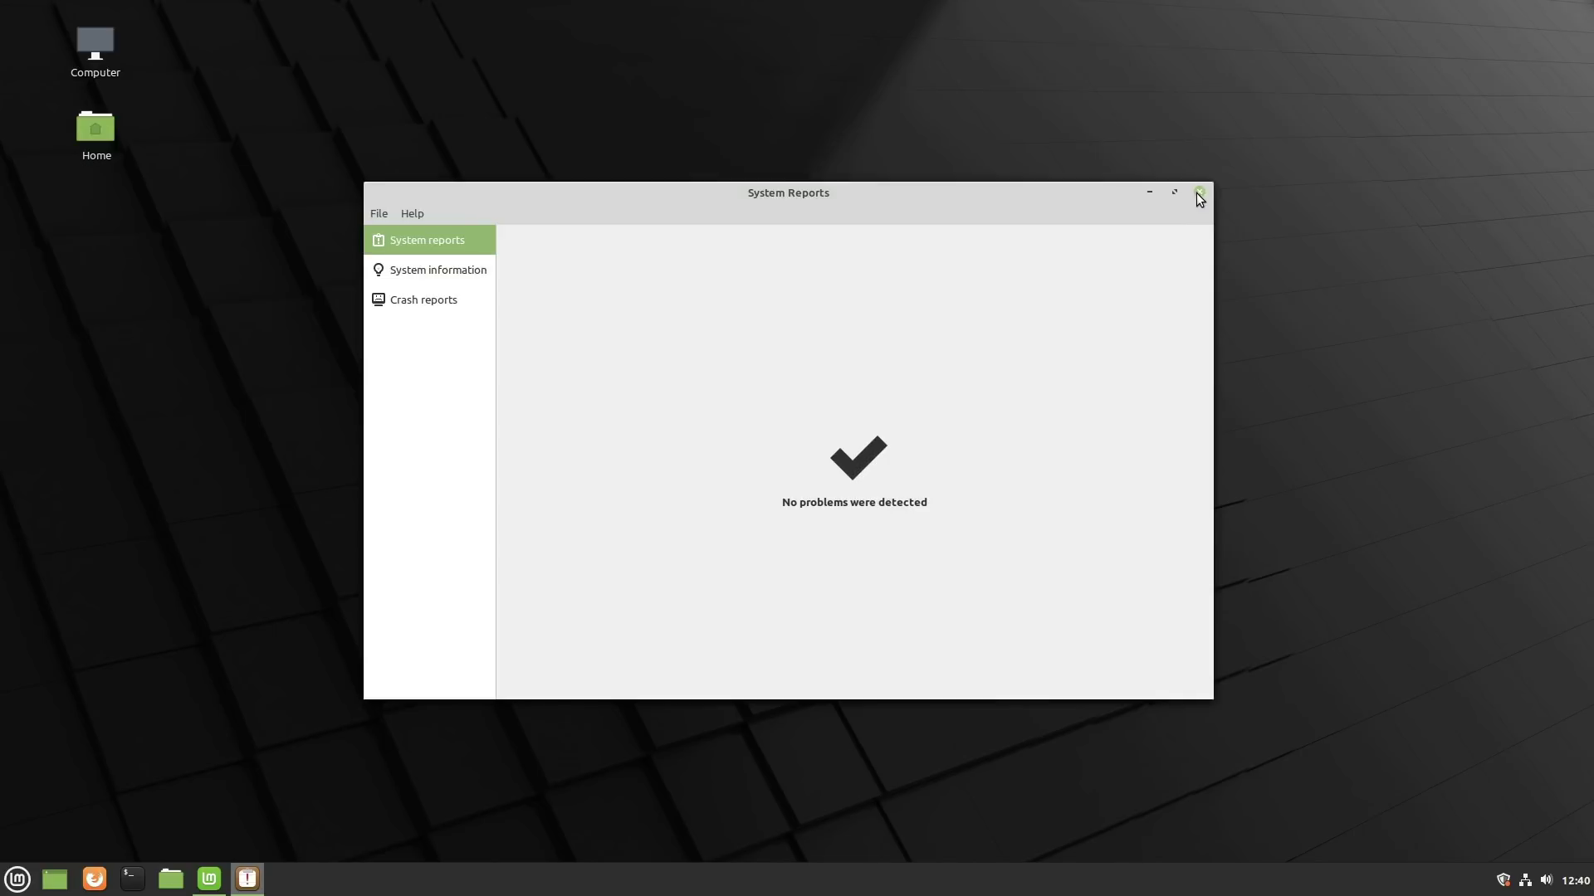
click(1195, 192)
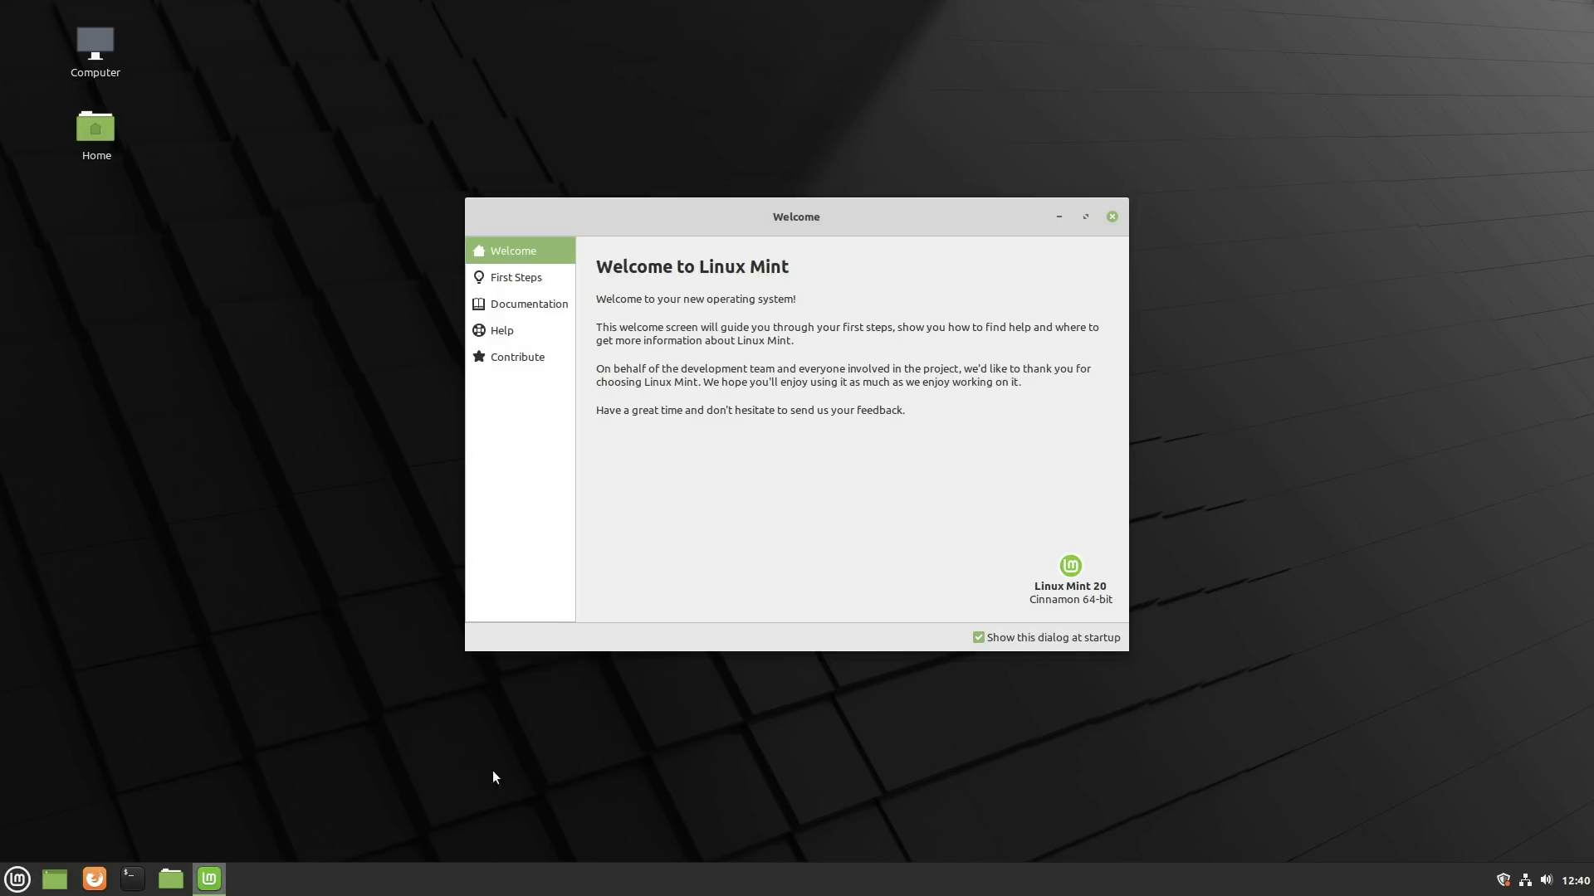
Turn on dark mode from the Welcome Screen's First Steps page
click(525, 297)
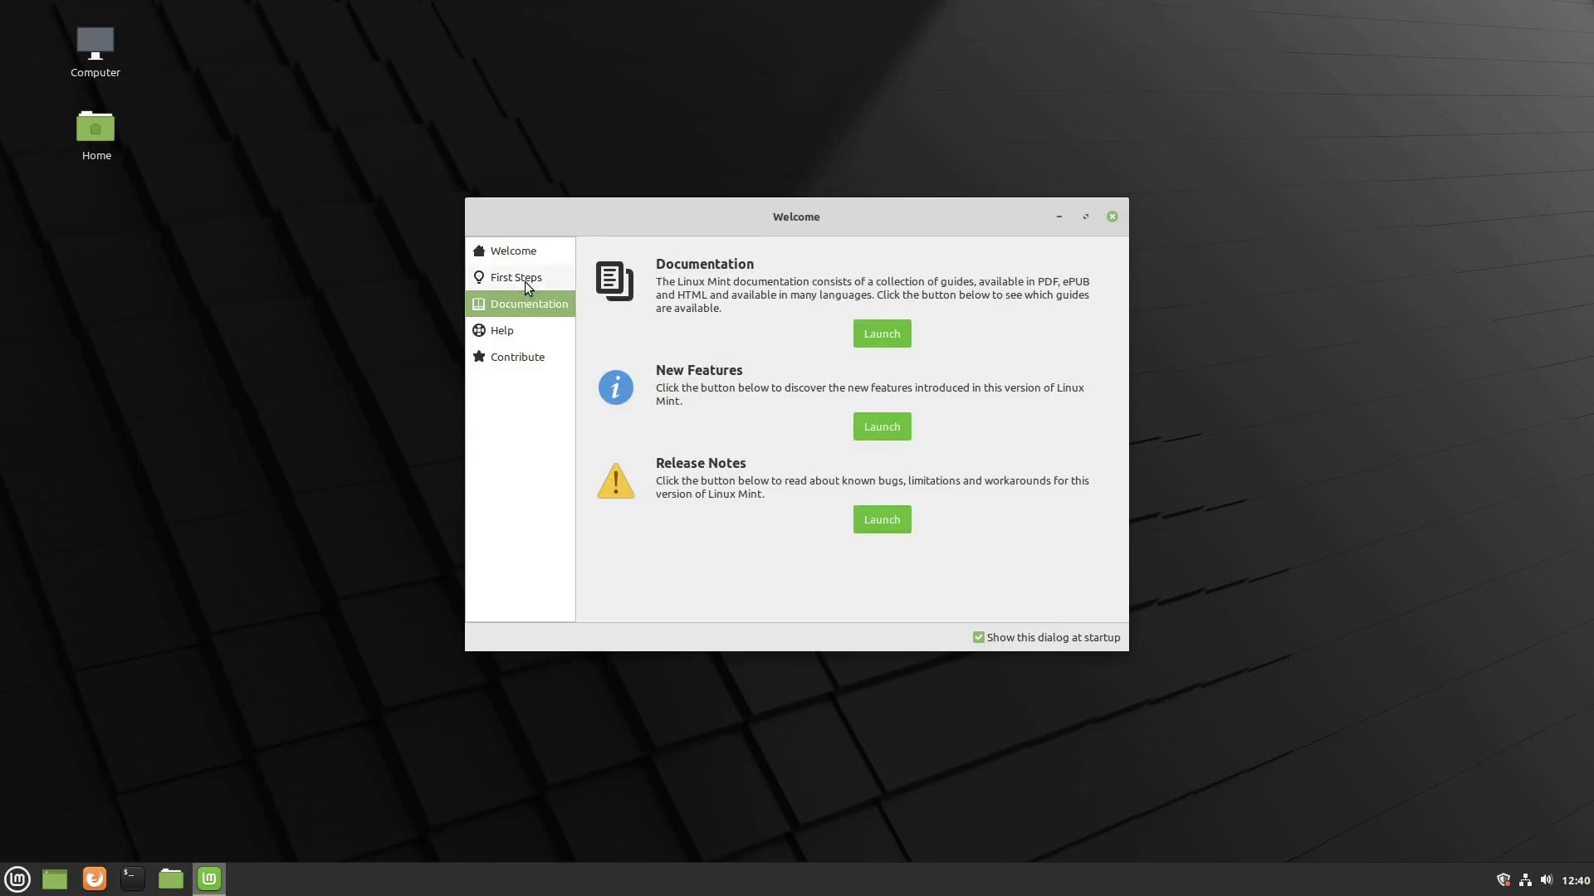
click(524, 282)
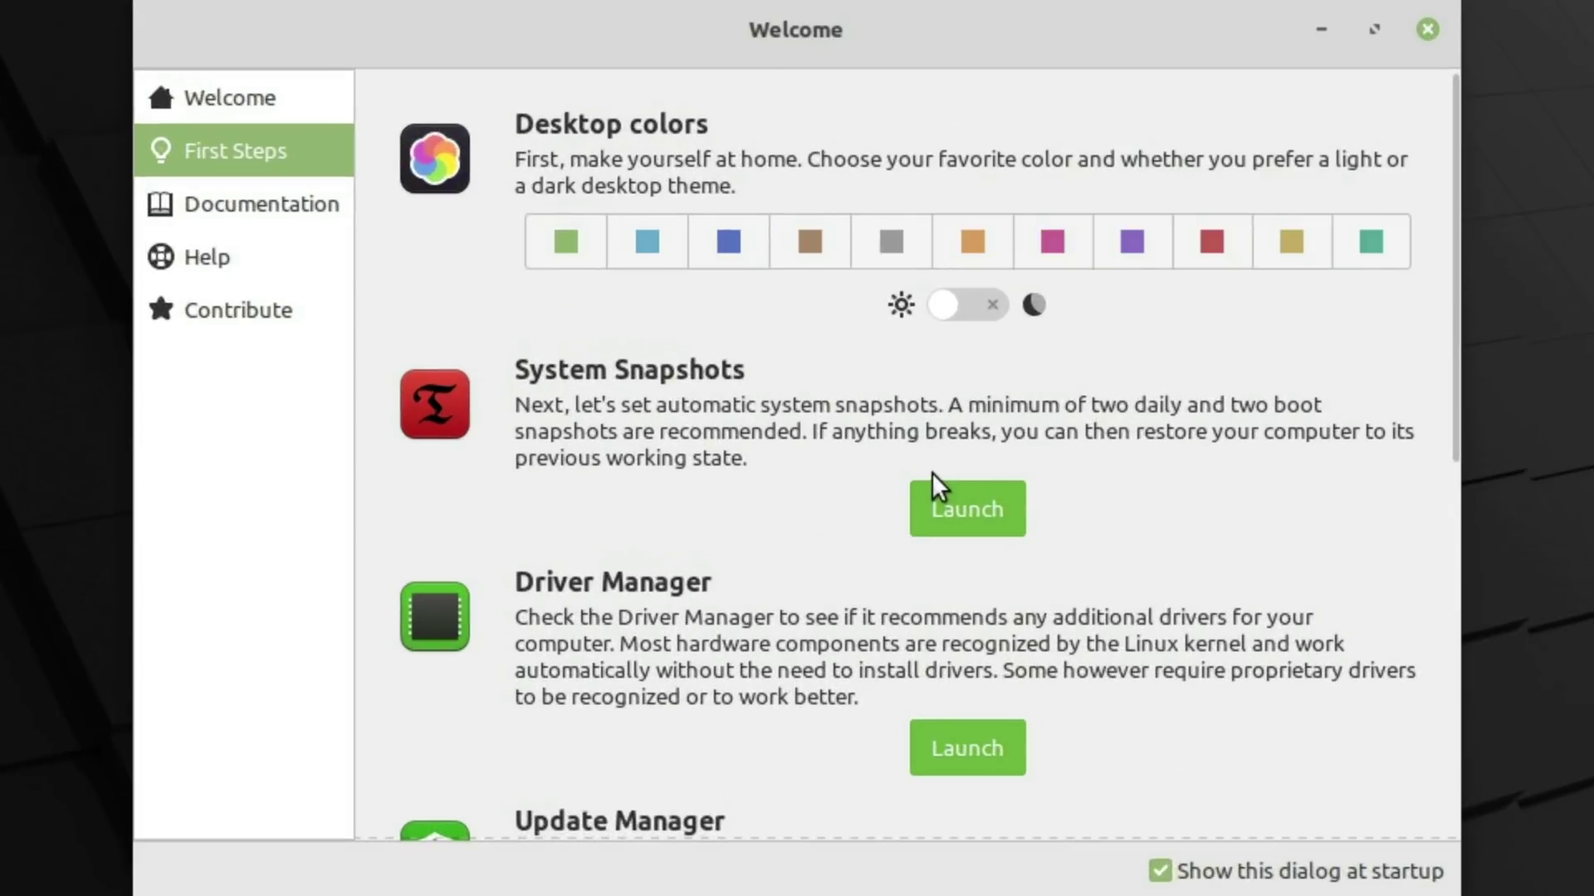
click(967, 304)
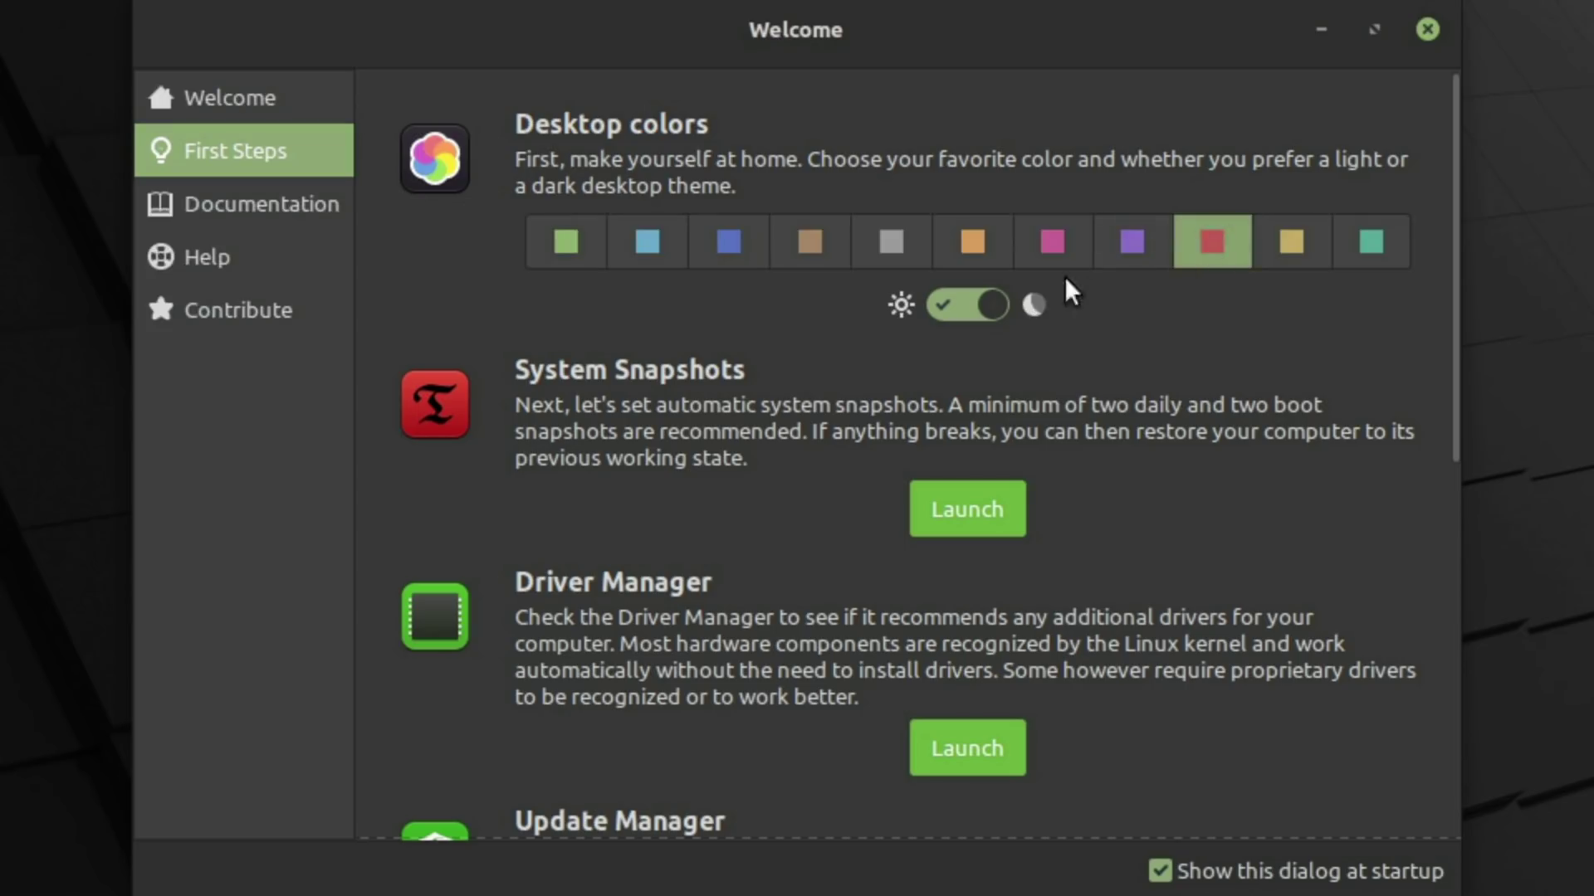
Set the desktop accent colour to red, then open and dismiss the Menu
click(972, 243)
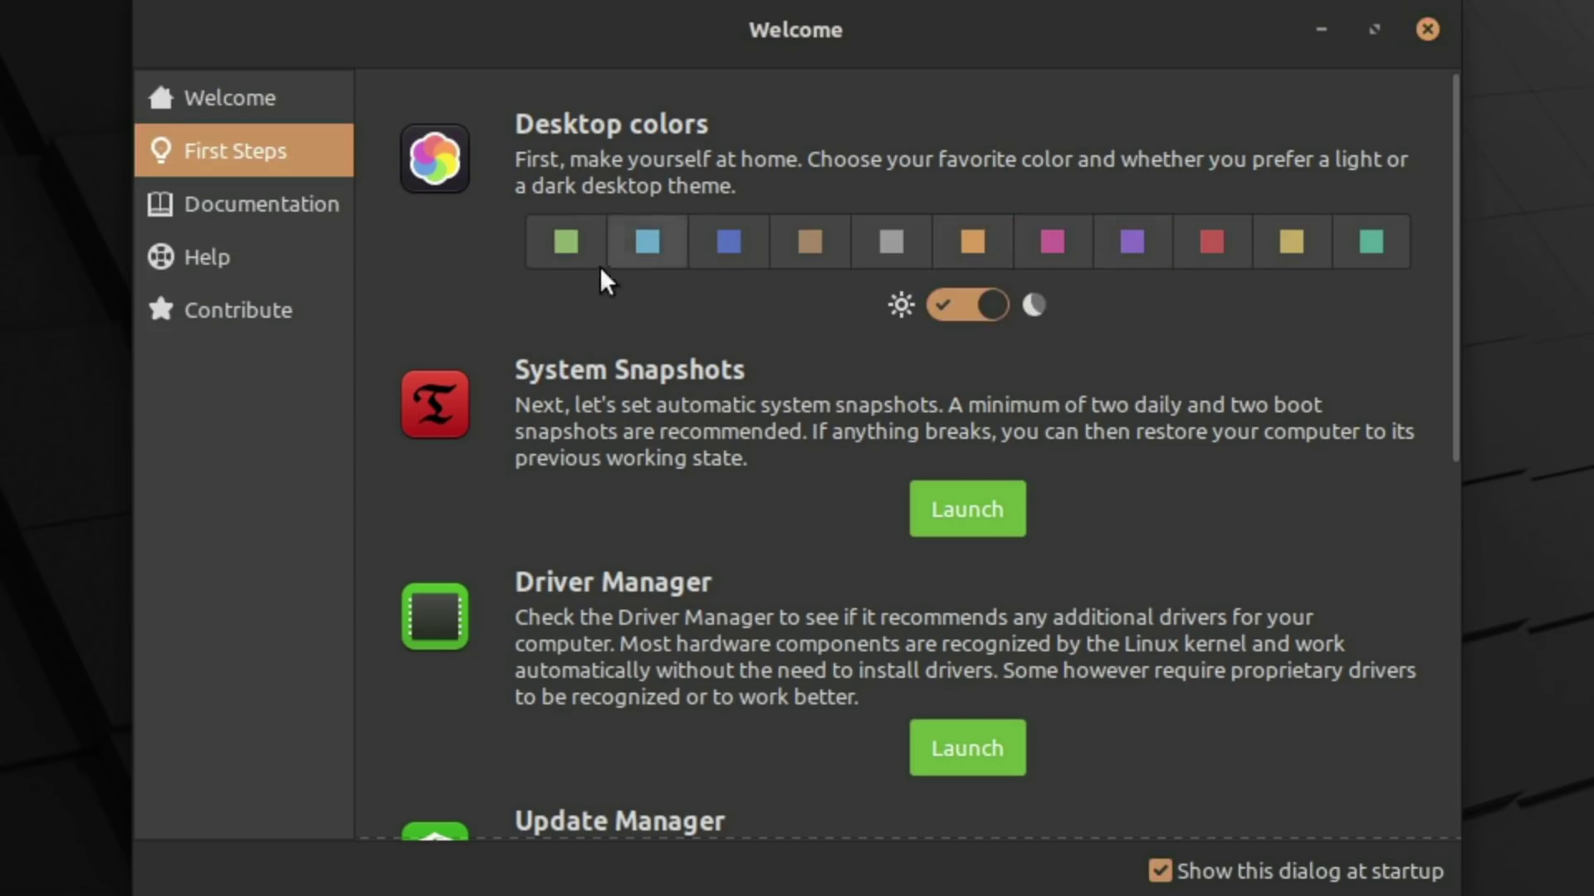
click(568, 243)
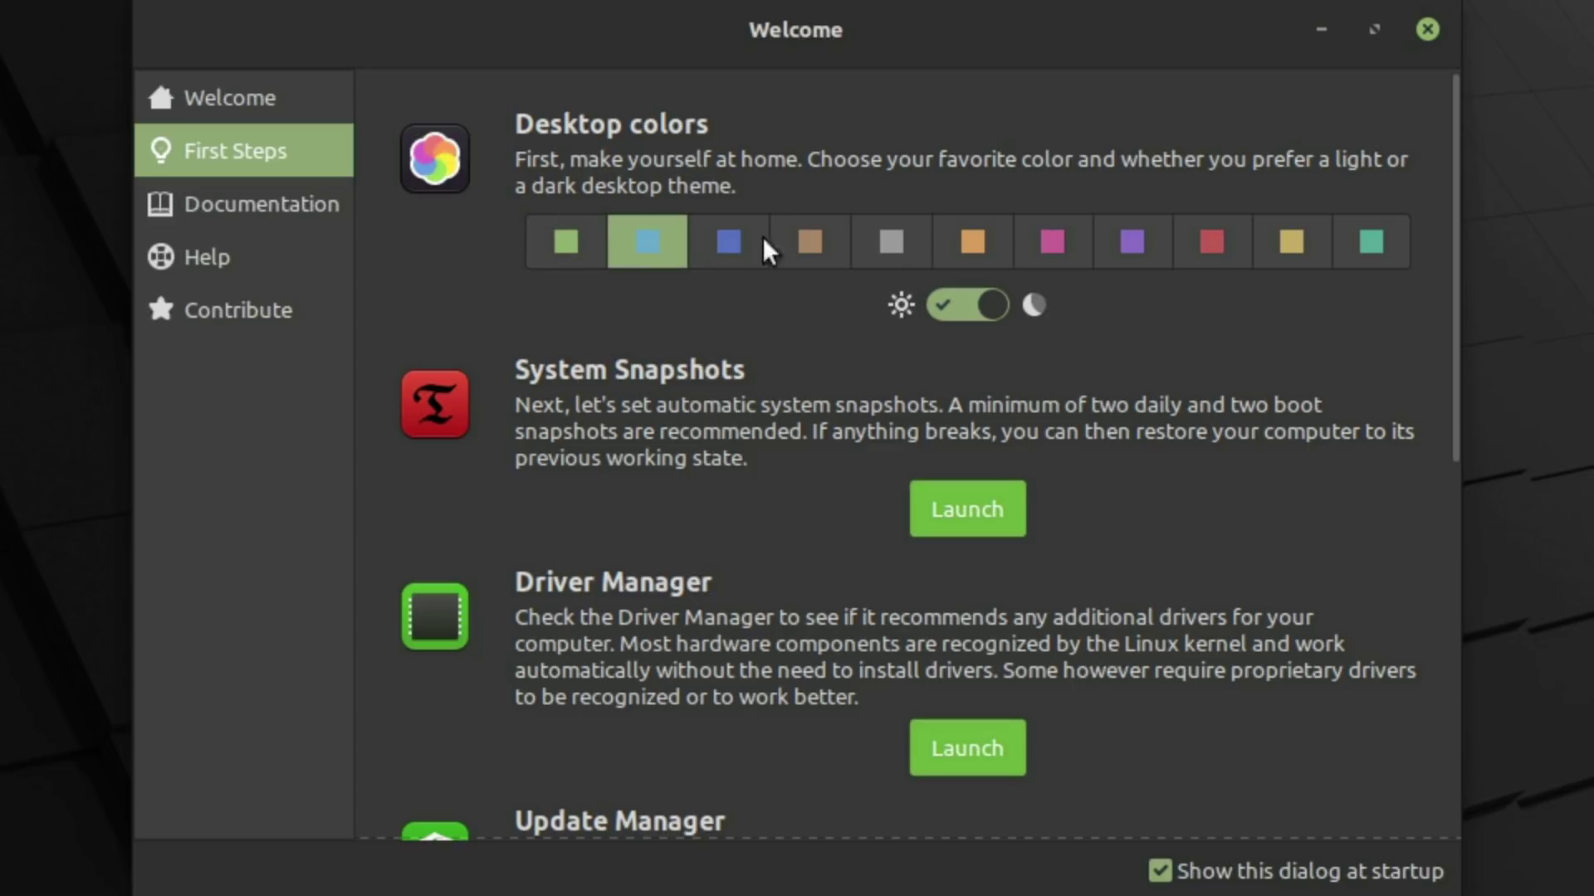
click(1212, 247)
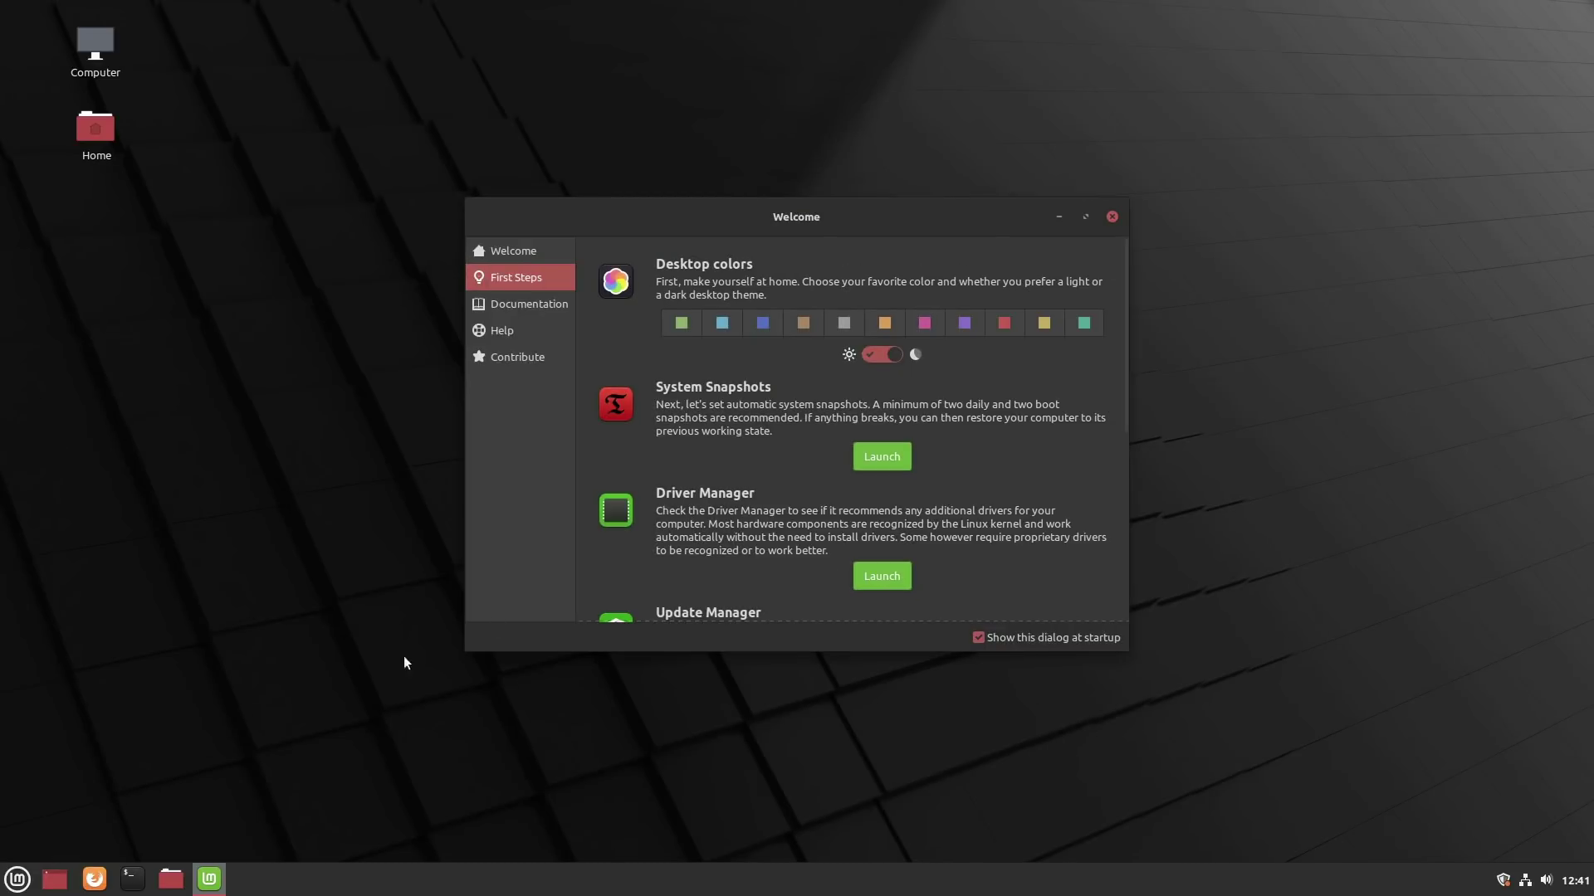
click(17, 878)
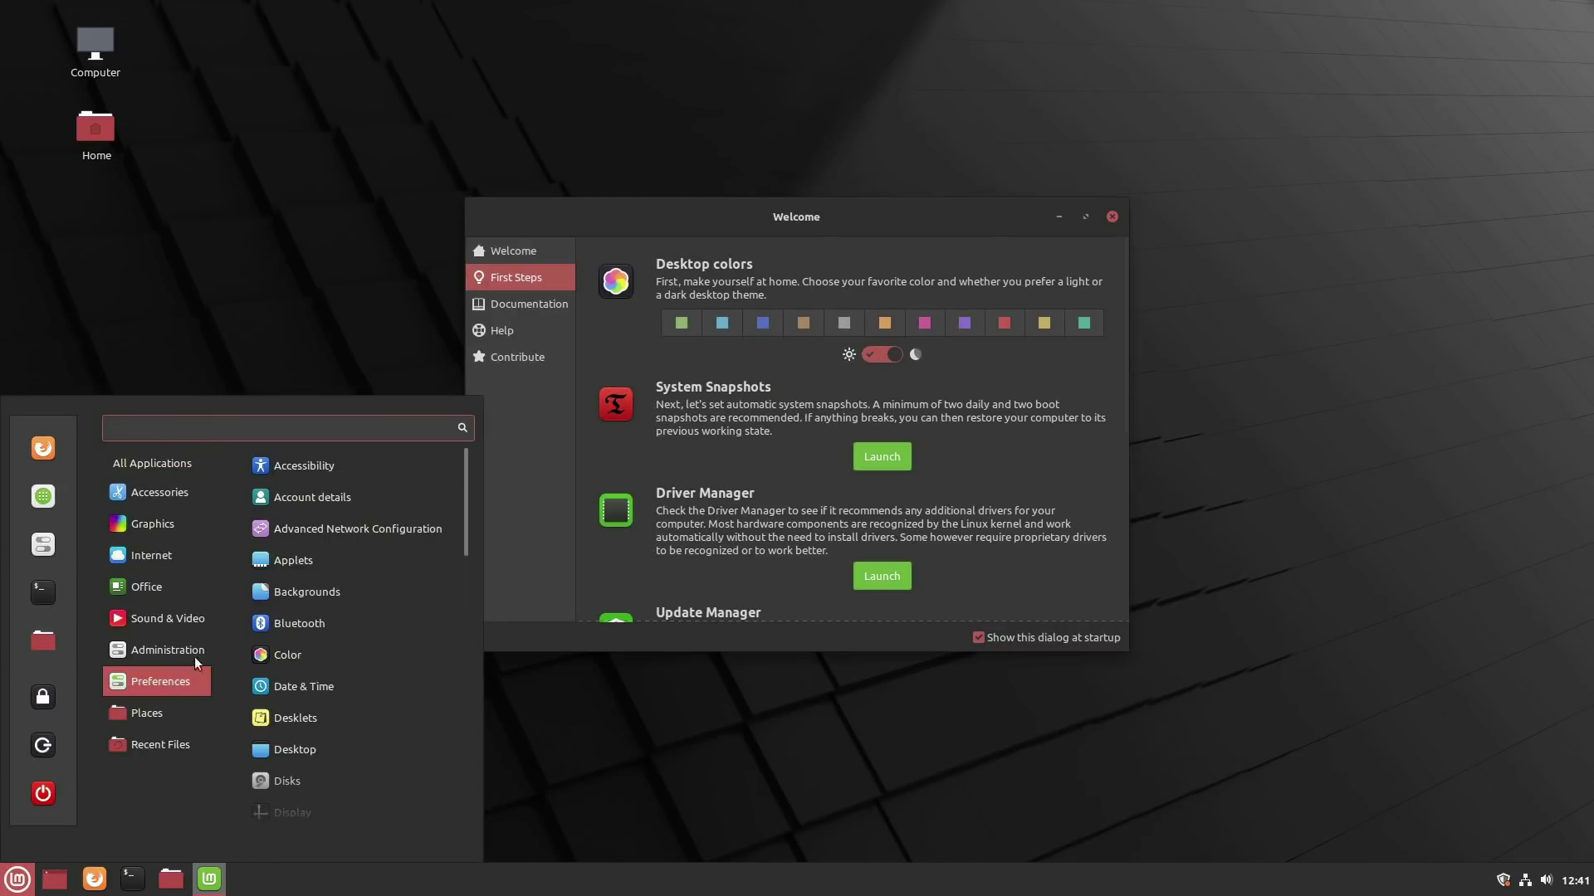
click(940, 213)
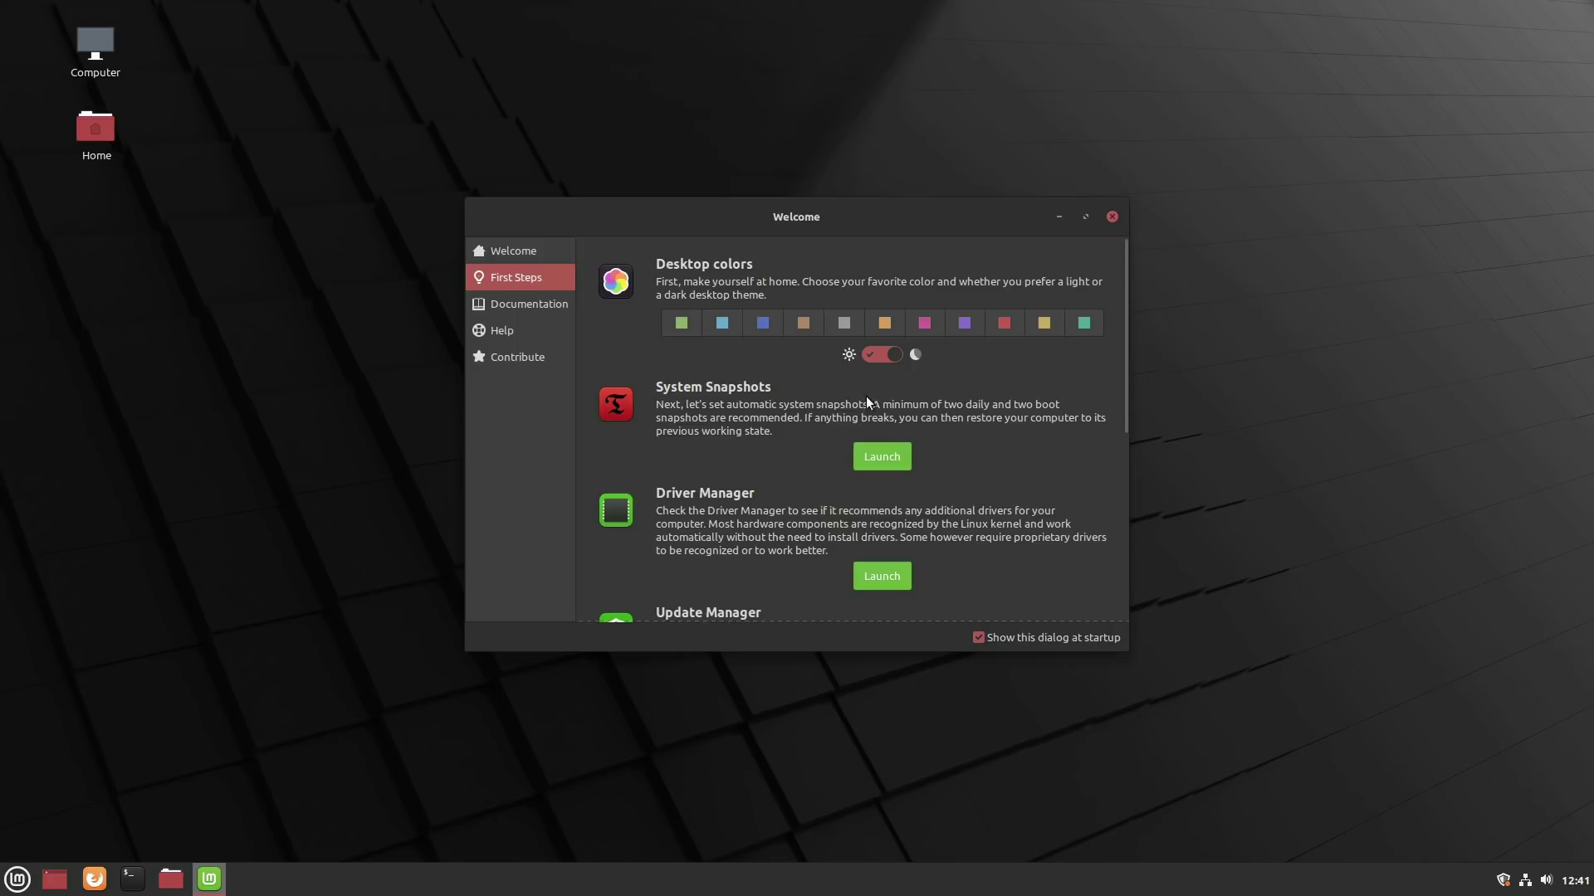
scroll(877, 420, down, 1)
scroll(845, 499, down, 6)
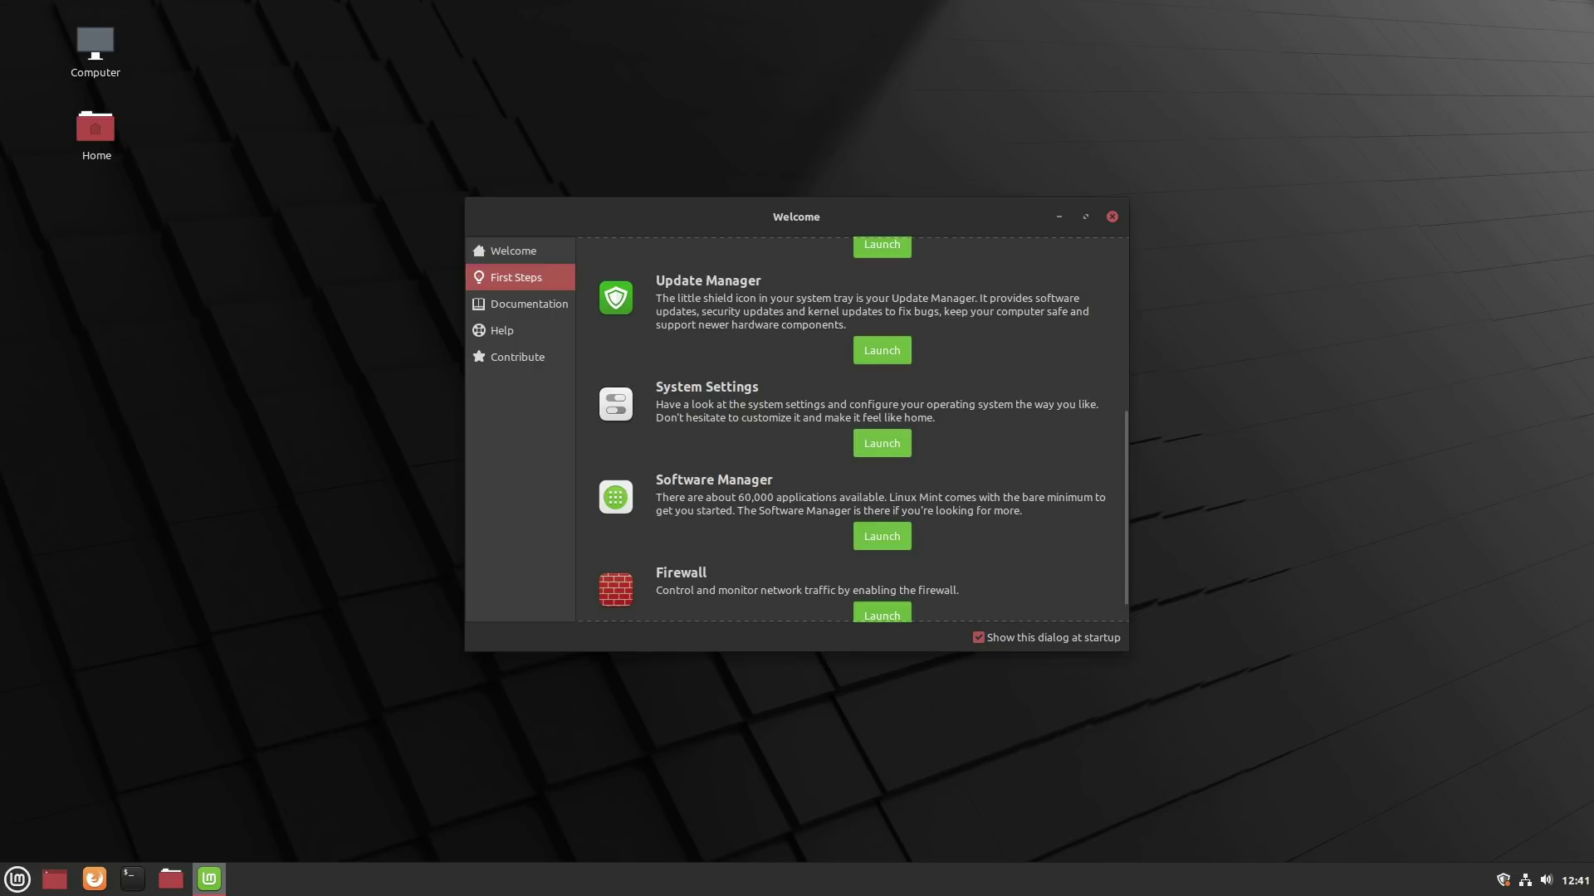
scroll(1014, 386, up, 7)
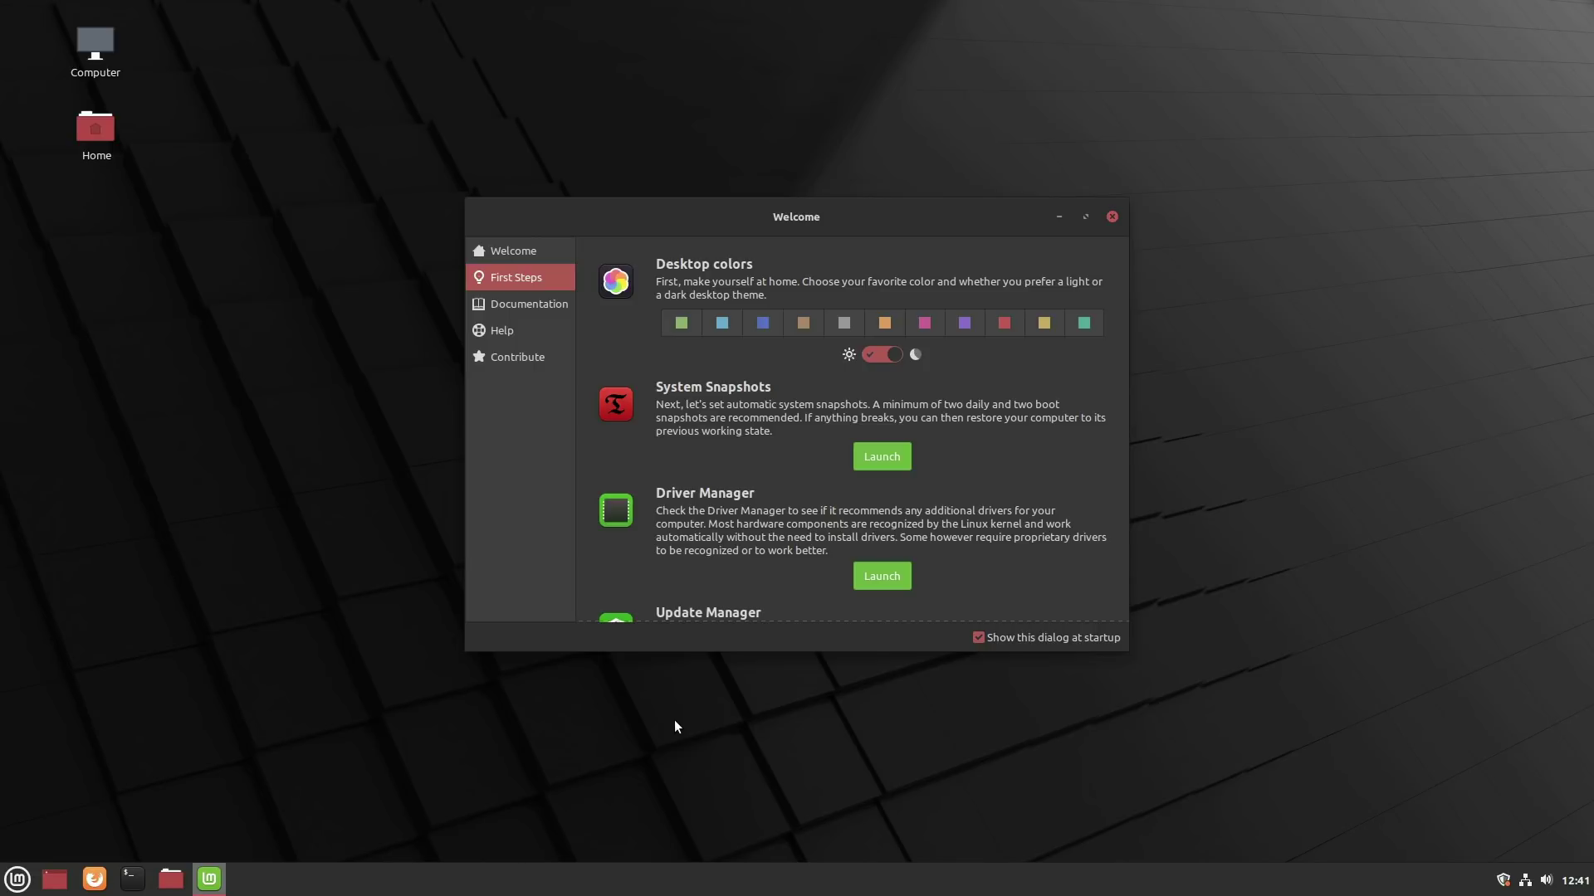
Close the Welcome screen and open Update Manager, acknowledging its introduction
click(1113, 217)
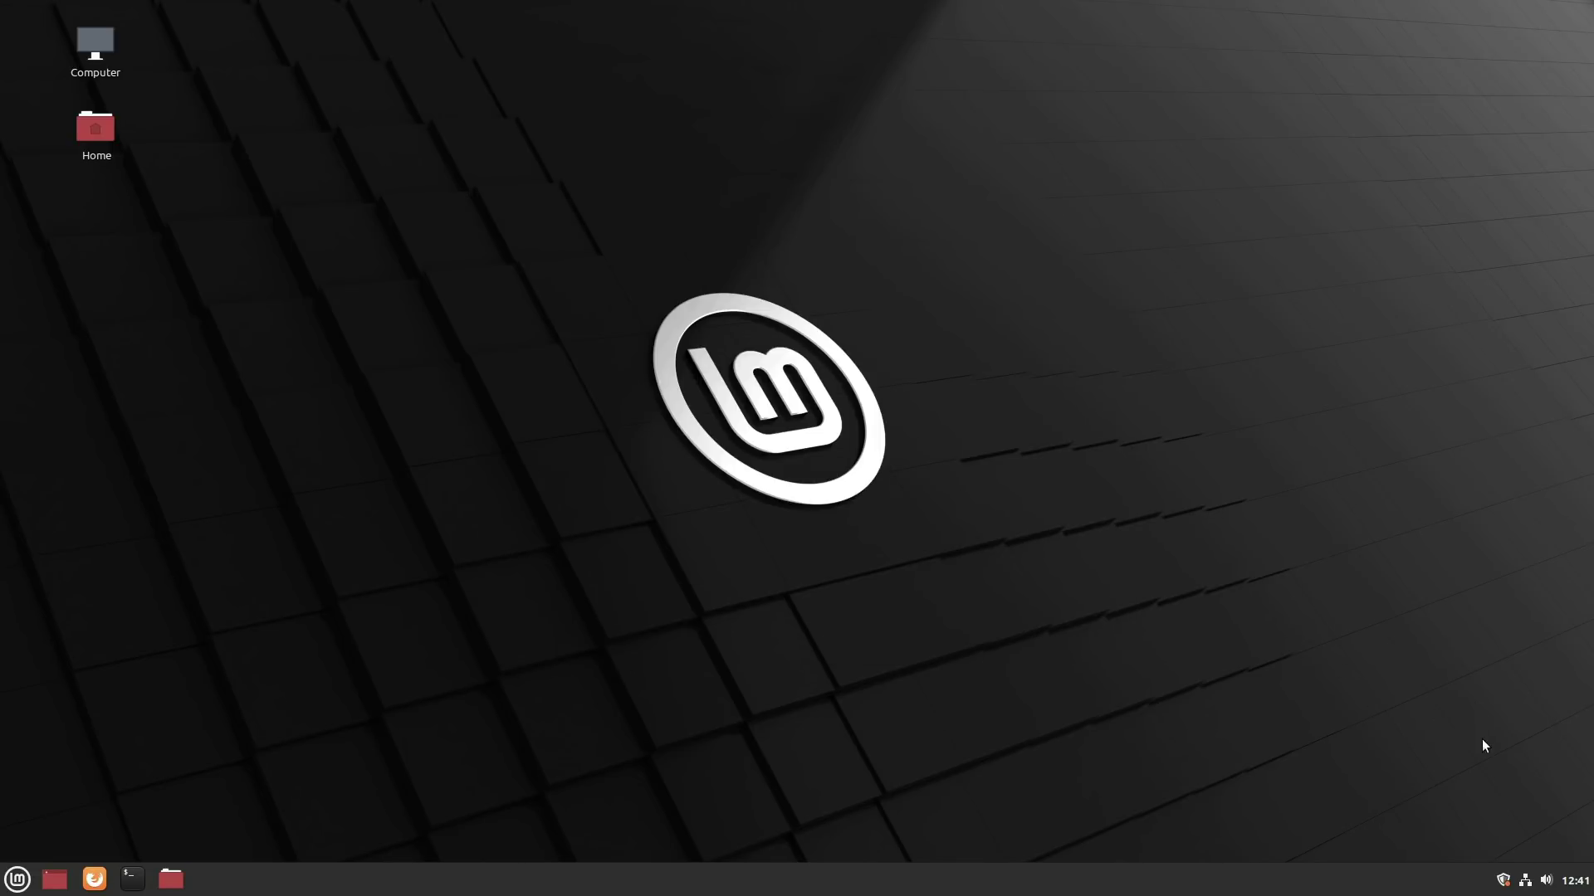
click(1502, 881)
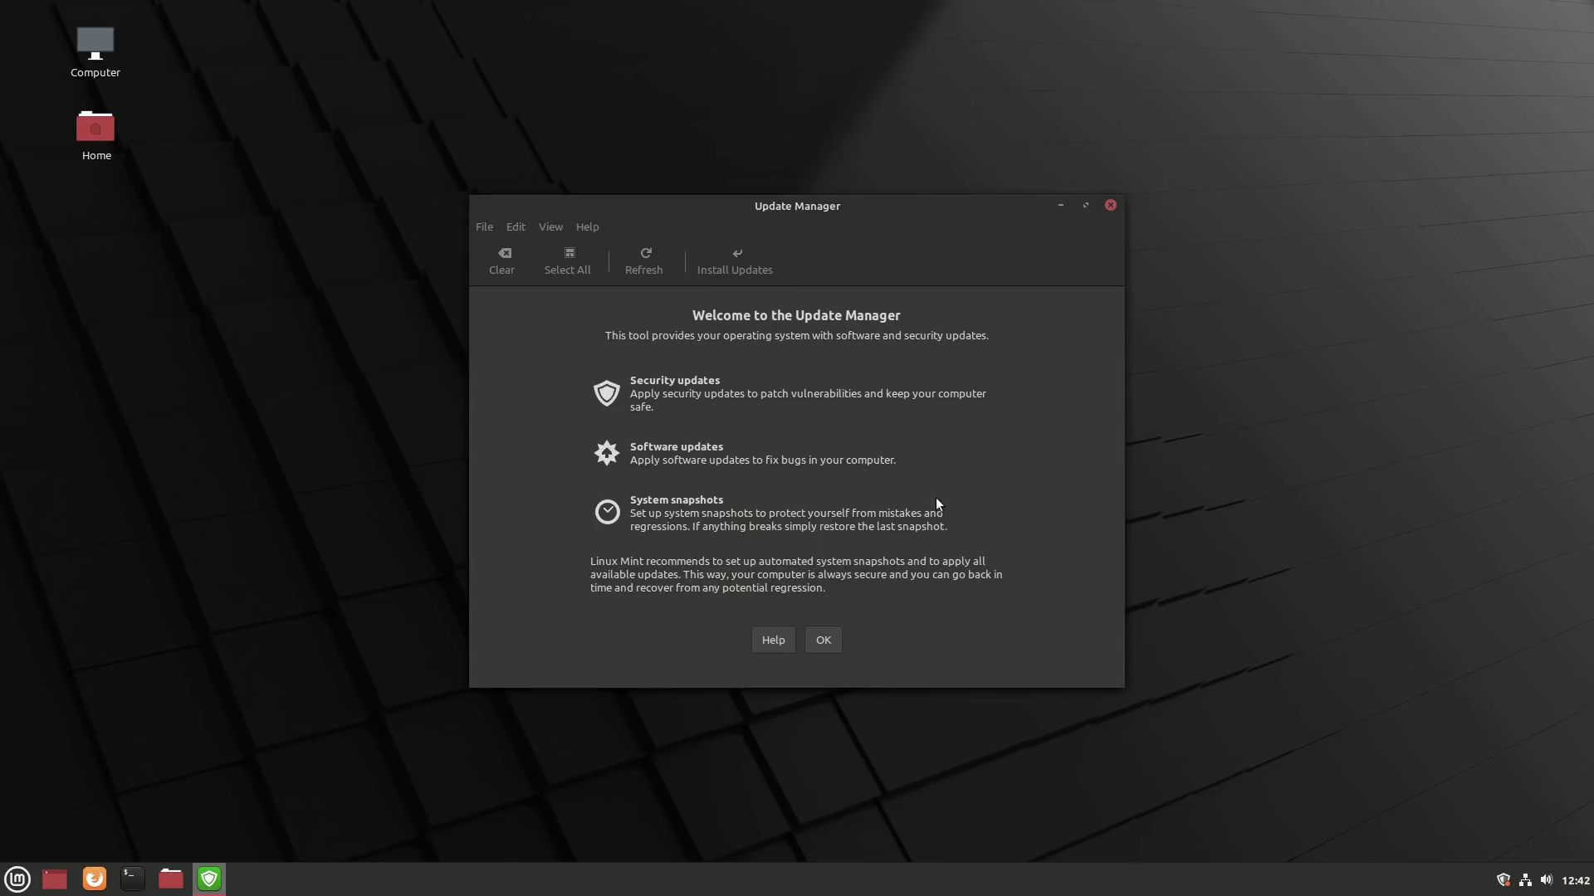
click(825, 635)
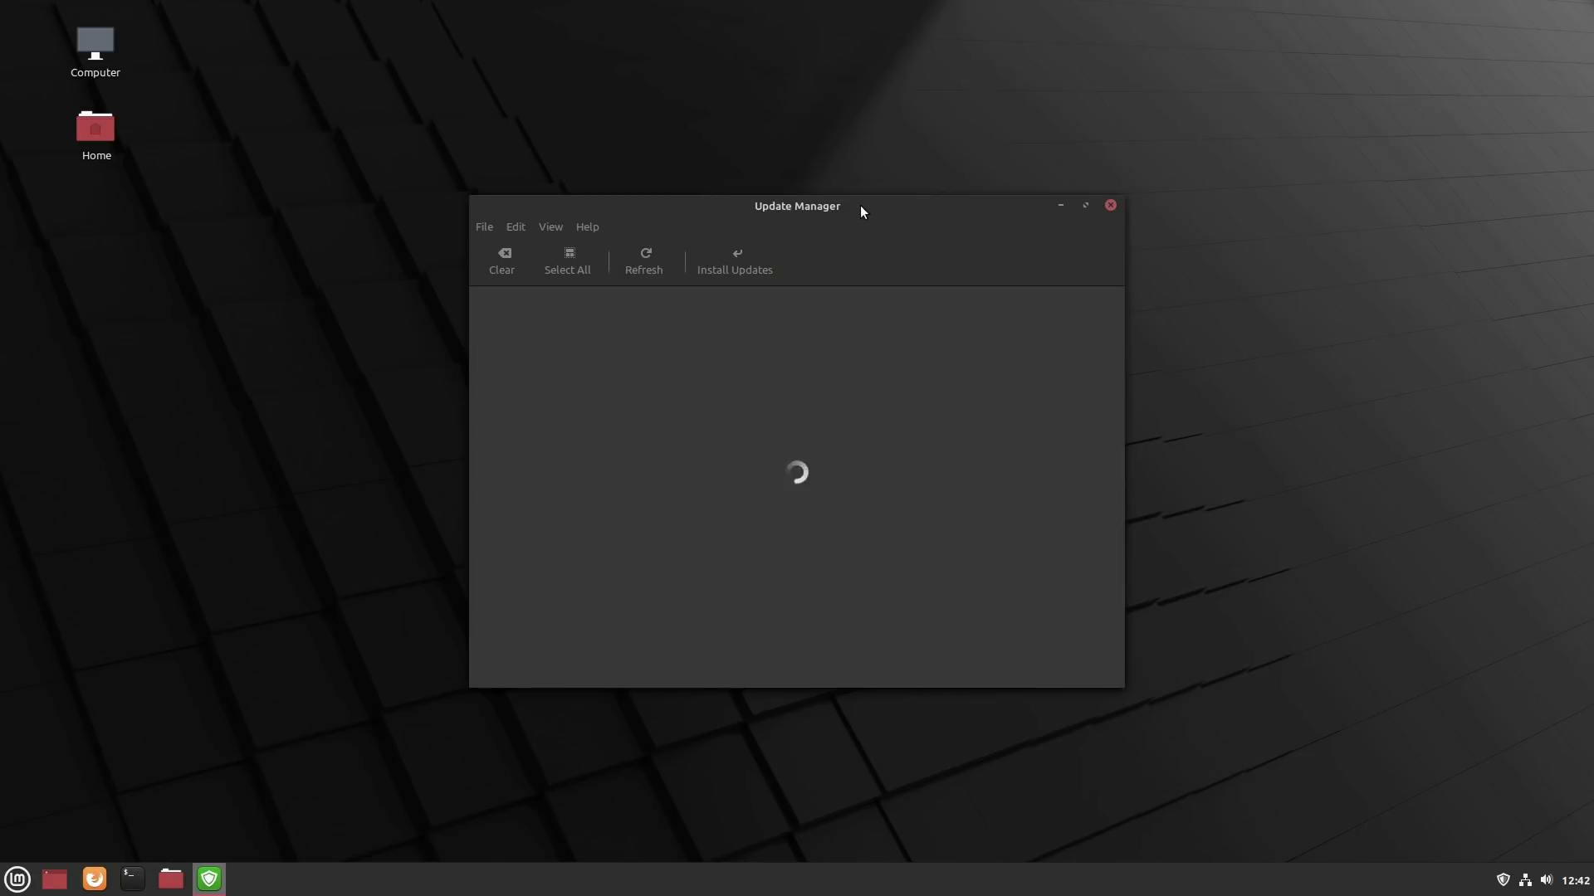
Decline the local mirror suggestion and review the 44 selected updates (77 MB)
drag(824, 208, 918, 166)
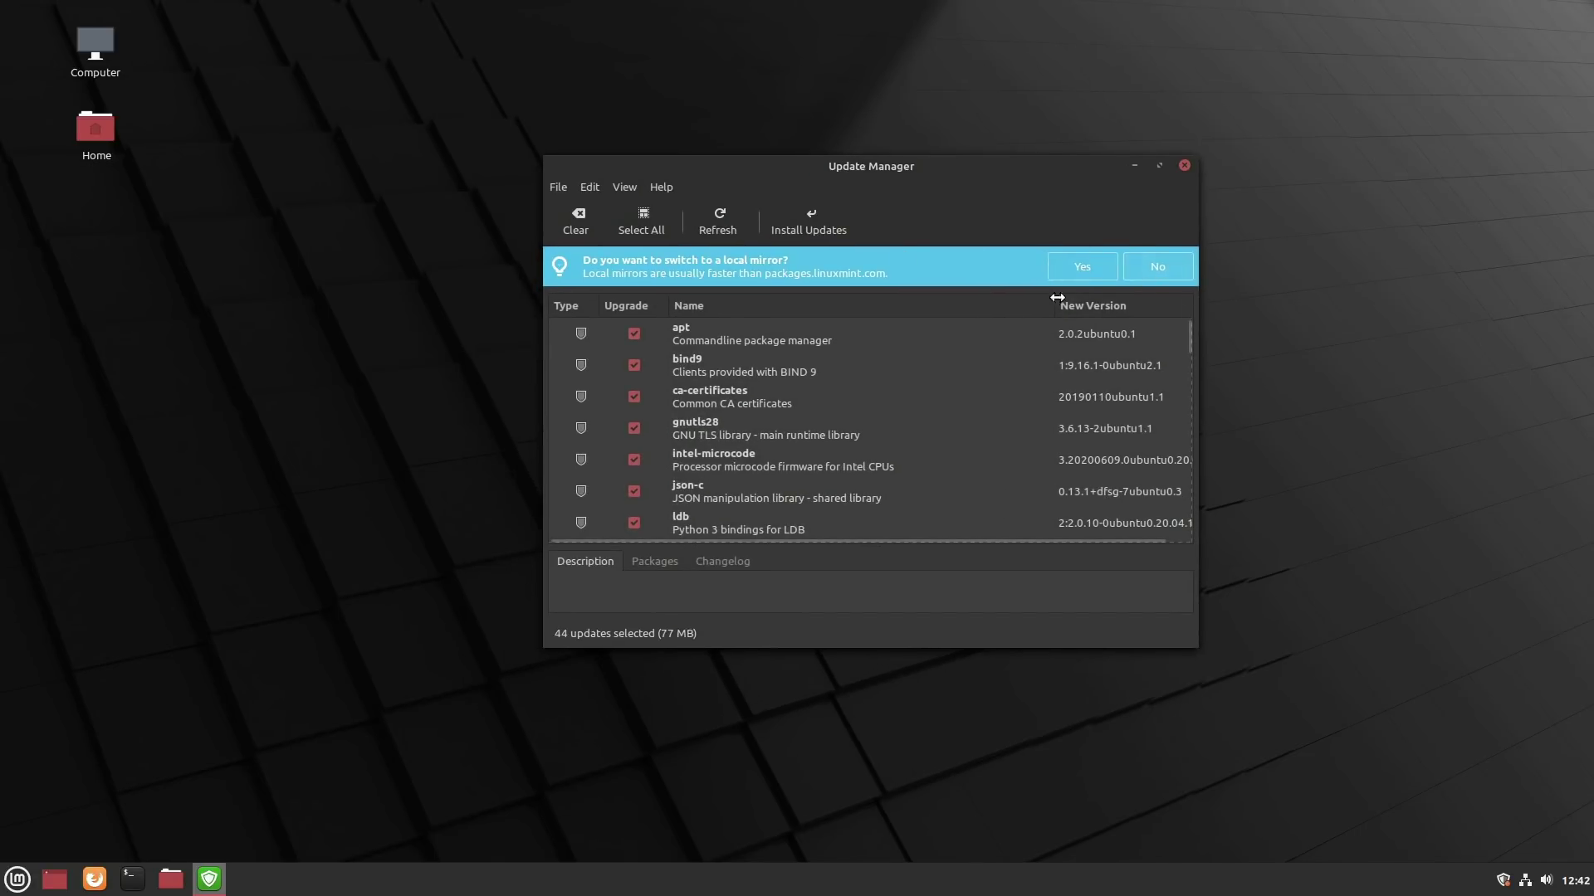
click(1164, 267)
scroll(991, 392, down, 10)
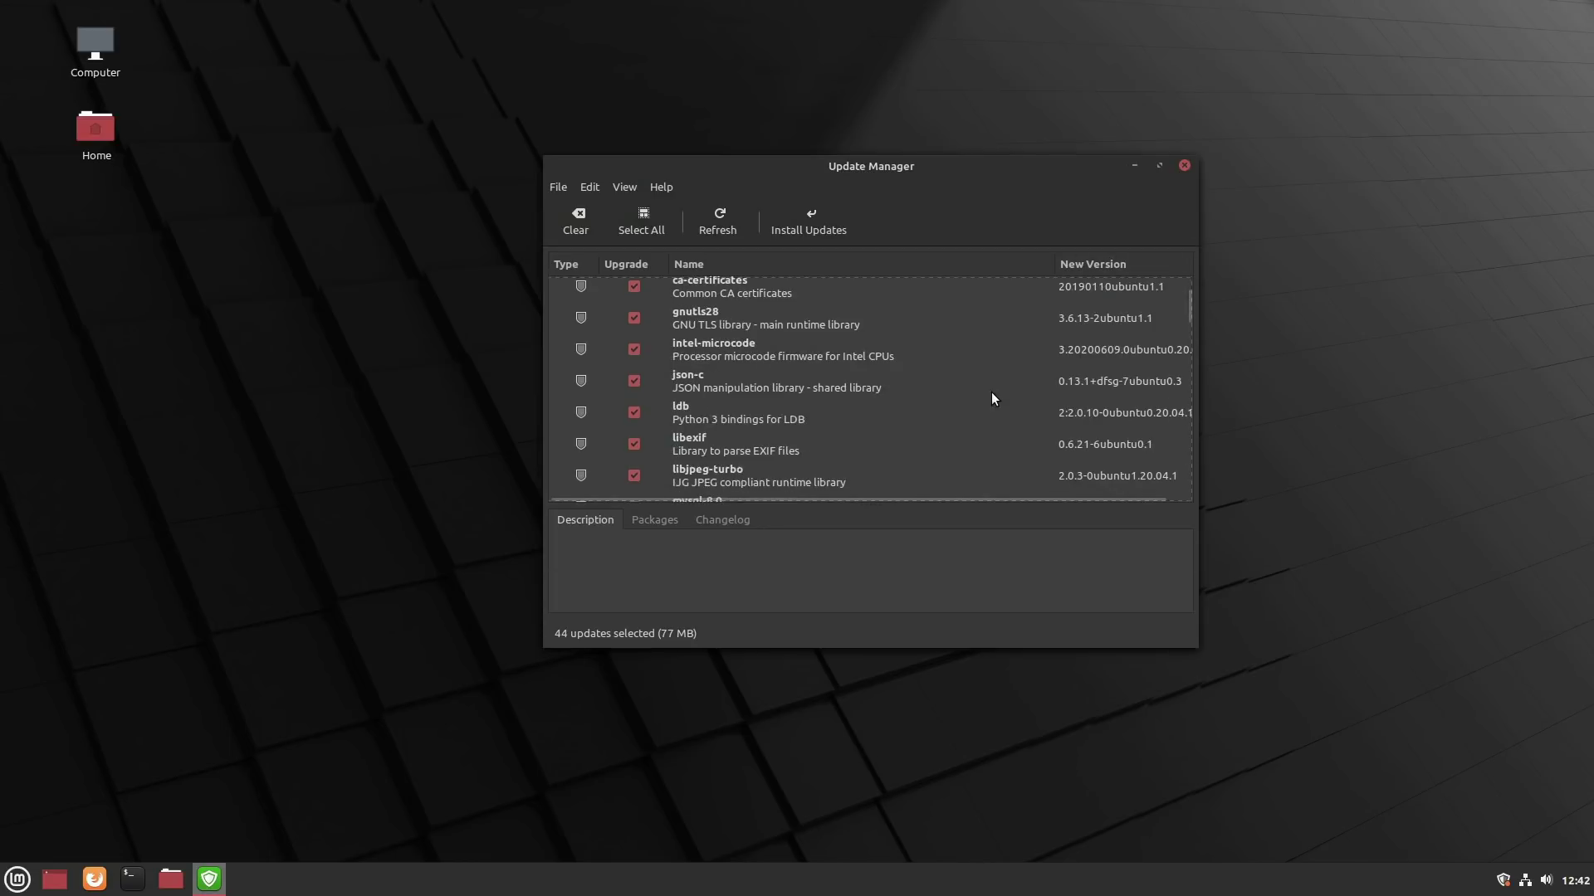
scroll(990, 398, down, 8)
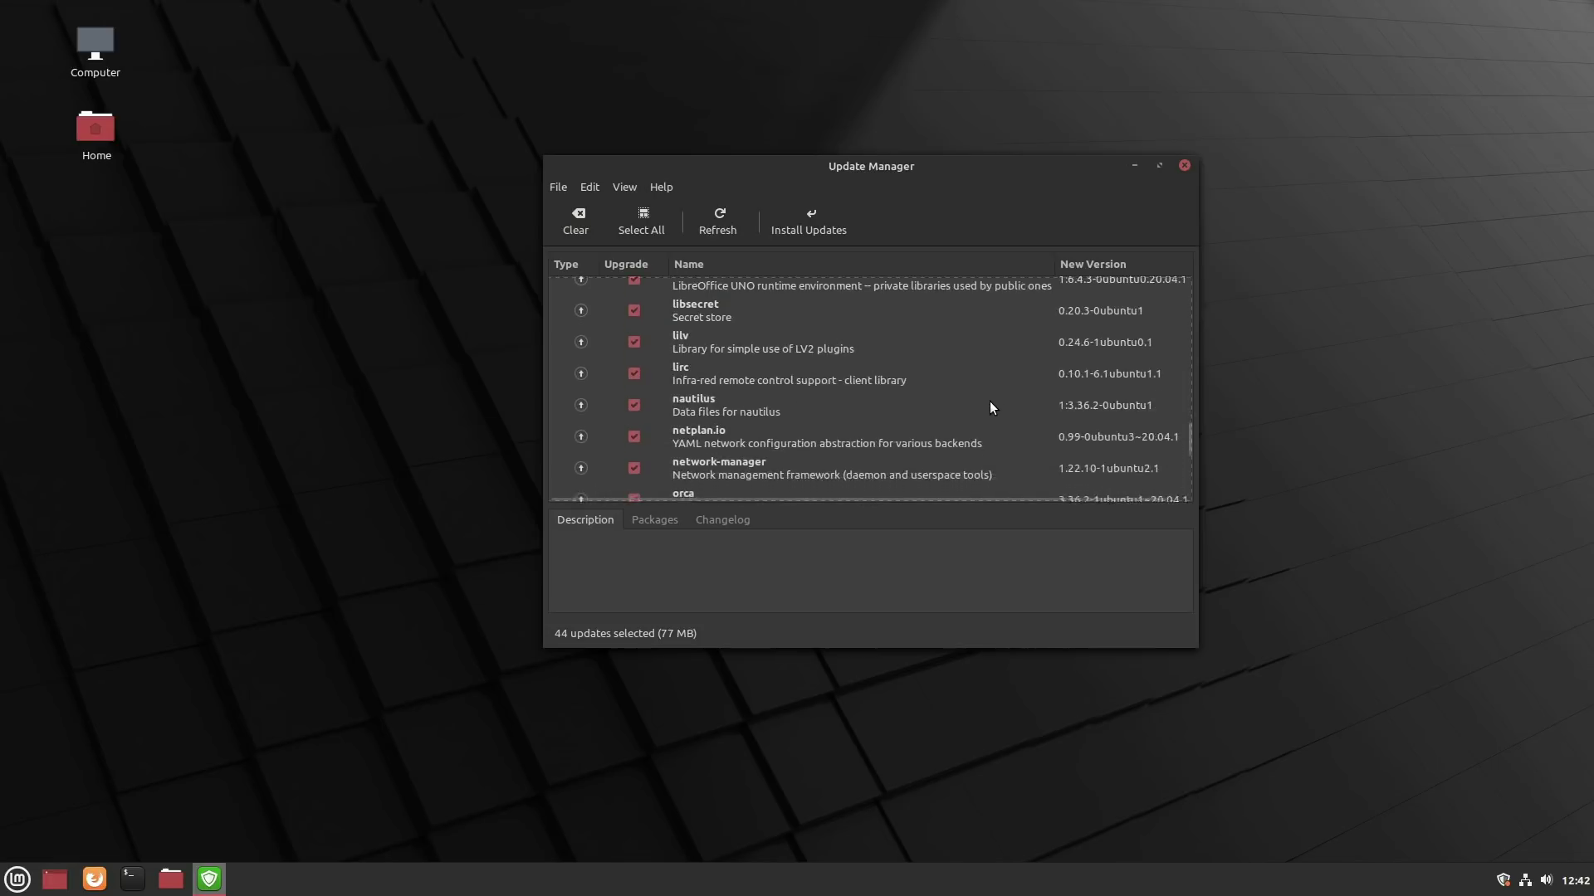
scroll(973, 400, up, 15)
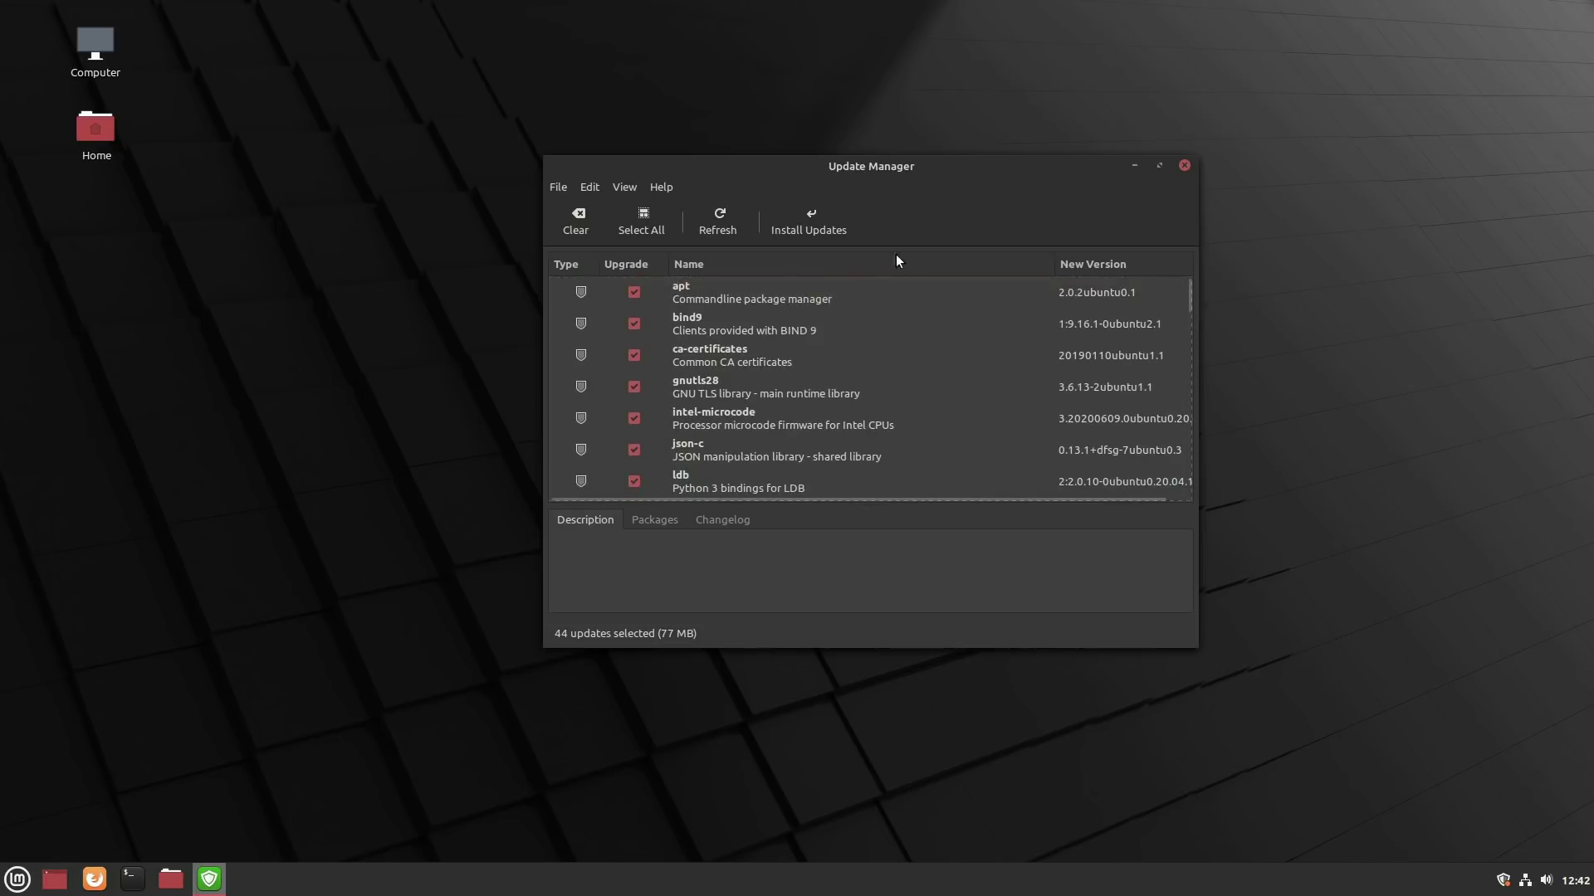
Install the selected updates, accepting the extra kernel packages and authenticating with the account password
click(809, 221)
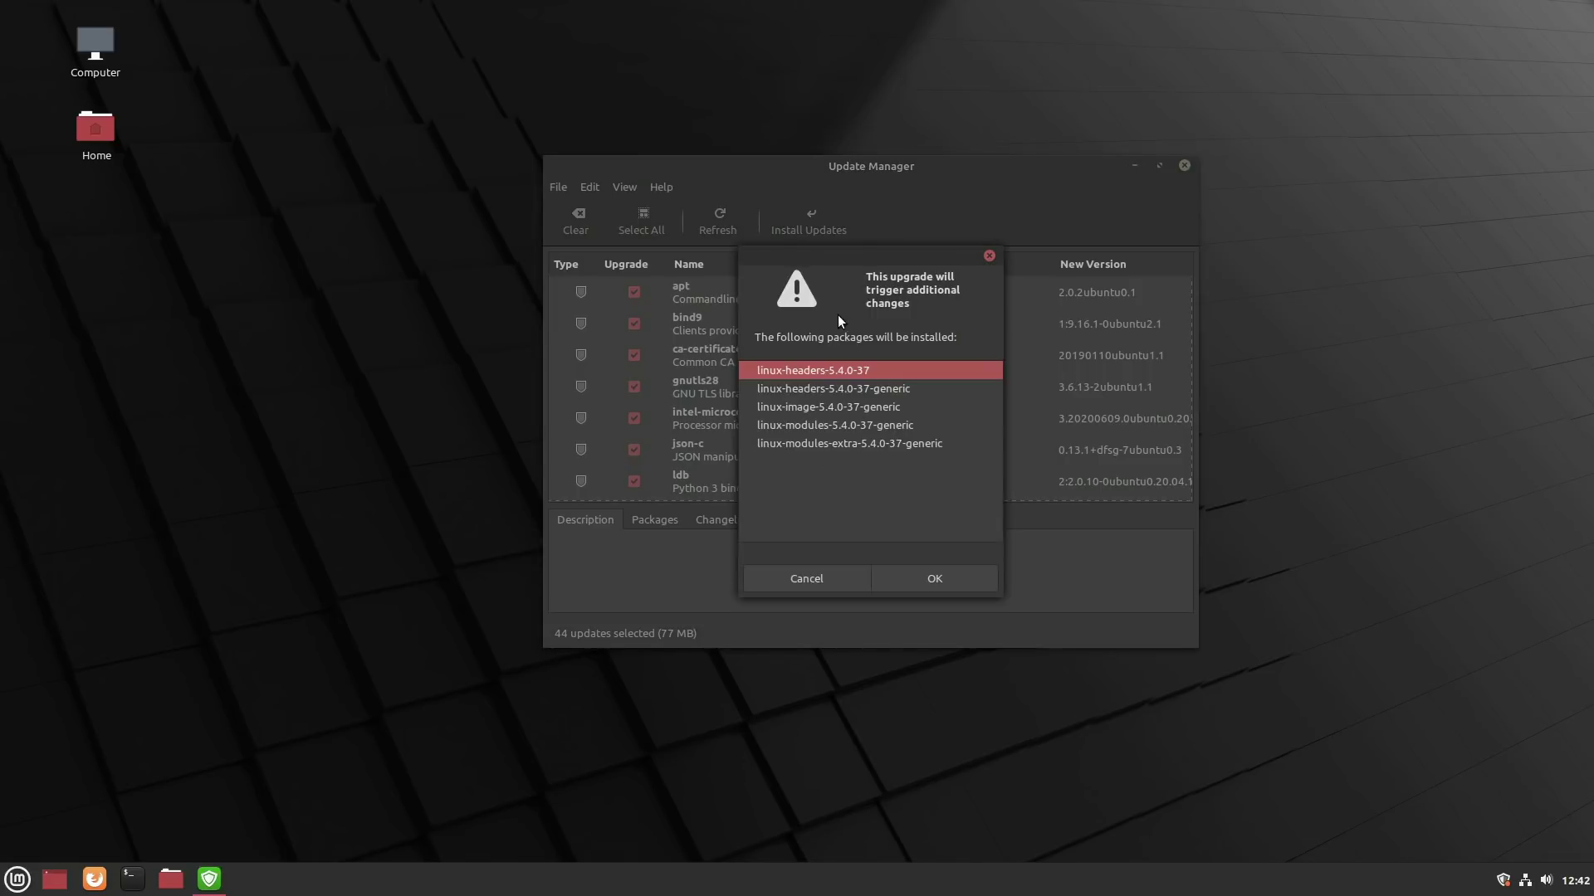
click(923, 569)
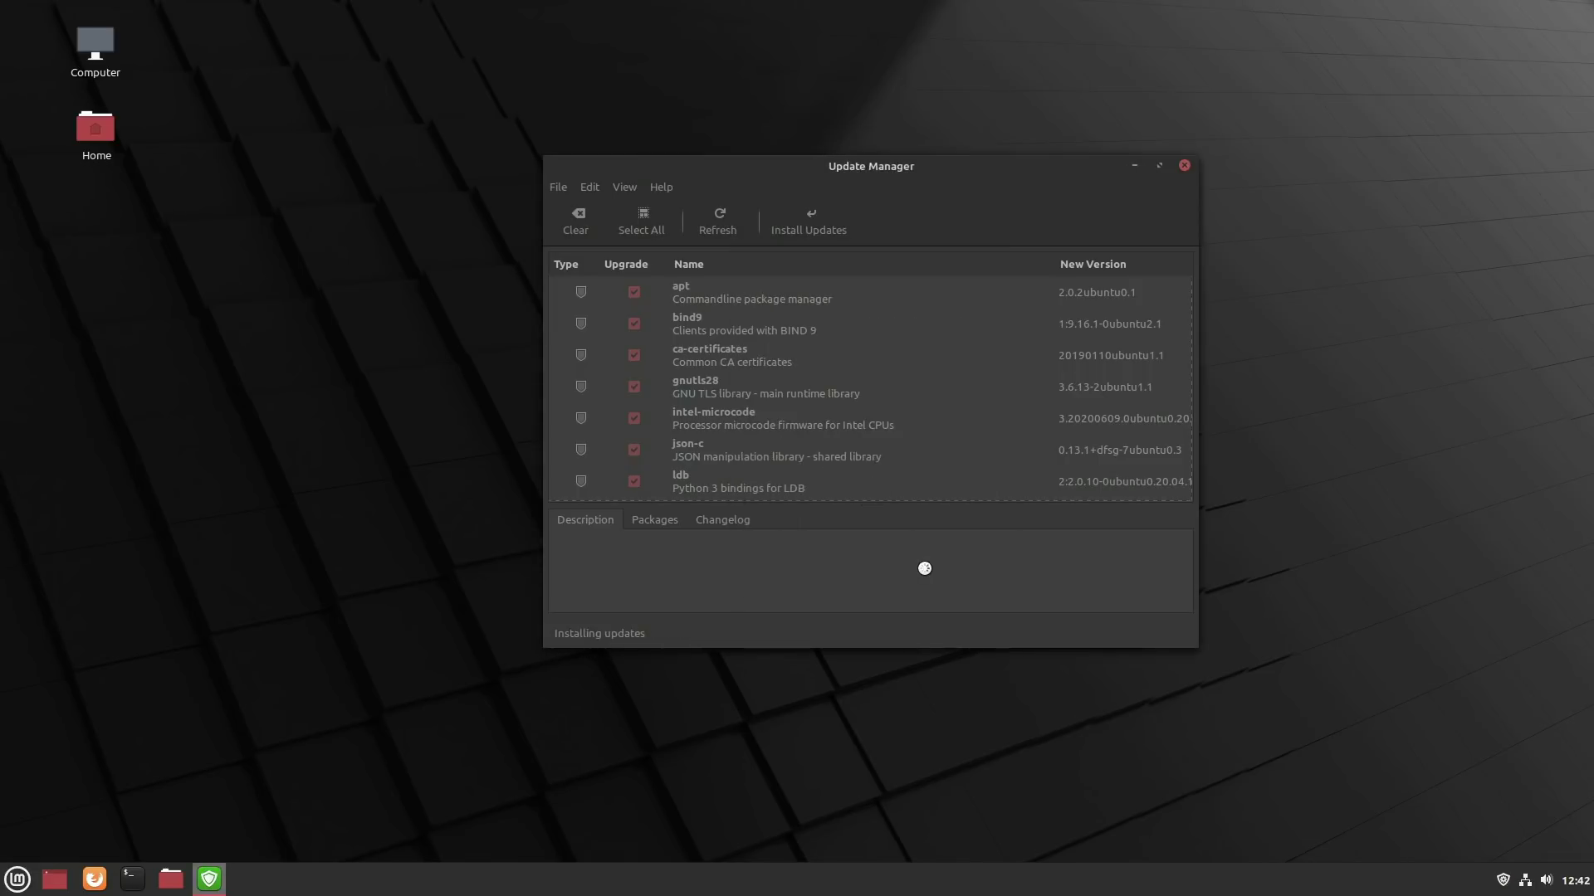
text(•••)
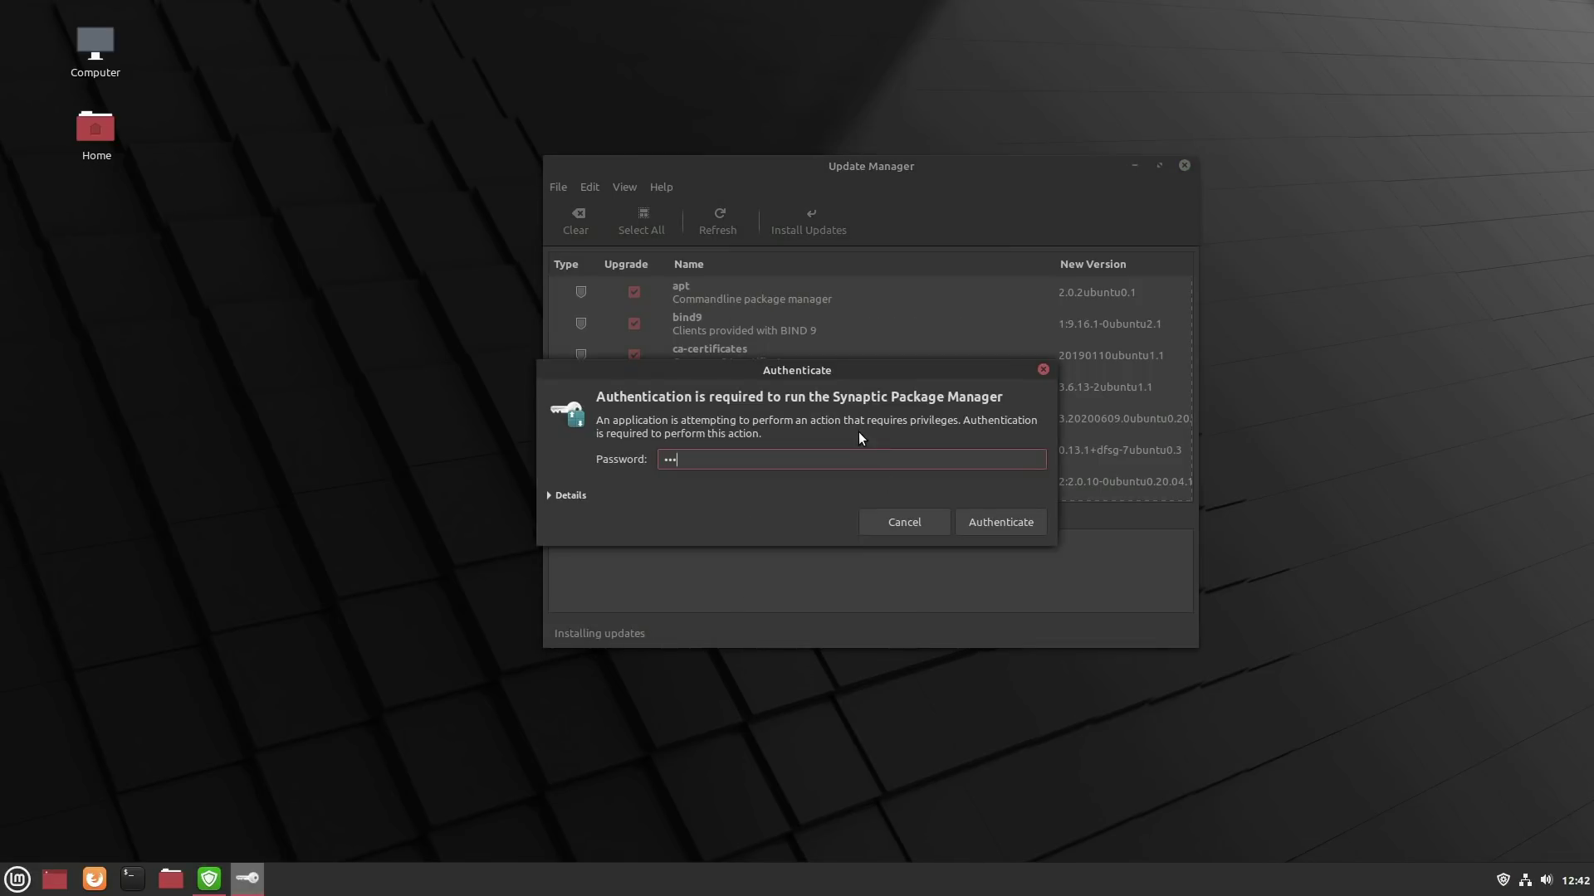
click(986, 520)
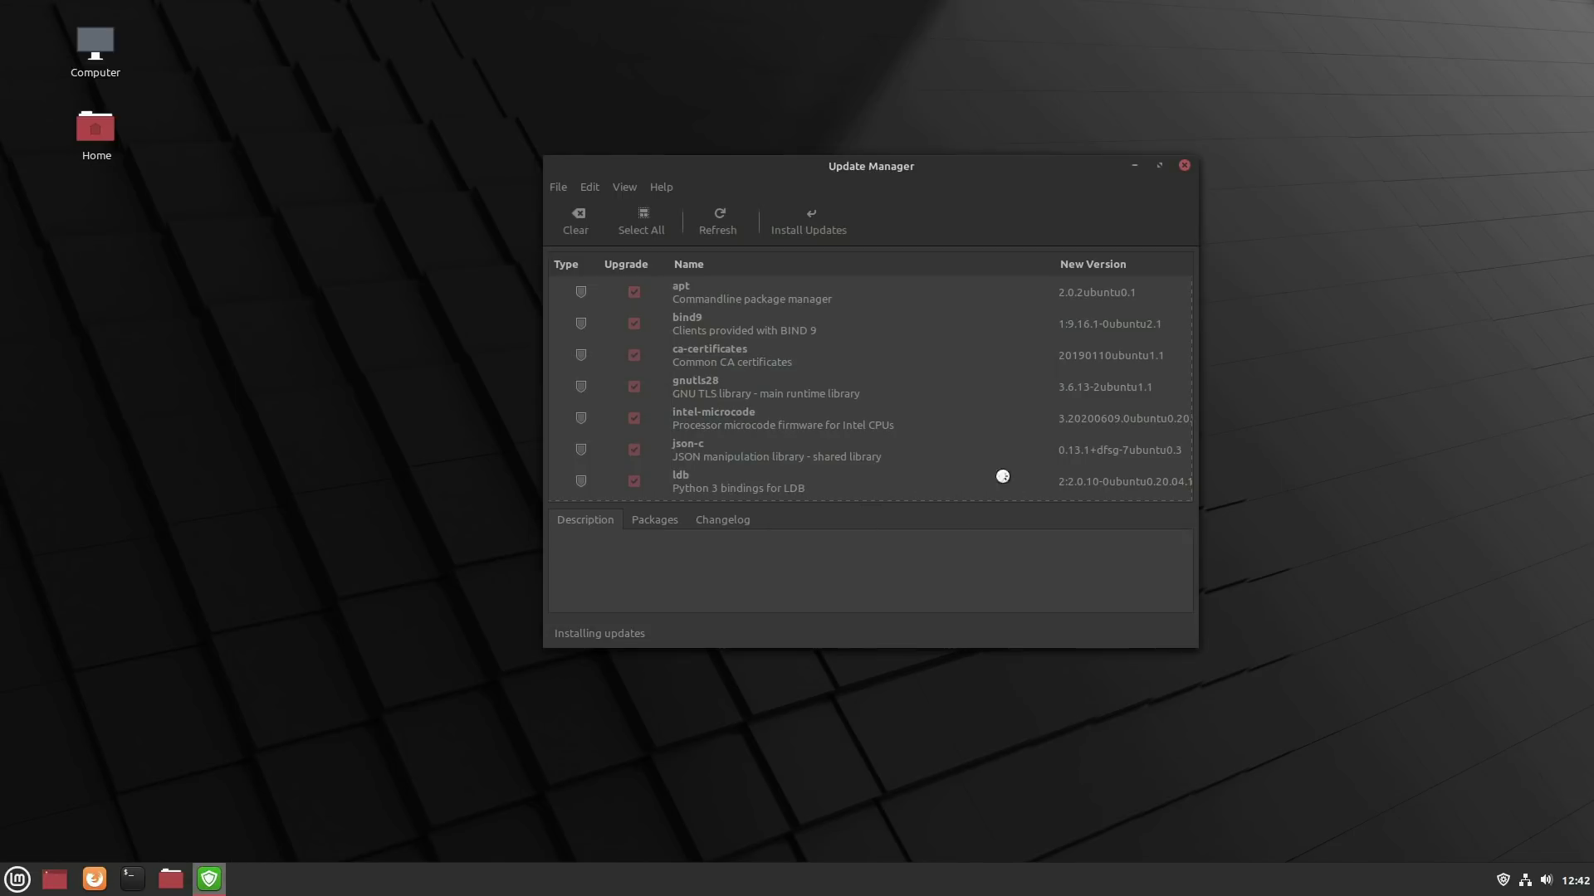
drag(936, 171, 1300, 212)
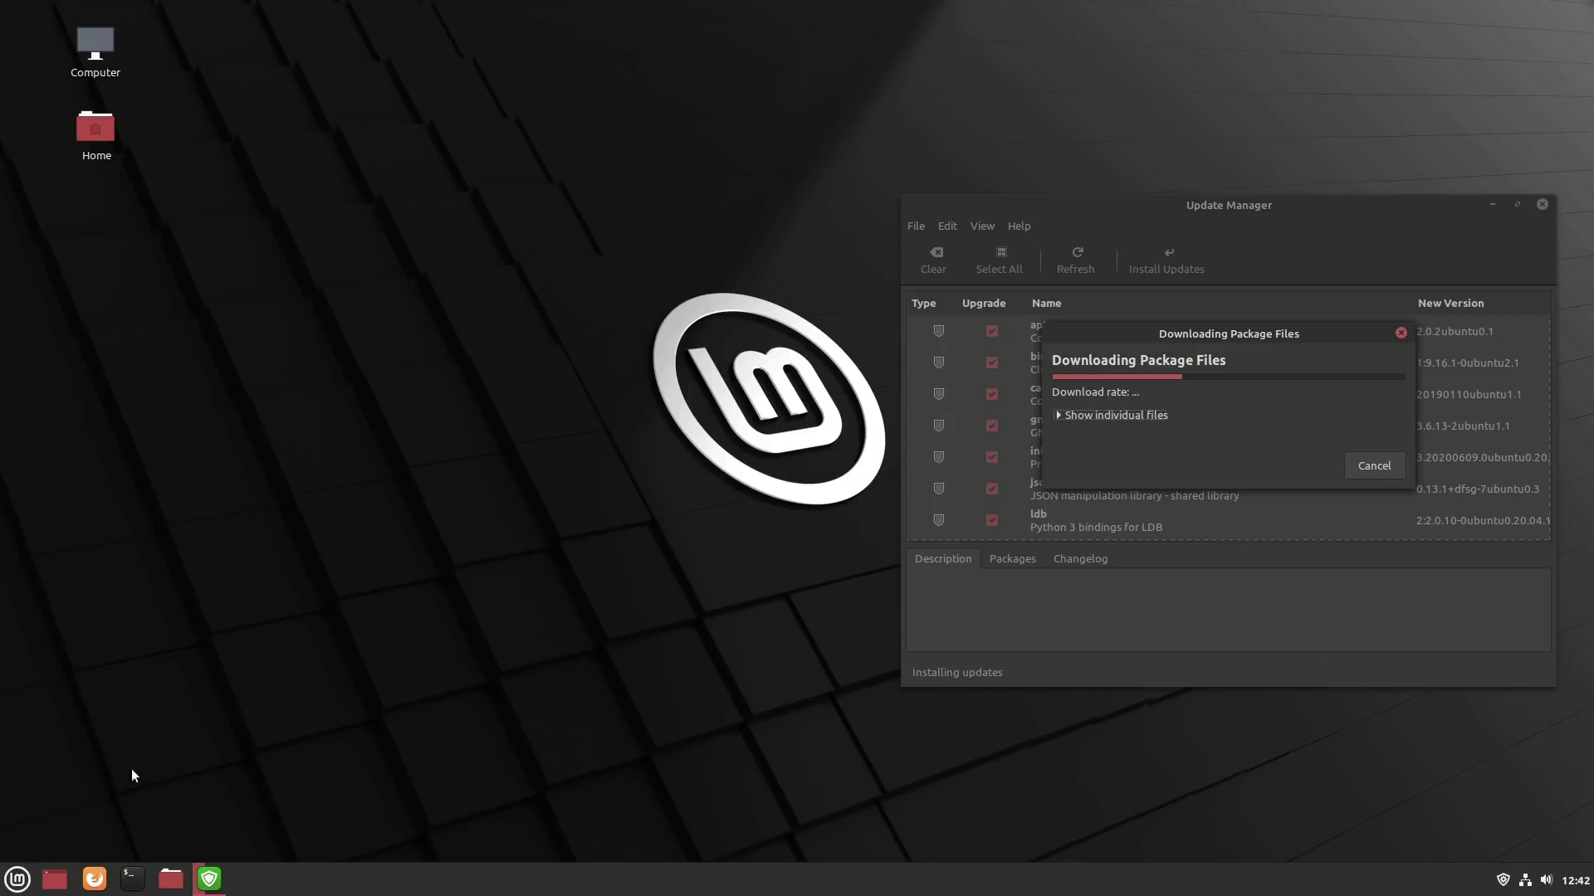
Launch LibreOffice Writer from the Menu's Office category
click(11, 885)
mouse_move(145, 496)
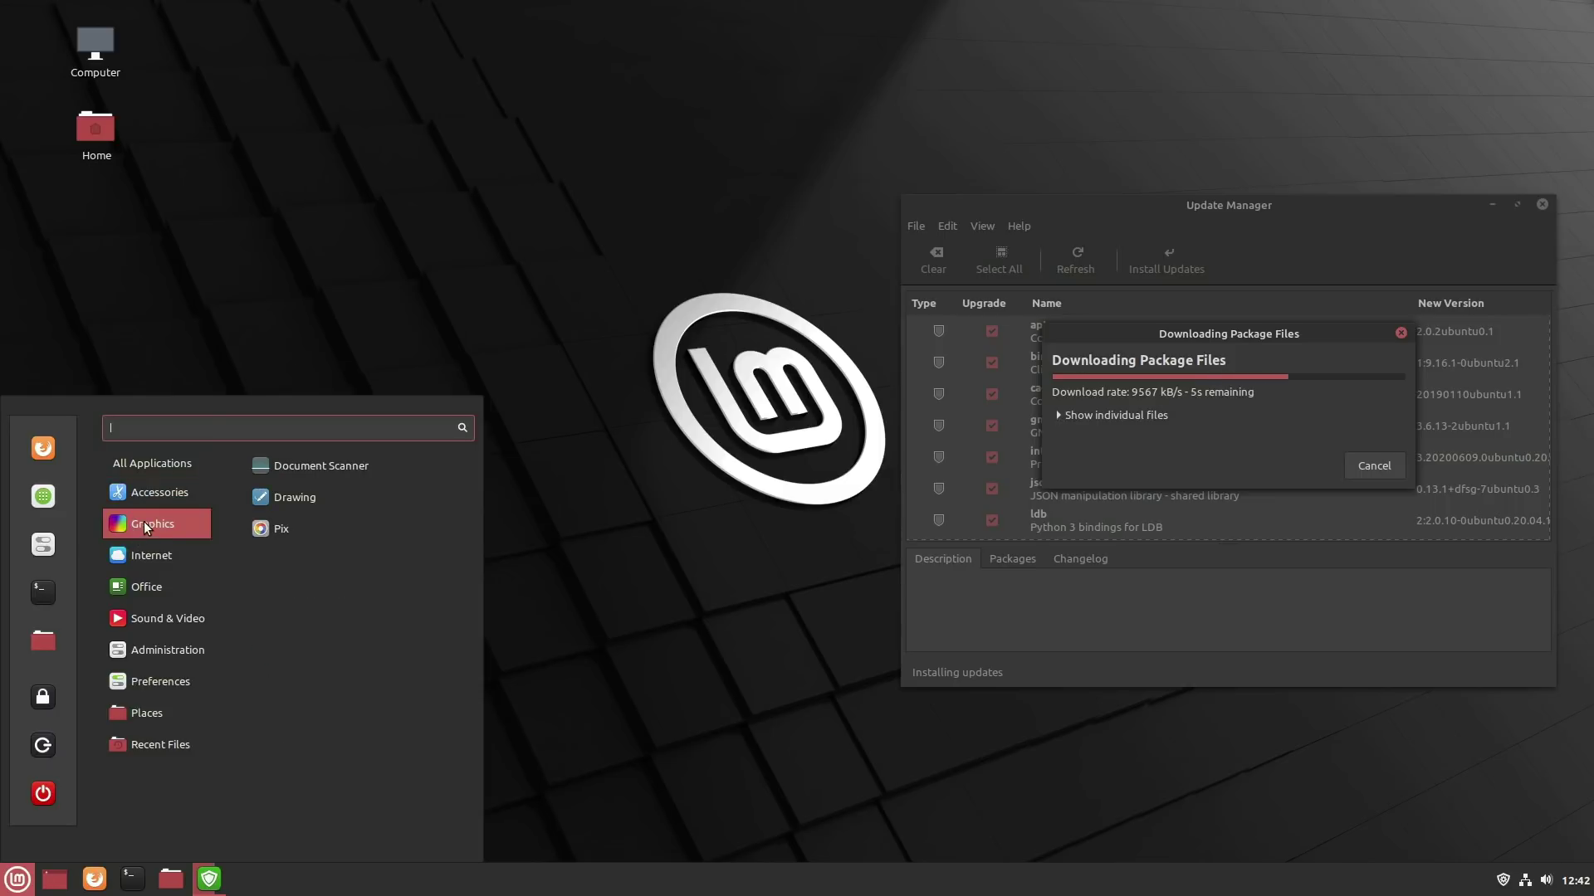
mouse_move(152, 556)
mouse_move(139, 586)
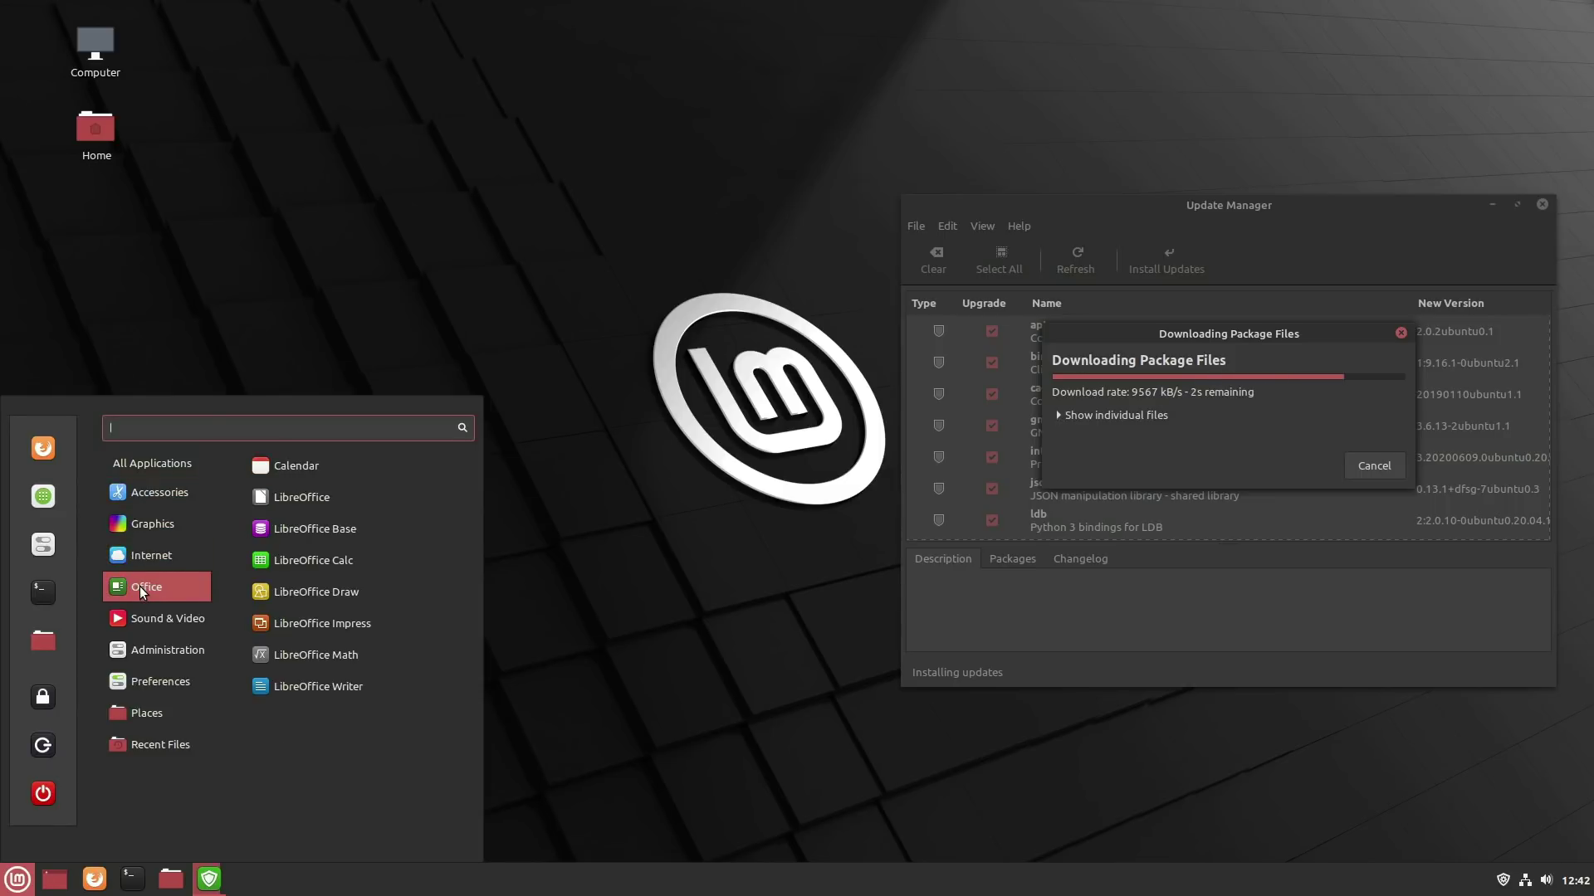
click(333, 684)
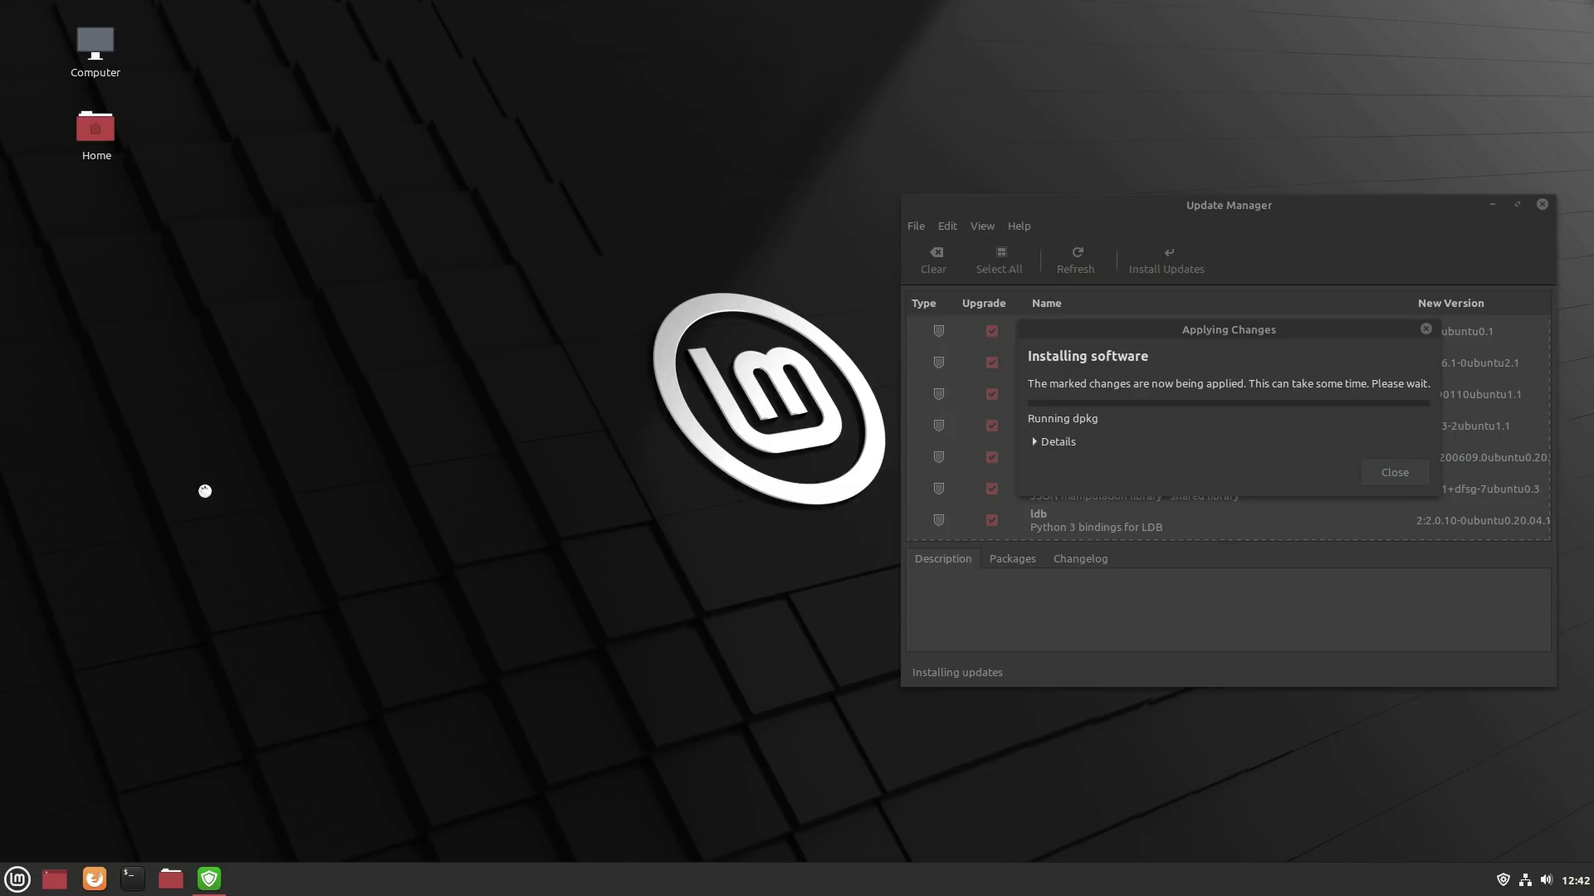
Reopen the Menu and browse its application categories
click(18, 879)
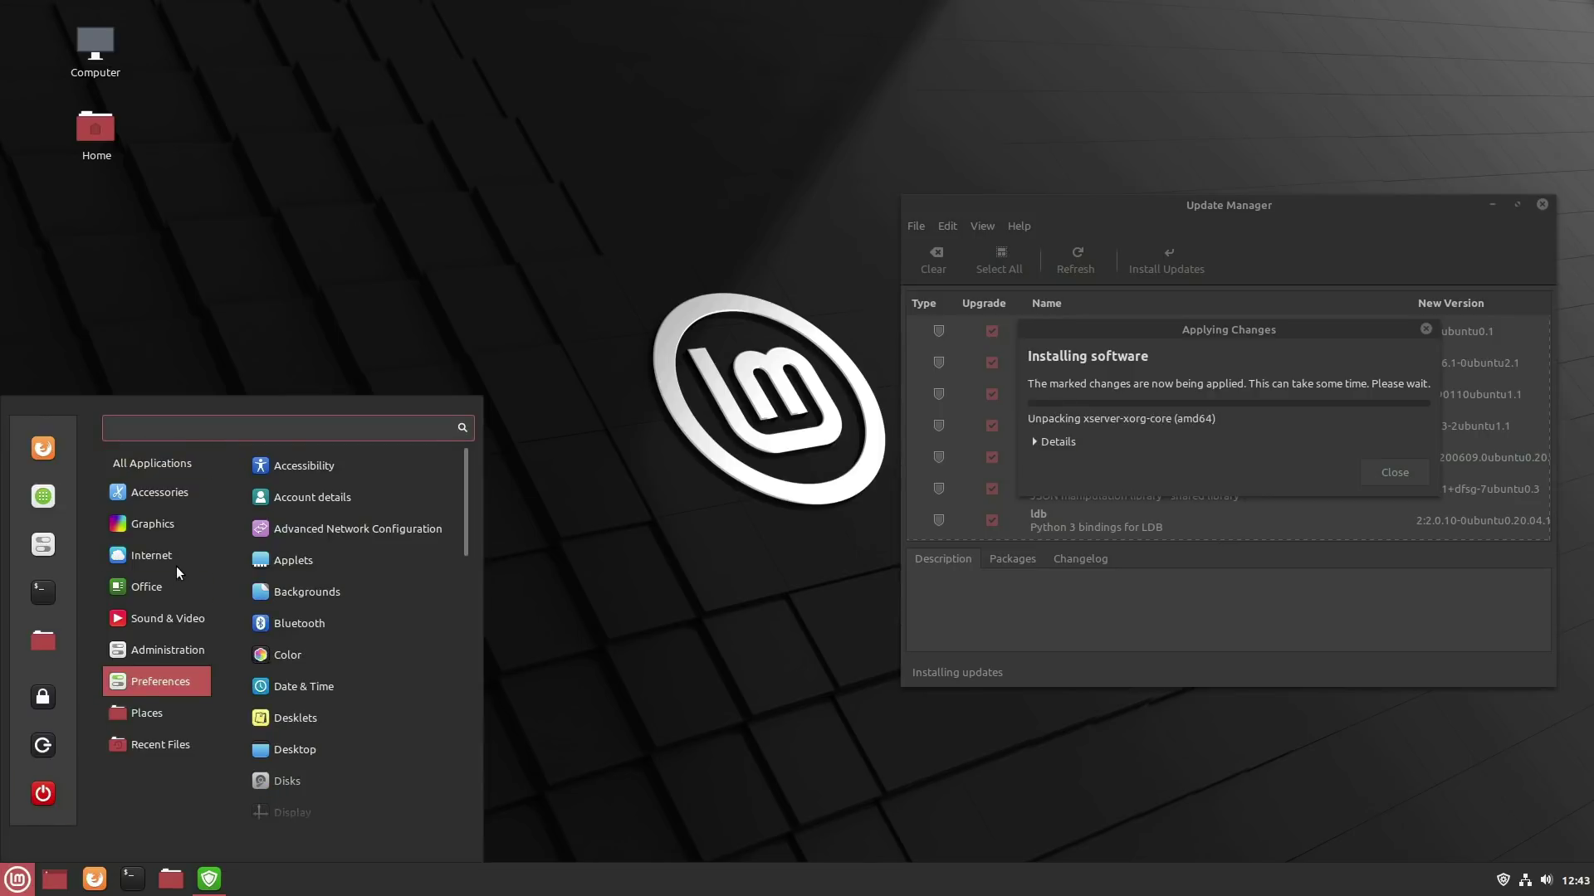
mouse_move(132, 620)
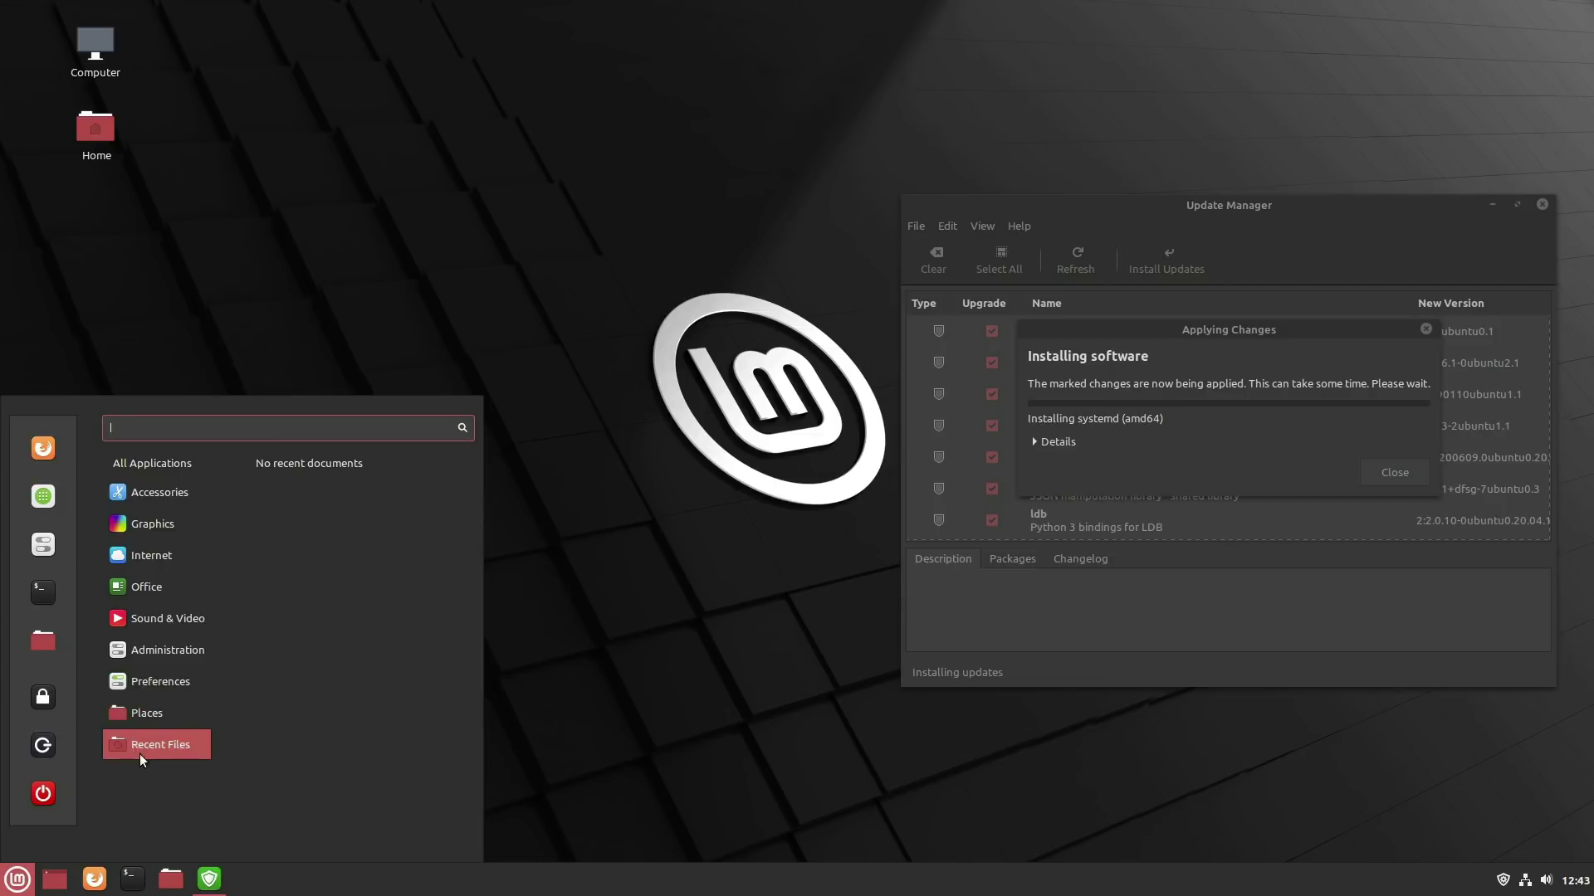
mouse_move(207, 682)
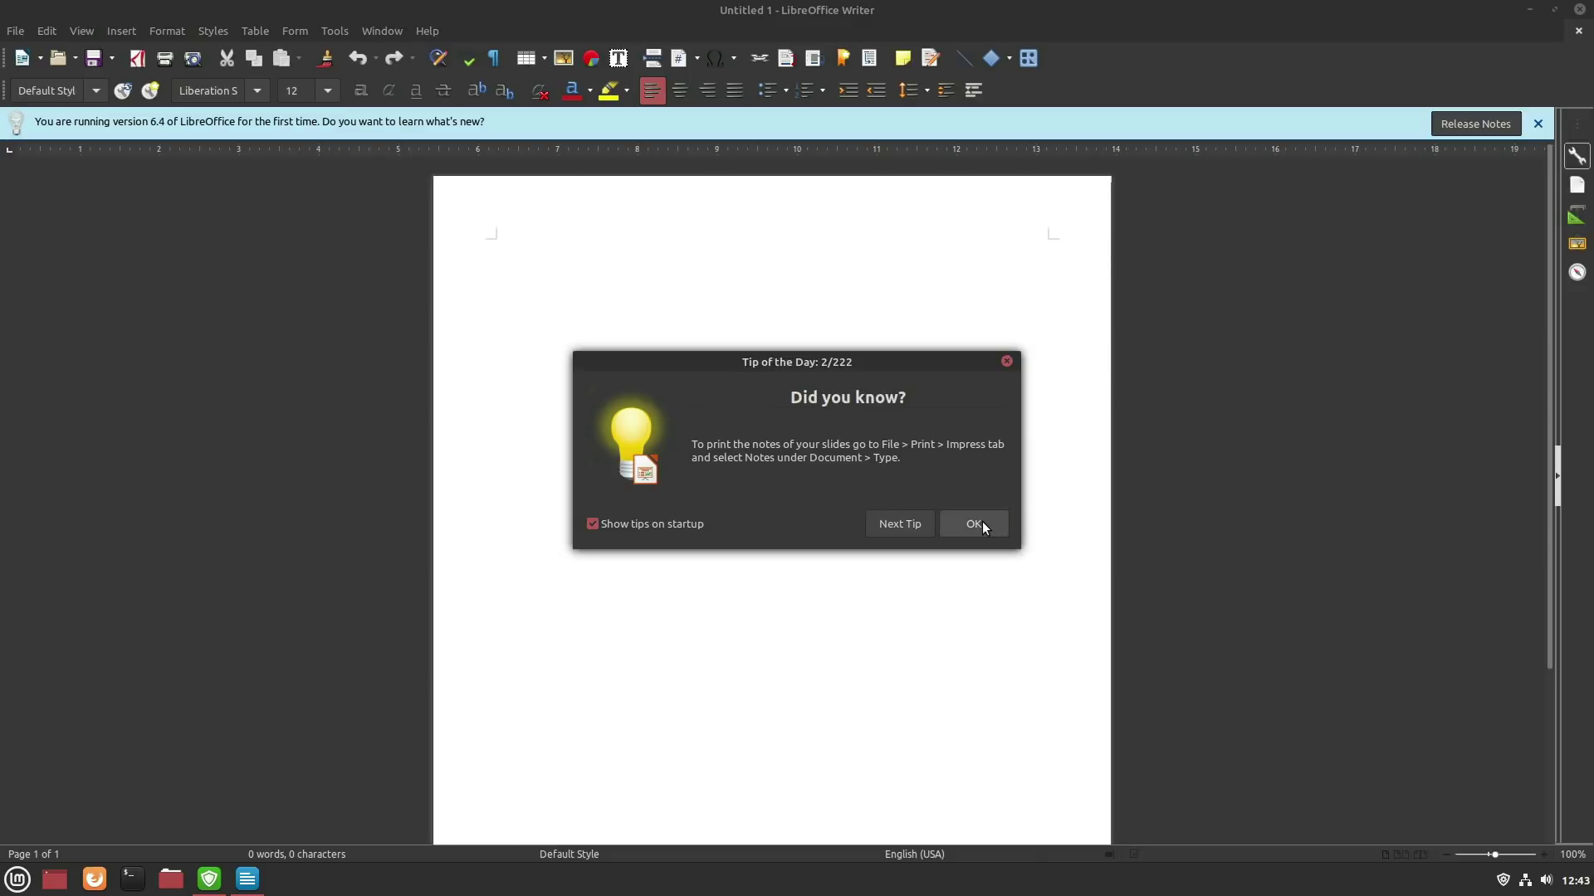
Dismiss Tip of the Day, confirm version 6.4.3.2 in About LibreOffice, then close Writer
click(974, 523)
click(426, 31)
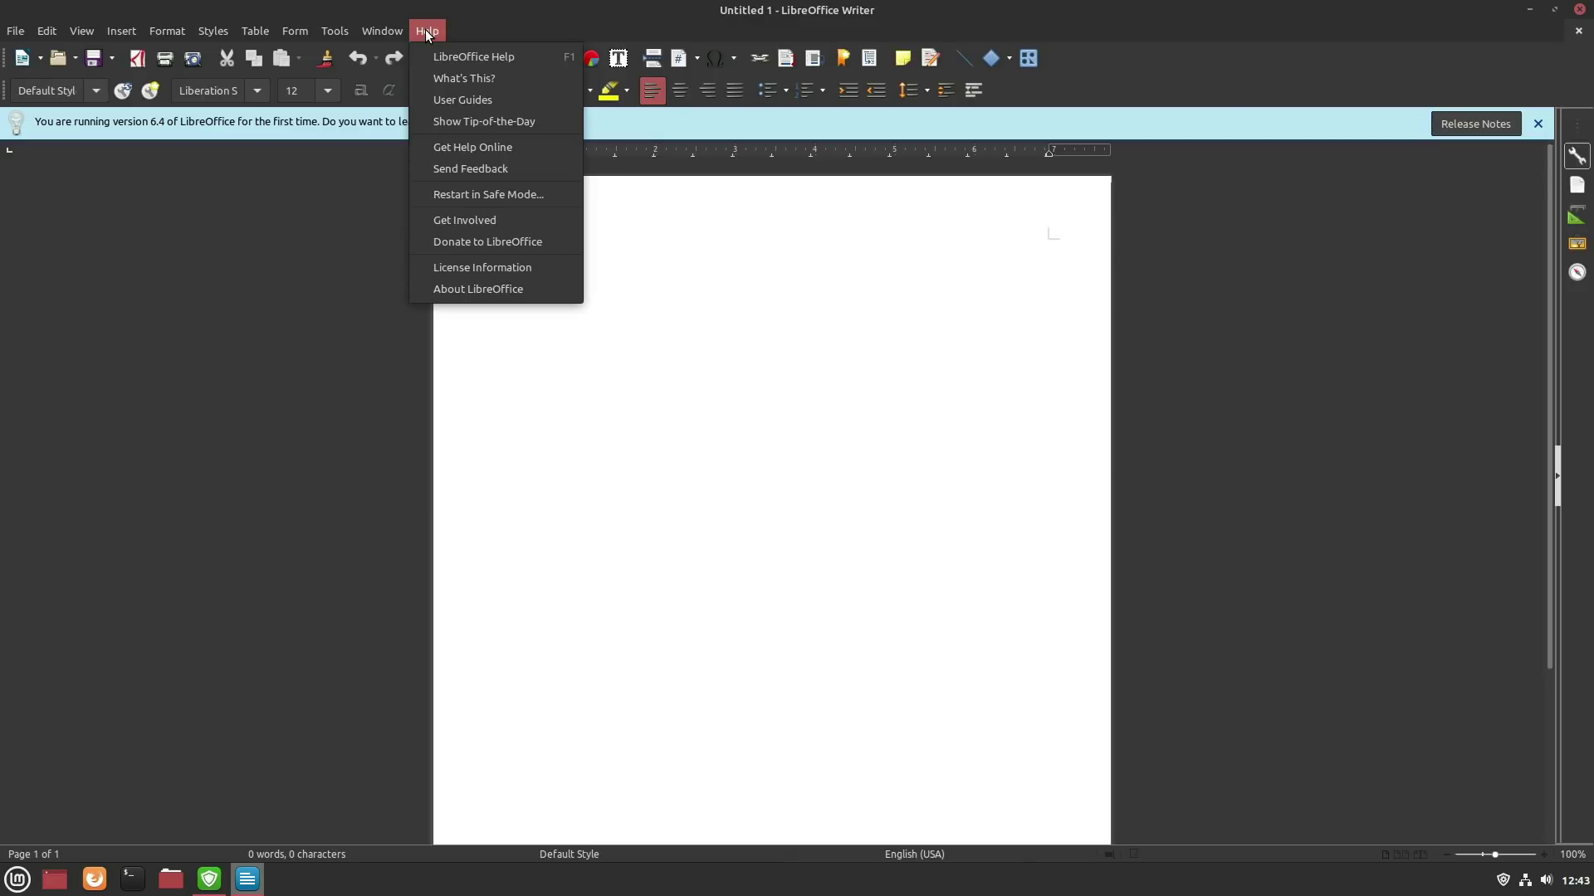
click(494, 292)
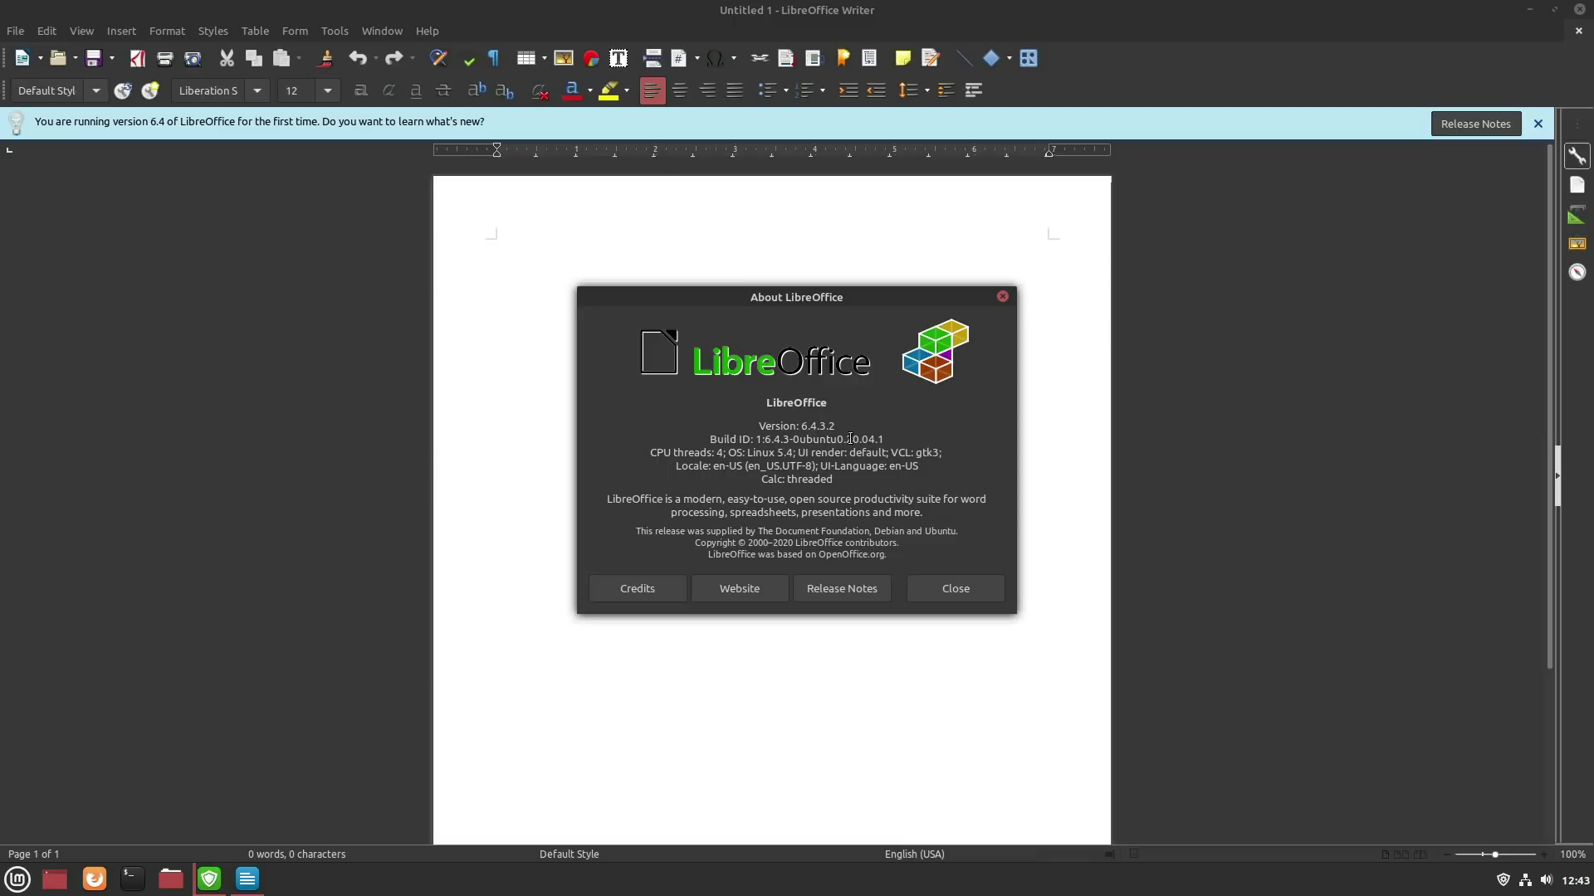
click(1002, 297)
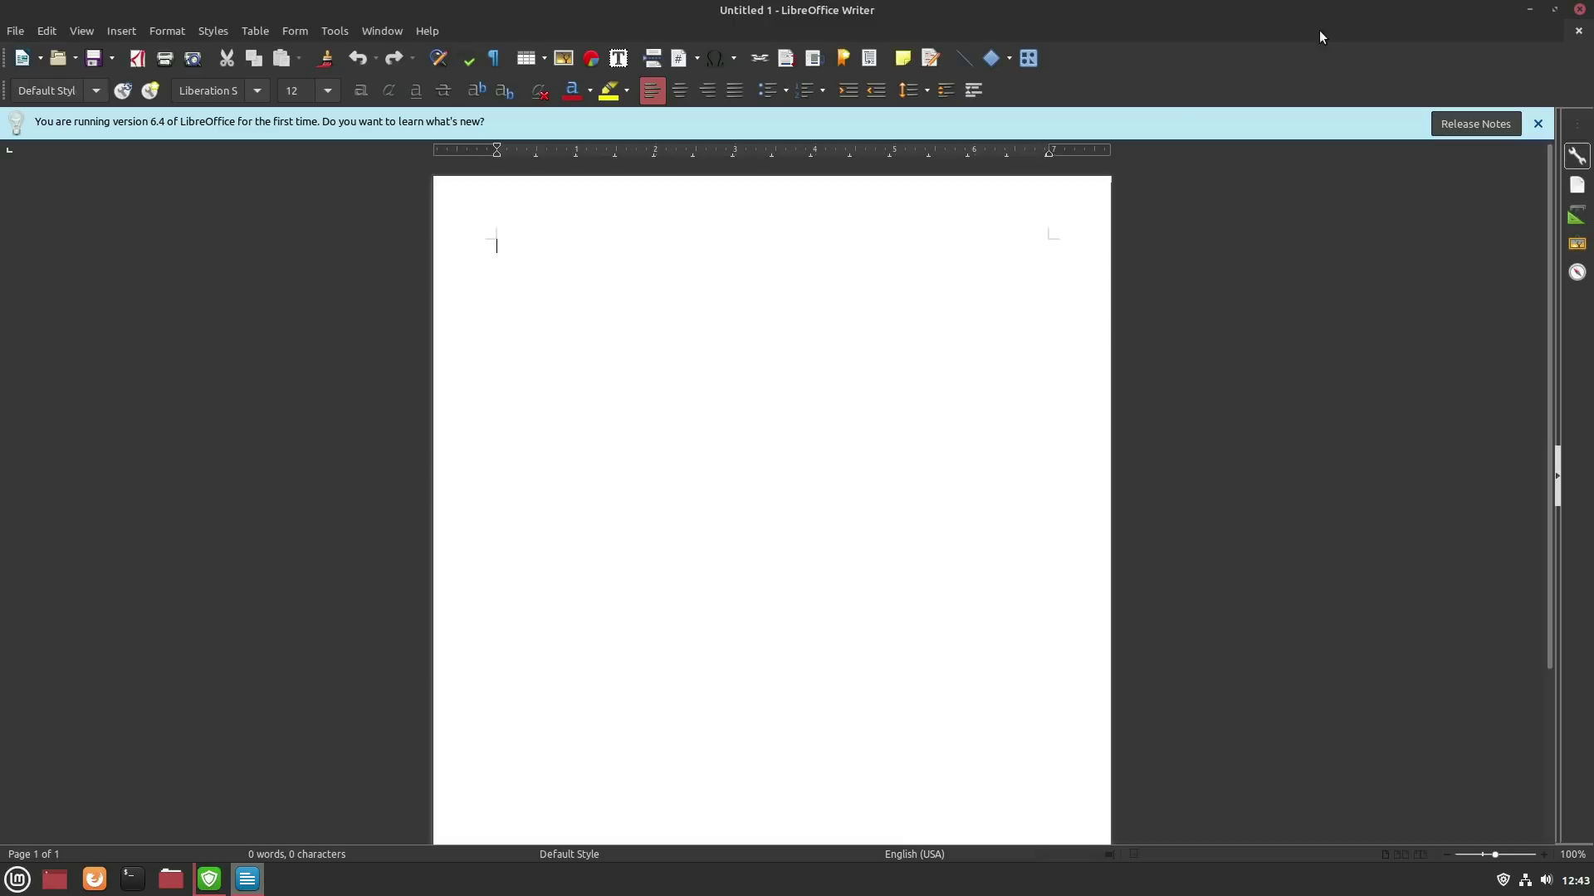
click(1579, 9)
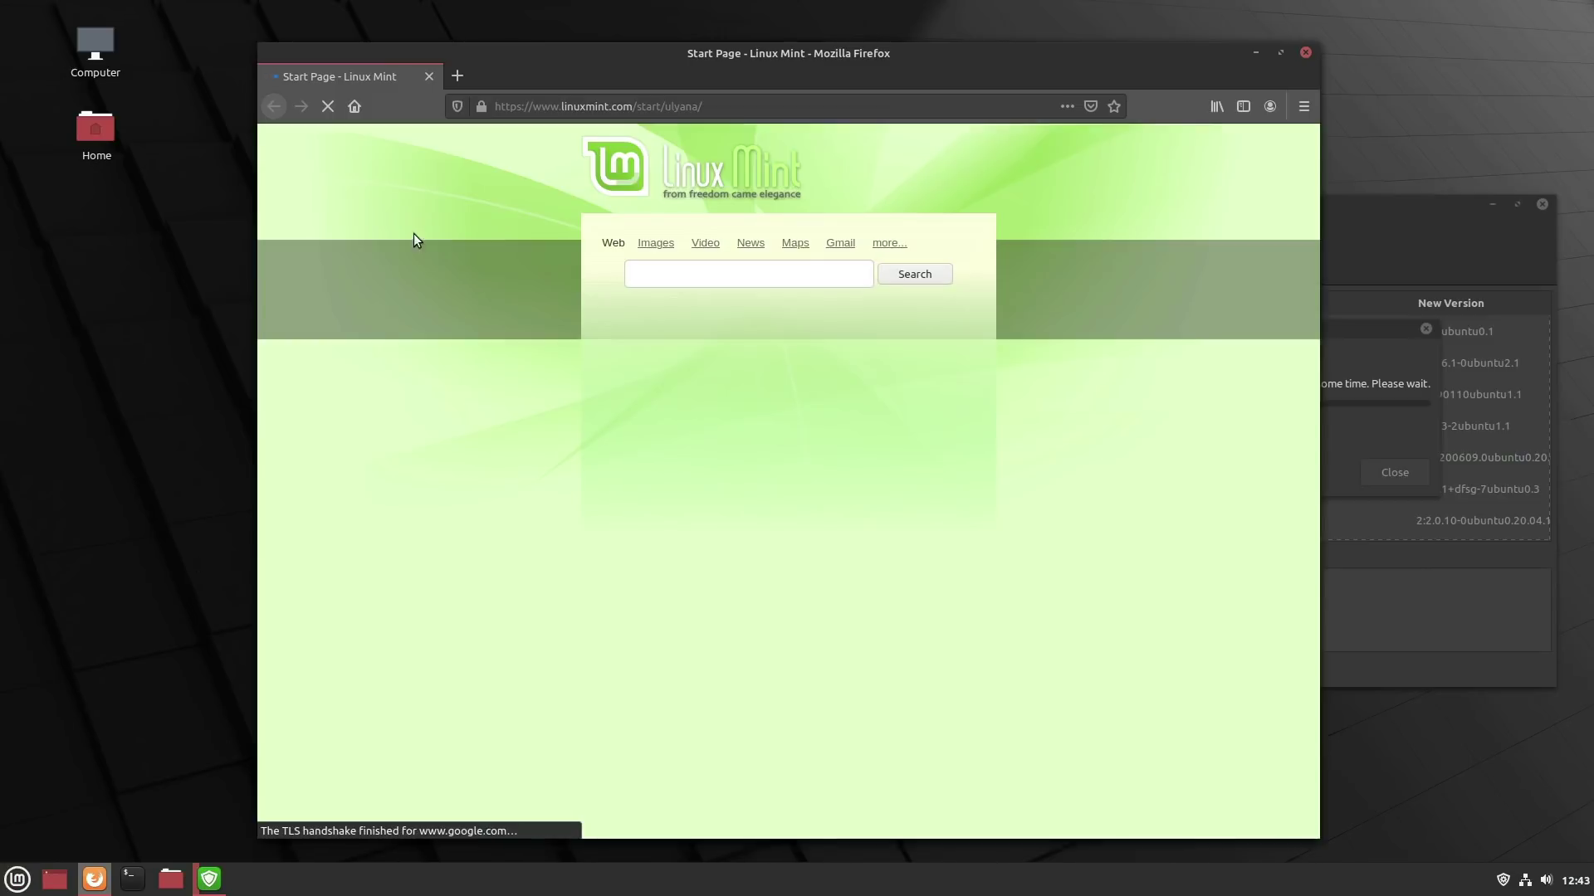
Load github.com/feren in Firefox, correcting the mistyped address
click(824, 108)
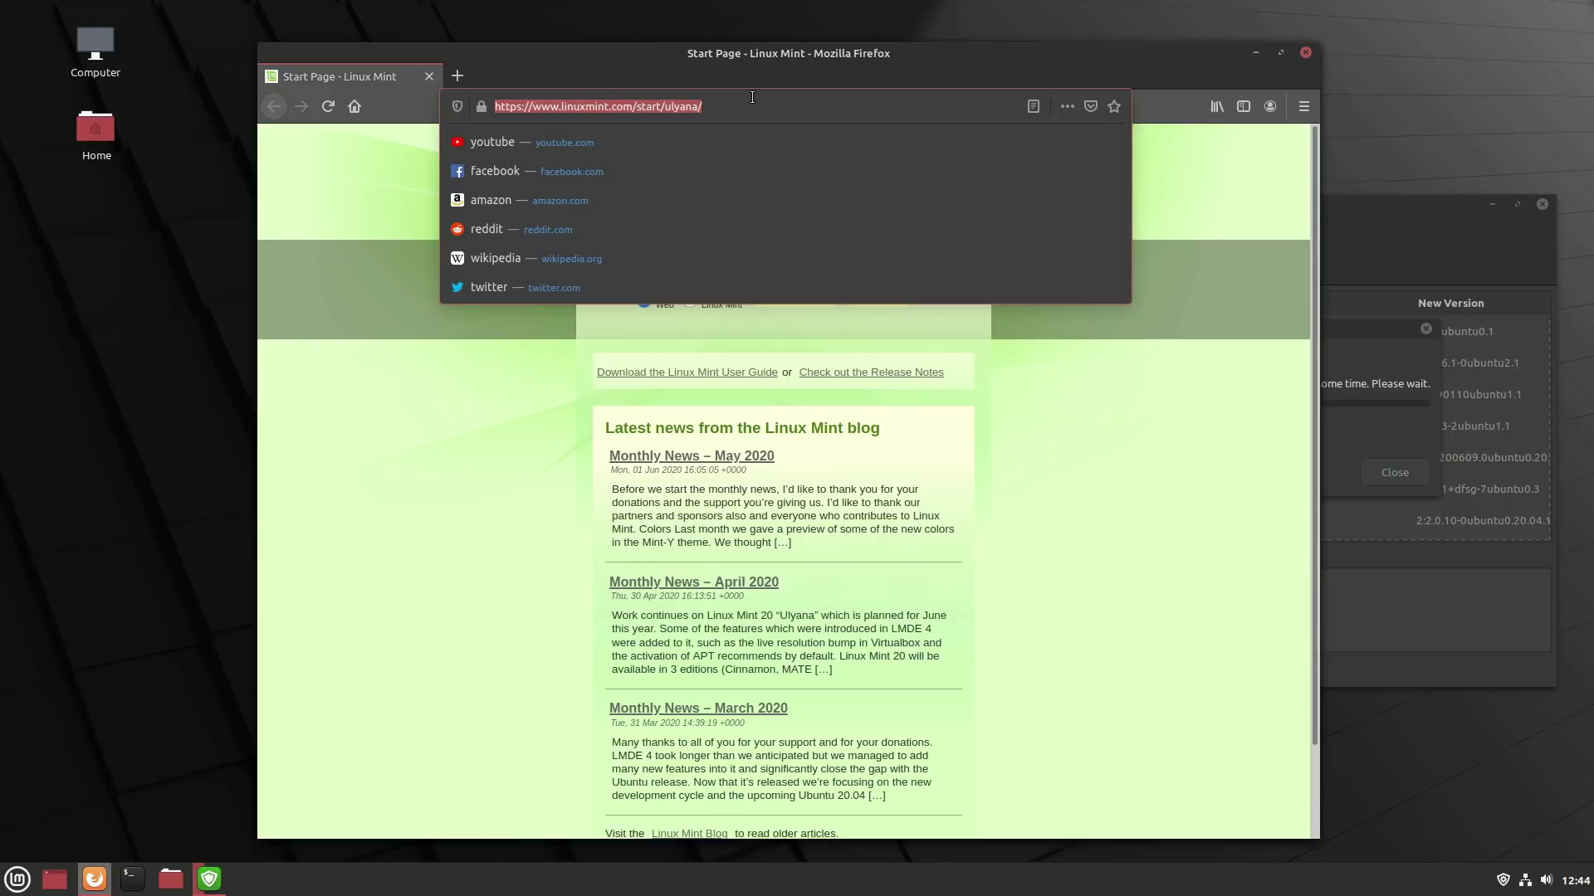
text(github)
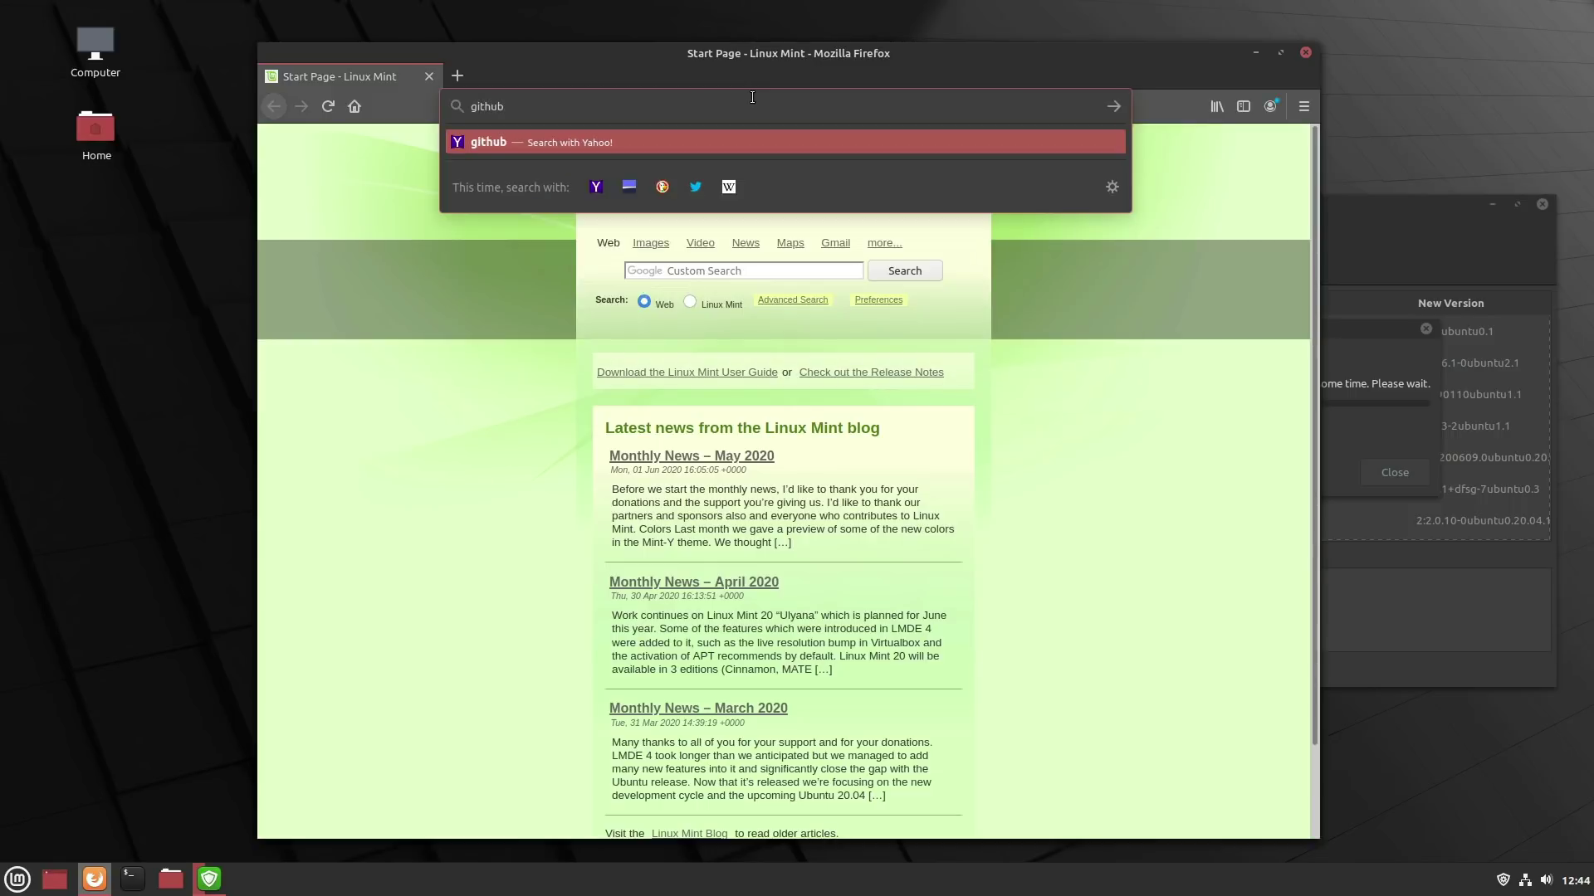
text(.com/fern)
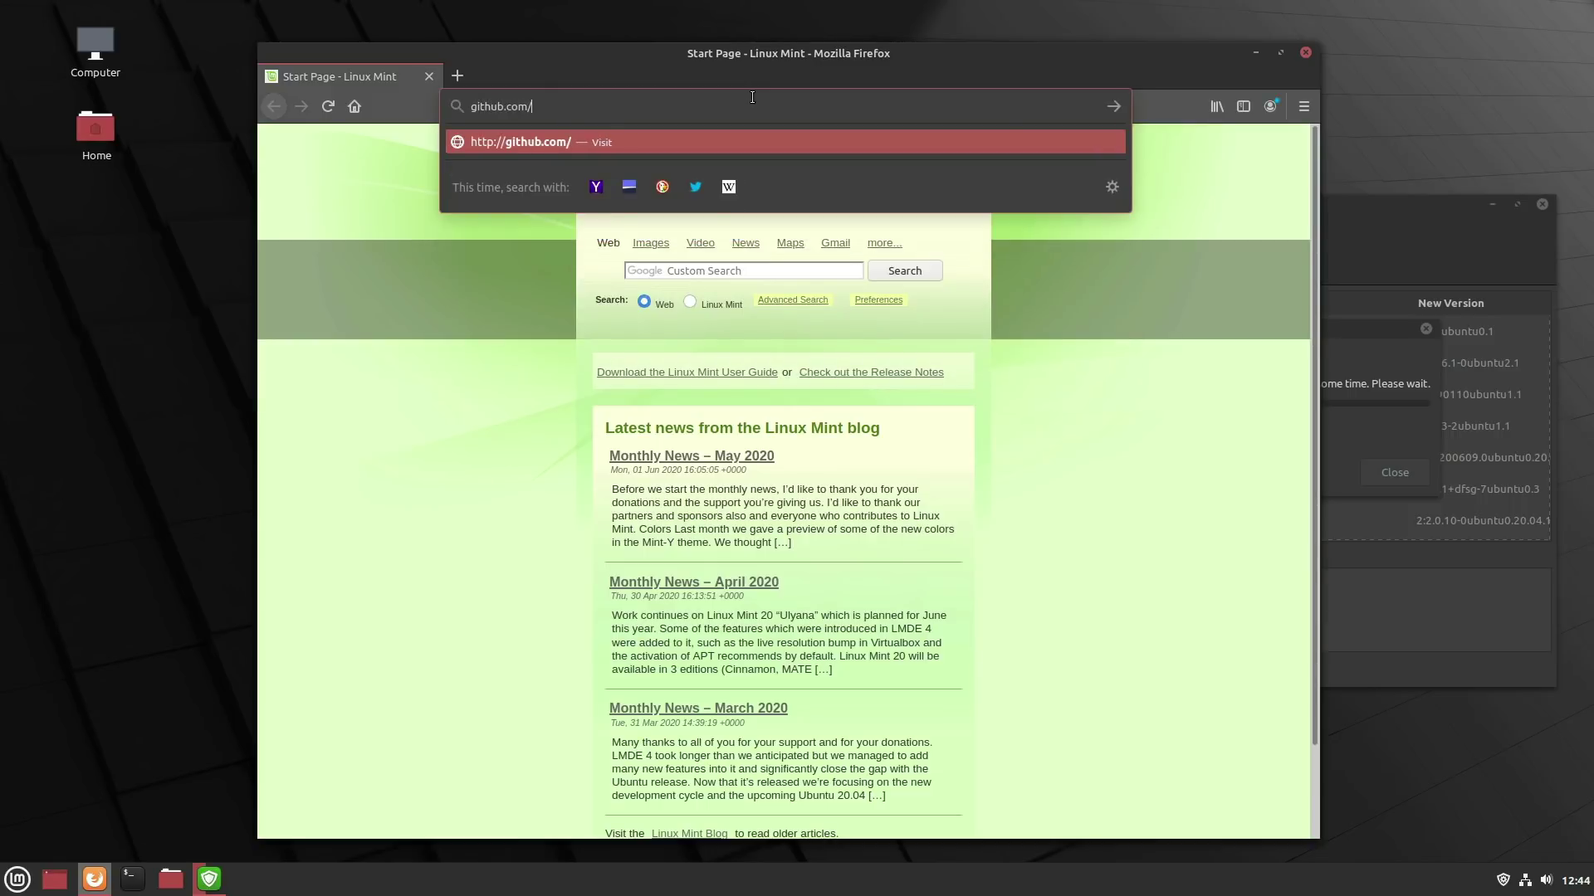
text(en)
key(BackSpace)
key(BackSpace)
key(BackSpace)
text(en)
key(Return)
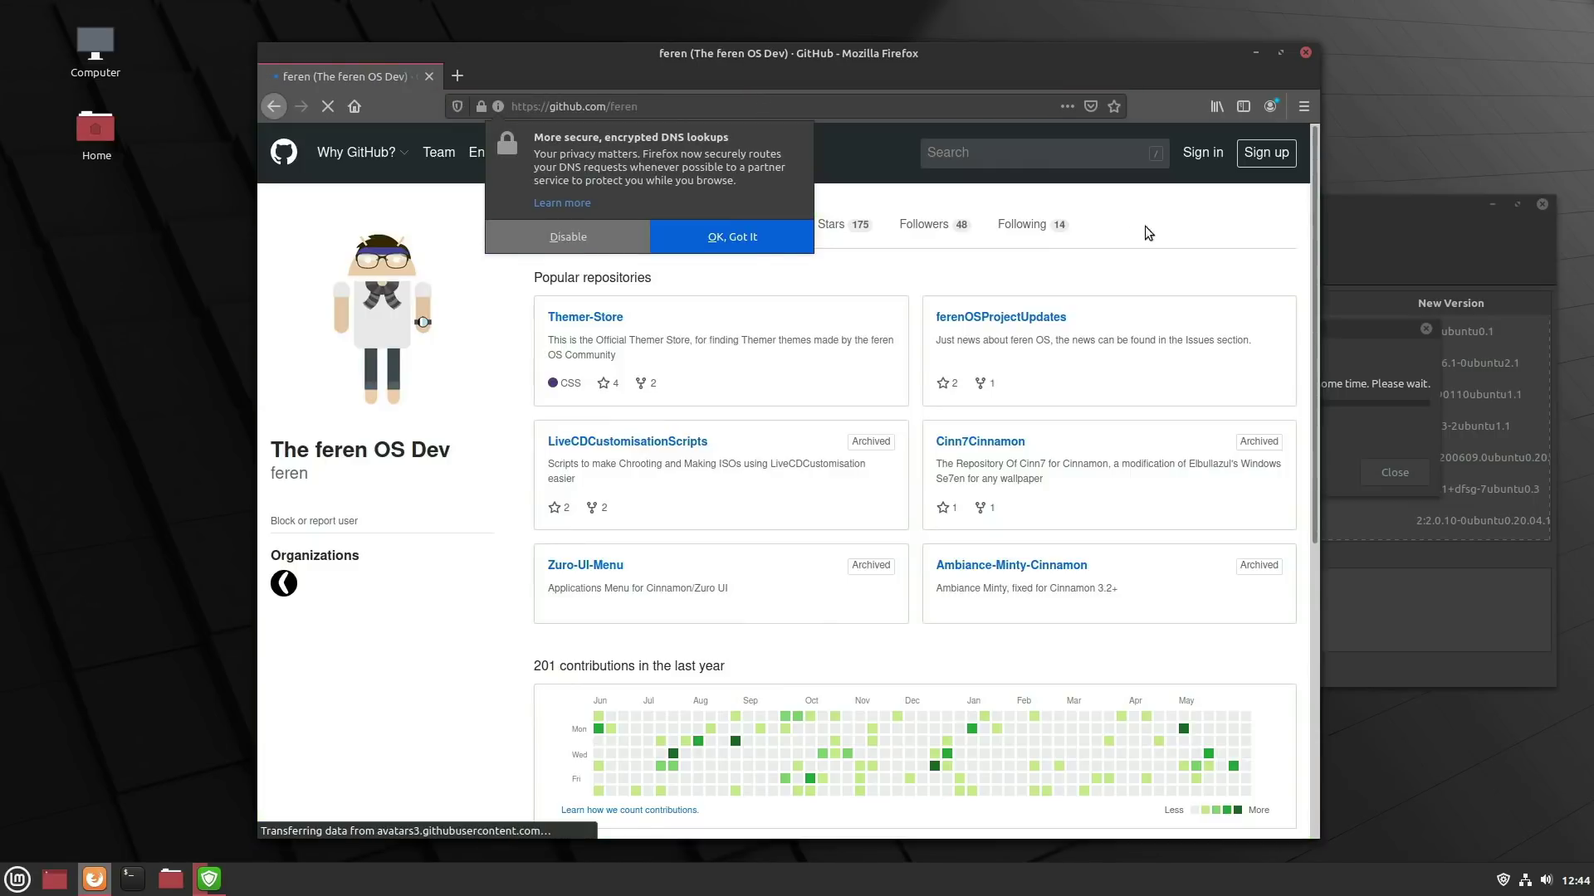
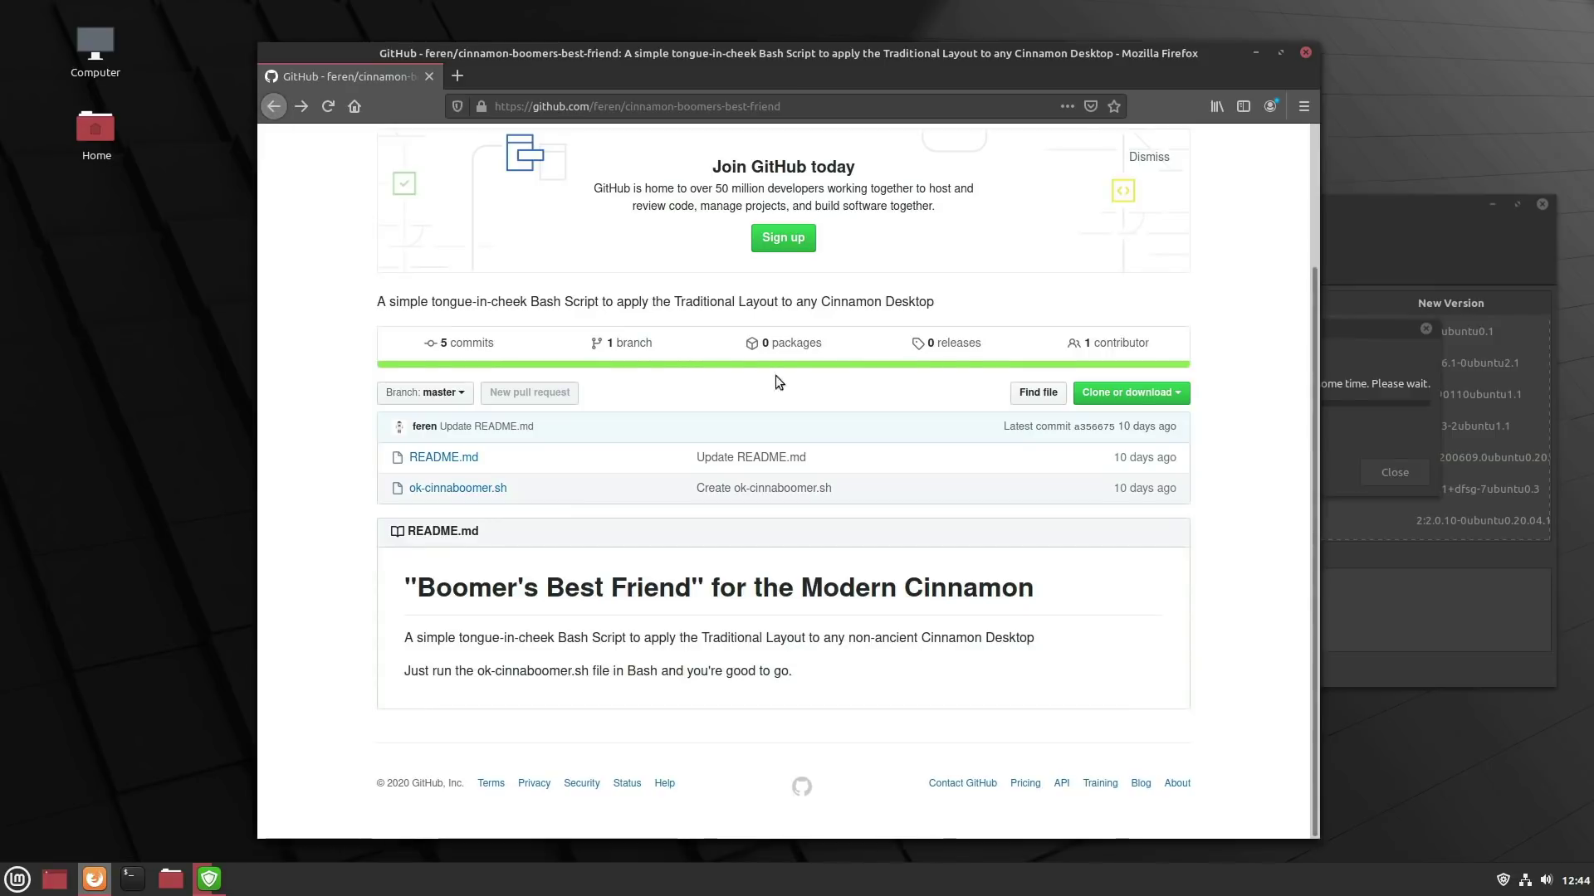
Download the cinnamon-boomers-best-friend repository as a ZIP and open it with Archive Manager
click(1150, 395)
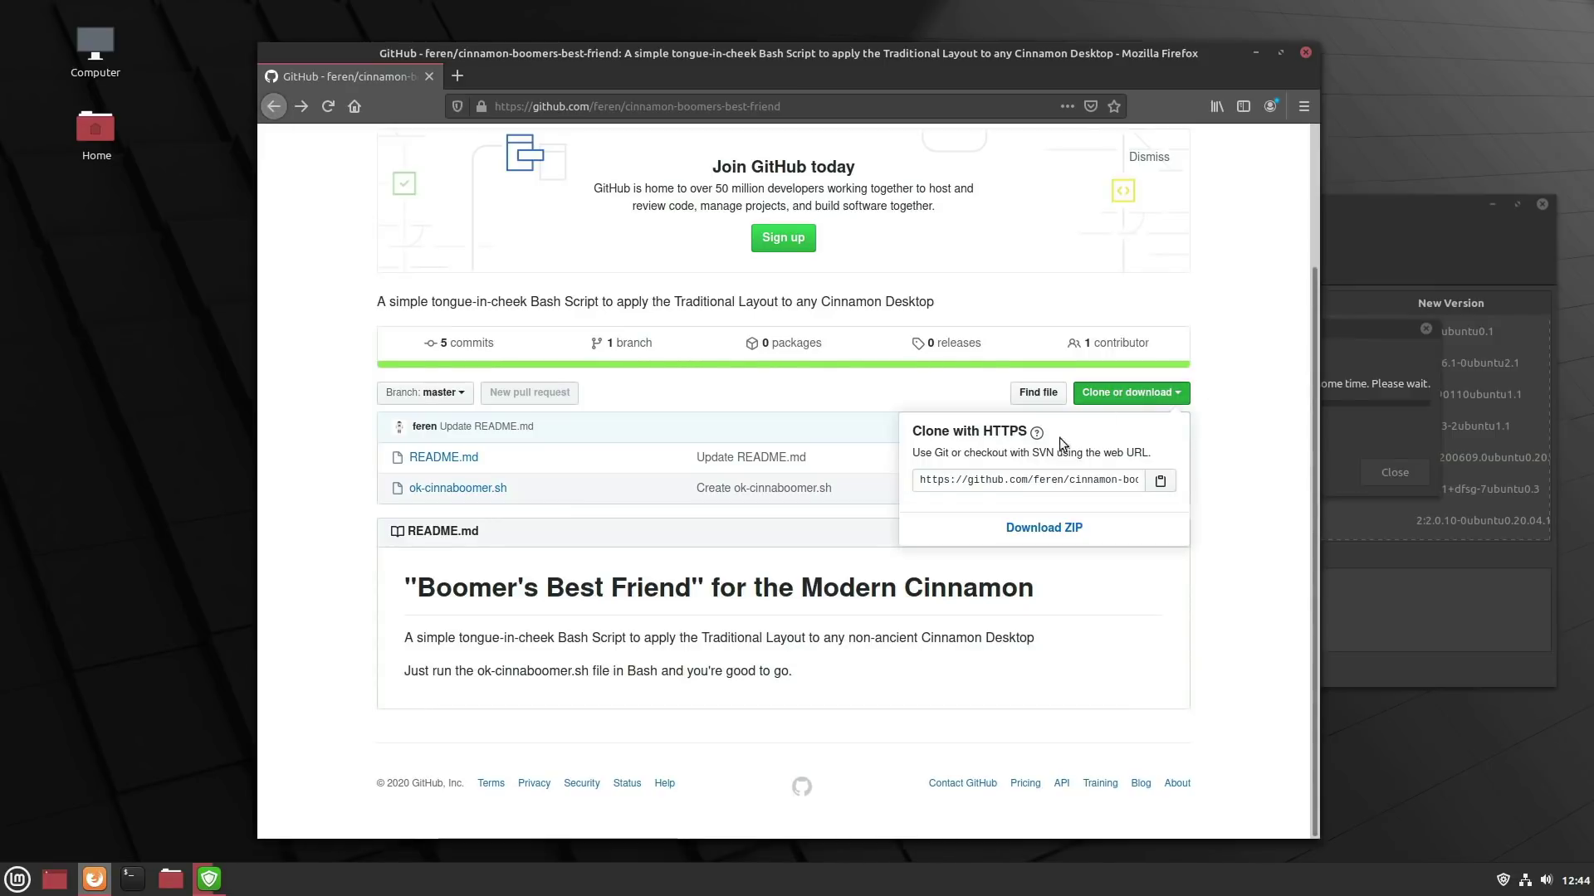
click(1045, 528)
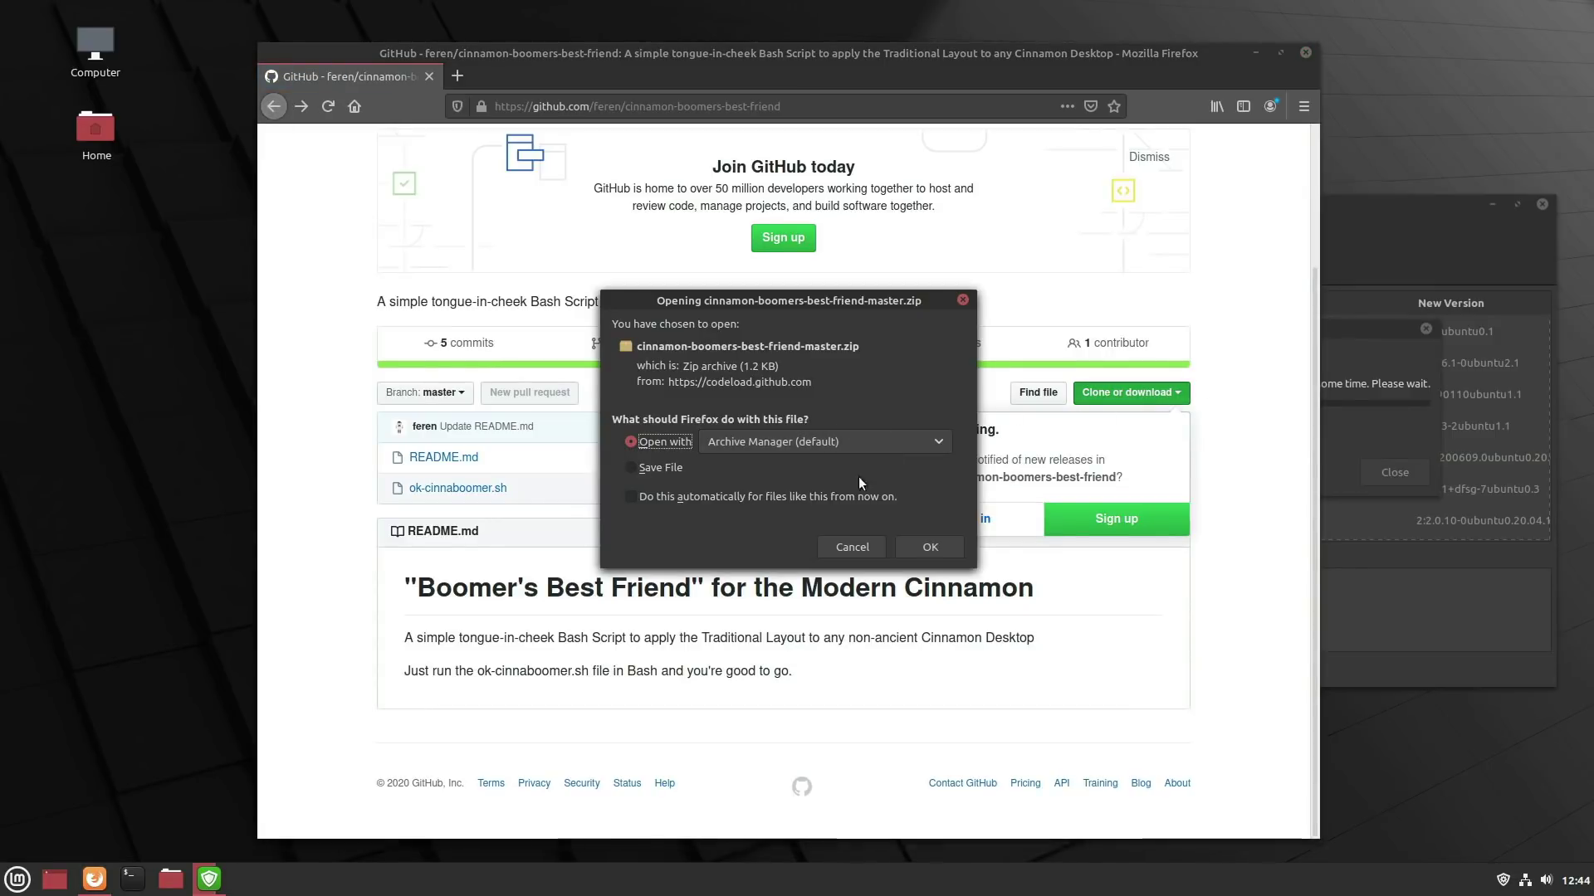
click(932, 547)
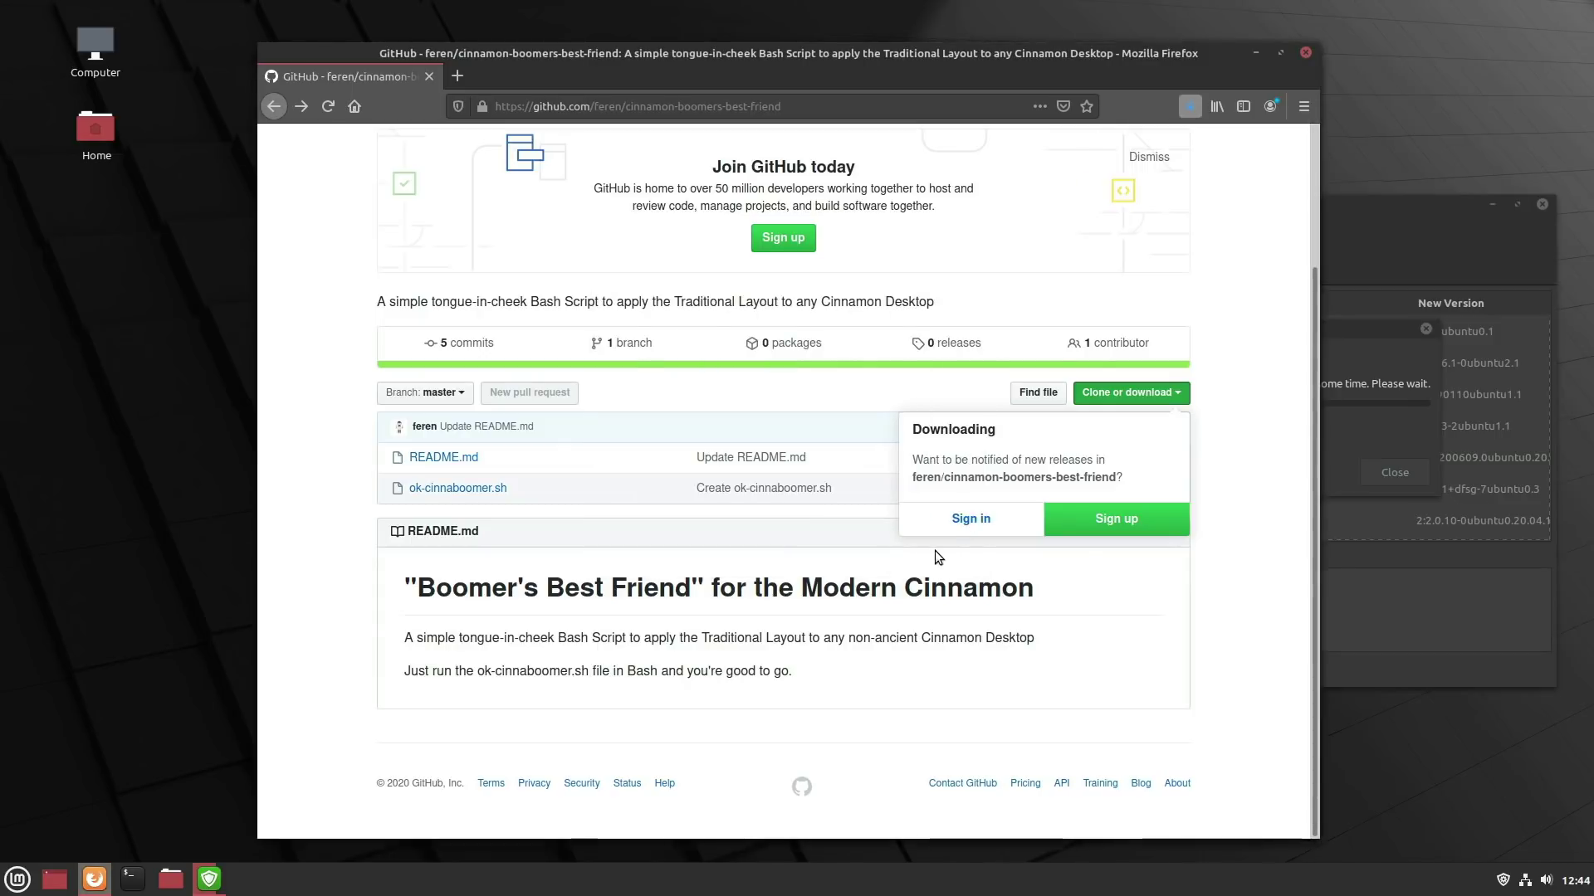
Extract ok-cinnaboomer.sh from the cinnamon-boomers-best-friend-master folder onto the desktop, then open a terminal
double_click(606, 336)
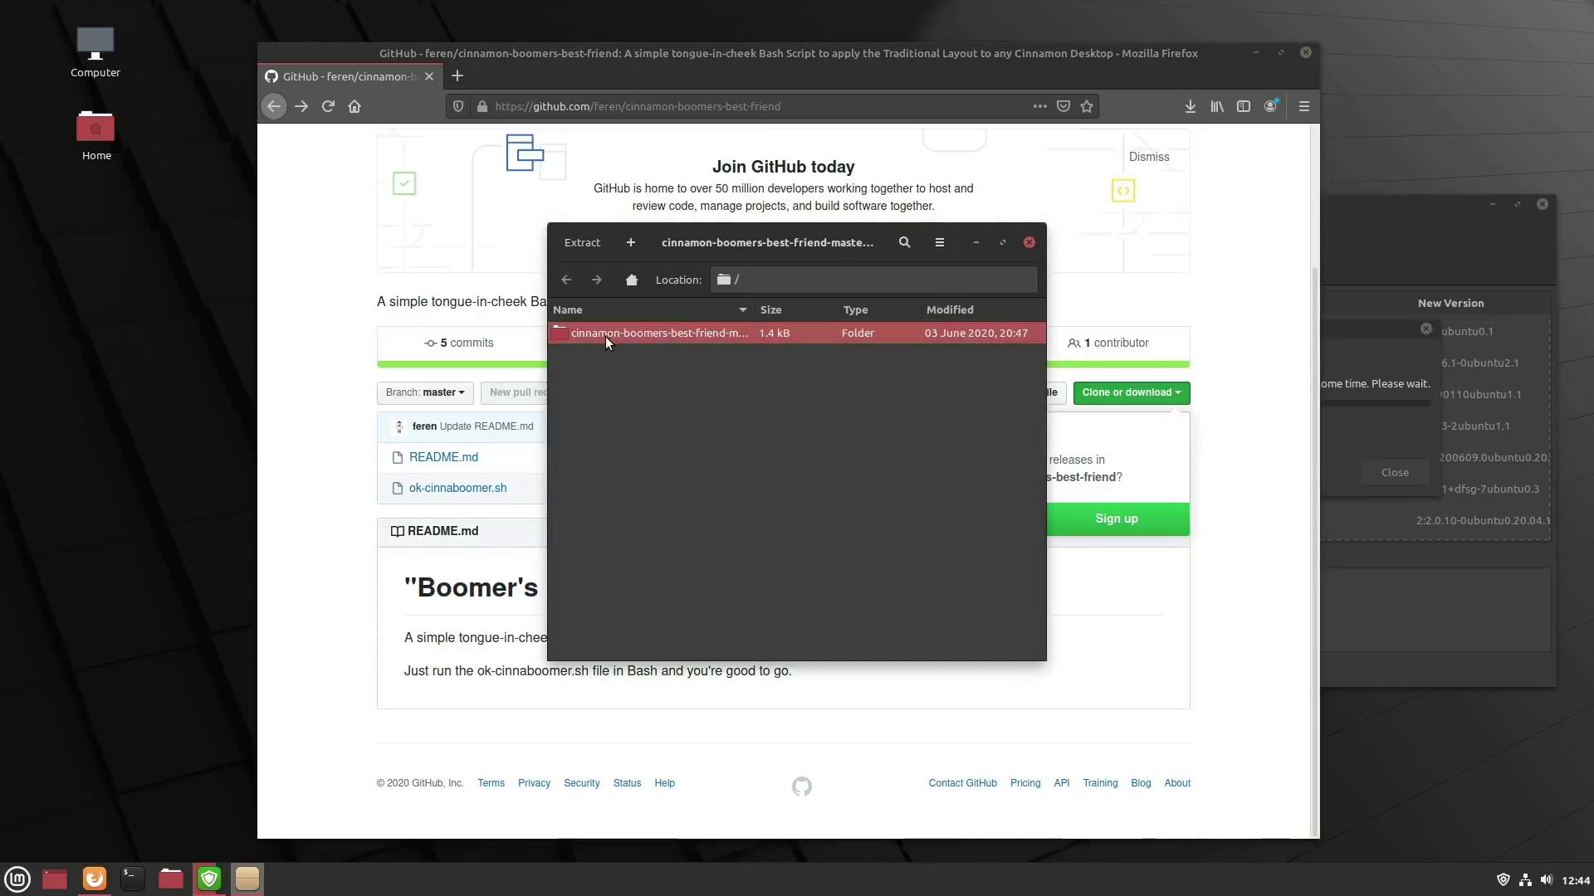
drag(586, 336, 88, 463)
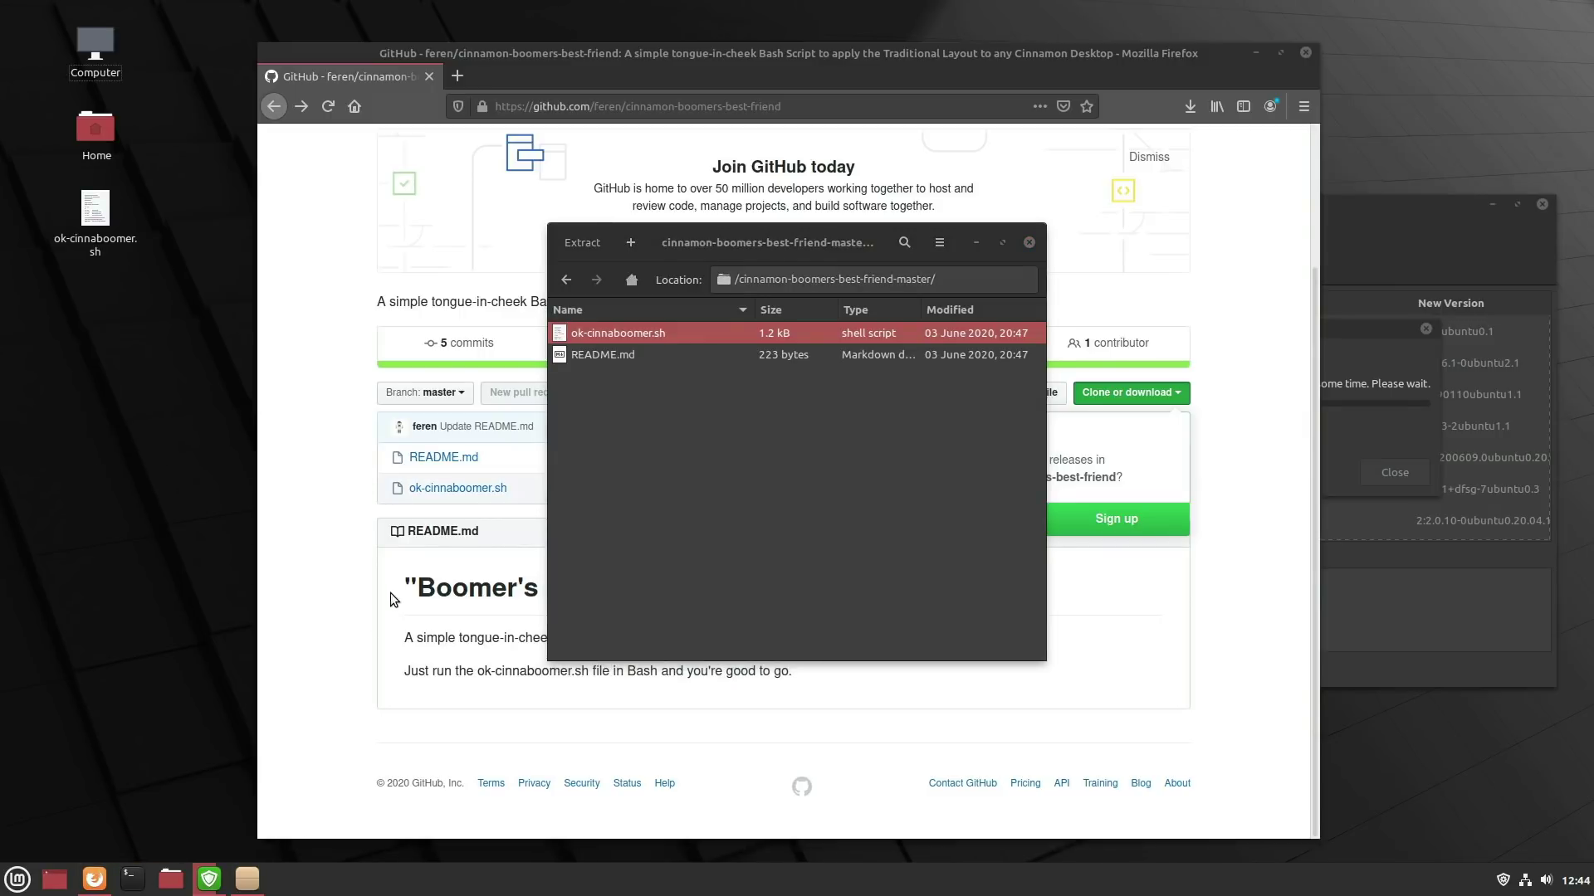
key(ctrl+alt+t)
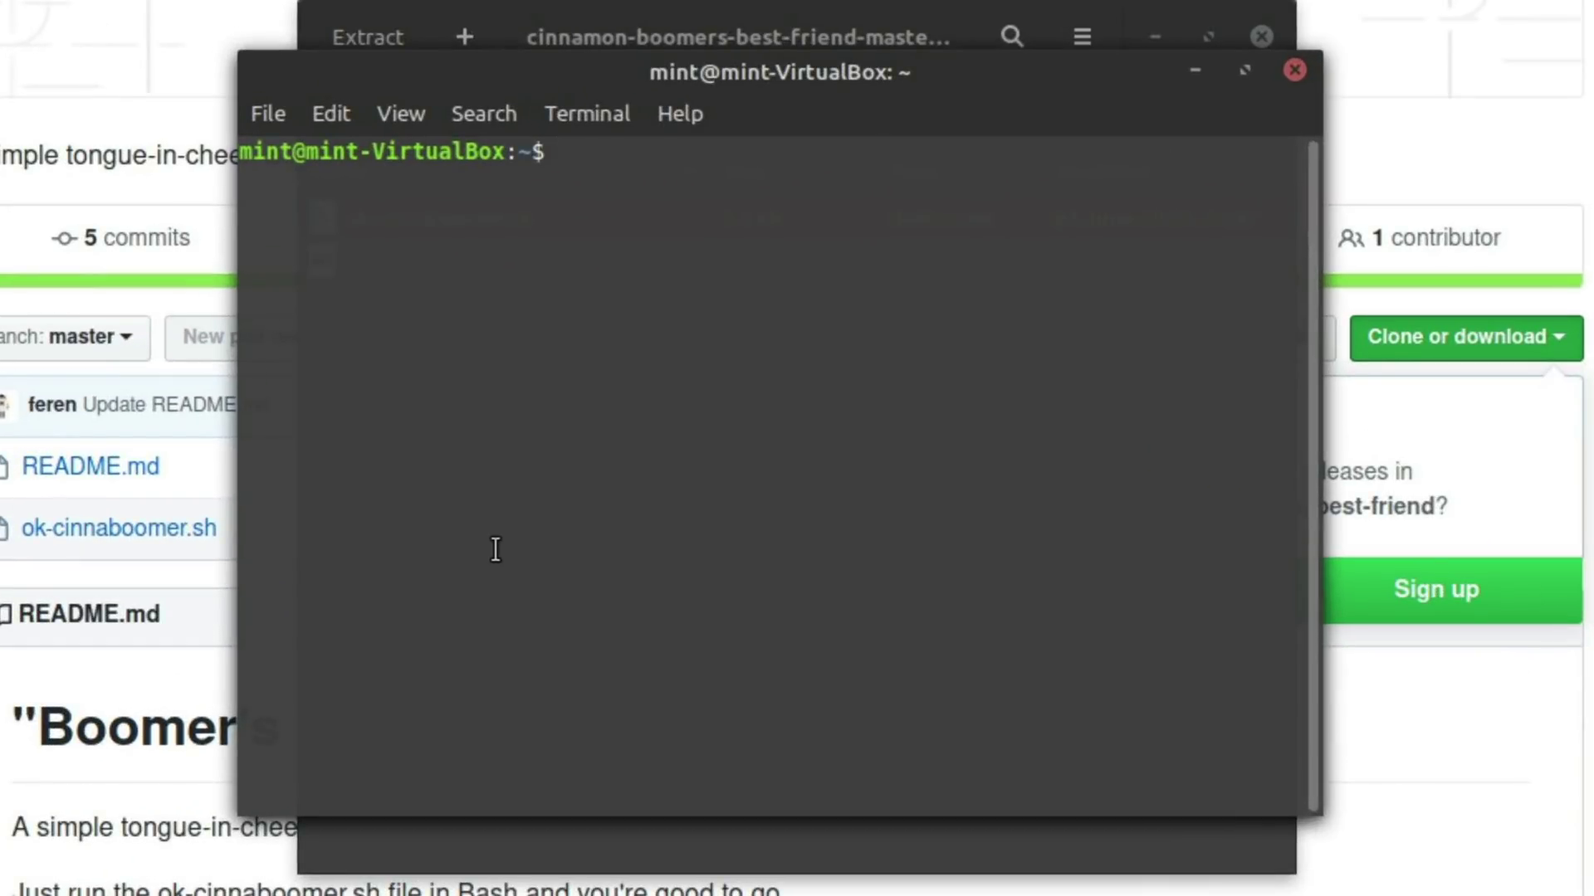
Change into the Desktop folder and list its files
text(cd Desktop/)
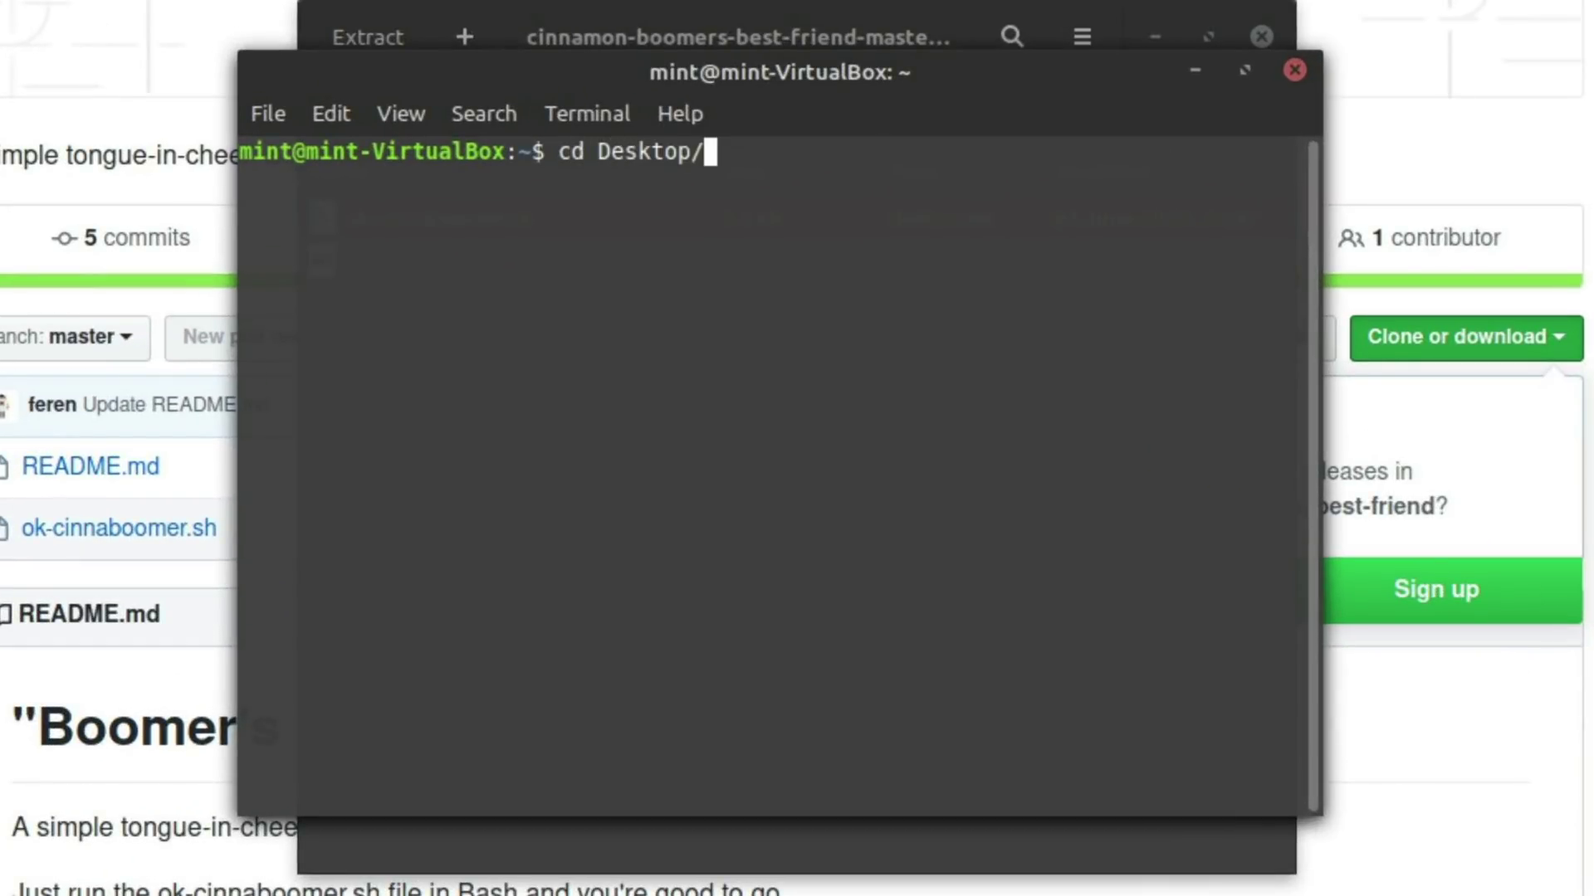
key(Return)
text(ls)
key(Return)
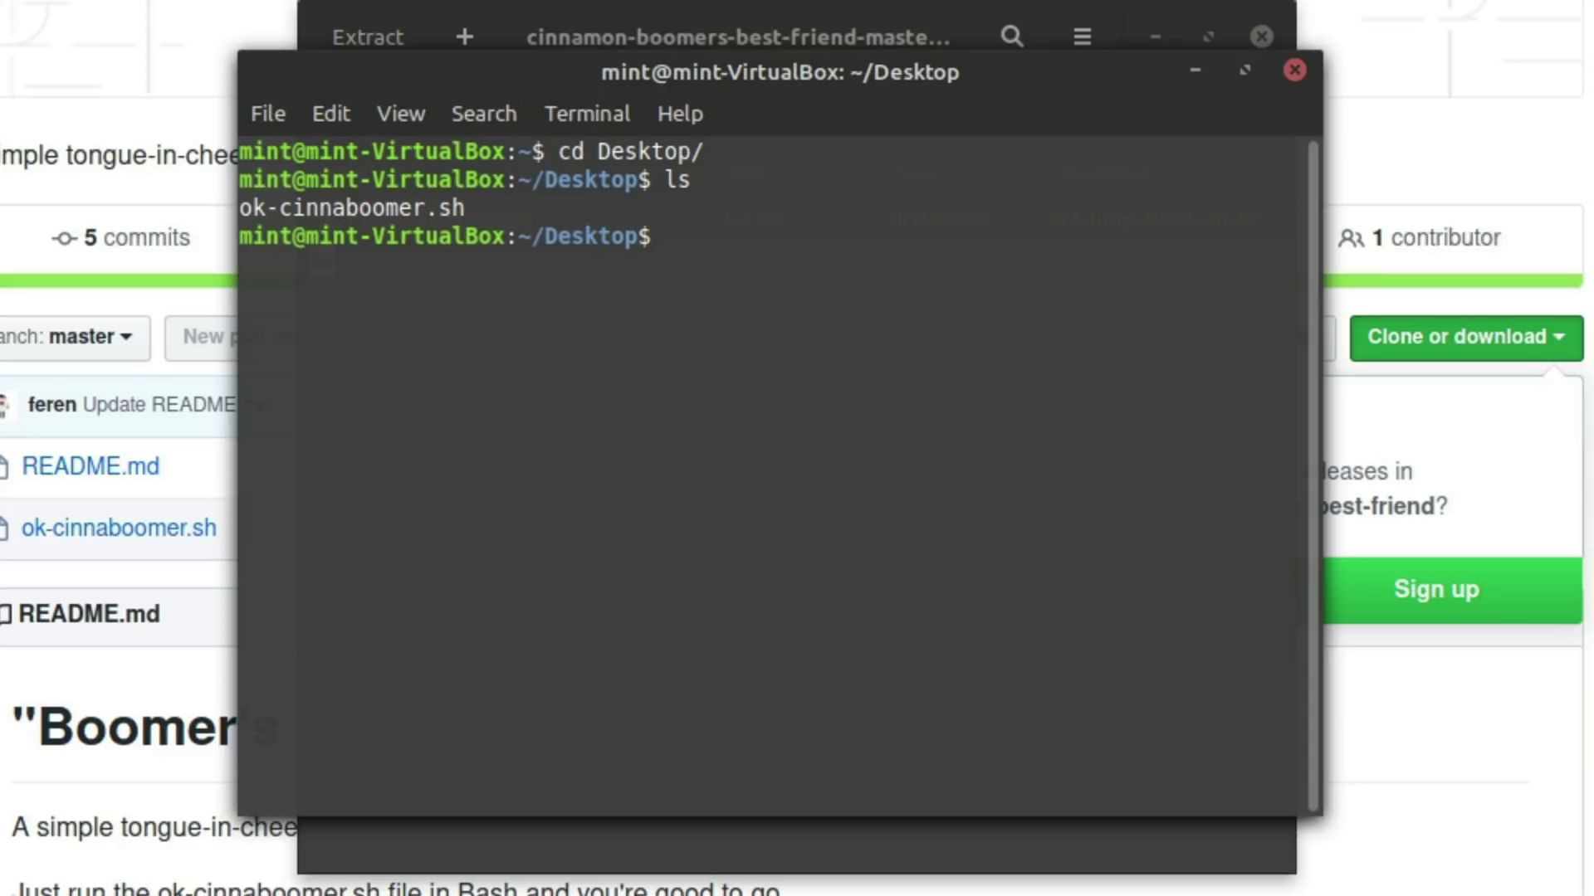
Run bash ok-cinnaboomer.sh to apply the Traditional panel layout, then exit the terminal
text(bash o)
key(Tab)
key(Return)
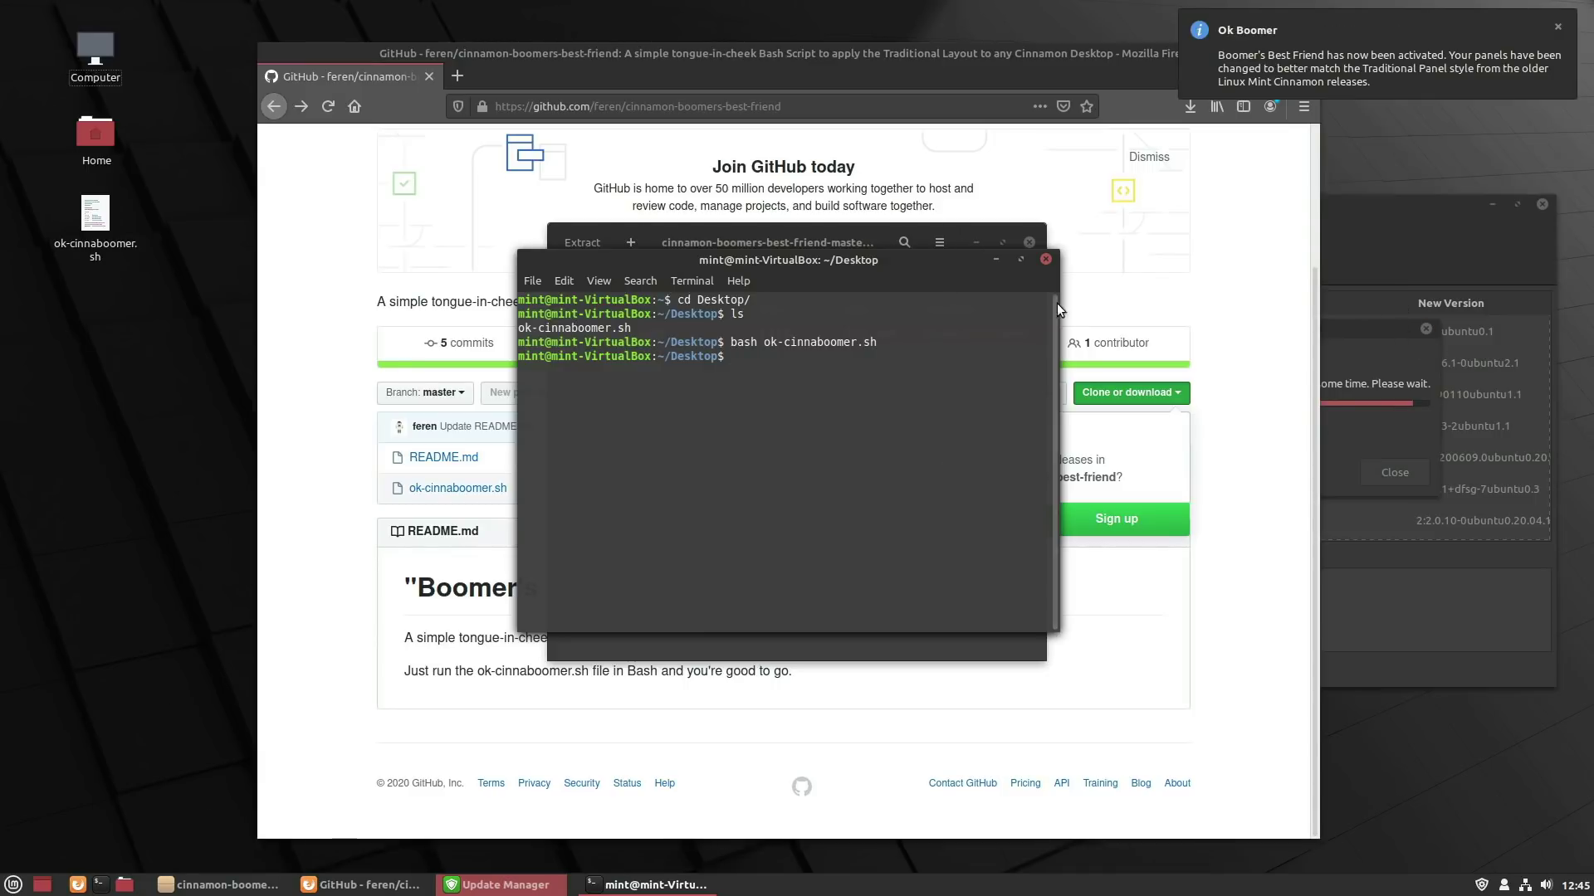
text(exit)
key(Return)
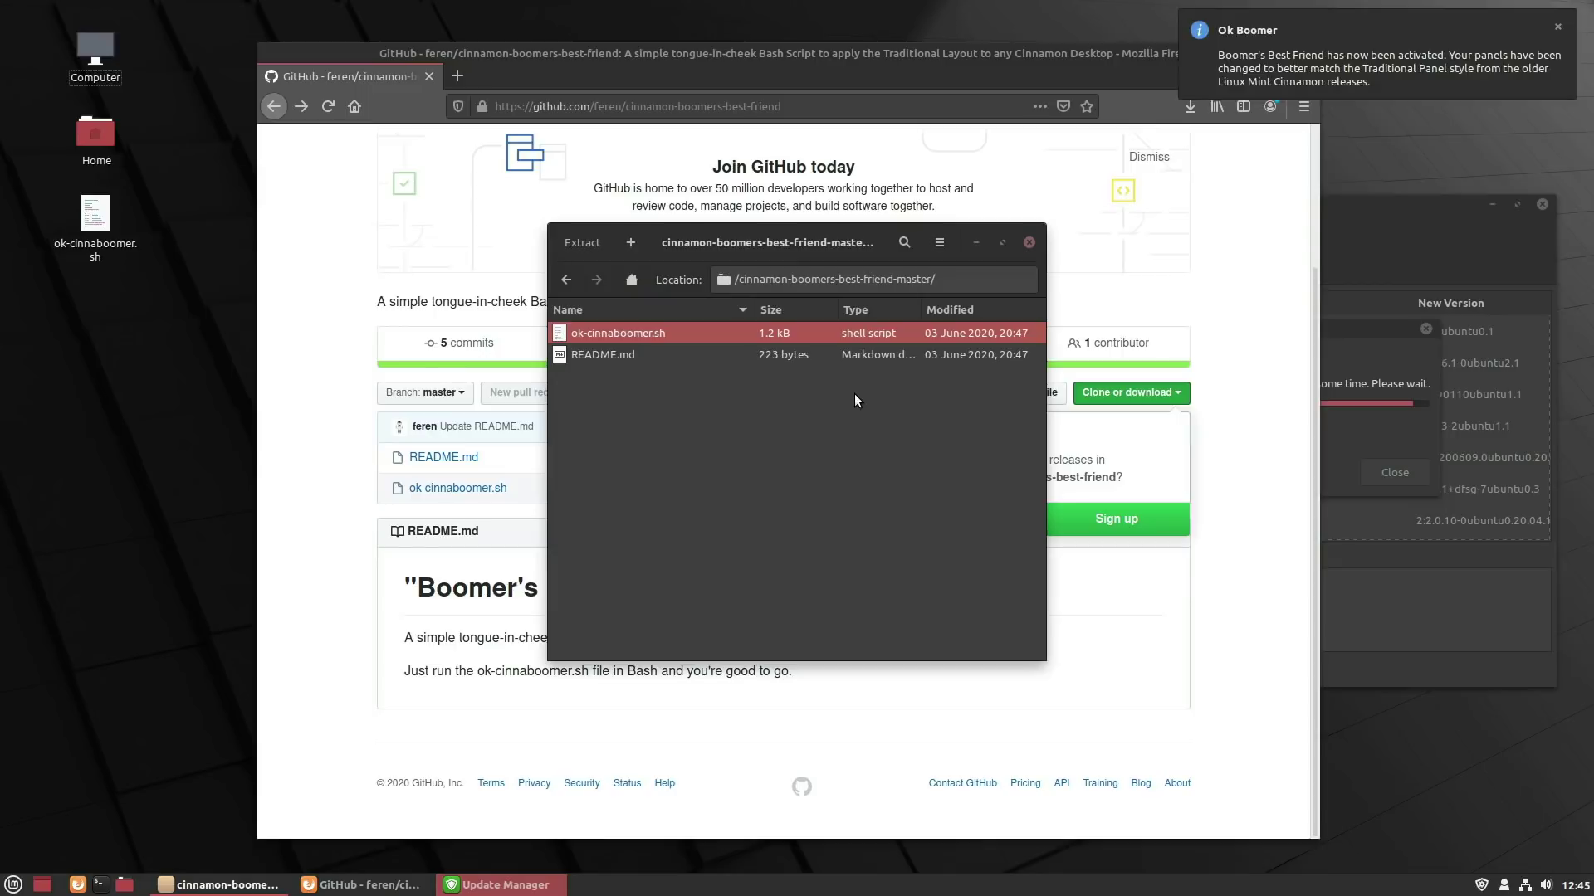
Close Archive Manager and the GitHub window, relaunch Firefox from the panel, and close the duplicate window
click(1030, 243)
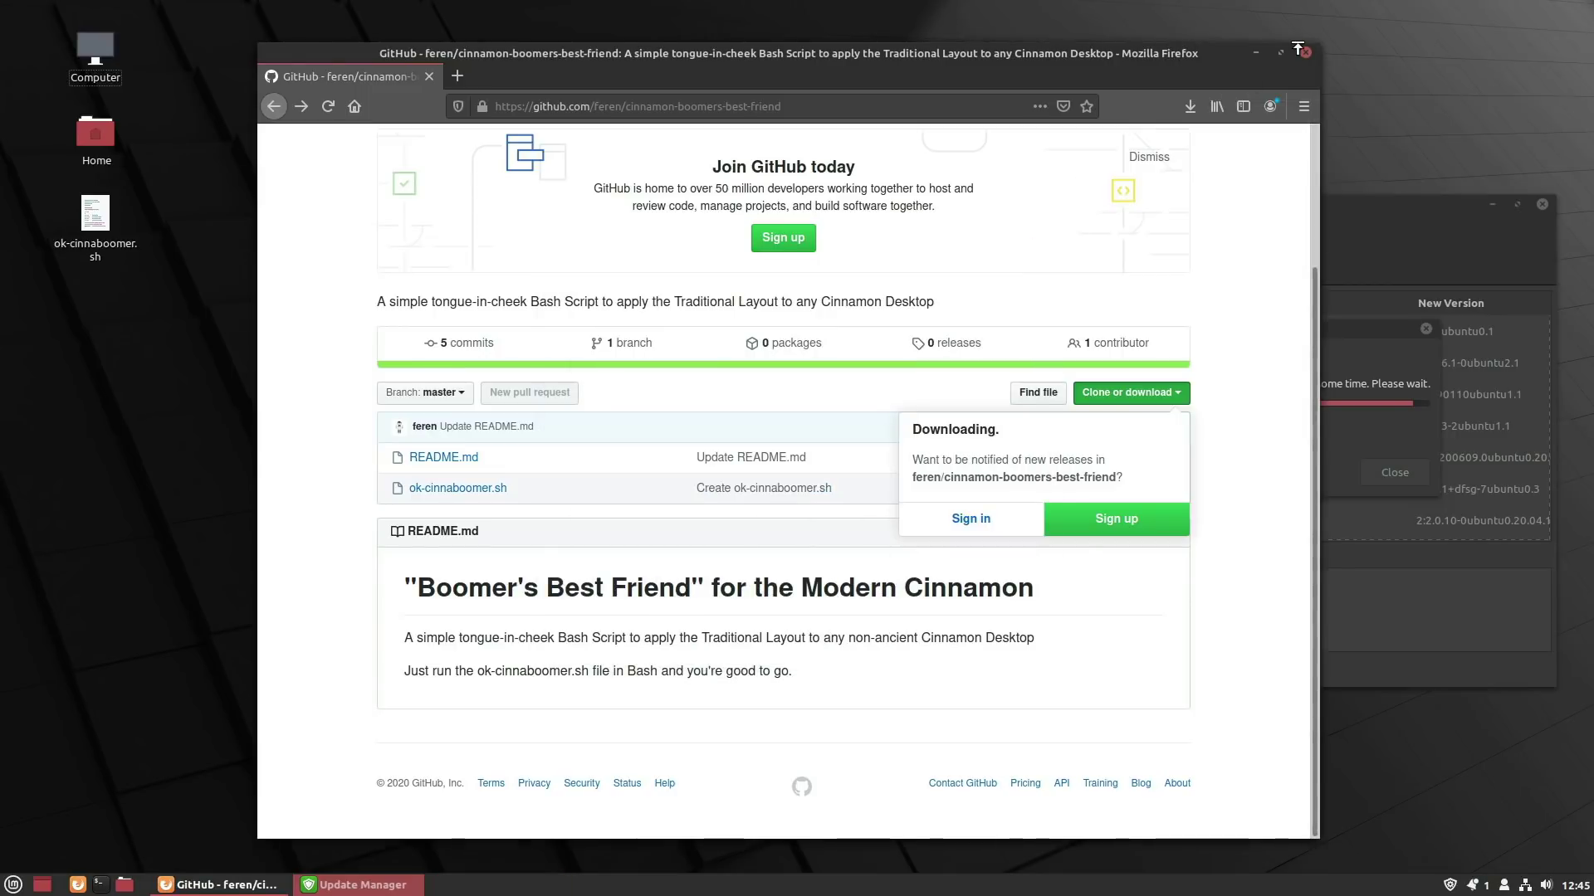
click(1304, 54)
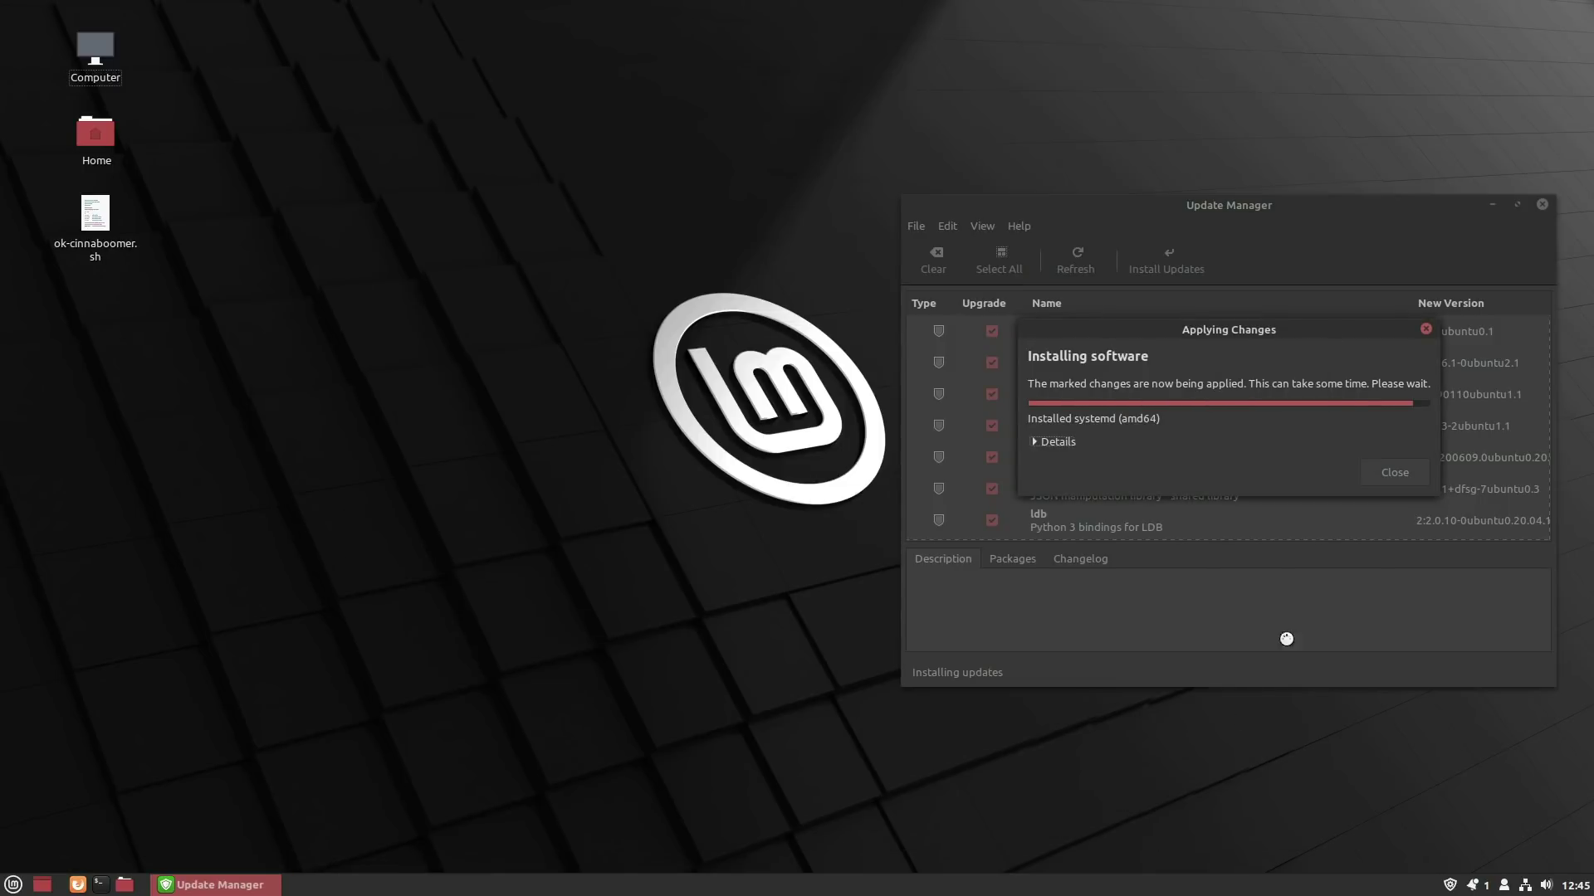
click(77, 885)
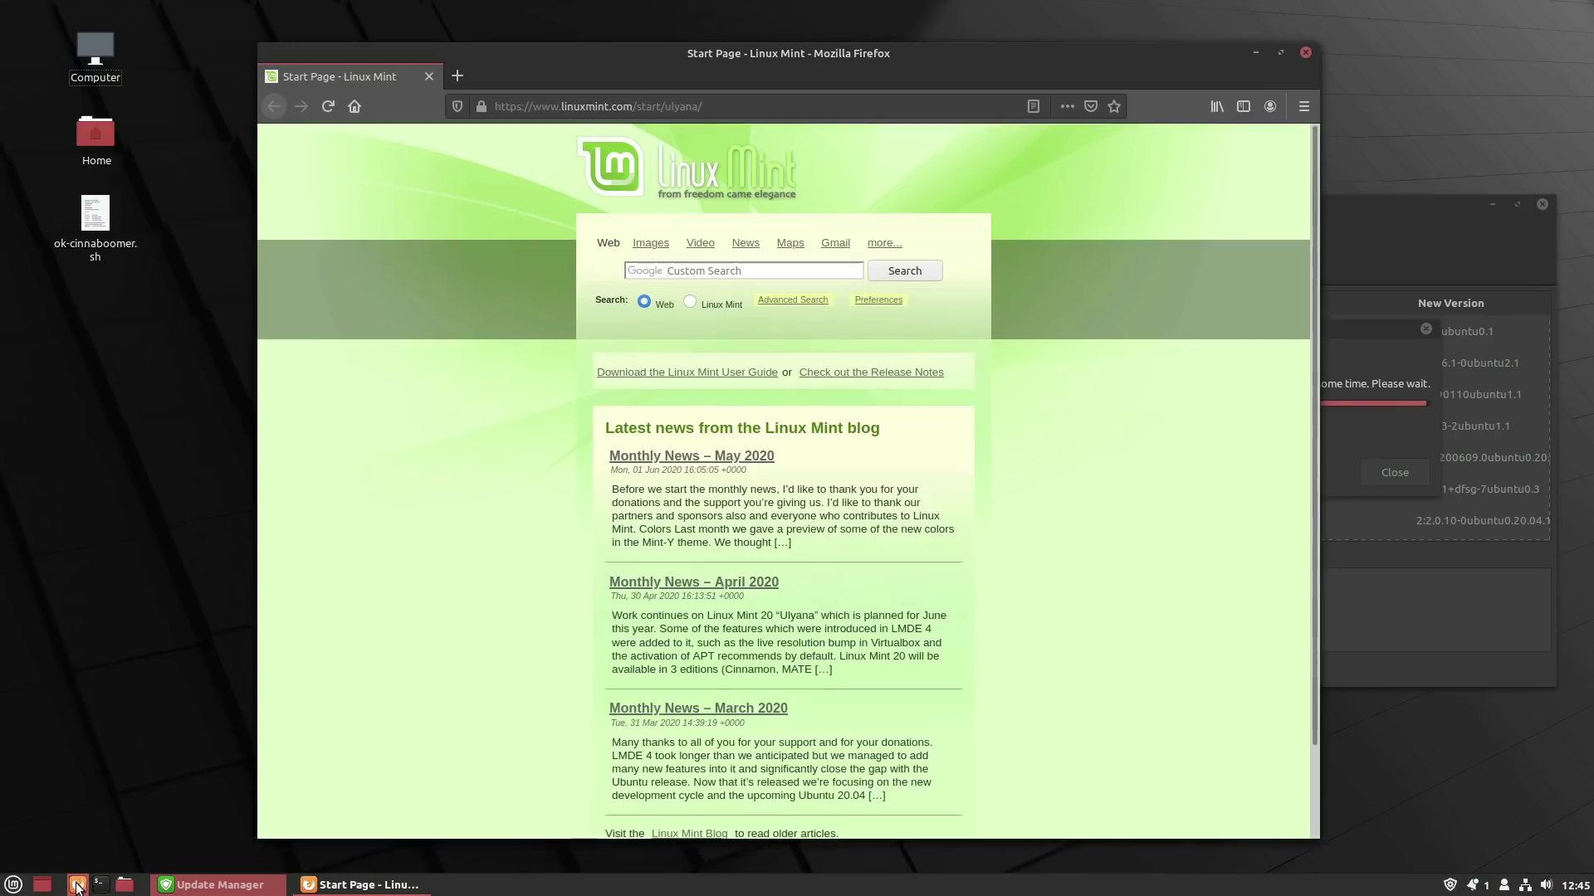
click(77, 885)
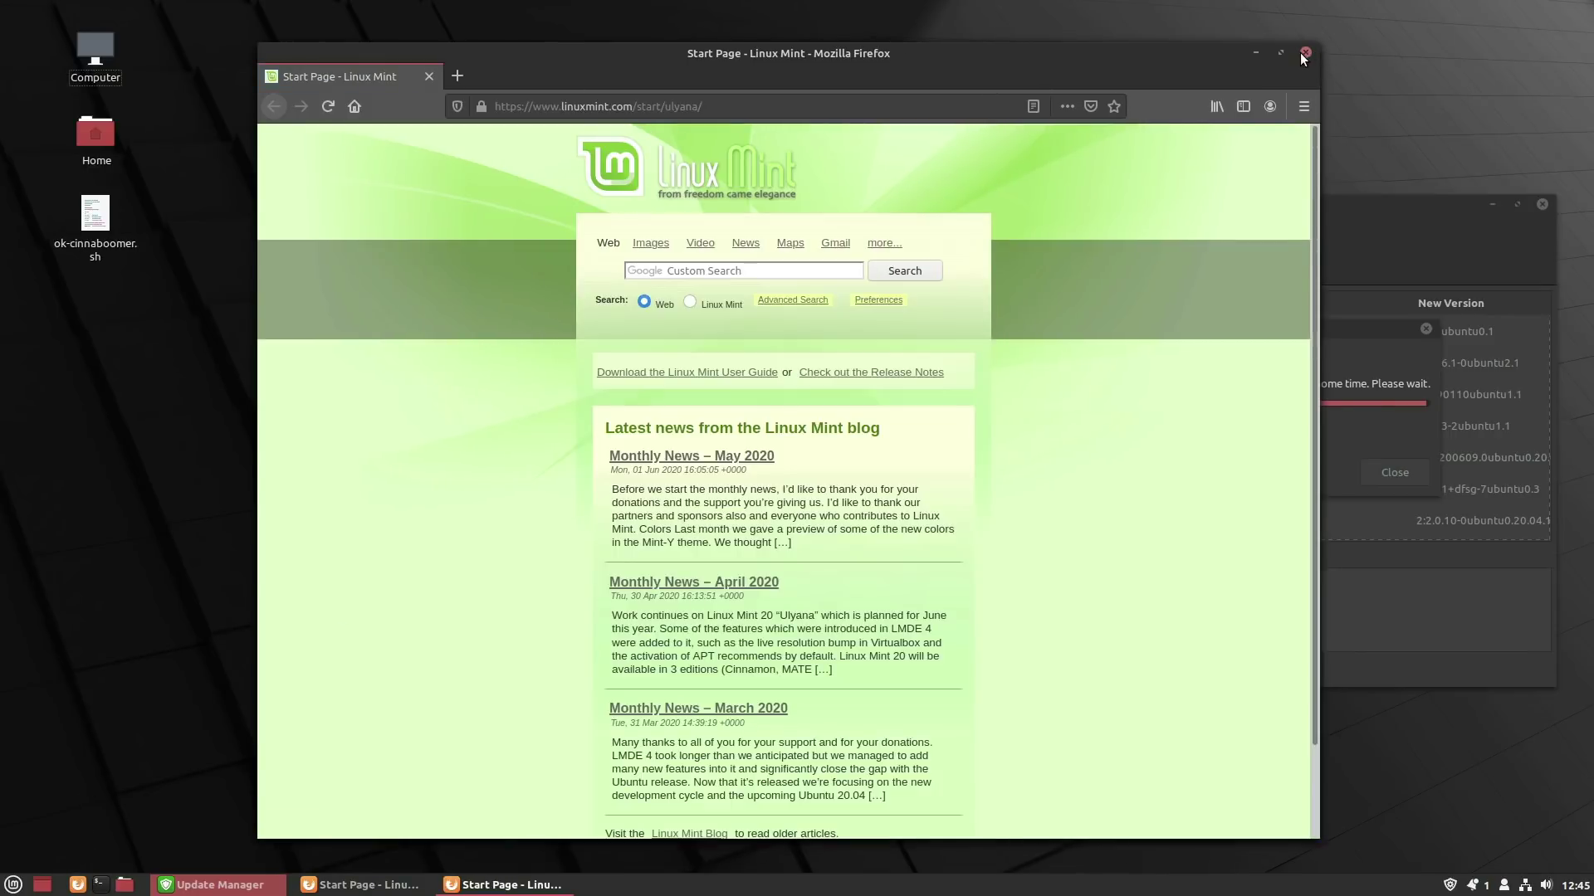
click(1303, 53)
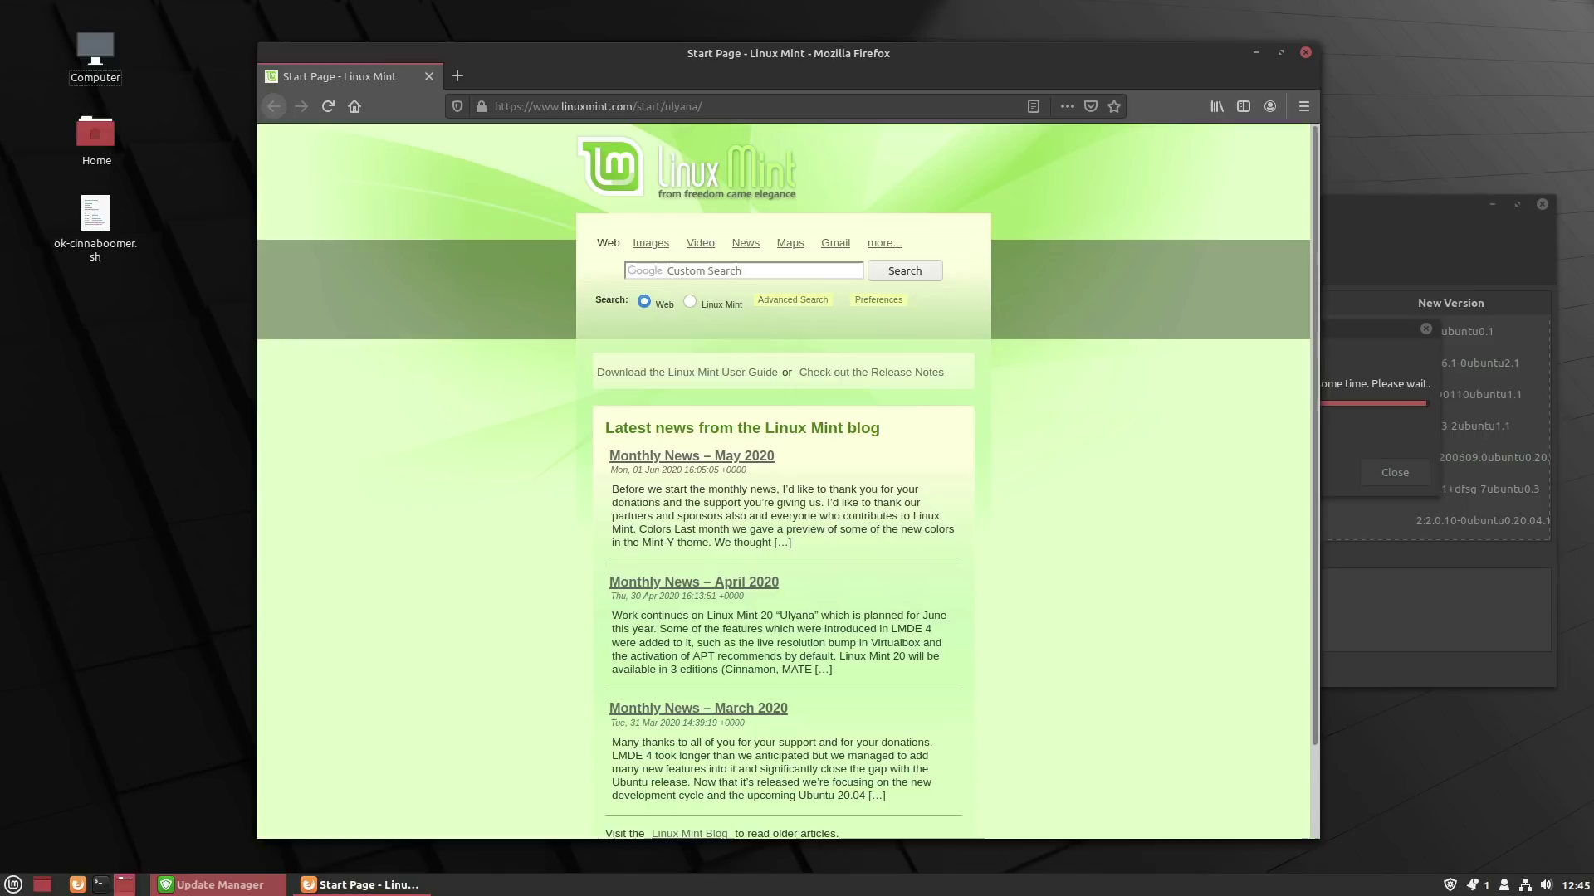
Turn on panel edit mode from the panel's context menu
right_click(682, 868)
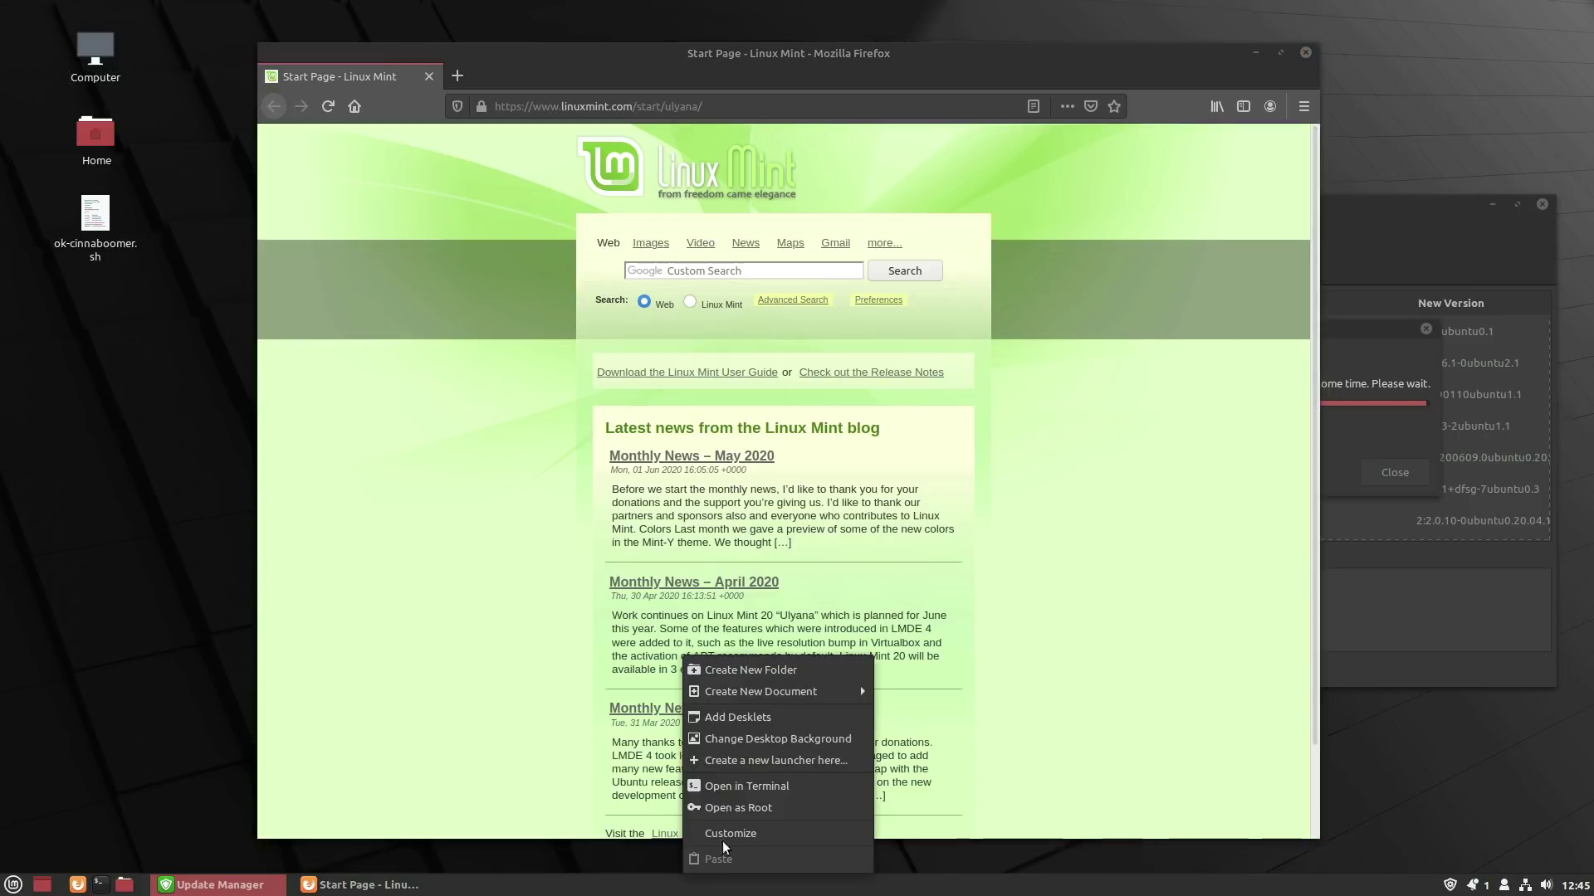
right_click(650, 884)
click(649, 886)
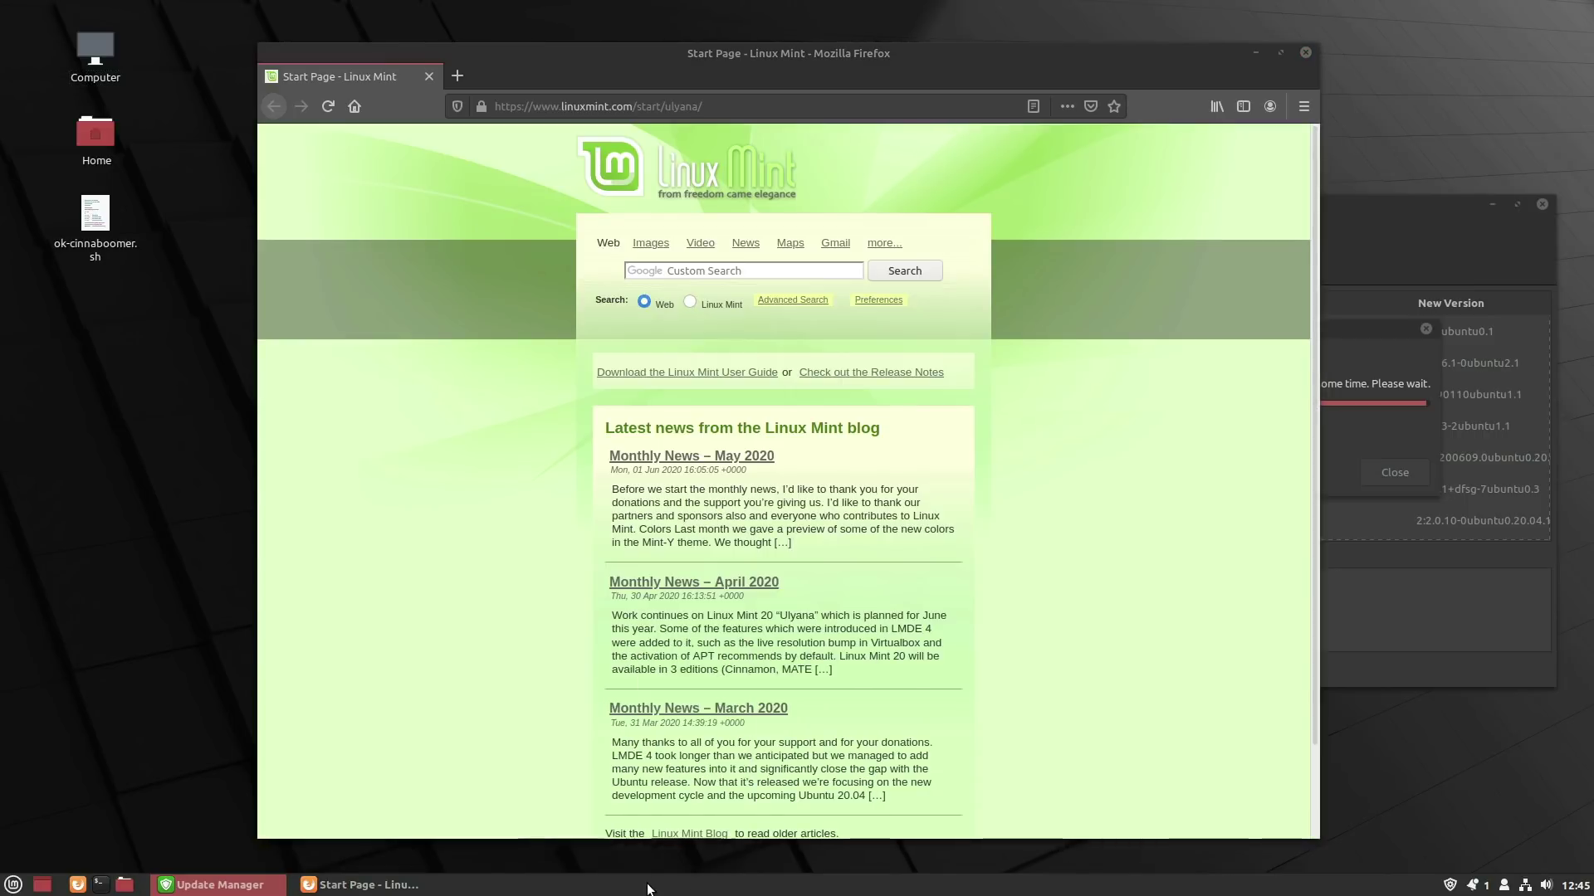
right_click(647, 887)
click(718, 733)
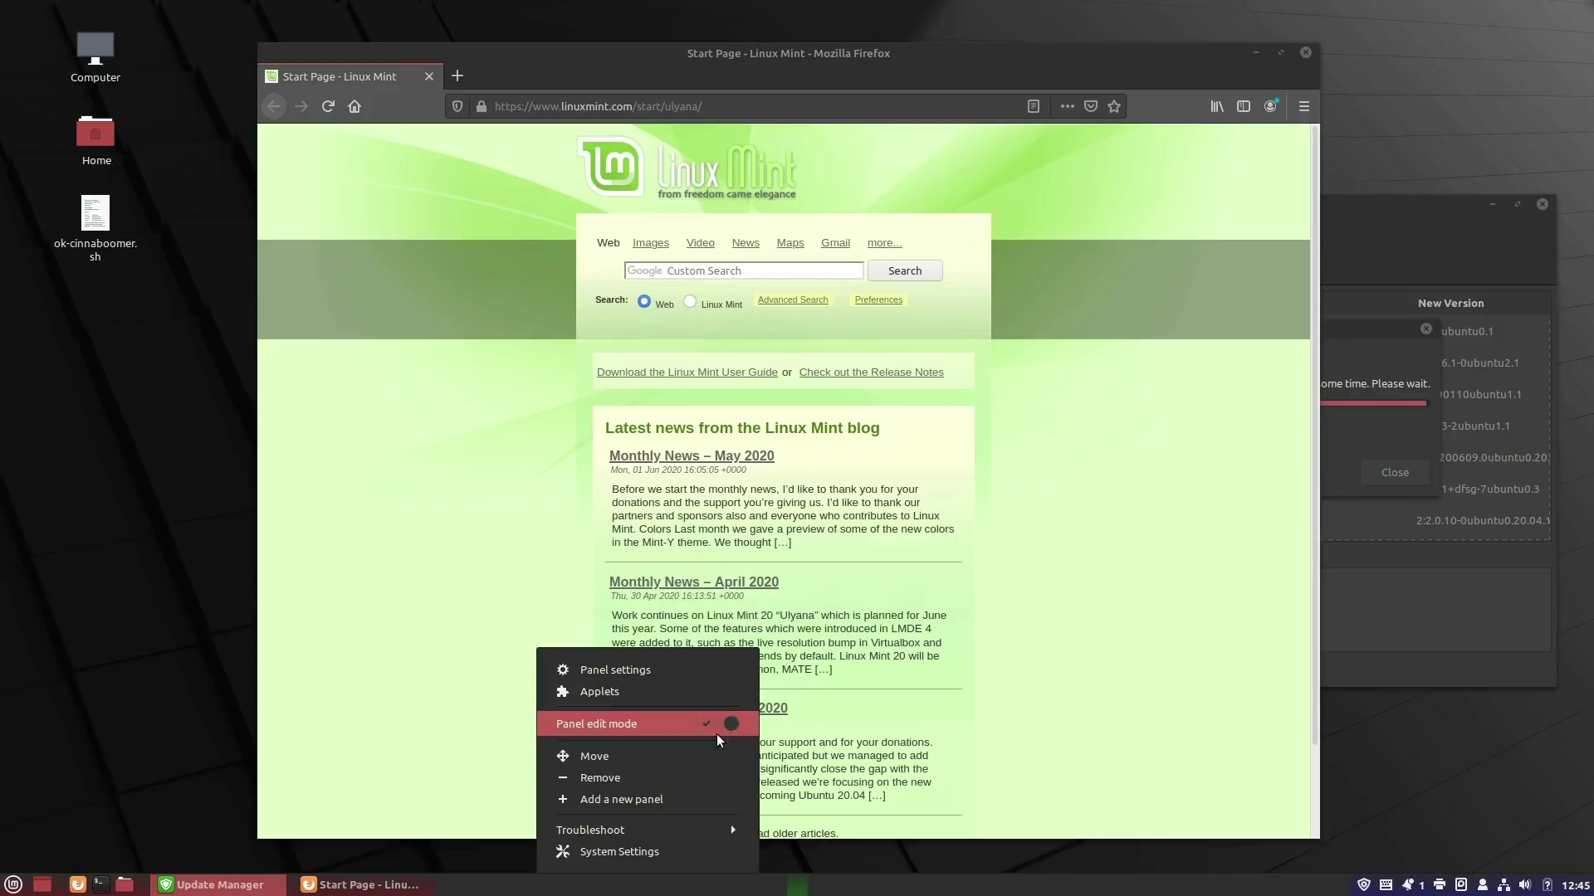
Set the panel height to 41 in Panel settings, then close the settings and Firefox
click(634, 668)
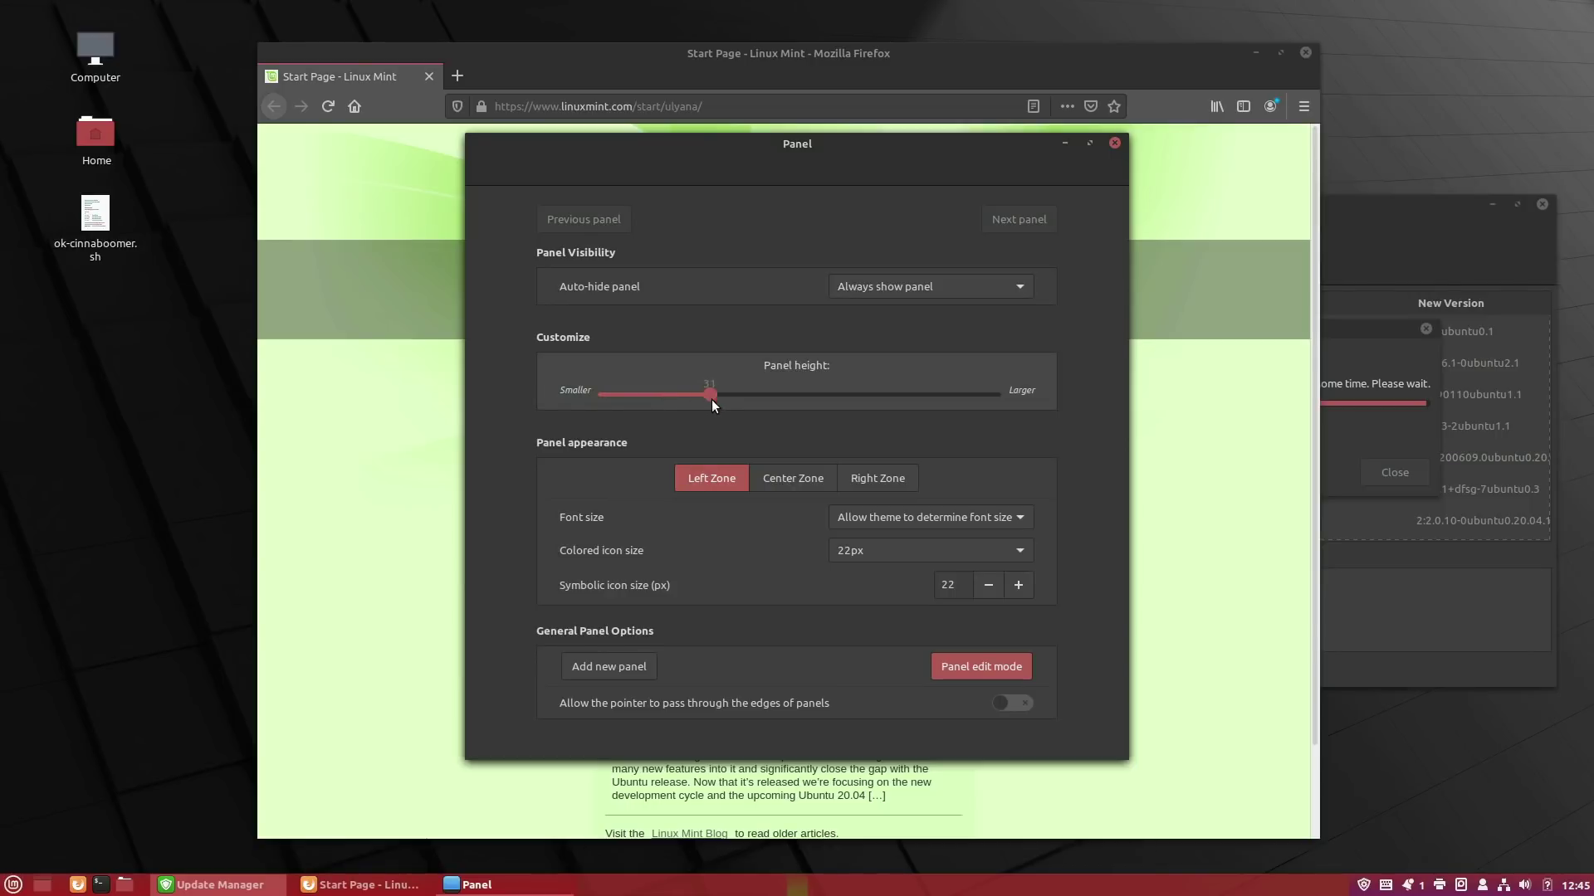
drag(734, 401, 810, 395)
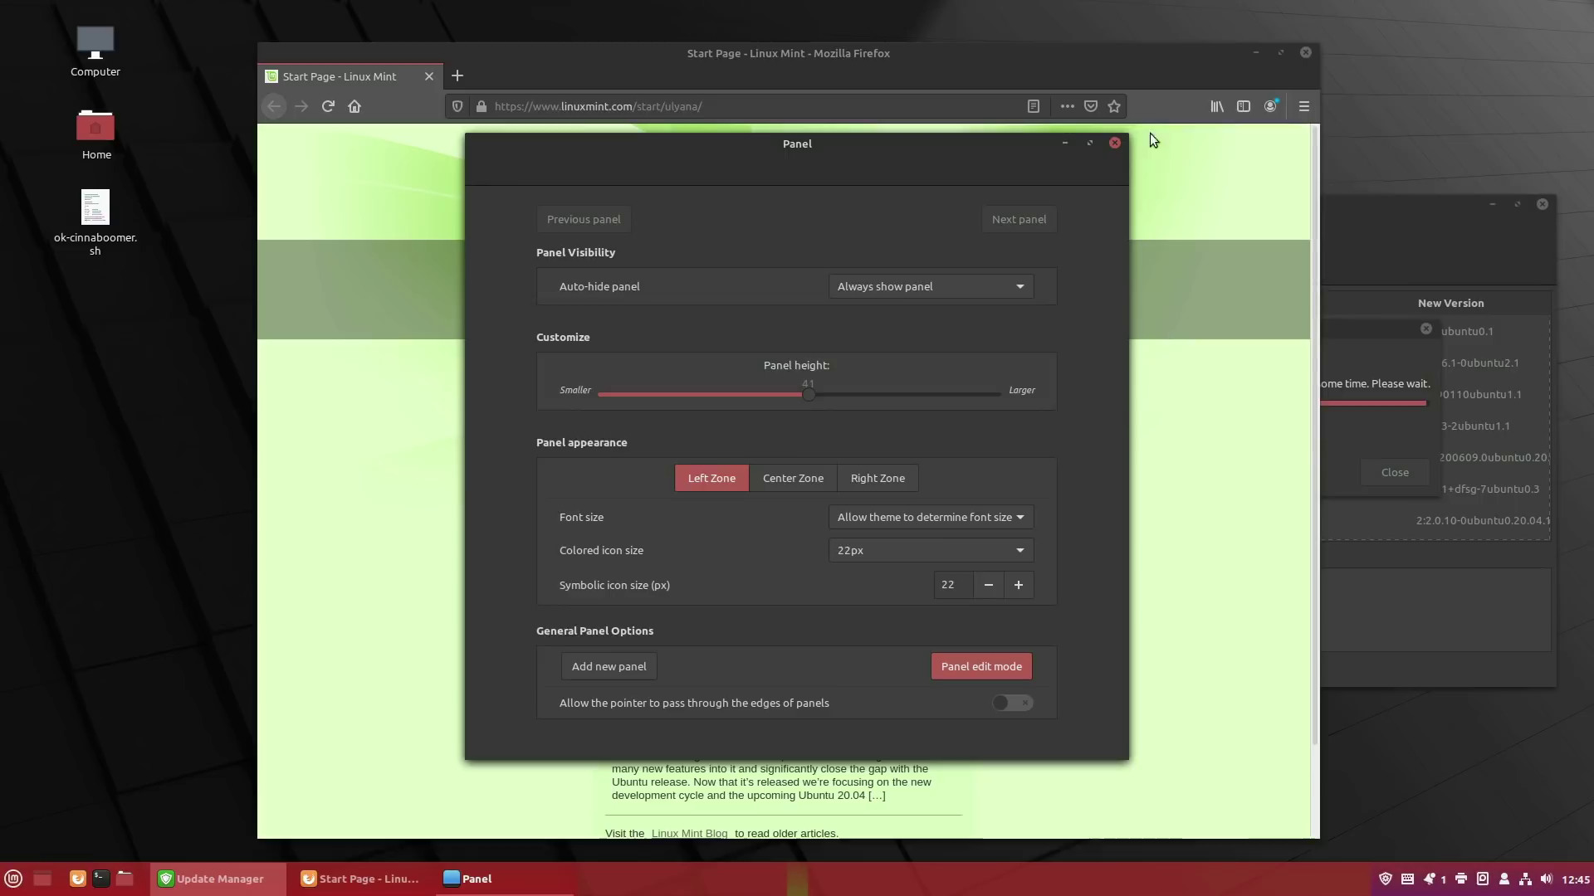
click(1113, 144)
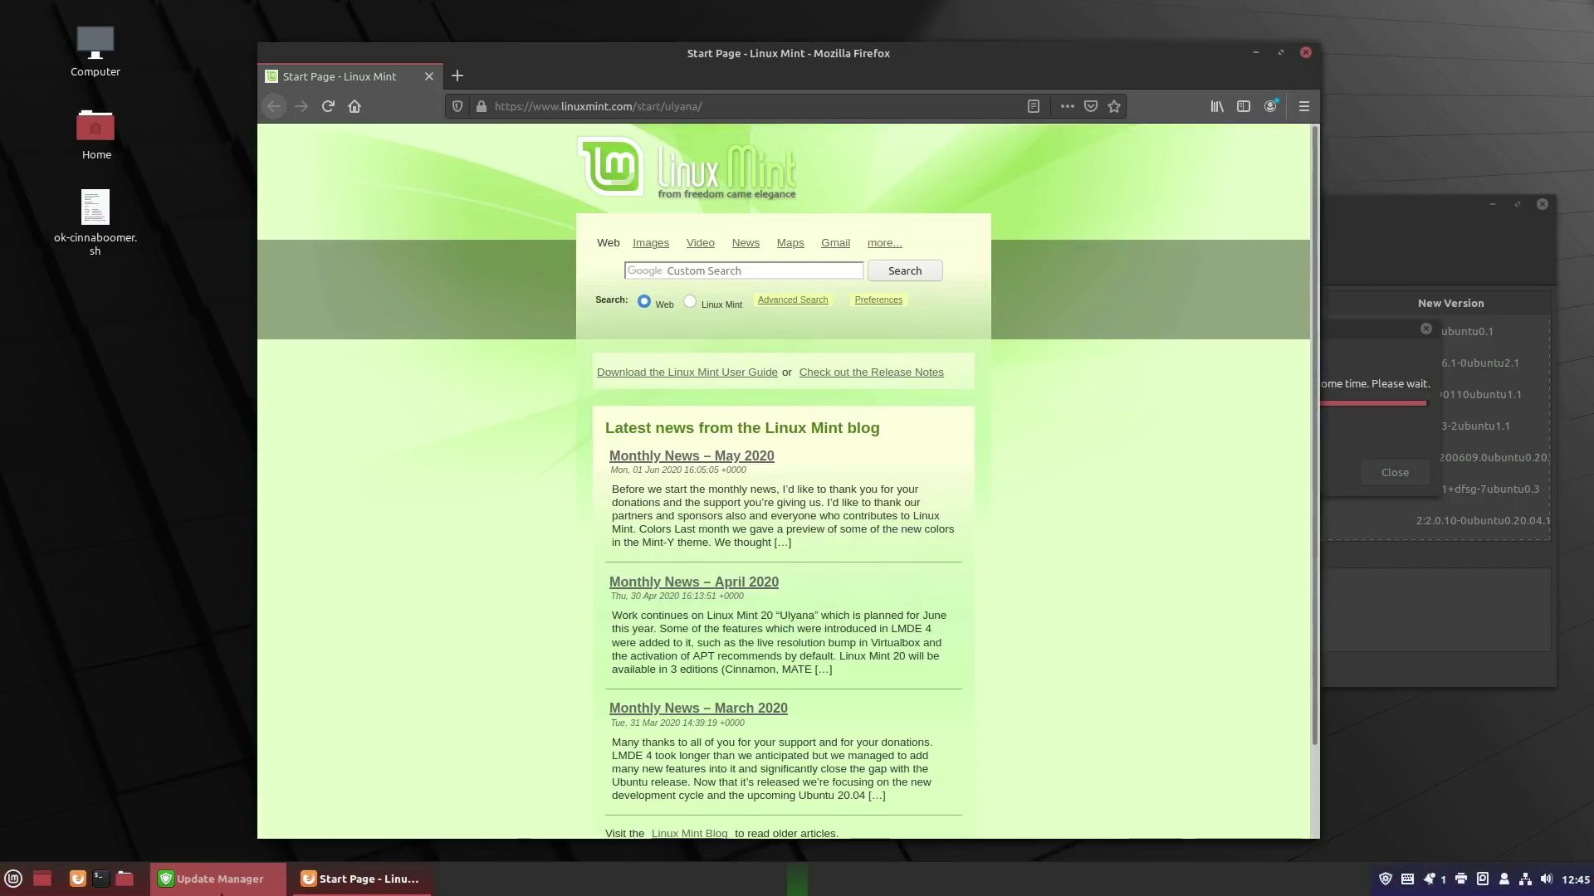
click(1305, 52)
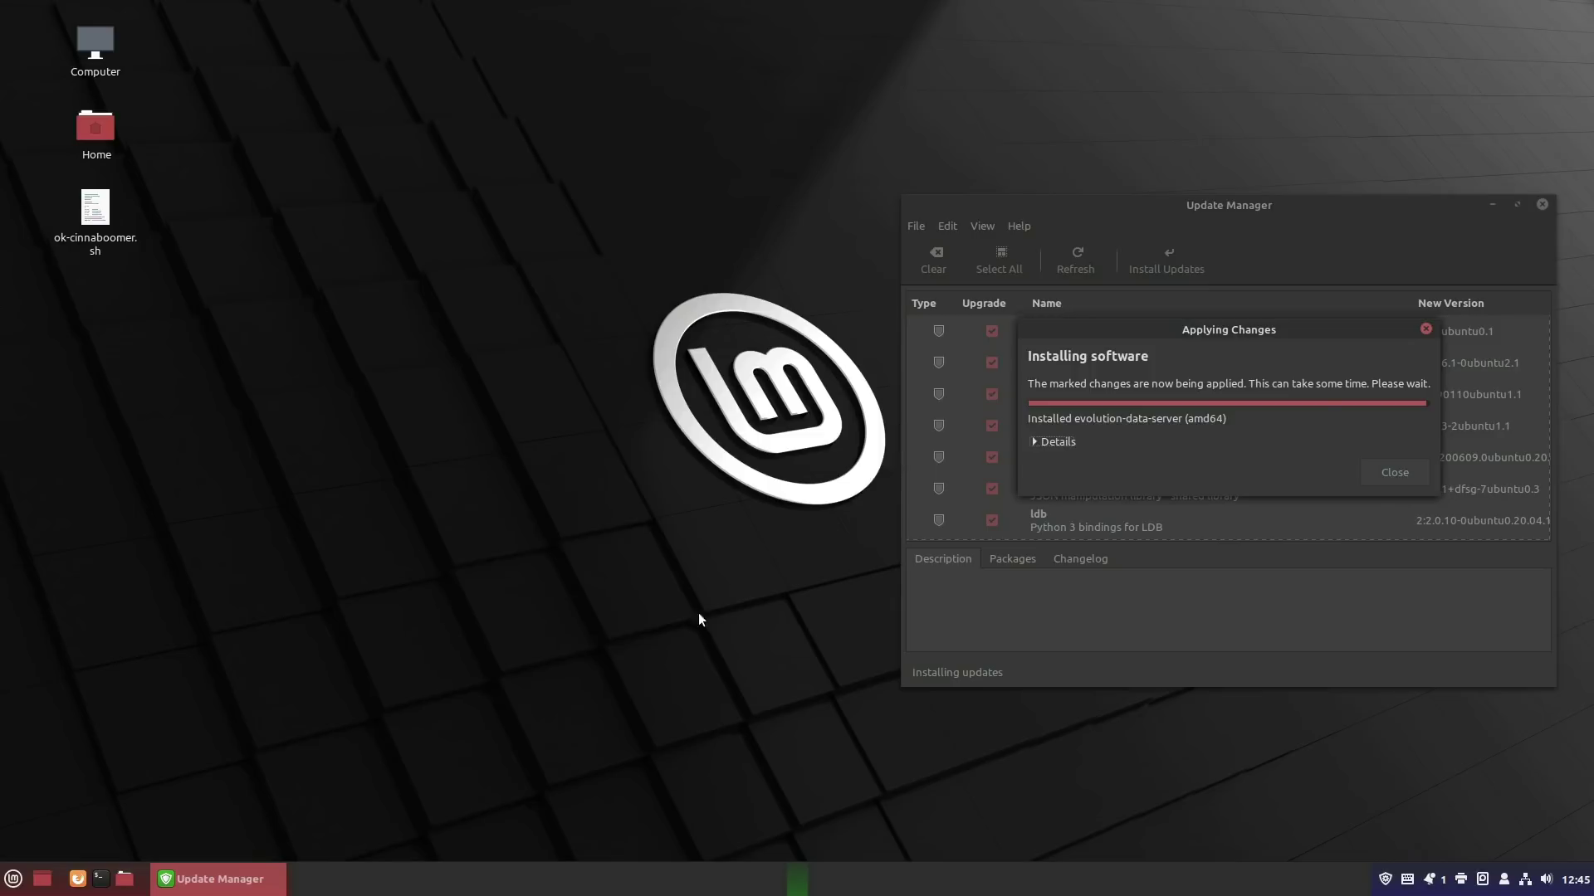
Turn off panel edit mode from the panel's context menu
right_click(906, 883)
click(976, 713)
click(645, 592)
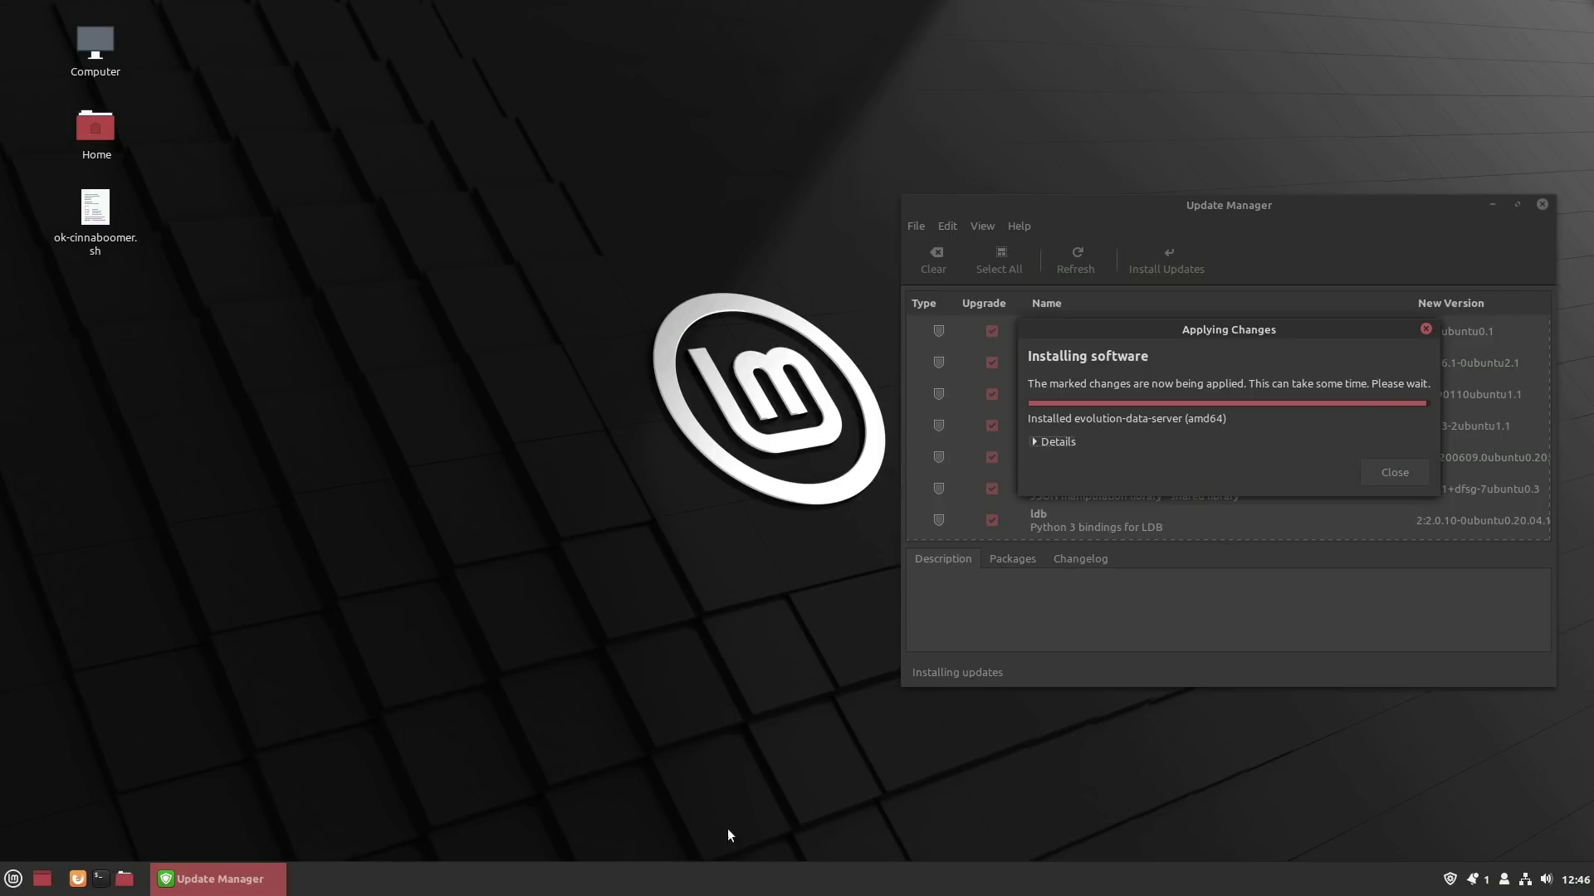
Search the application menu and launch Warpinator
click(6, 879)
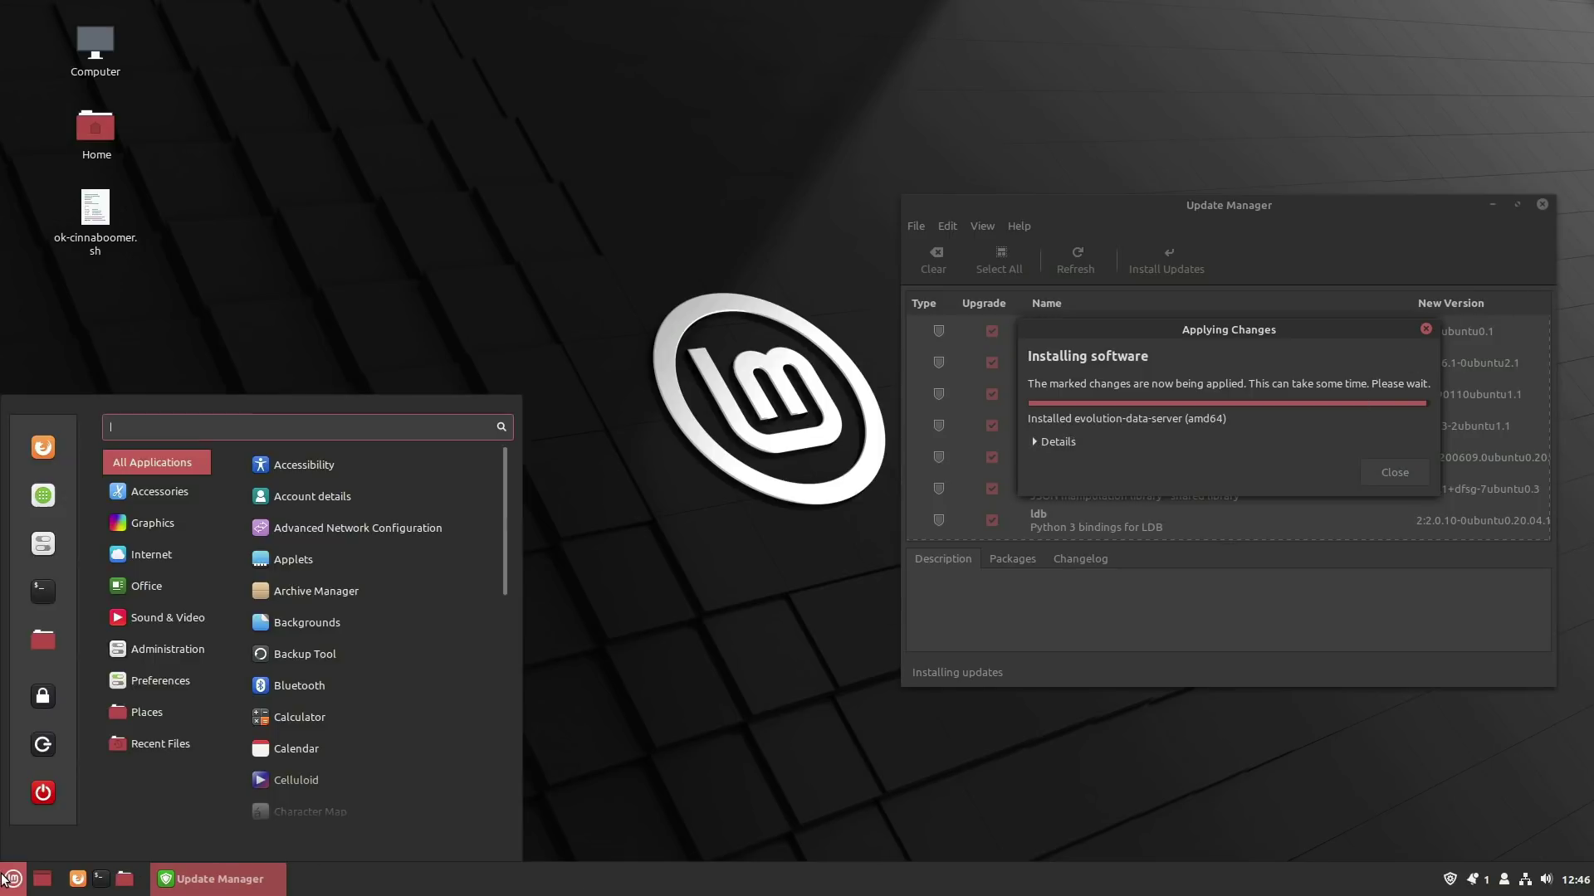
click(416, 239)
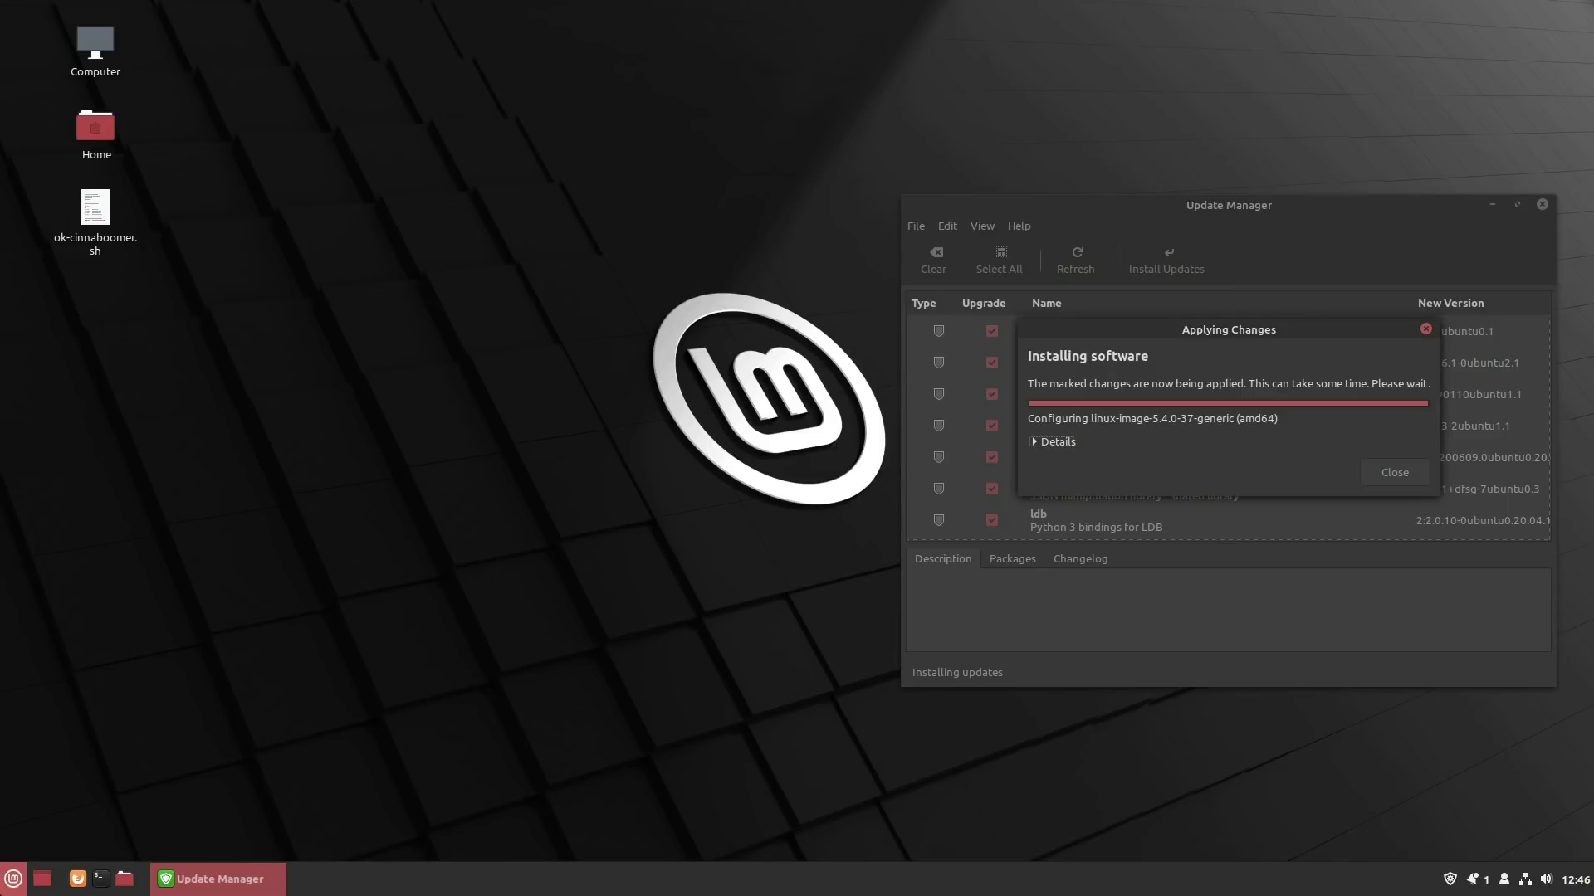
click(13, 878)
text(term)
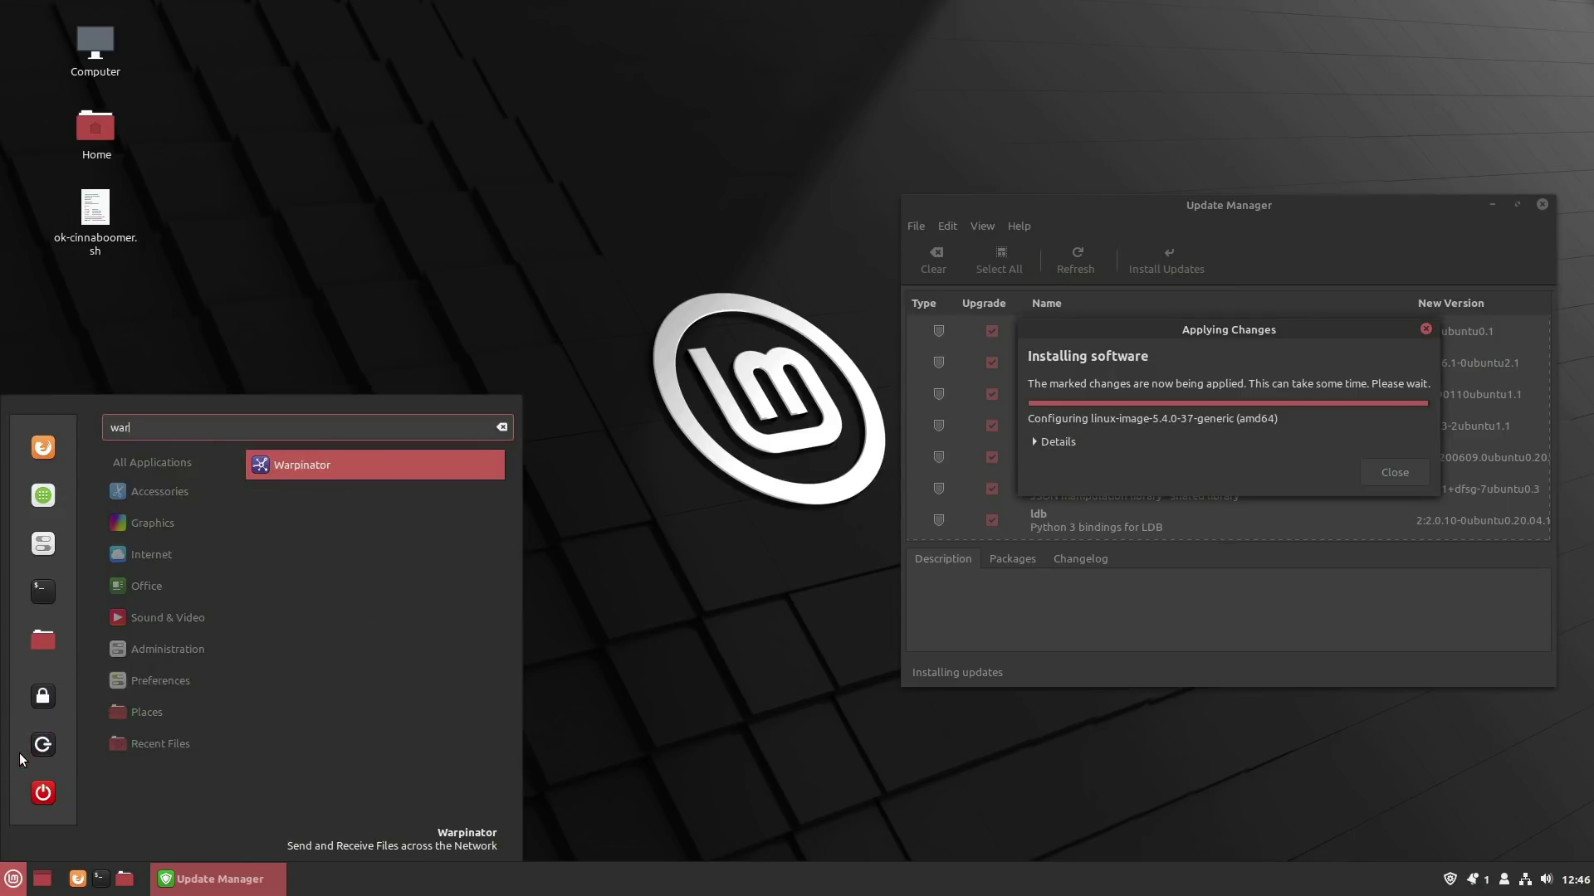
key(Return)
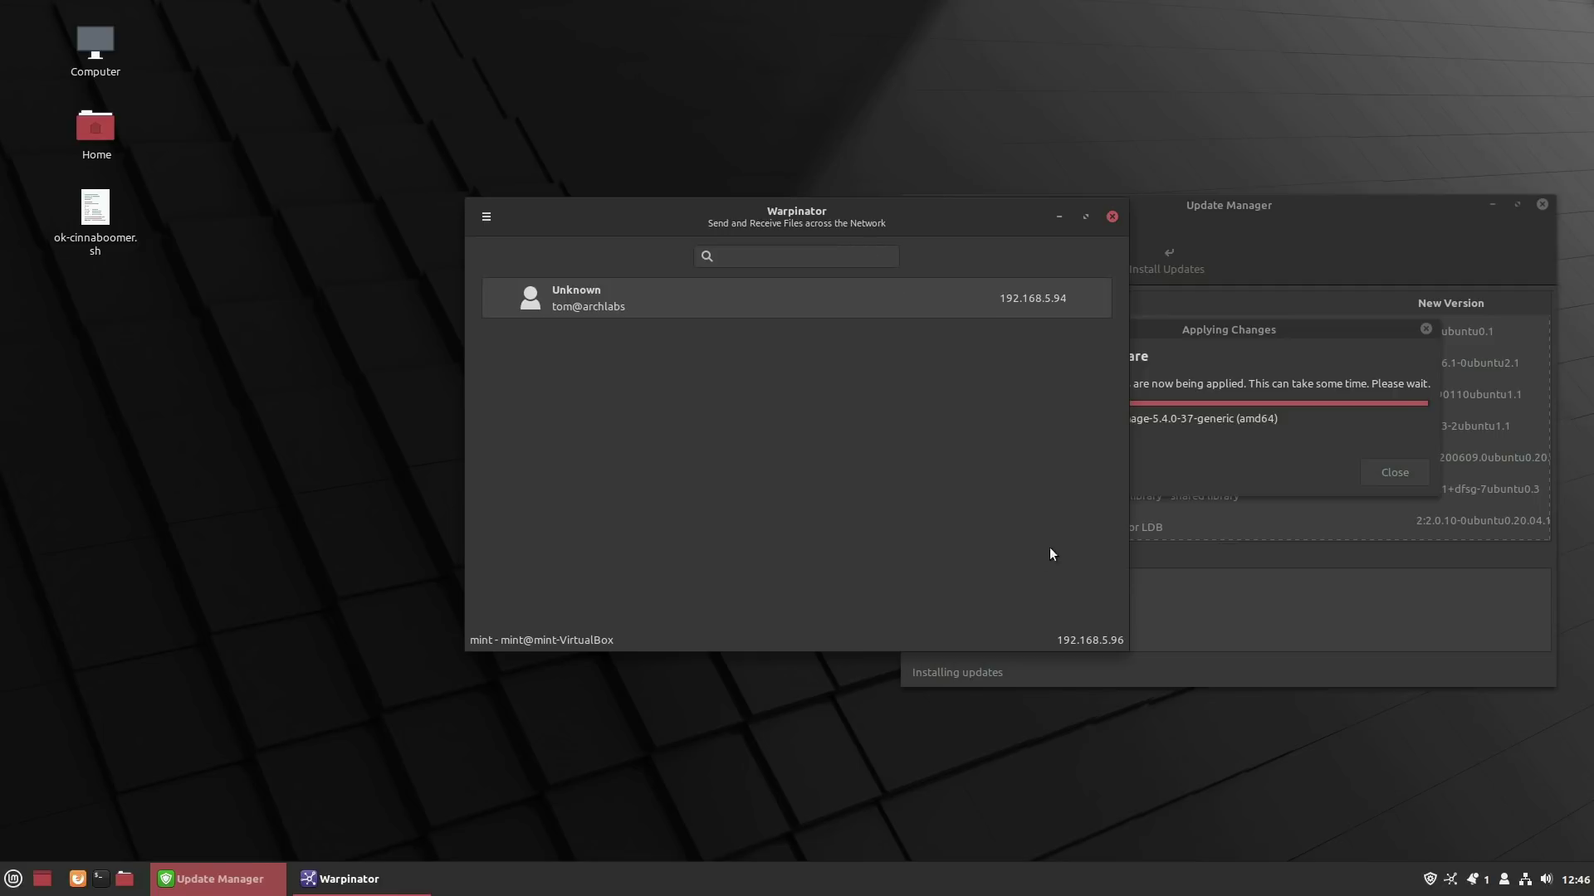
Send ok-cinnaboomer.sh to the network peer and accept the incoming EPROOF-1734839805.pdf
click(695, 313)
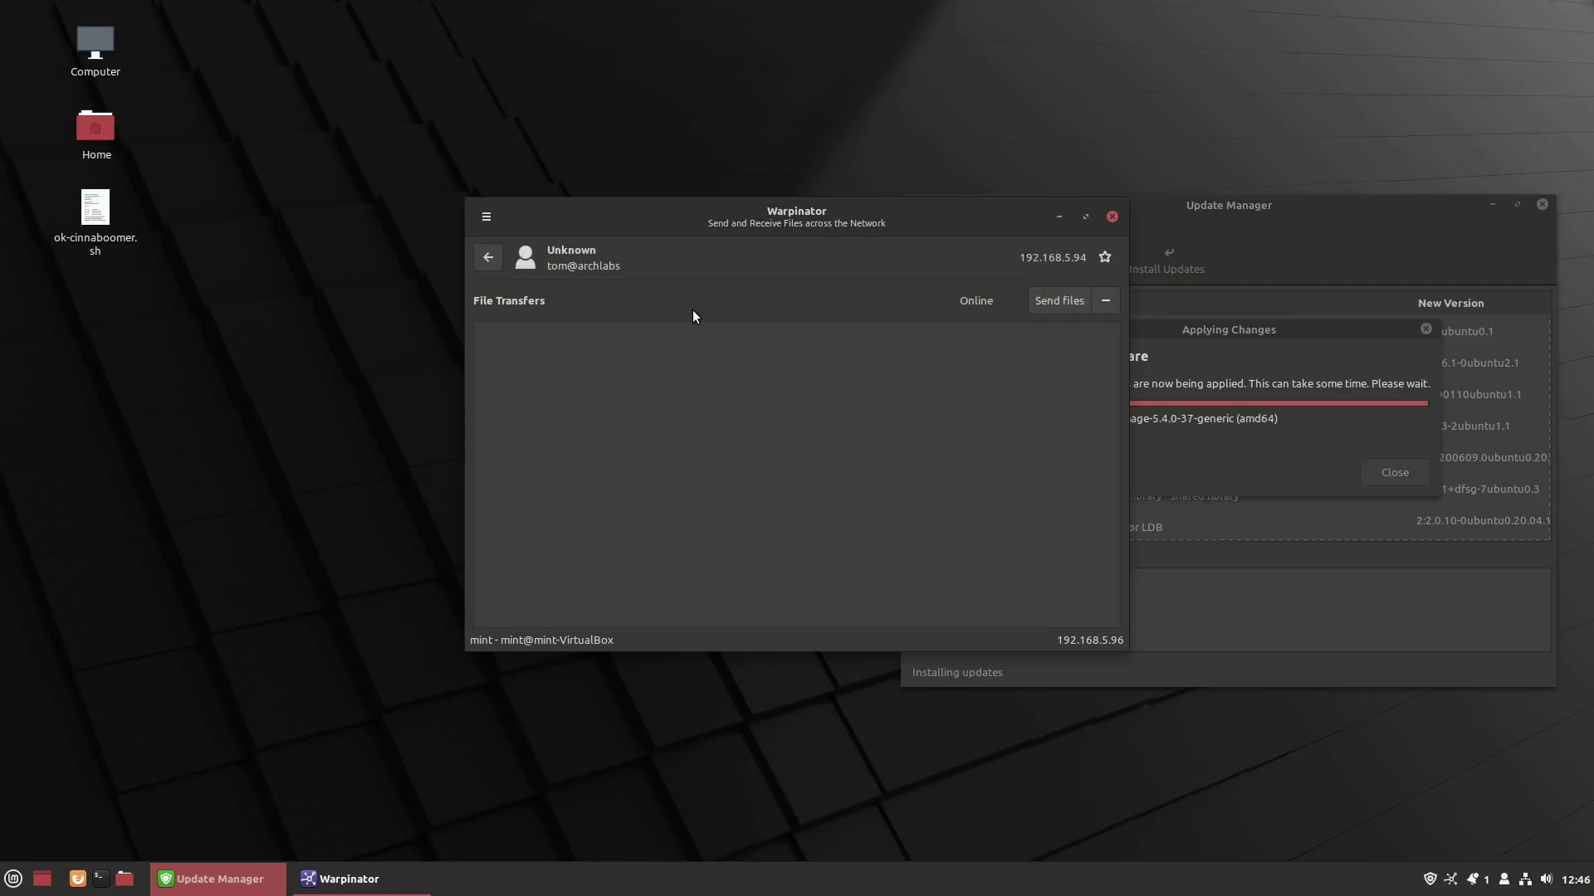
drag(125, 240, 651, 426)
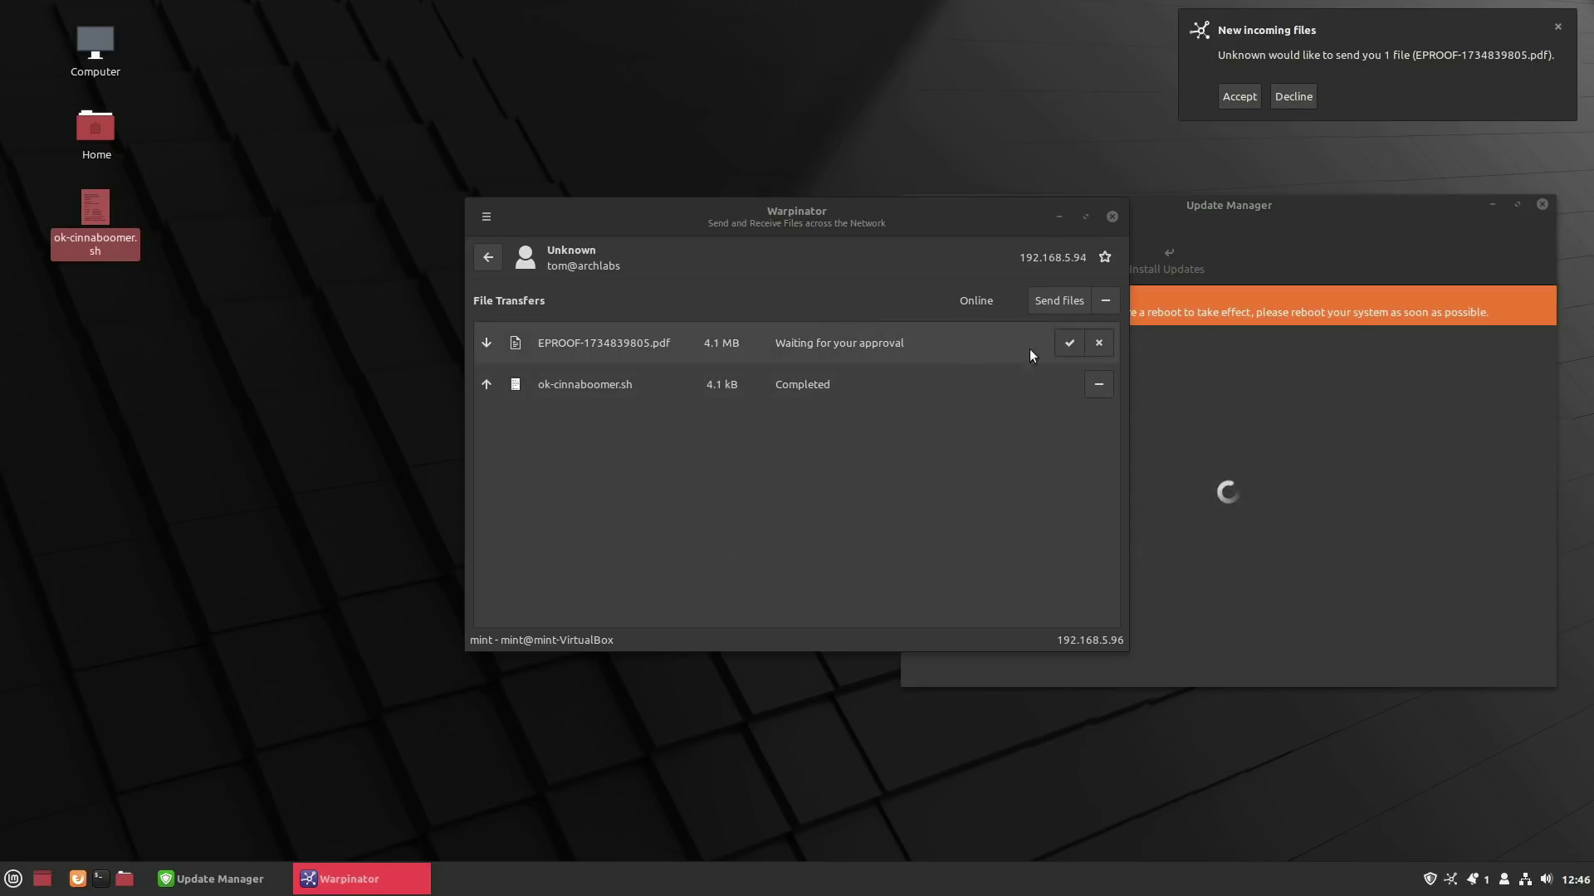
click(1070, 343)
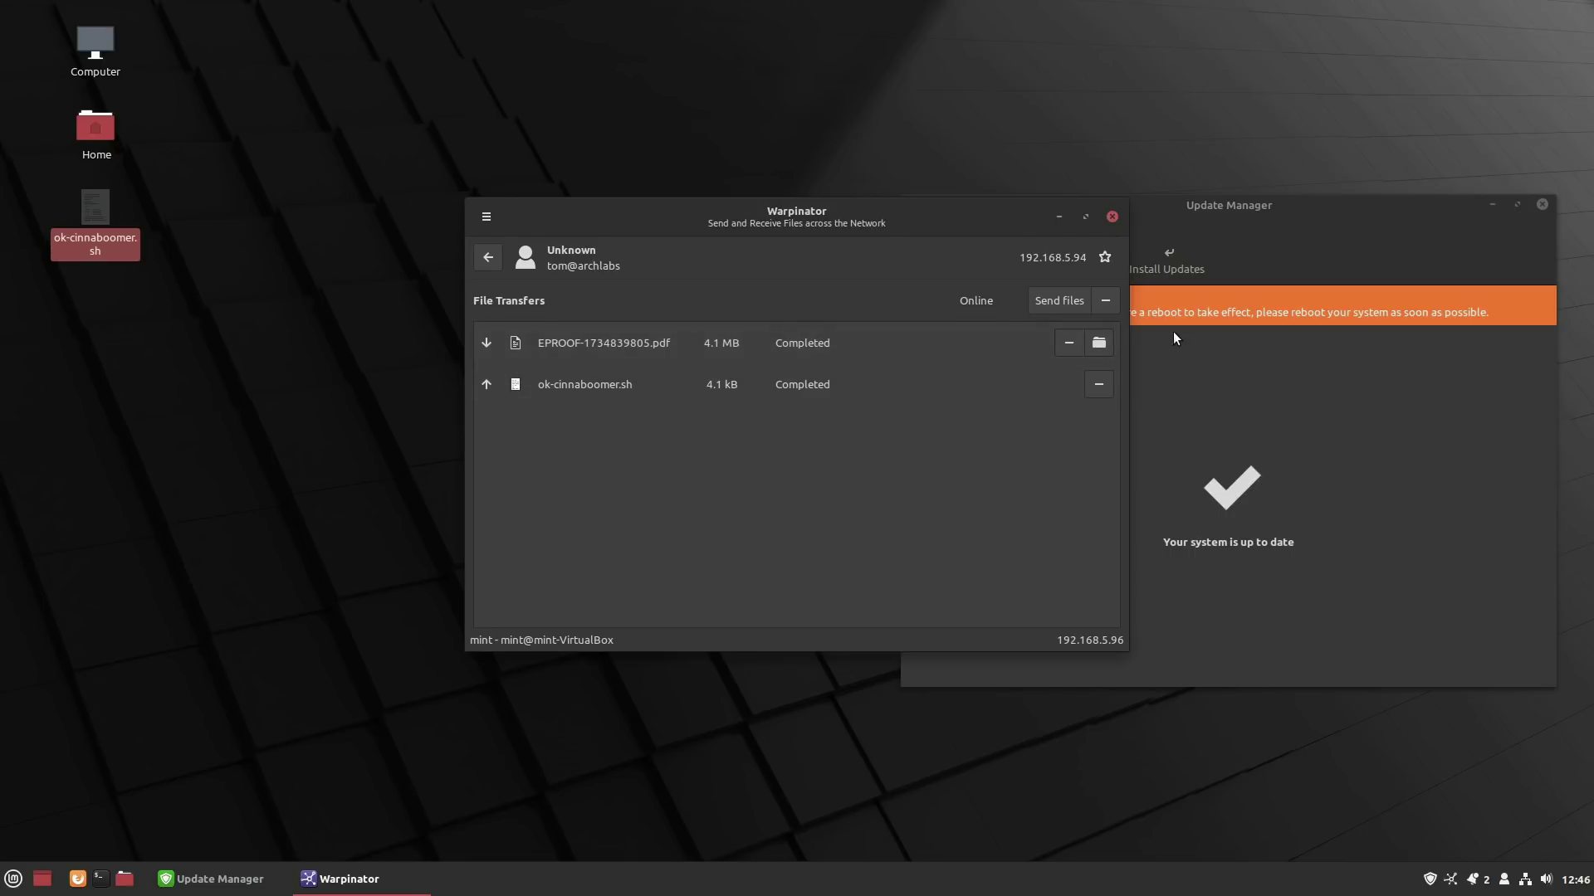
Move the received EPROOF PDF from its folder onto the desktop and close the folder window
click(1098, 344)
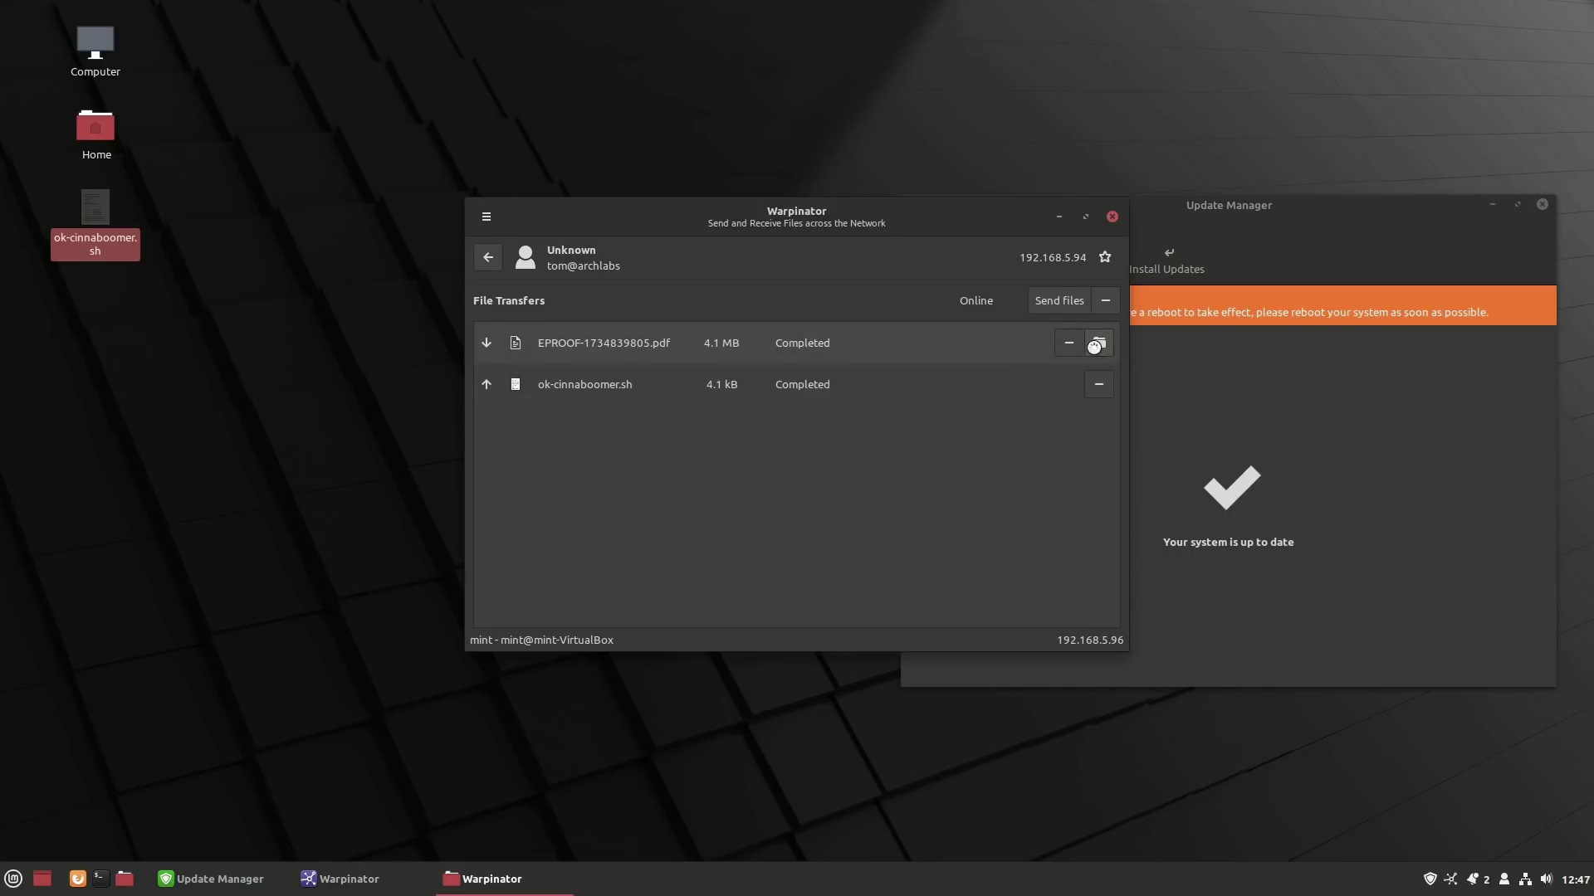
drag(632, 338, 316, 415)
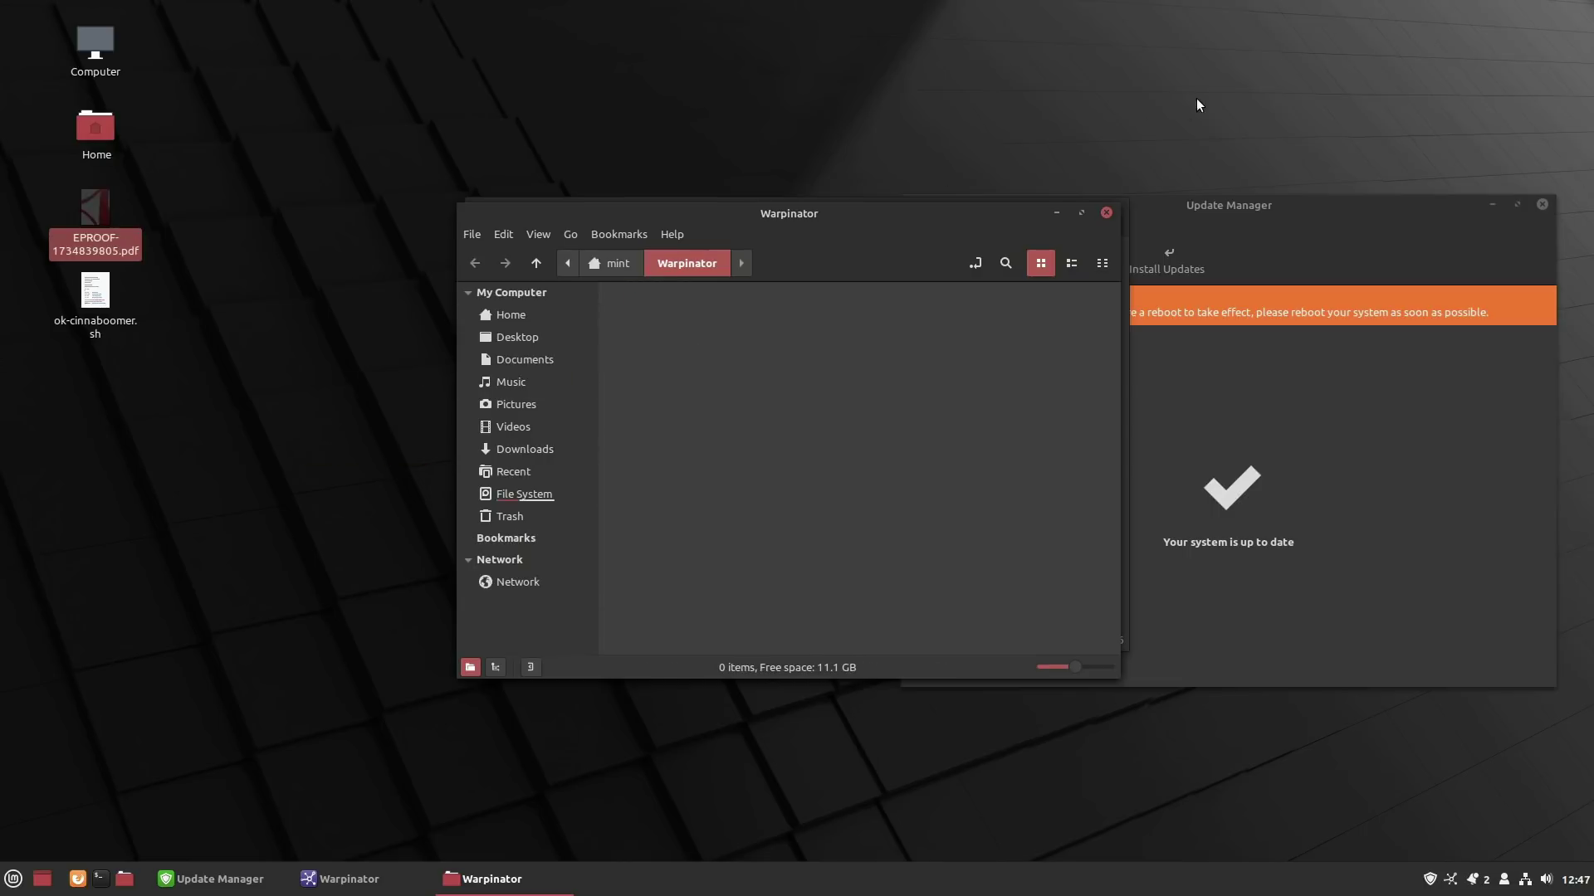
click(1106, 212)
click(190, 407)
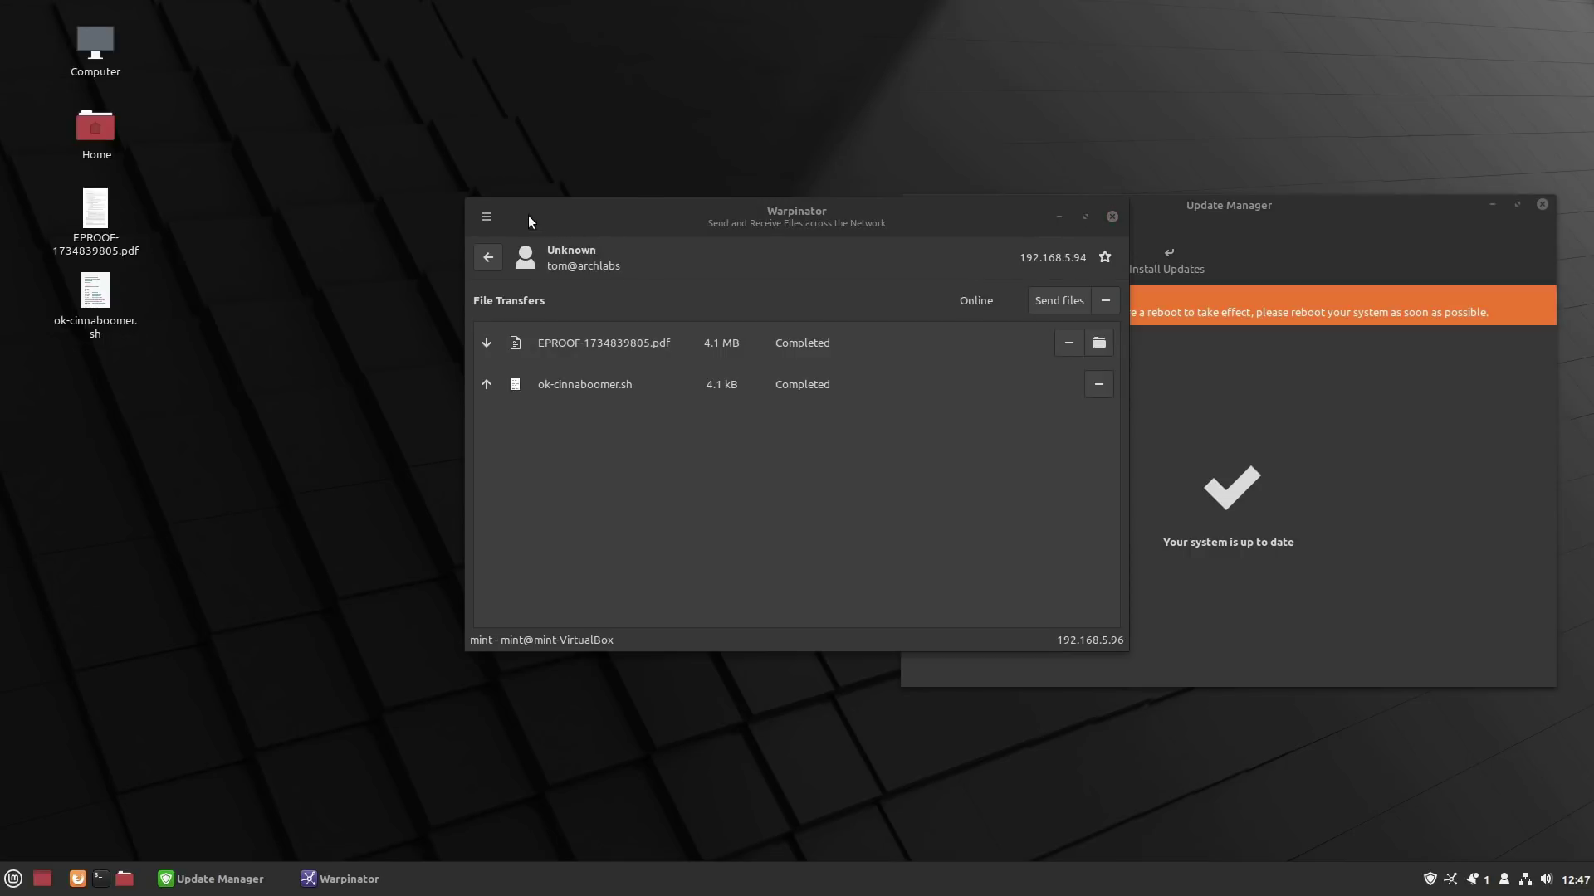
click(486, 221)
click(527, 274)
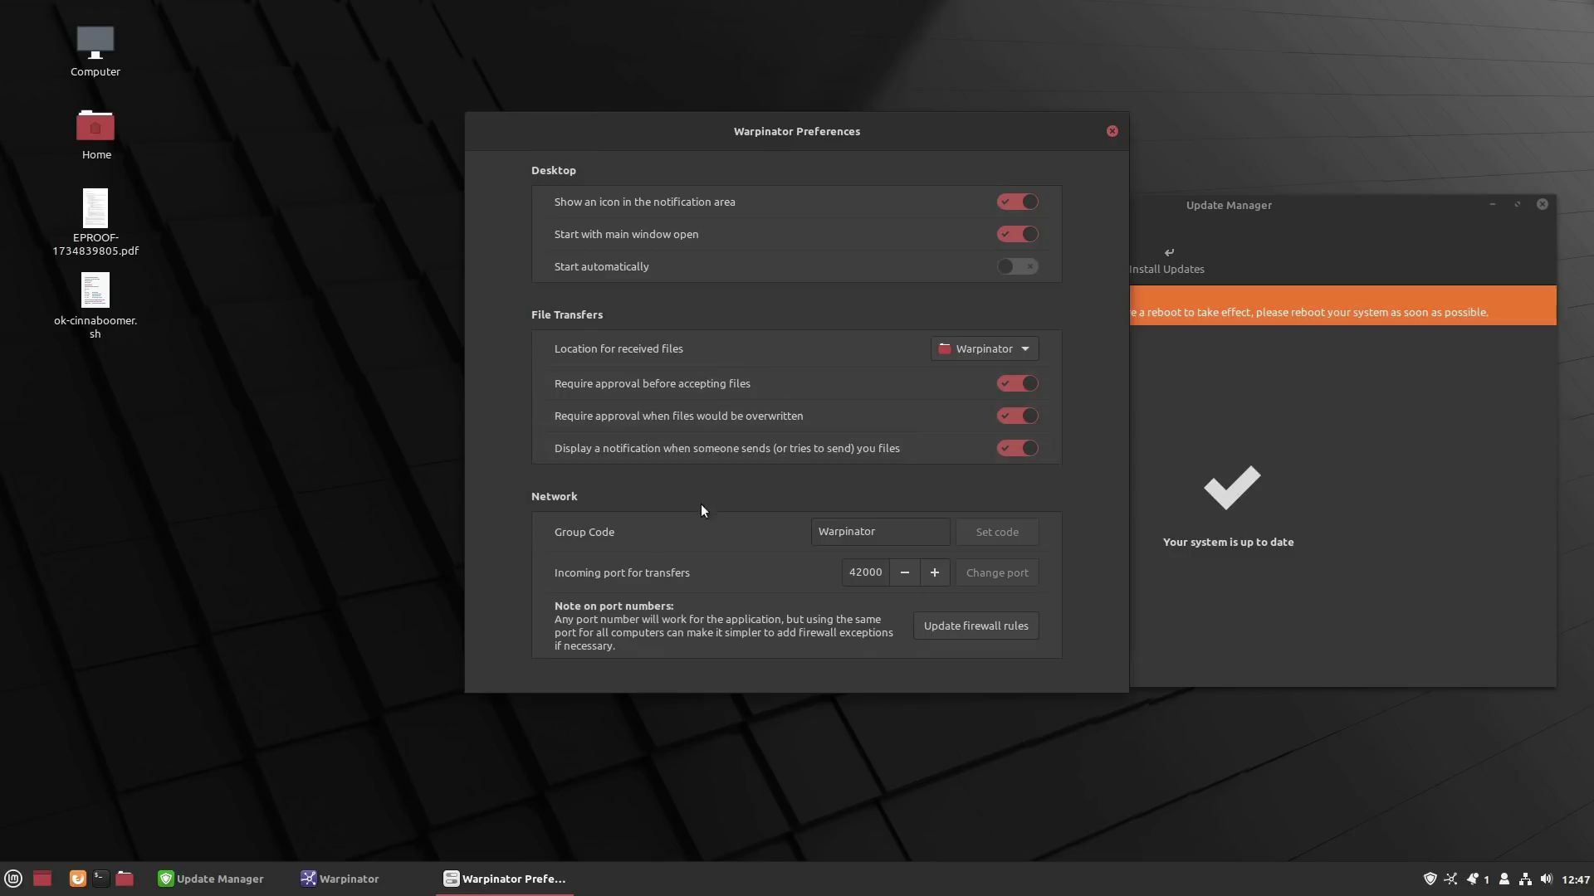
click(897, 538)
click(1113, 131)
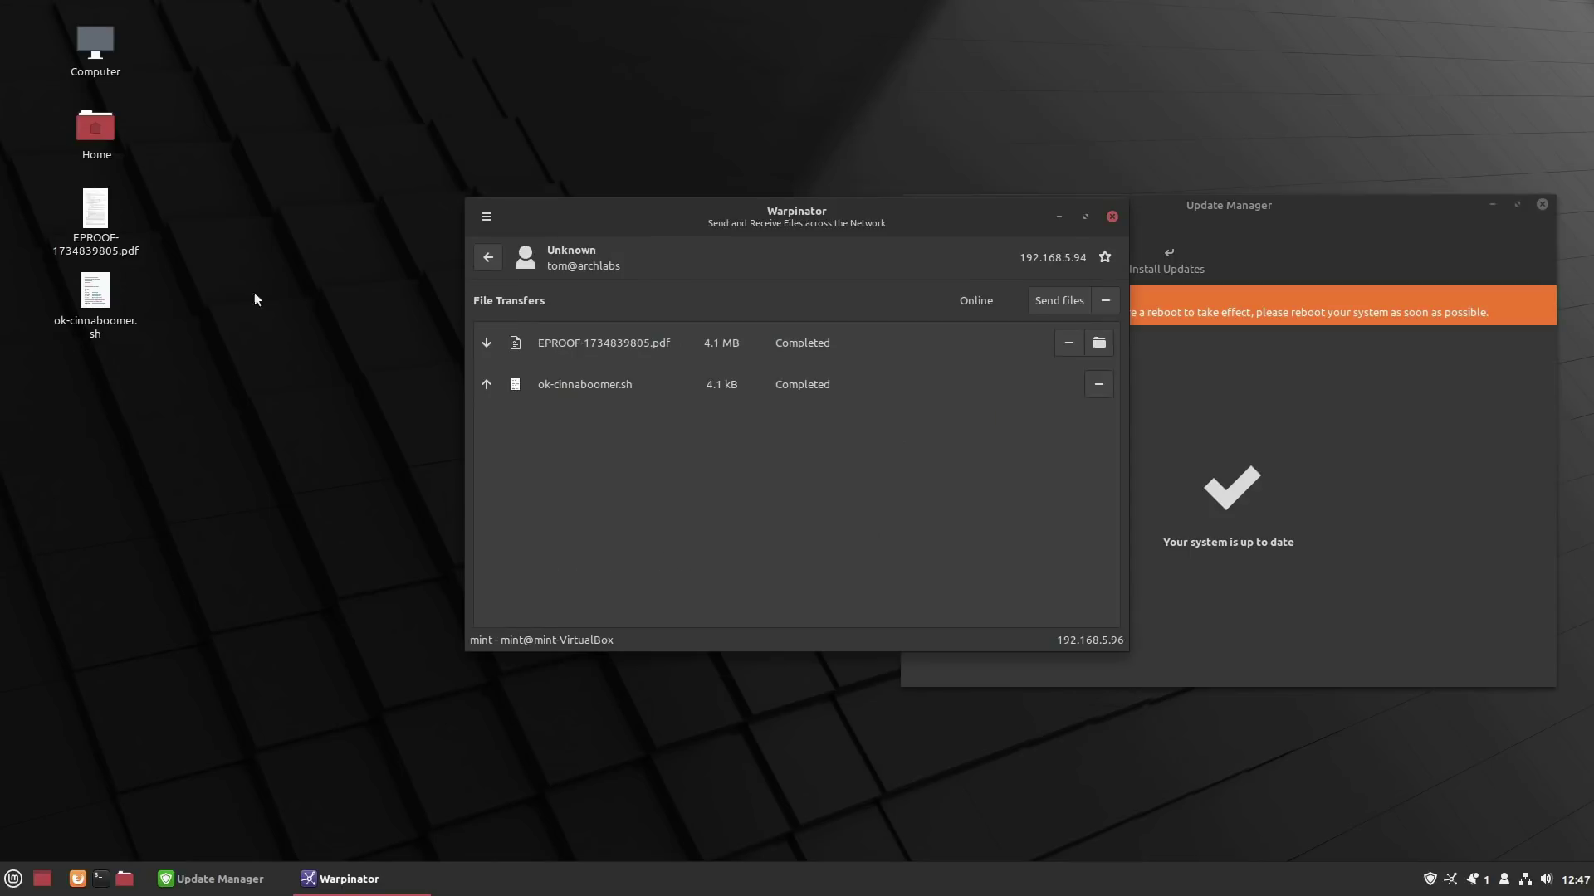
Open EPROOF-1734839805.pdf in Xreader, scroll through its pages, then close it and Warpinator
click(93, 235)
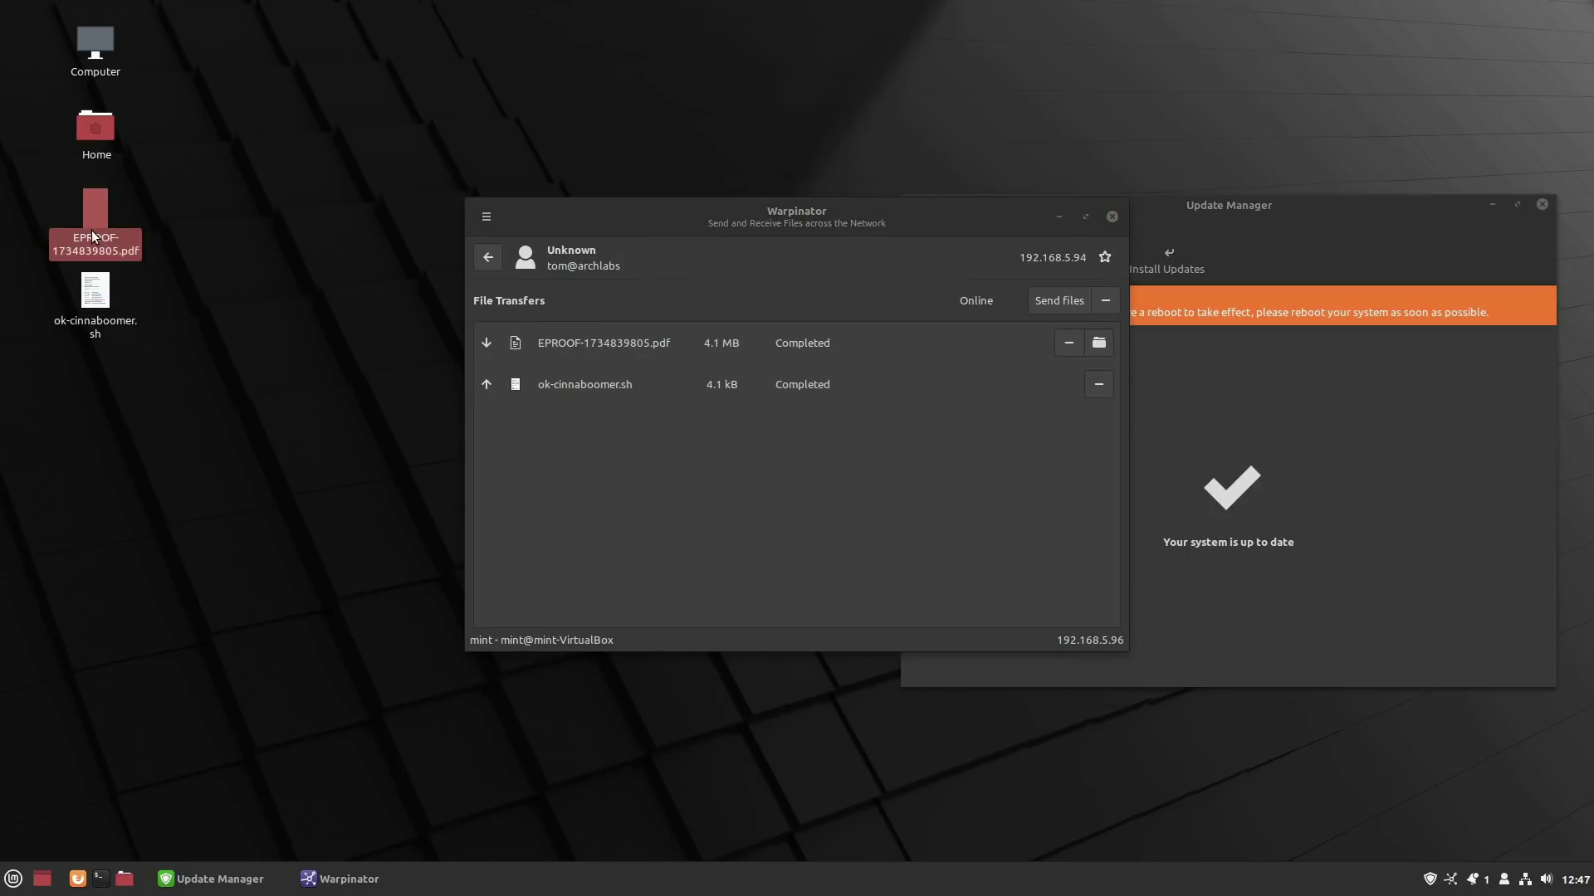
double_click(93, 236)
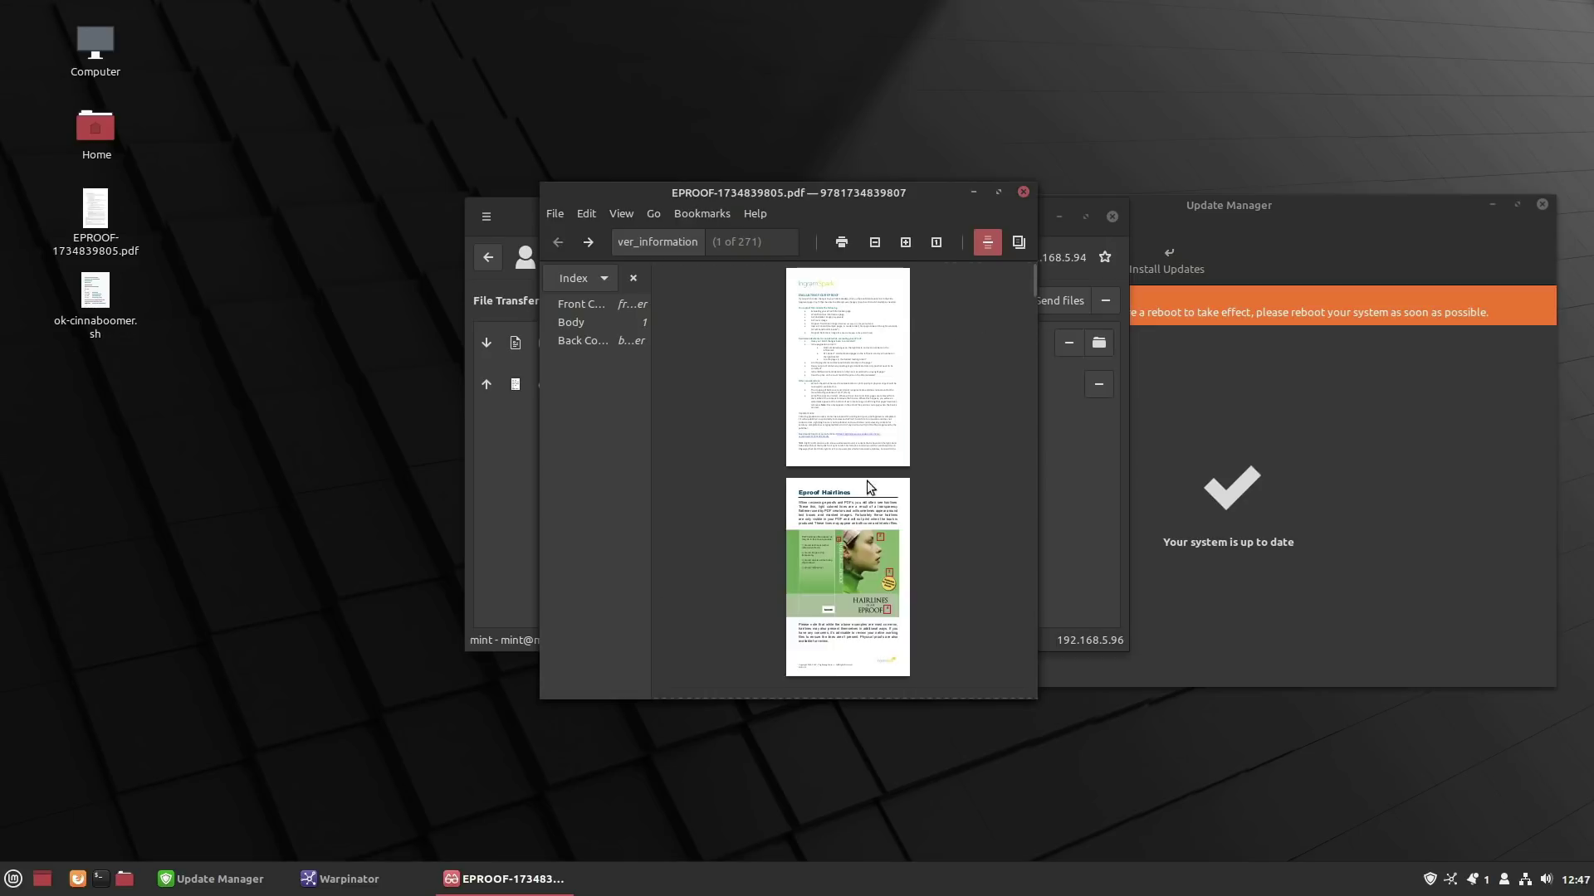
scroll(871, 475, down, 10)
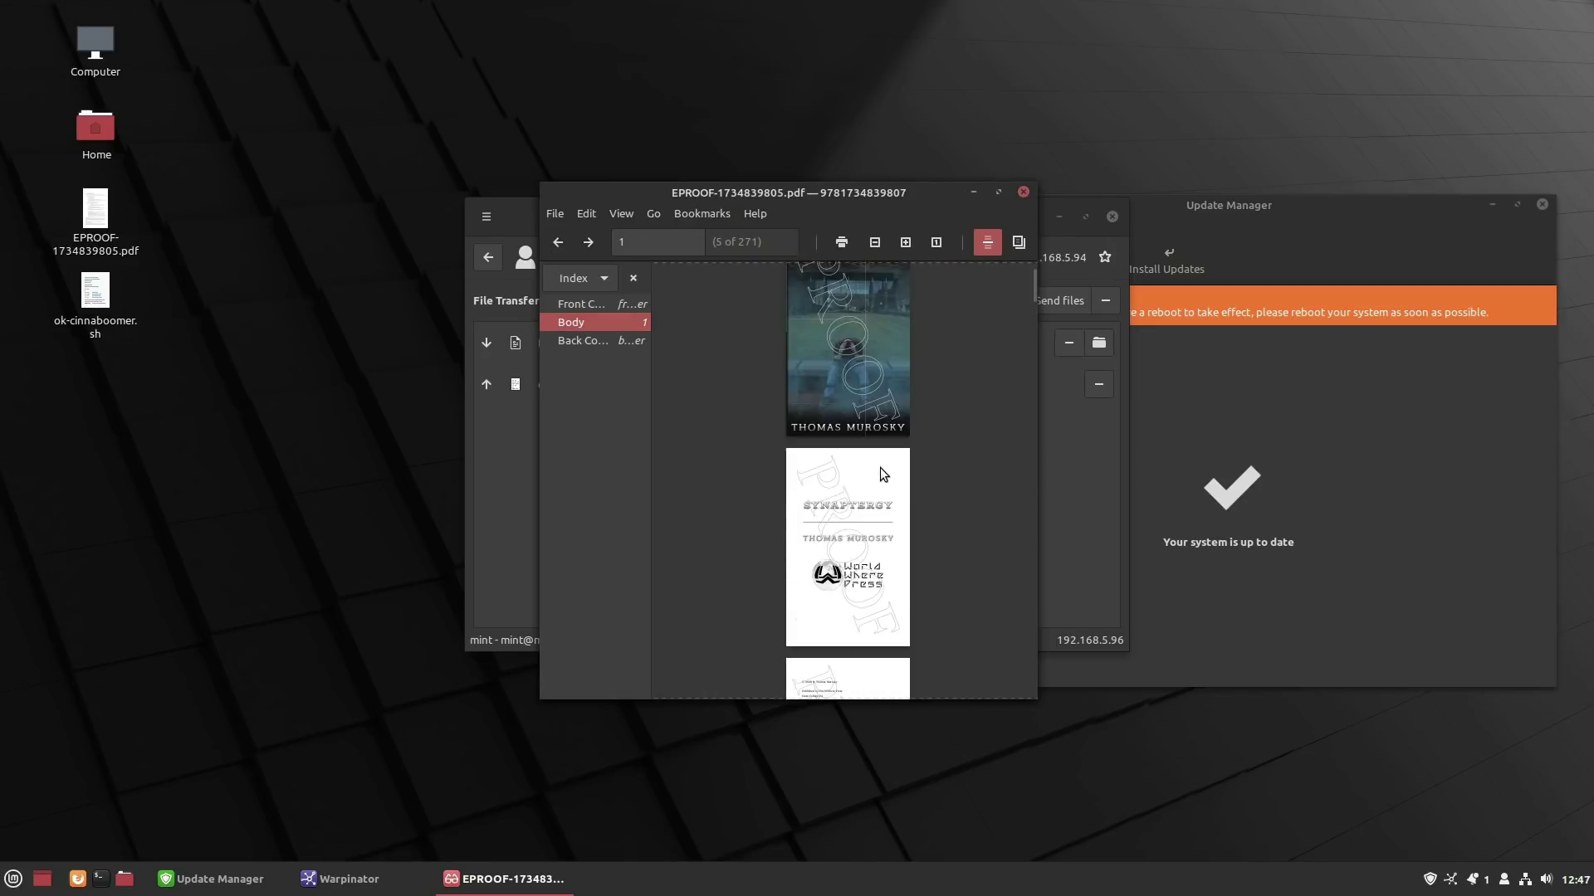
scroll(880, 467, up, 5)
click(1022, 193)
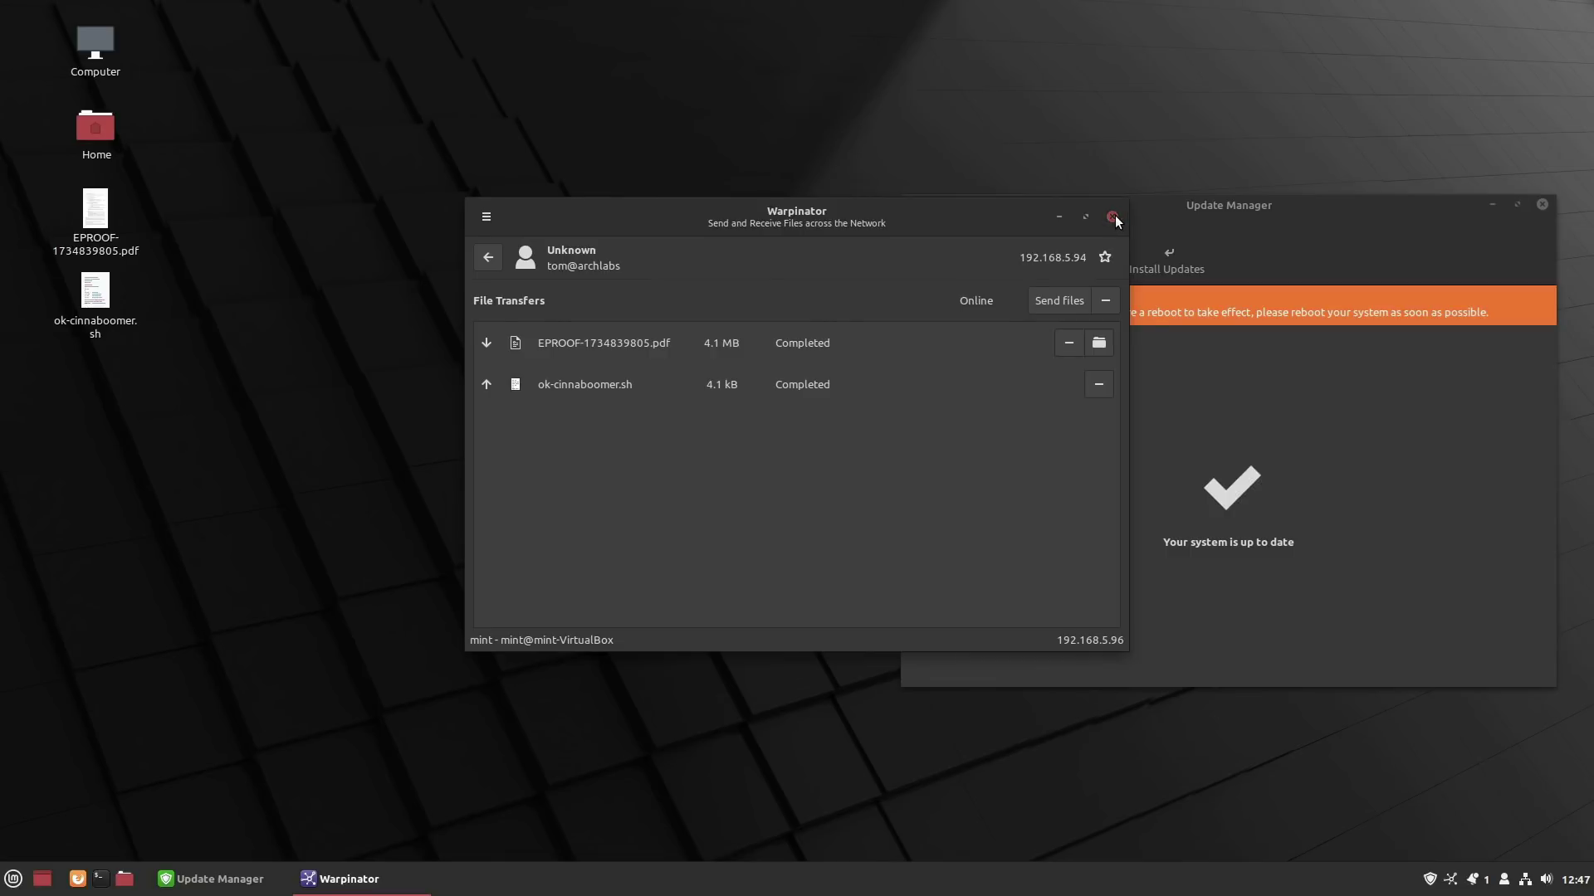
click(1113, 216)
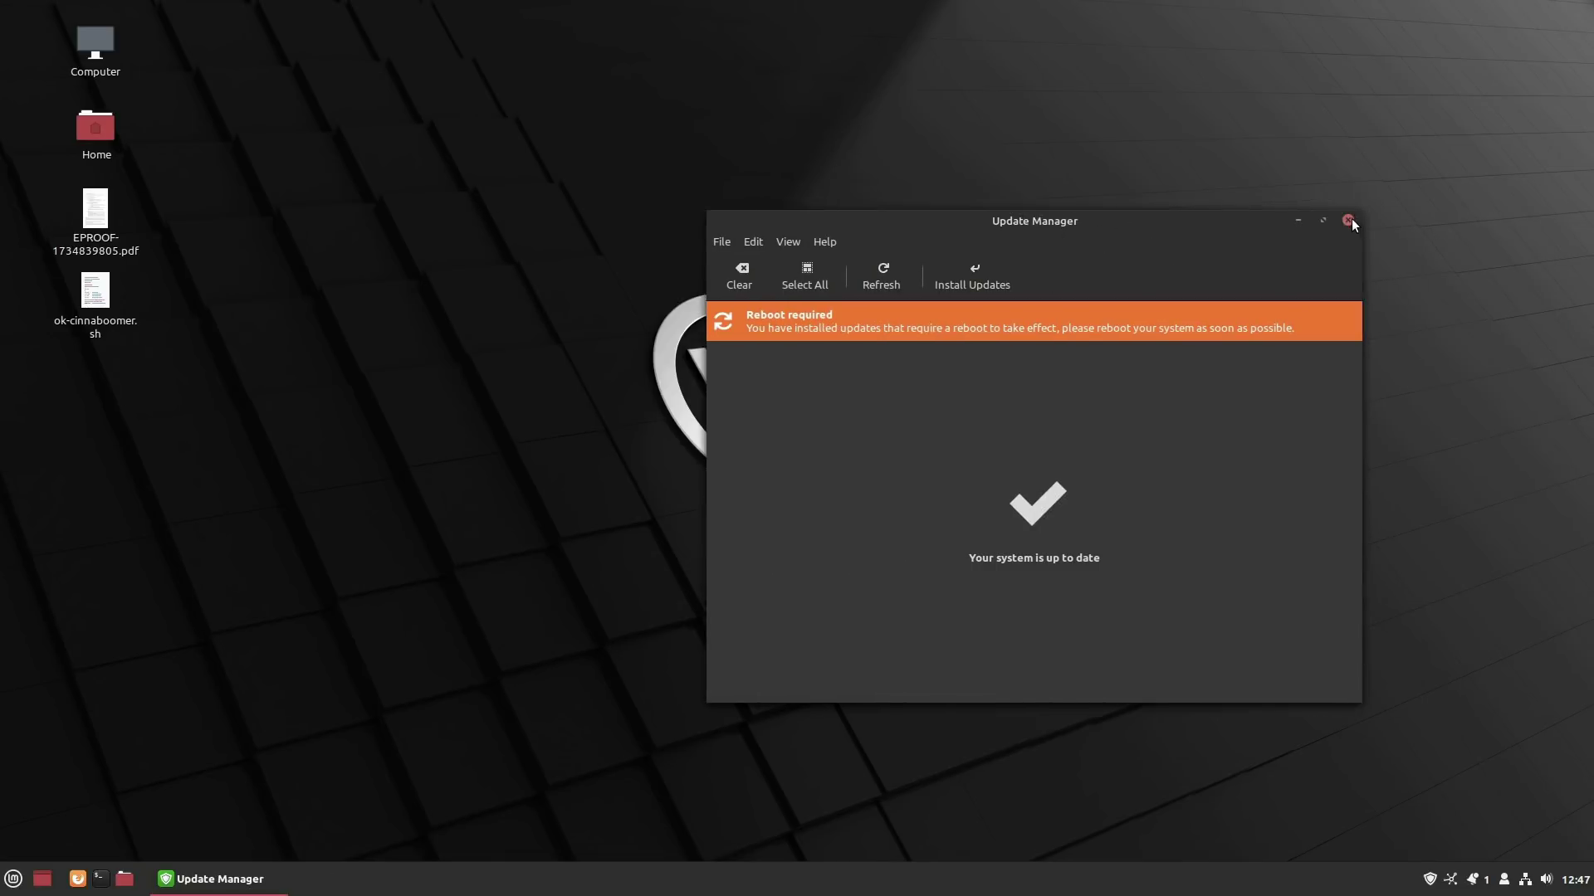
Close the Update Manager window
click(1348, 221)
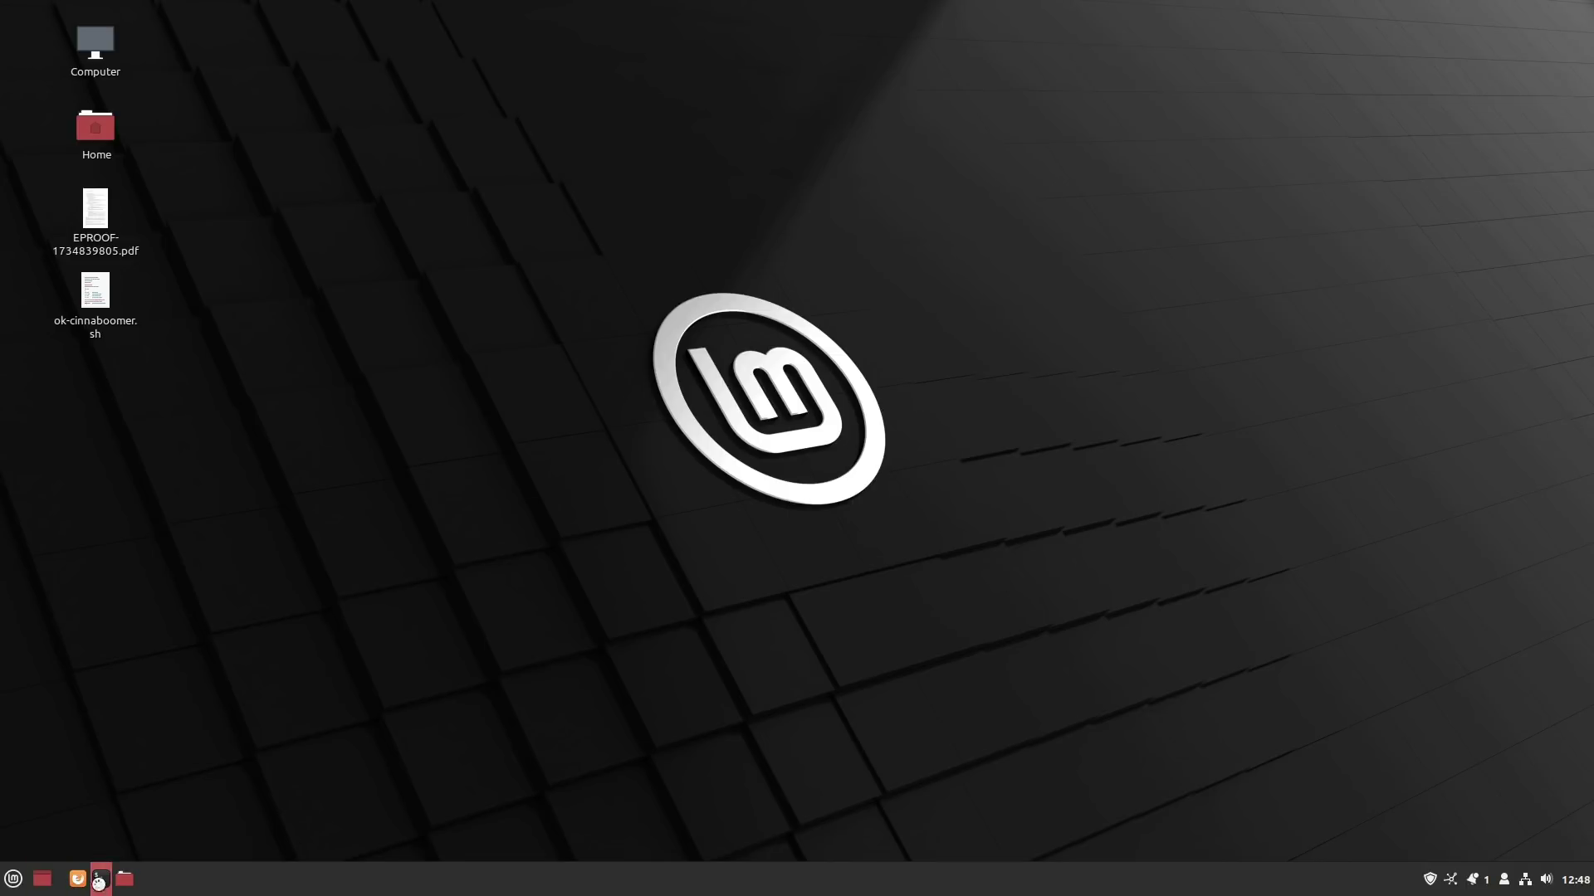
Open a new Terminal window with Ctrl+Alt+T
key(ctrl+alt+t)
Change into /etc/apt and list its contents
text(vf)
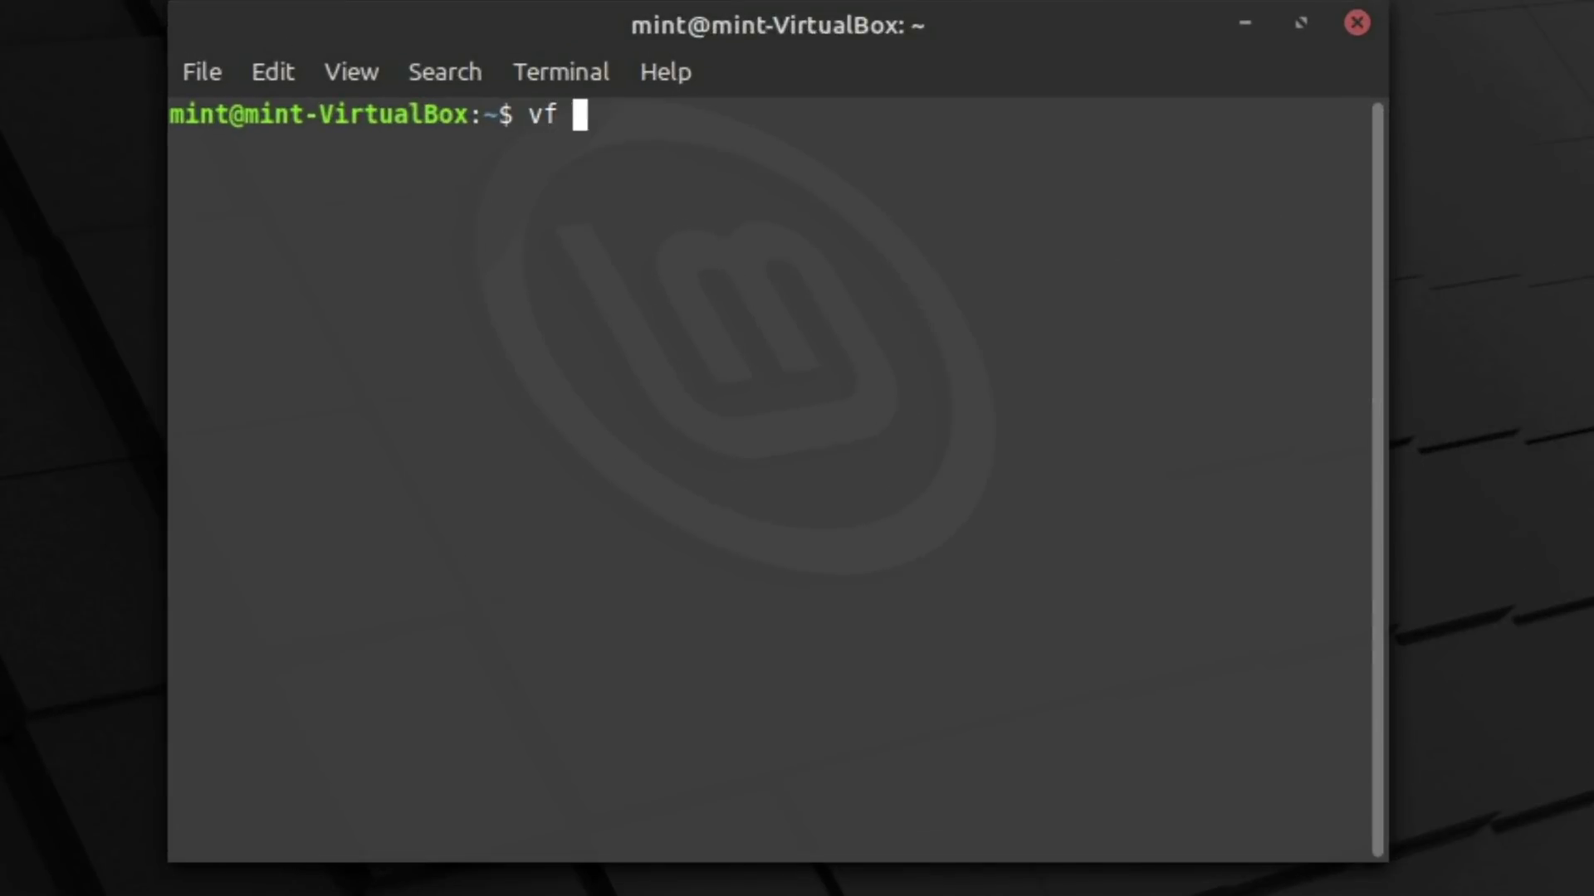
key(BackSpace)
key(BackSpace)
text(cd /)
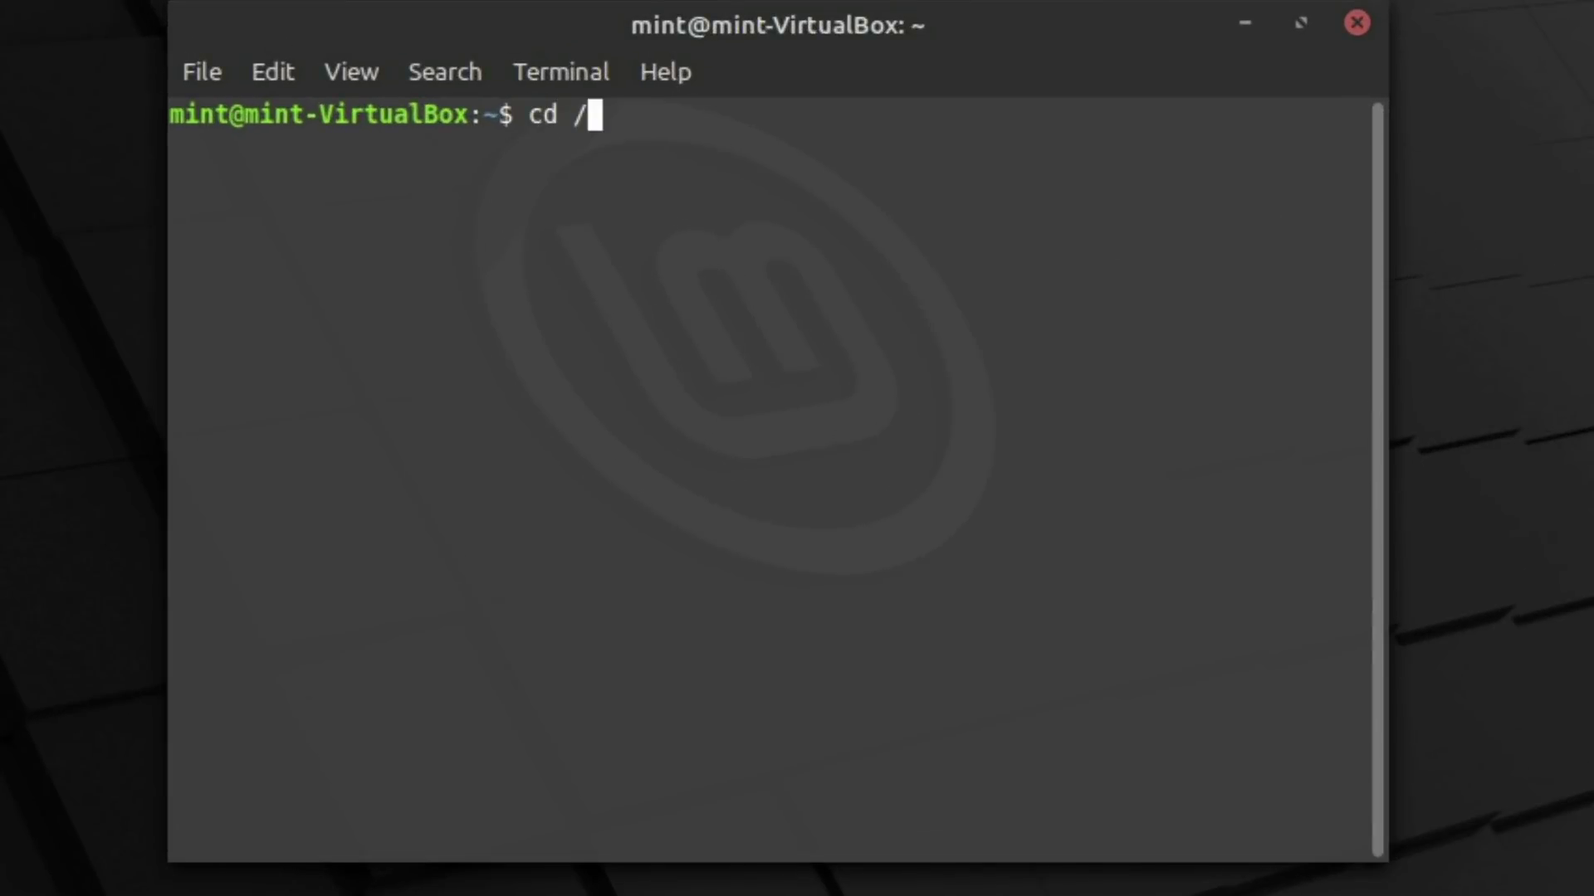
text(etc/apt)
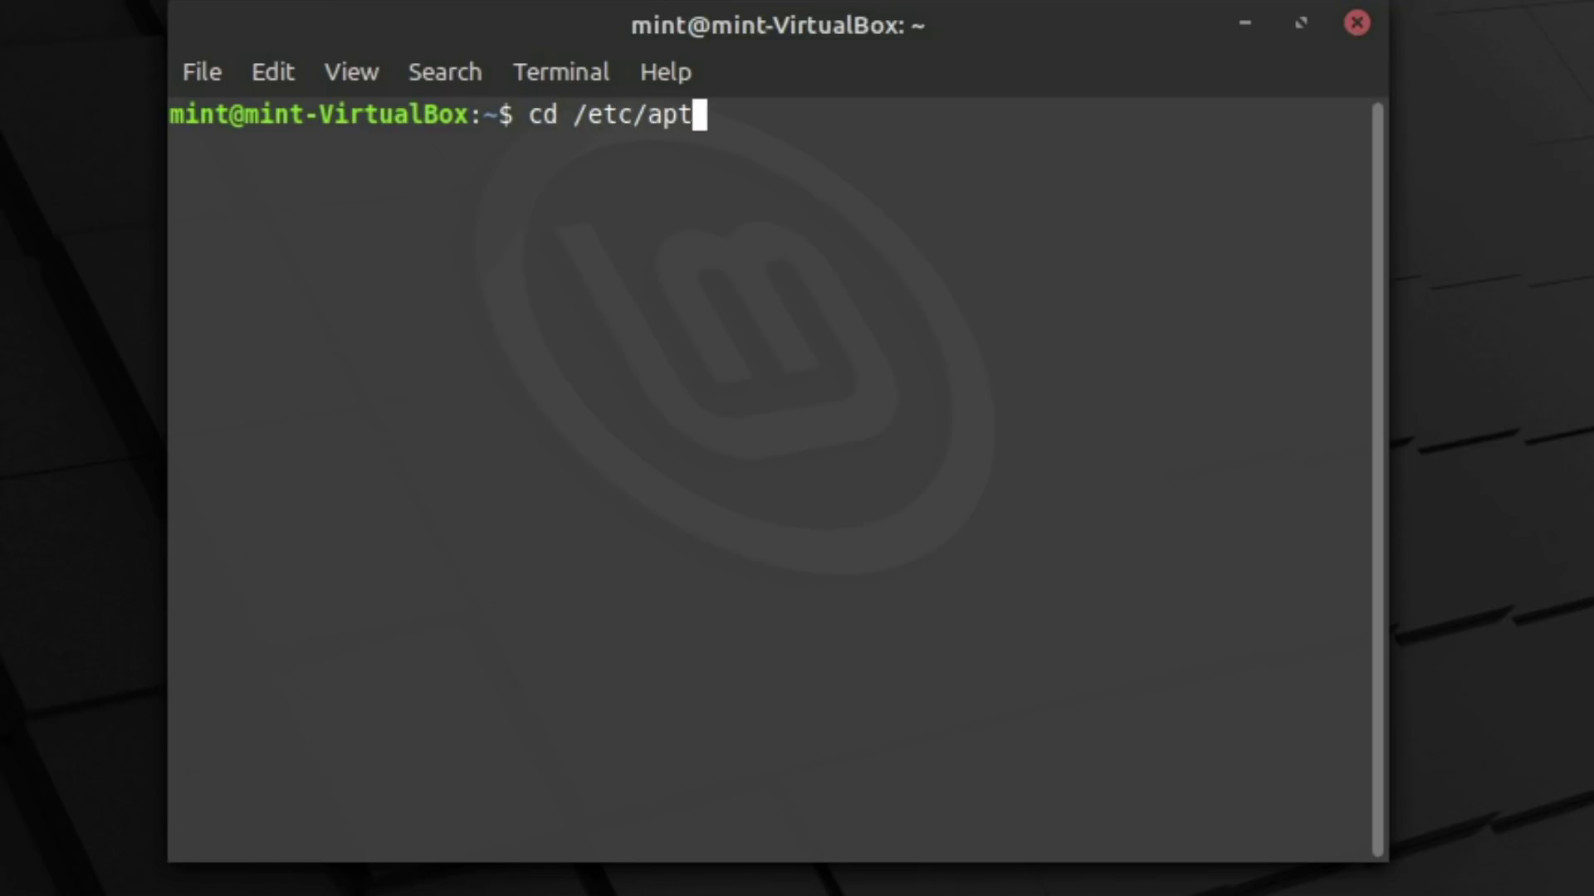
key(Return)
text(ls)
key(Return)
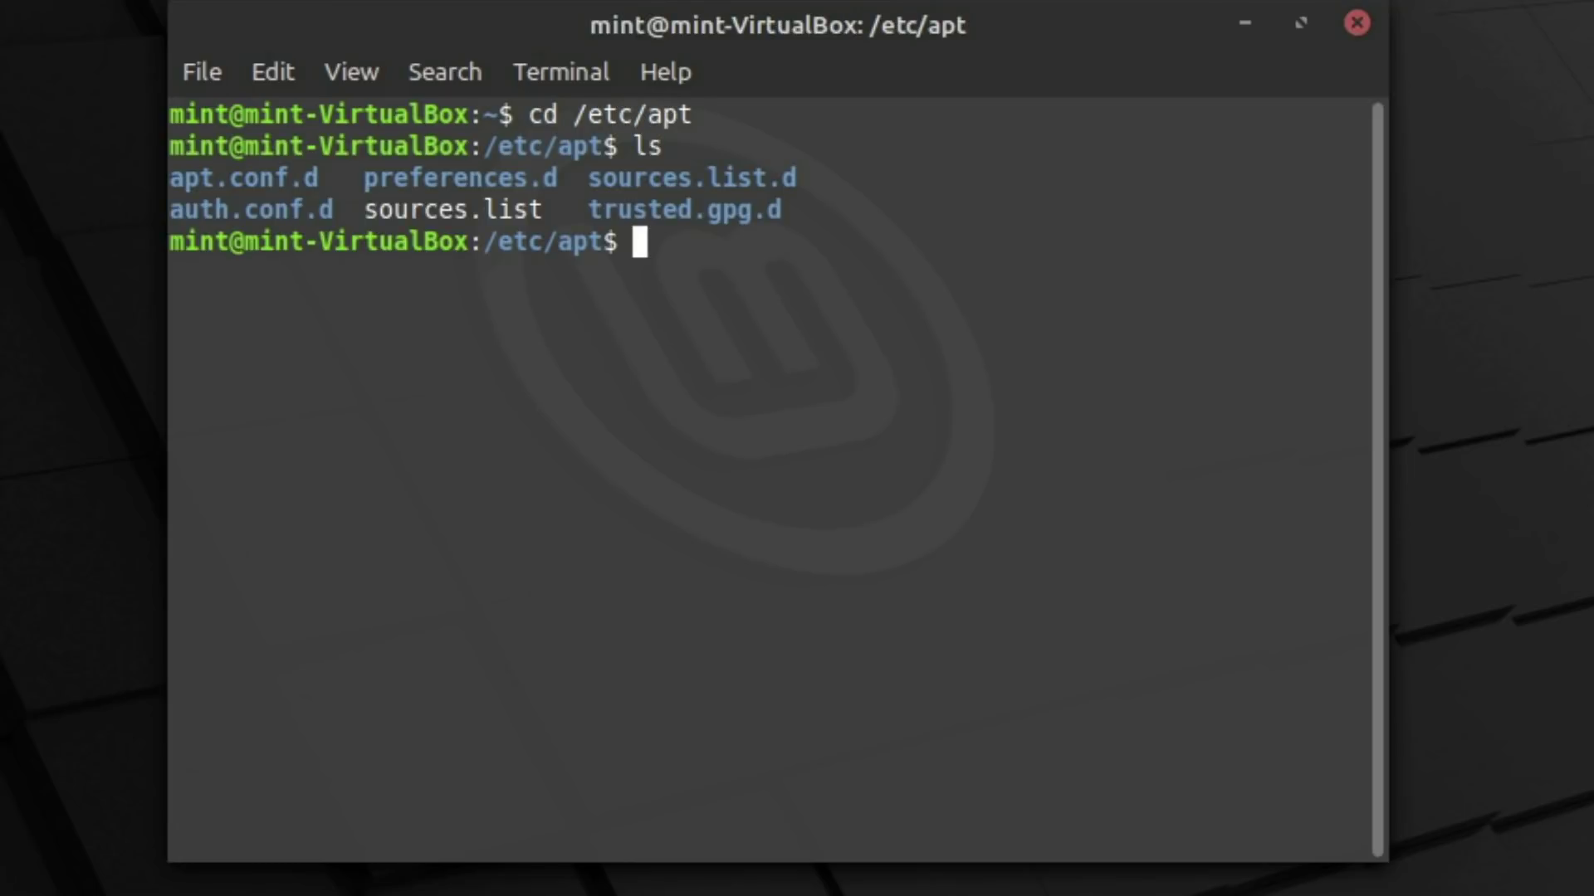
Enter the preferences.d folder and list its files
text(cd pr)
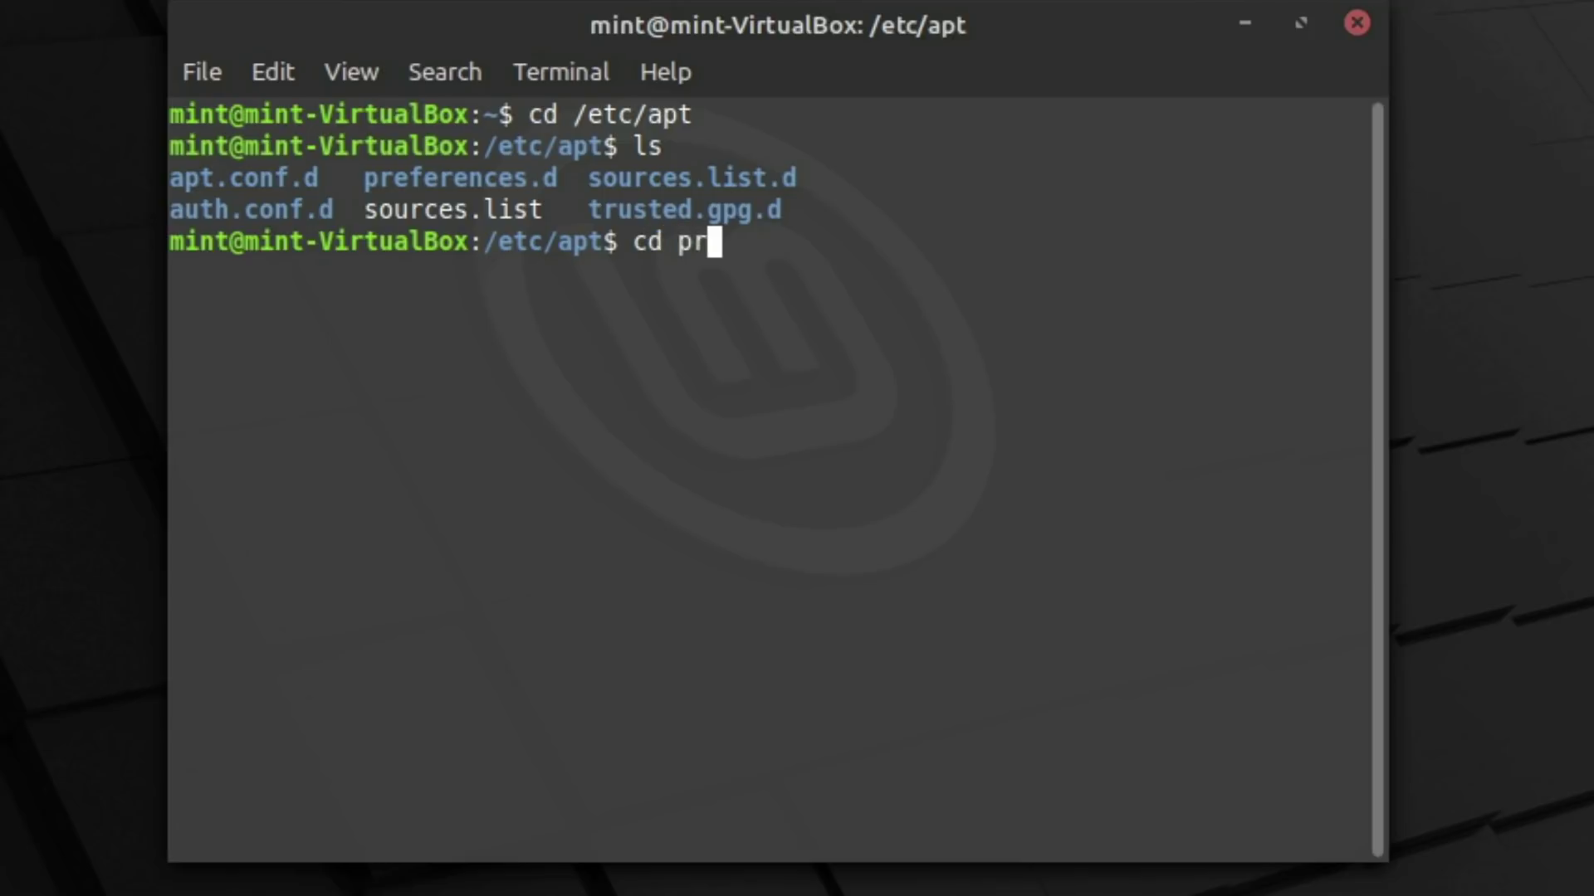
key(Tab)
key(Return)
text(ls)
key(Return)
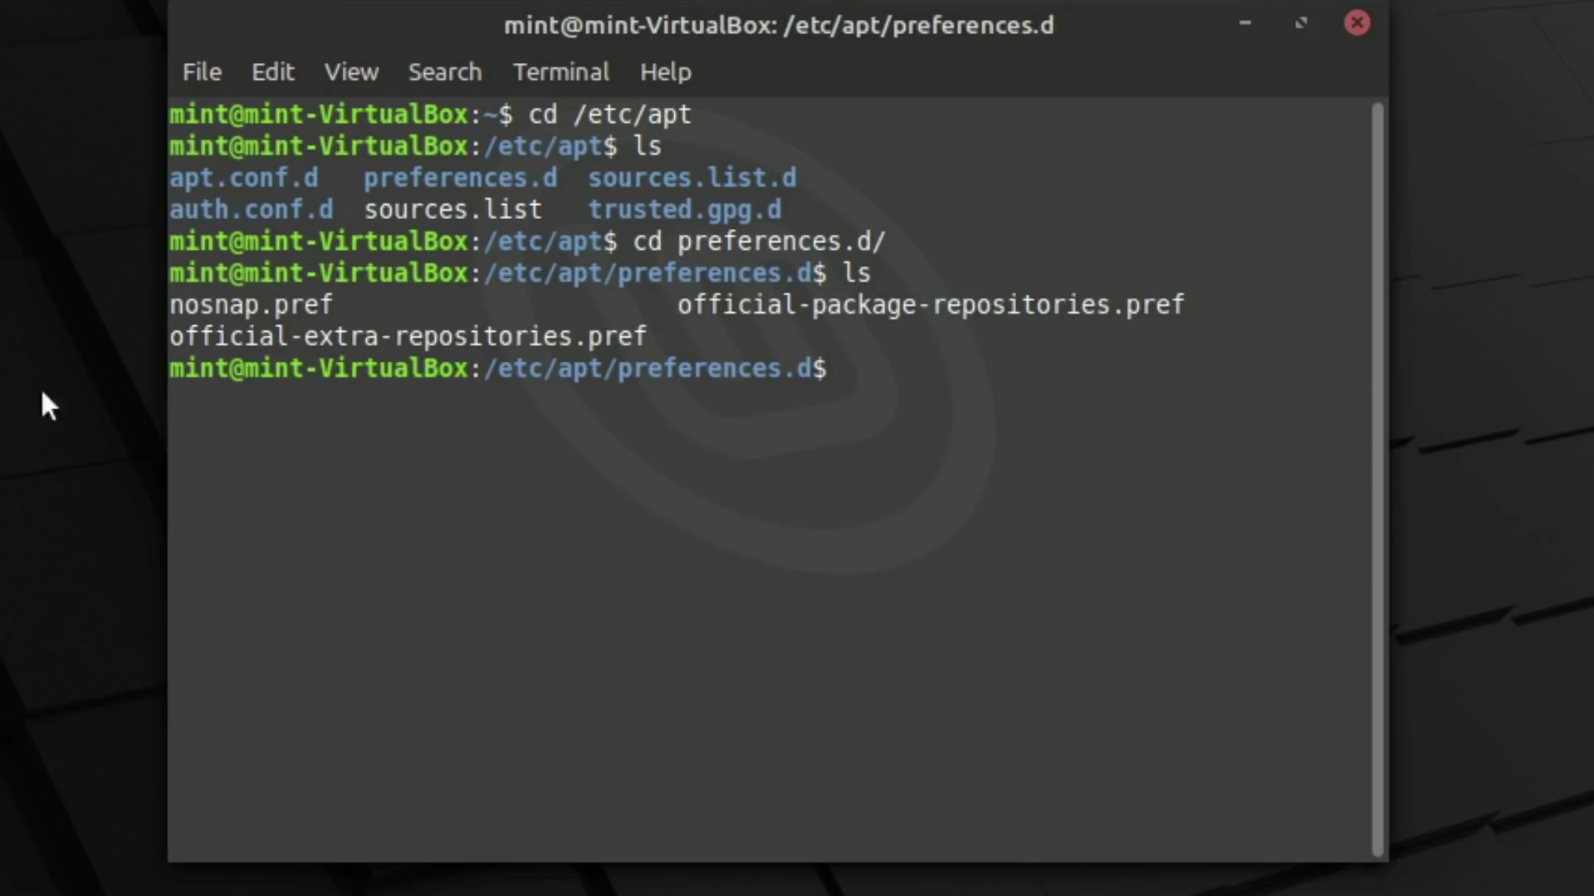
Open nosnap.pref in nano with sudo
text(nano)
key(BackSpace)
key(BackSpace)
key(BackSpace)
key(BackSpace)
text(sudo nanop)
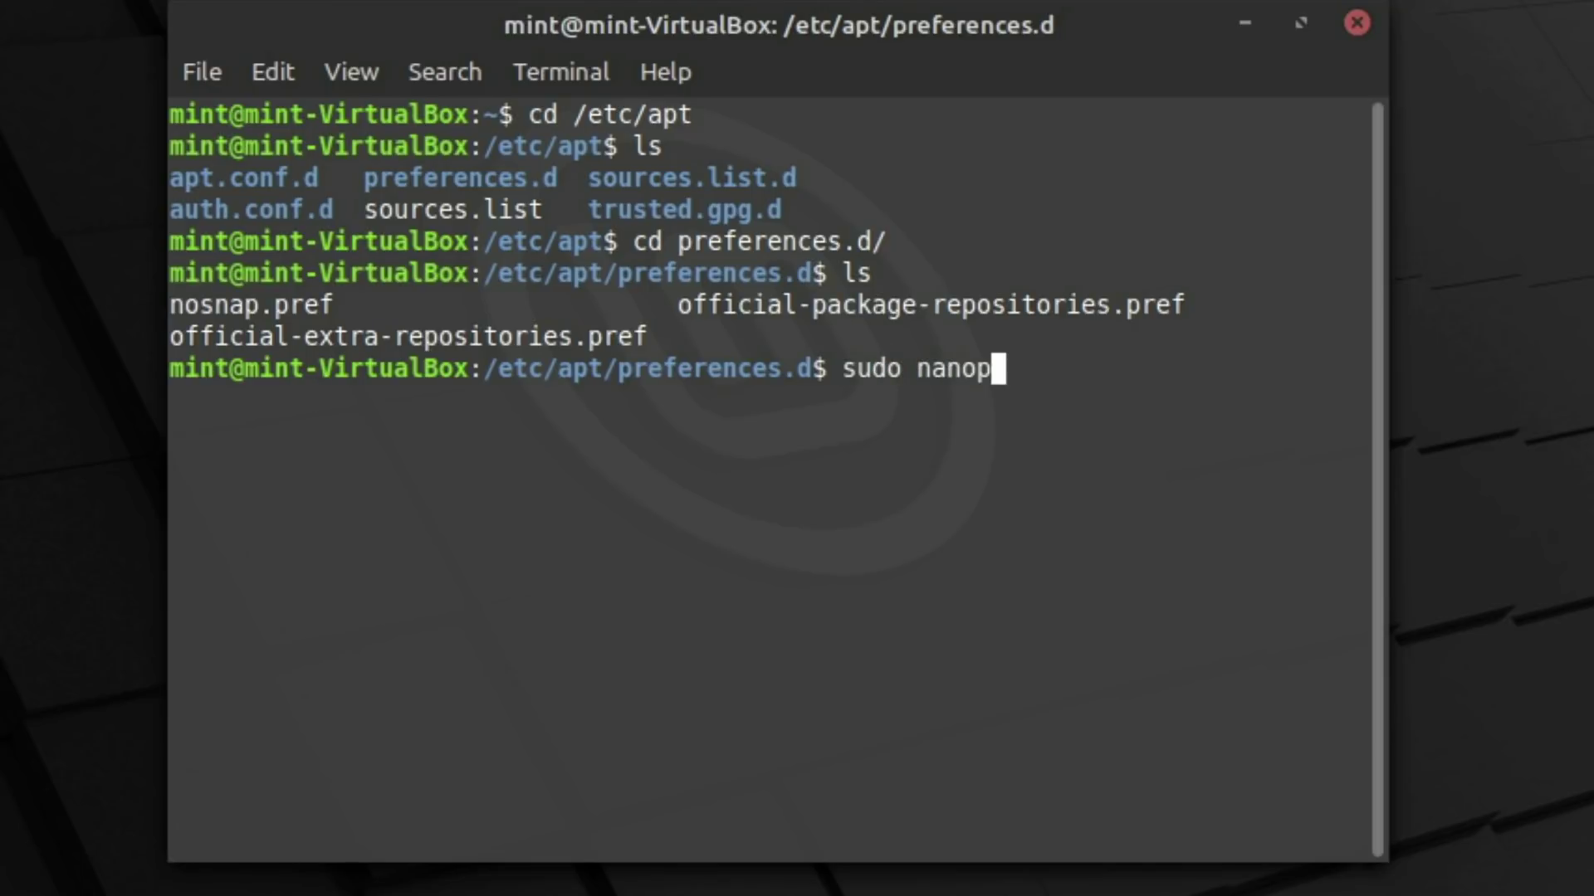
key(BackSpace)
text(no no)
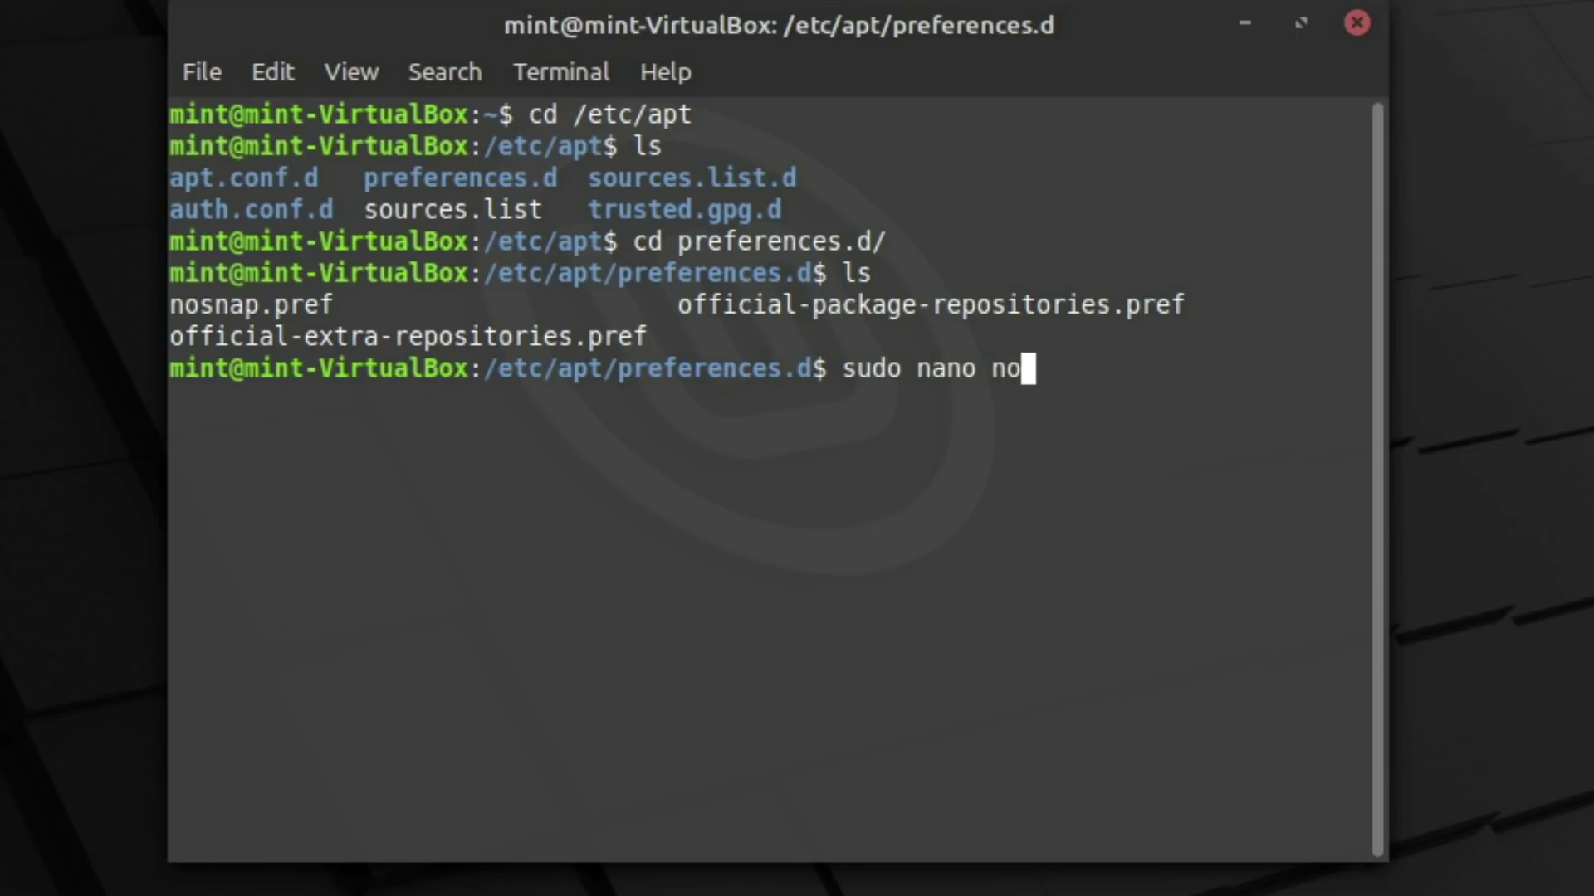
key(Tab)
key(Return)
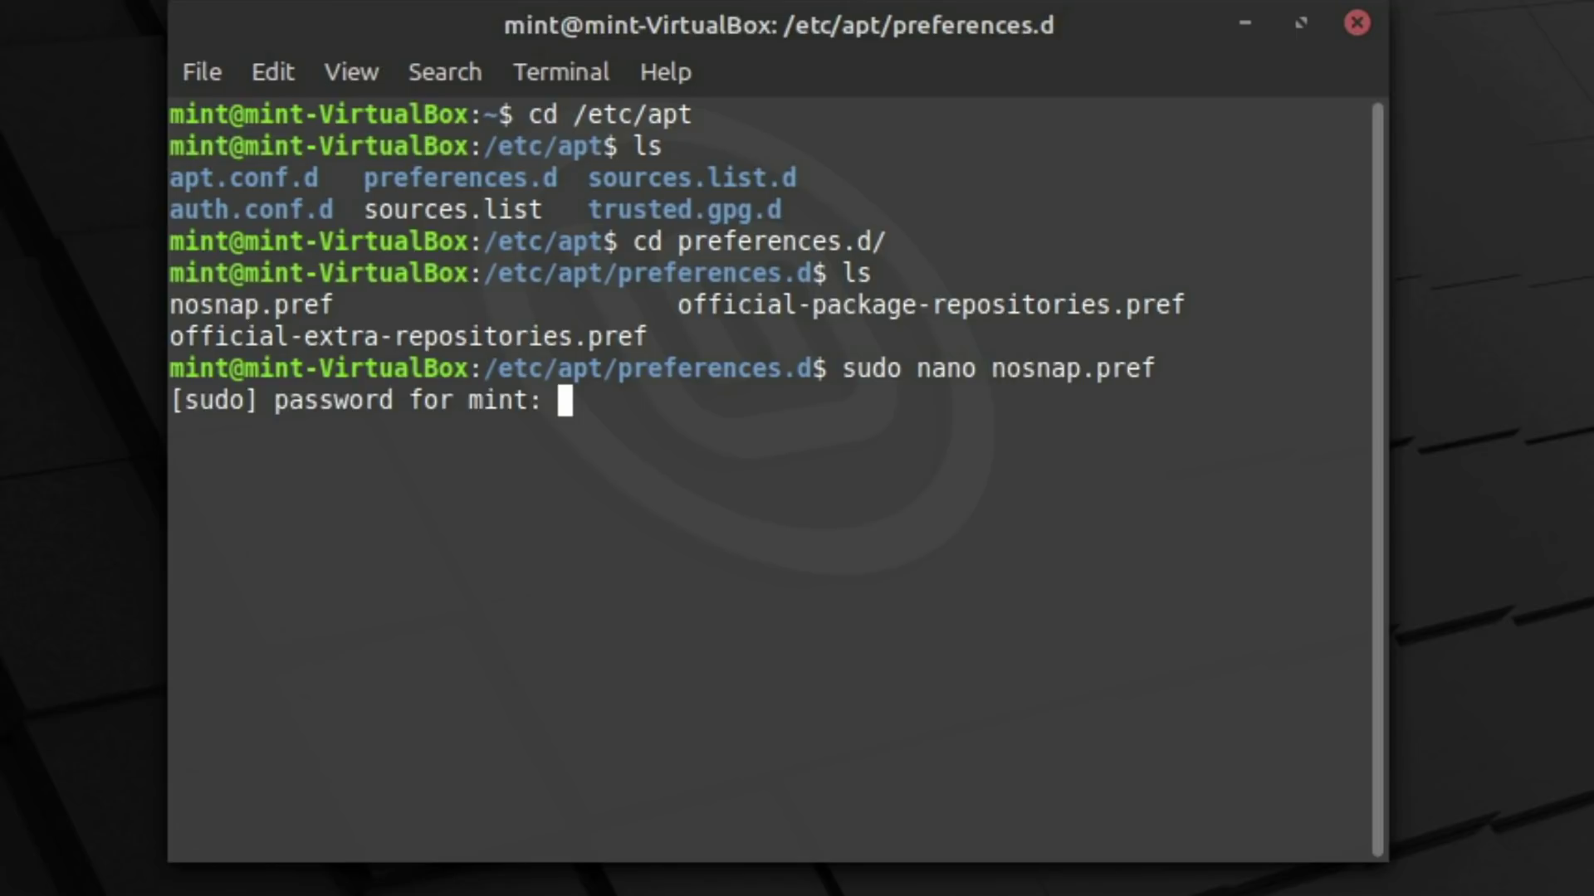
Enter the administrator password and move to the snapd pin lines in nosnap.pref
key(Return)
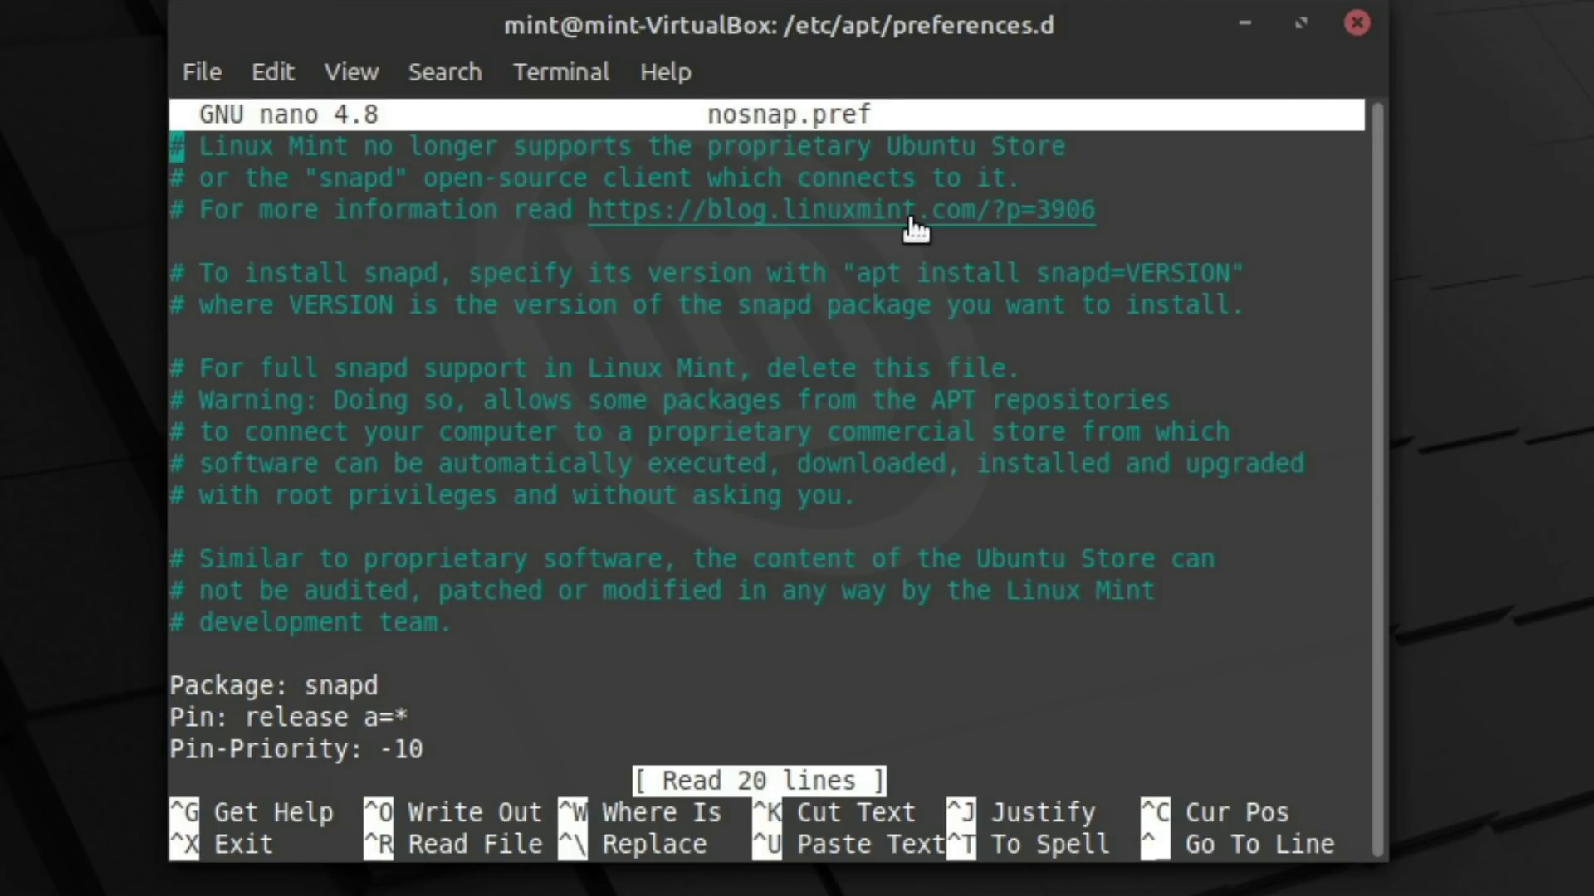
key(Down)
key(Down)
key(Down)
key(Down)
key(Down)
key(Down)
key(Down)
key(Down)
key(Down)
key(Down)
key(Down)
key(Down)
key(Down)
key(Down)
key(Down)
key(Down)
key(Down)
key(Down)
key(Down)
key(Down)
key(Up)
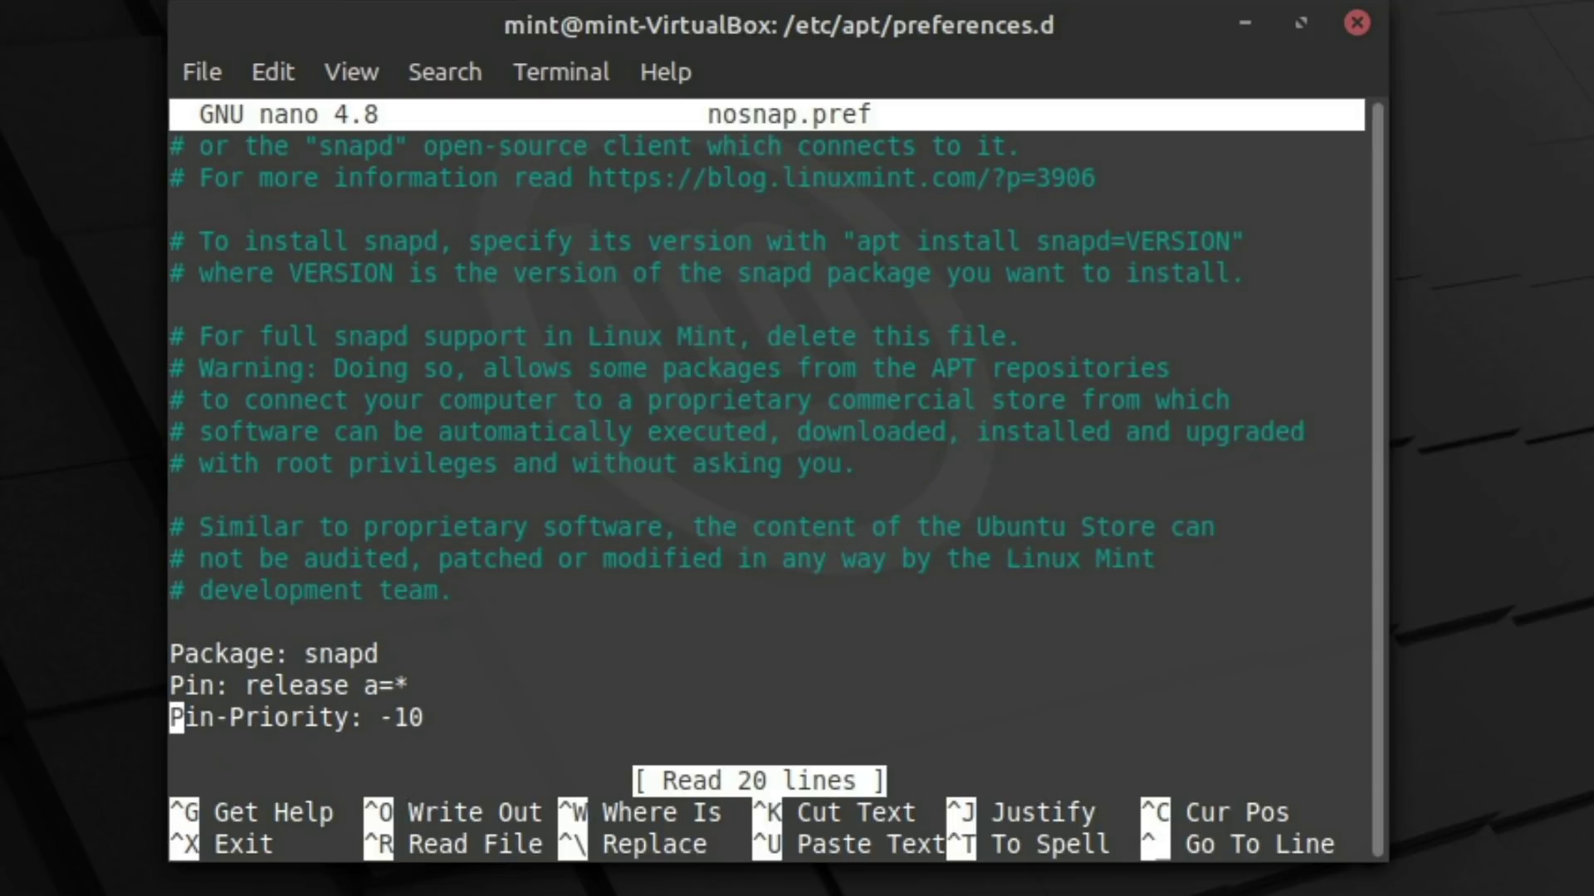
key(Up)
key(Up)
key(Up)
key(Up)
key(Up)
key(Up)
key(Up)
key(Up)
key(Up)
key(Up)
key(Up)
key(Up)
key(Up)
key(Up)
key(Up)
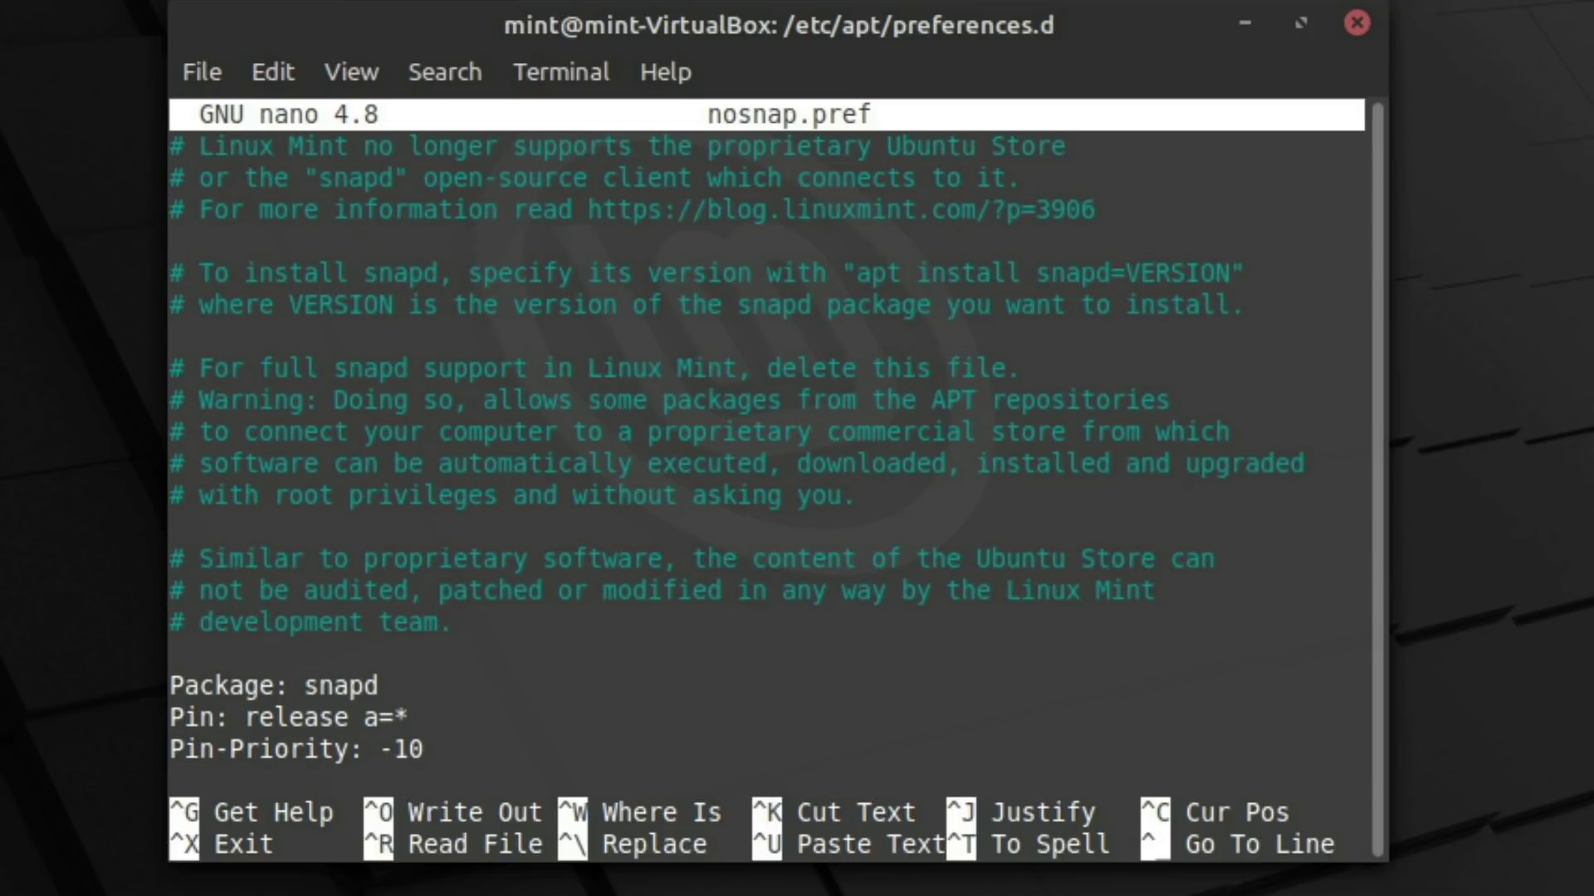
key(Right)
key(Right)
key(Right)
key(Right)
key(Right)
key(Right)
key(Right)
key(Right)
key(Right)
key(Right)
key(Right)
key(Right)
key(Right)
key(Right)
key(Right)
key(Right)
key(Right)
key(Right)
key(Right)
key(Right)
key(Right)
key(Right)
key(Right)
key(Right)
key(Right)
key(Right)
key(Right)
key(Right)
key(Right)
key(Right)
key(Right)
key(Left)
key(Left)
key(Left)
key(Left)
key(Left)
key(Right)
key(Right)
key(Right)
key(Right)
key(Right)
key(Left)
key(Left)
key(Left)
key(Left)
key(Left)
key(Left)
key(Left)
key(Left)
key(Left)
key(Left)
key(Left)
key(Left)
key(Left)
key(Left)
key(Left)
key(Left)
key(Left)
key(Left)
key(Left)
key(Left)
key(Down)
key(Down)
key(Down)
key(Down)
key(Down)
key(Down)
key(Down)
key(Down)
key(Down)
key(Down)
key(Down)
key(Down)
Comment out the Package, Pin and Pin-Priority lines with #
key(Down)
text(#)
key(Down)
key(Left)
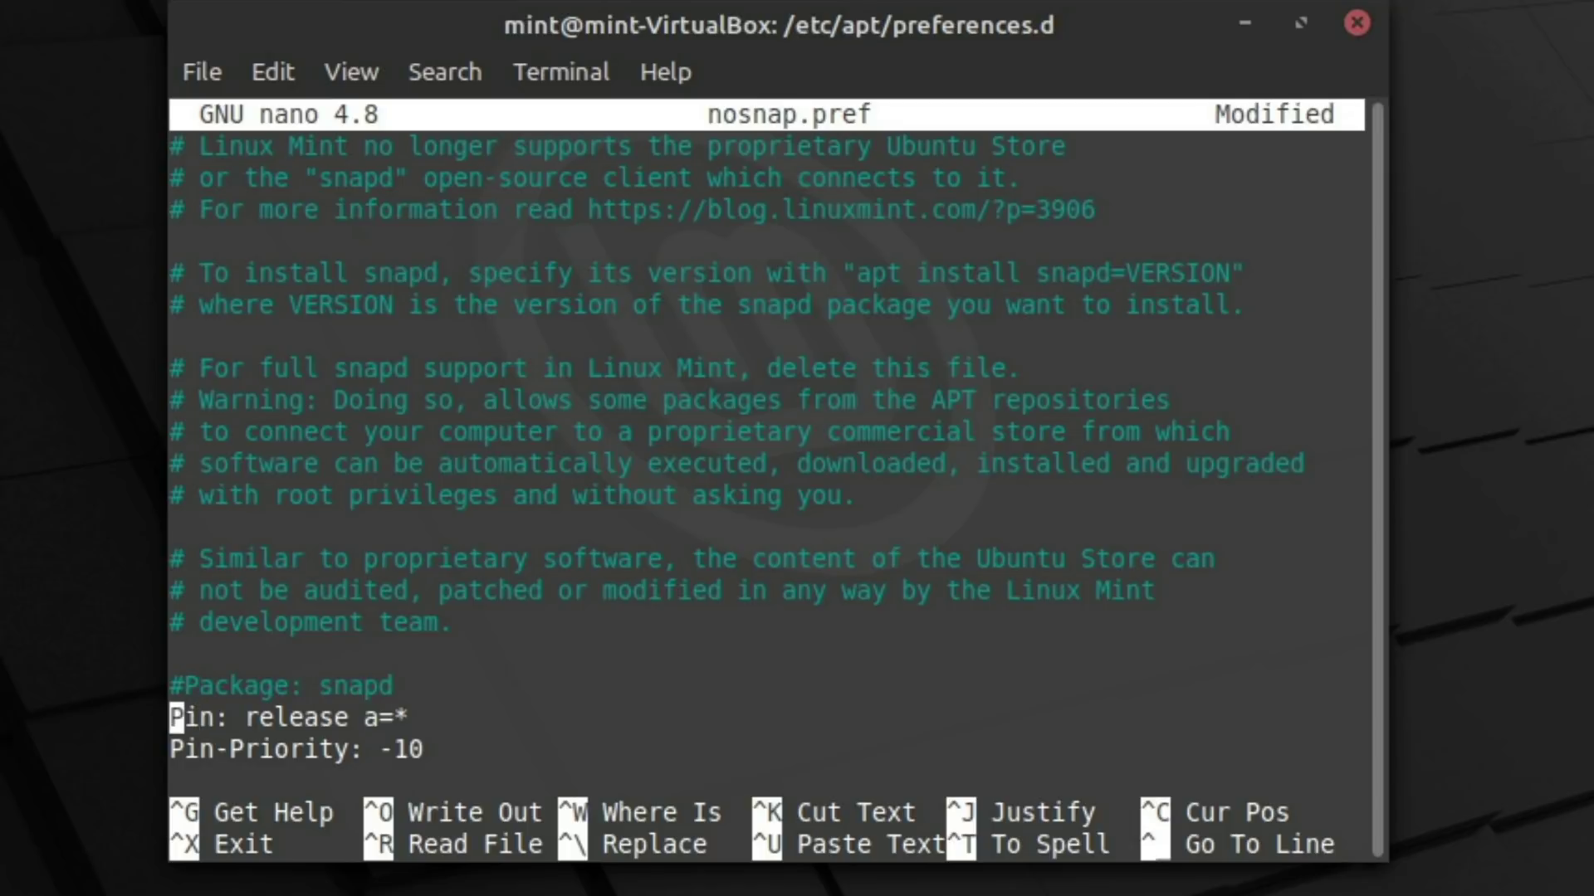
text(#)
key(Down)
key(Left)
text(#)
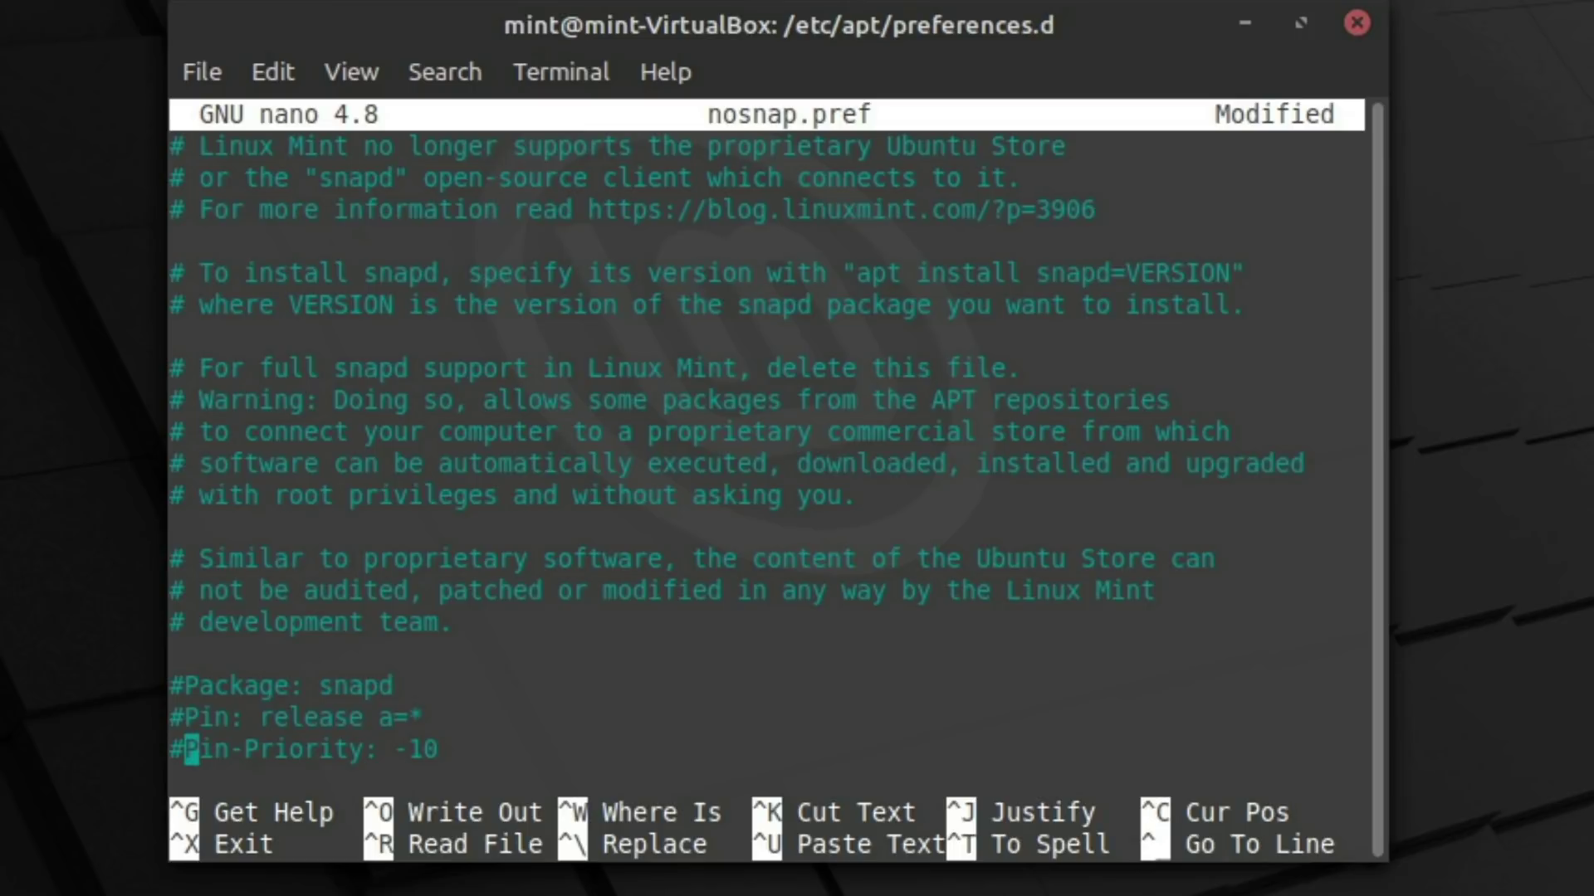
Save nosnap.pref under its existing name and exit nano
key(ctrl+x)
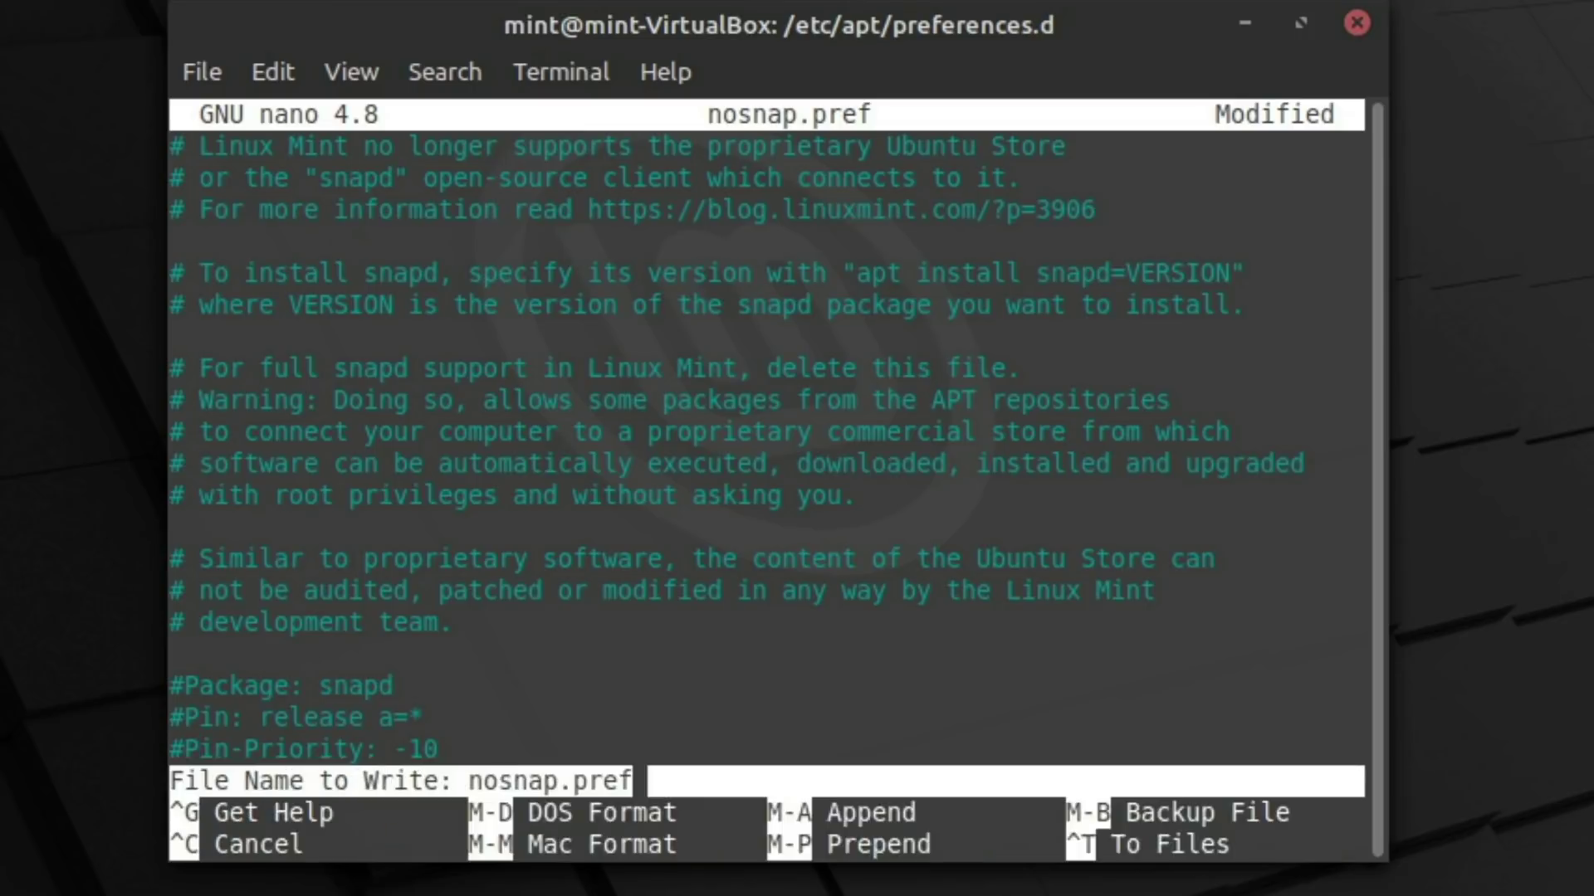
key(y)
key(Return)
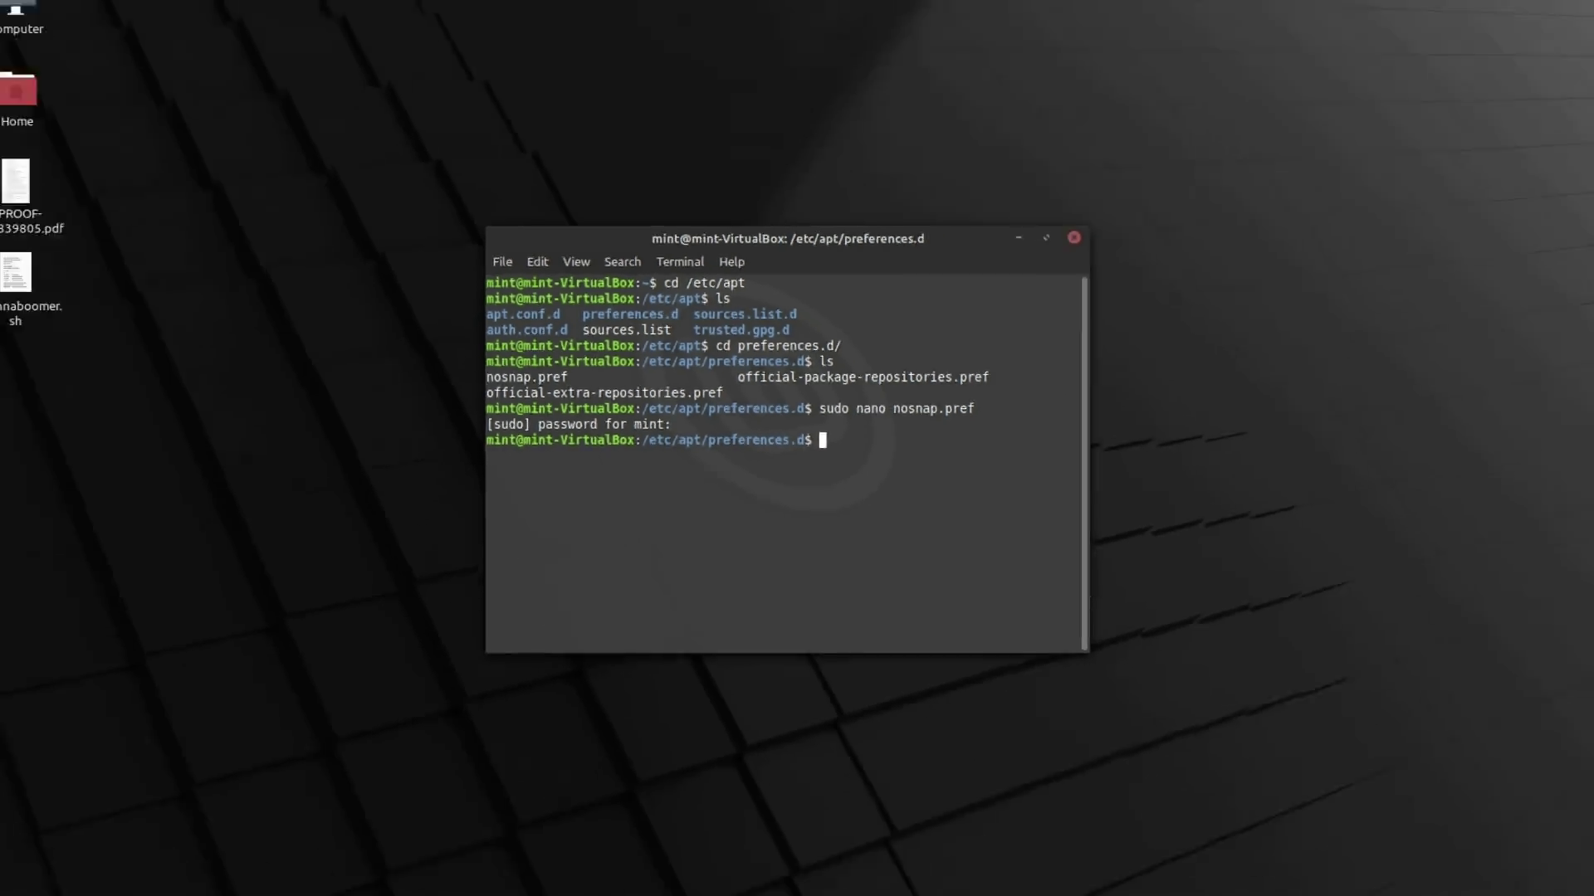
Launch Software Manager, search 'chromium' and open the Chromium-browser package details
key(super)
click(44, 496)
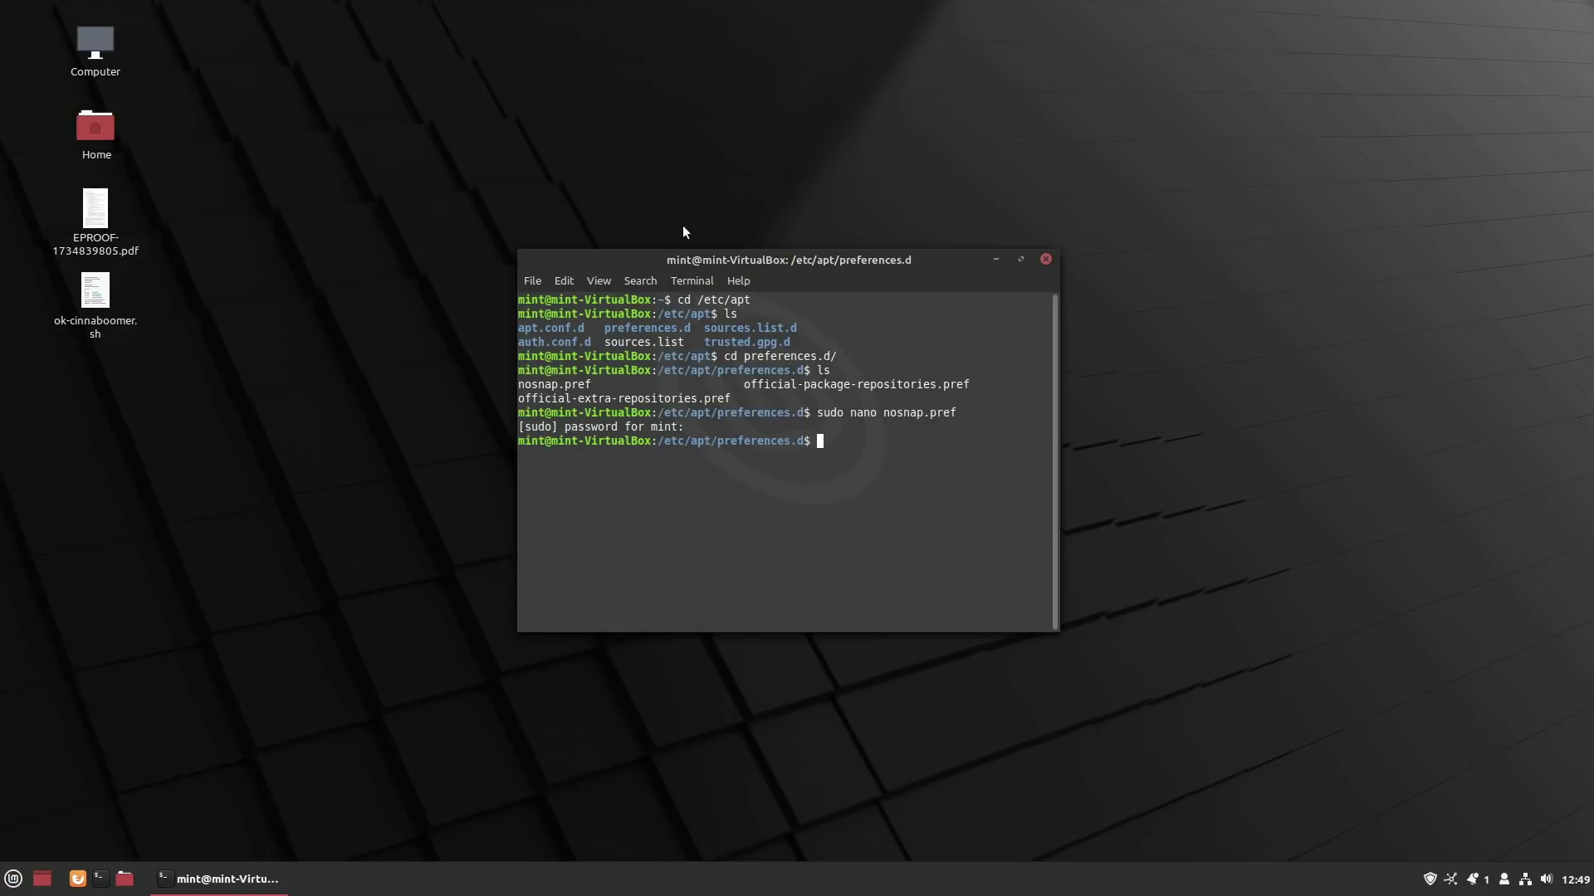
drag(845, 184, 745, 196)
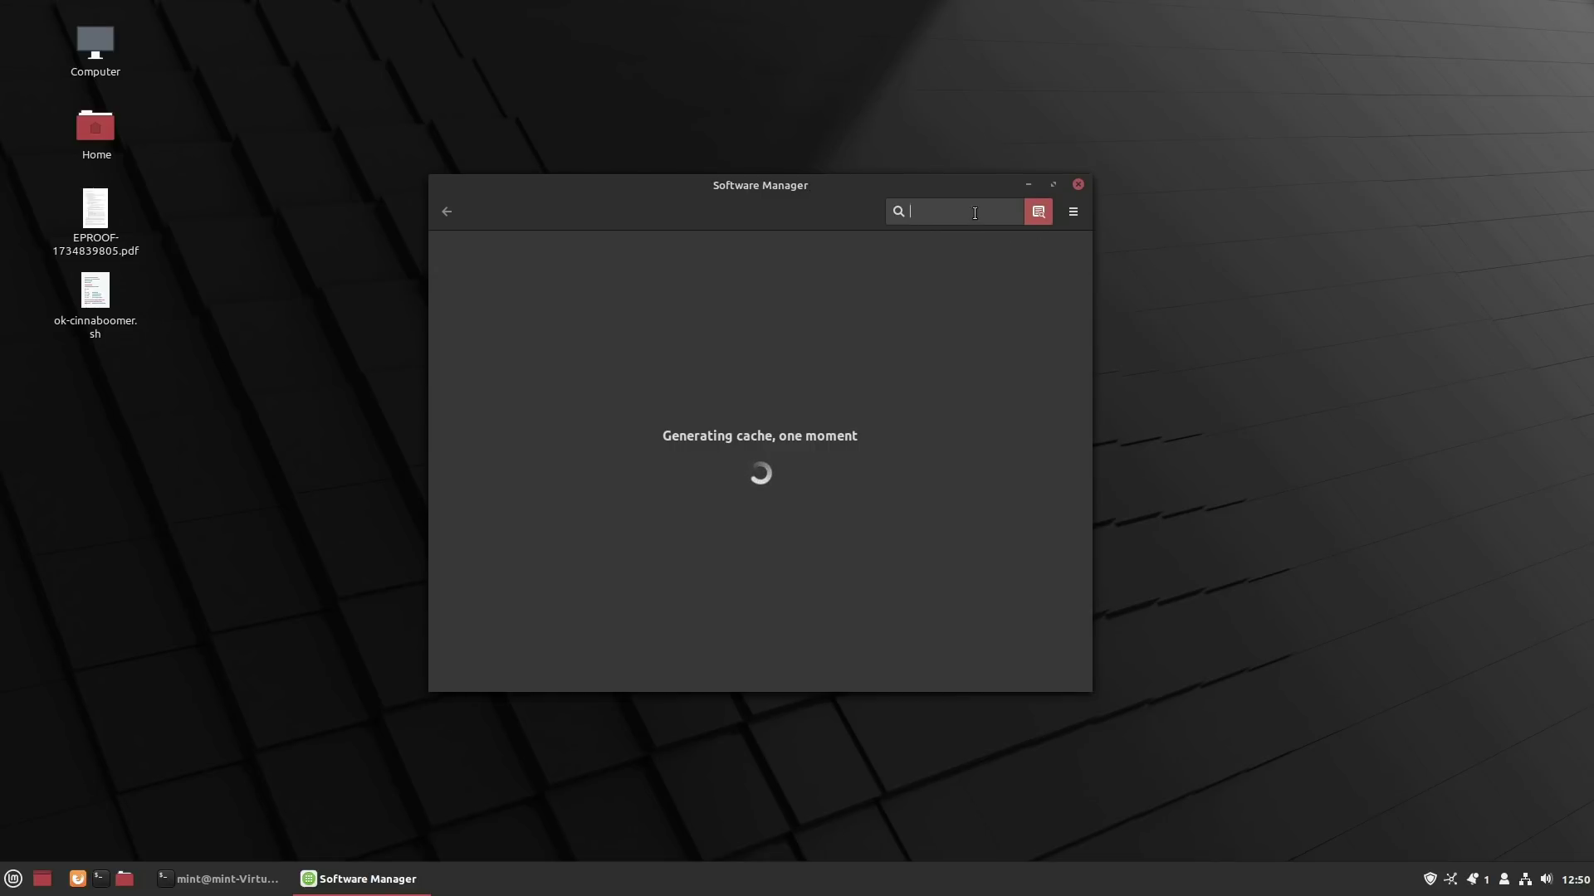
text(chromm)
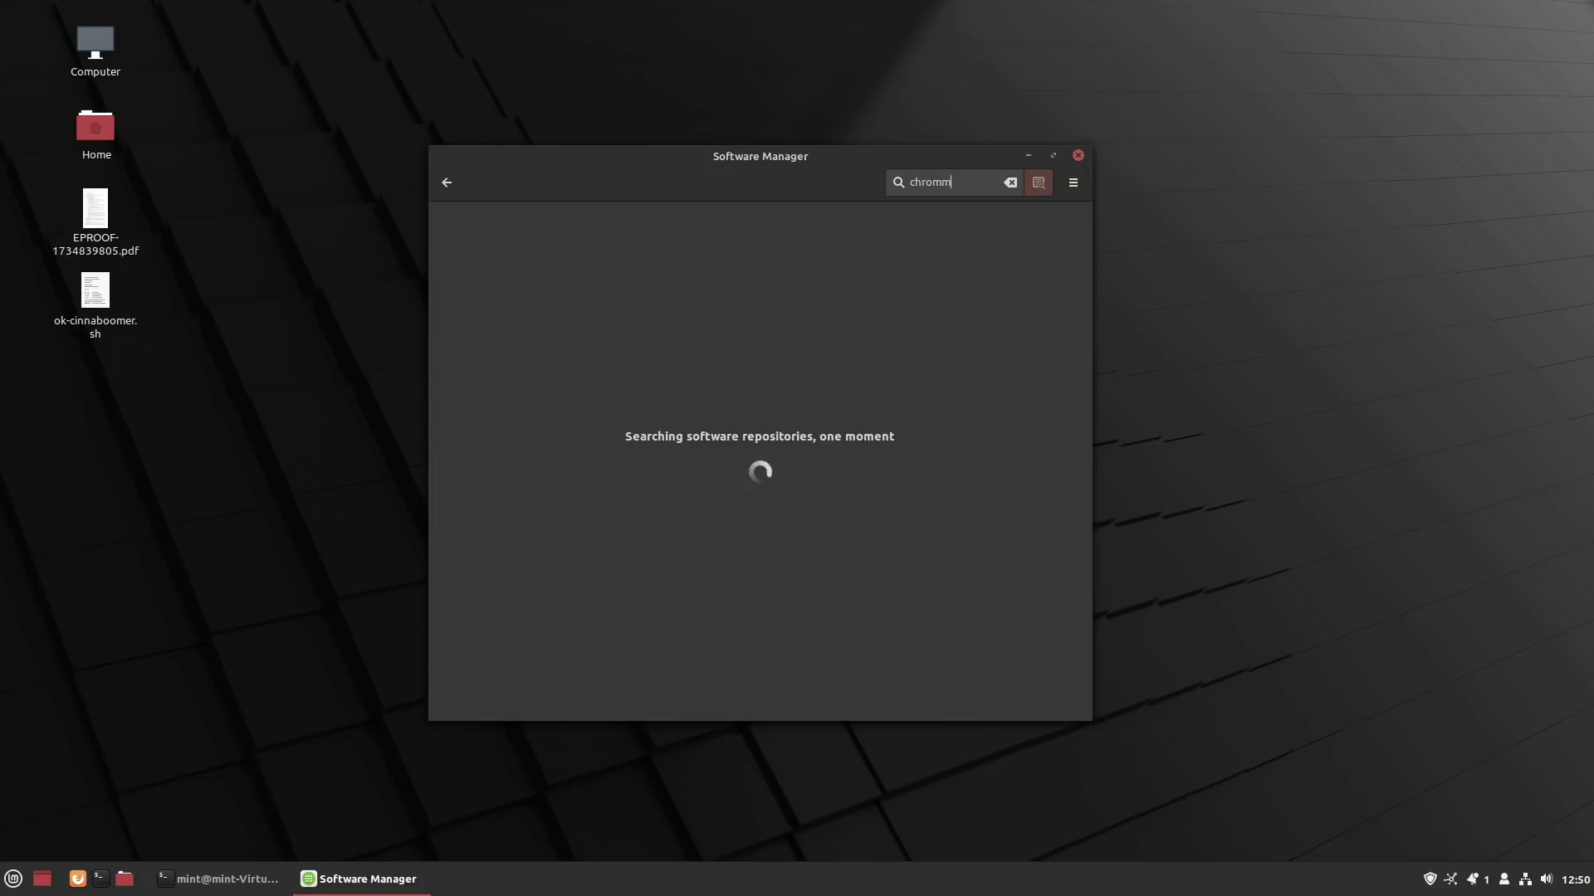
key(BackSpace)
text(mium)
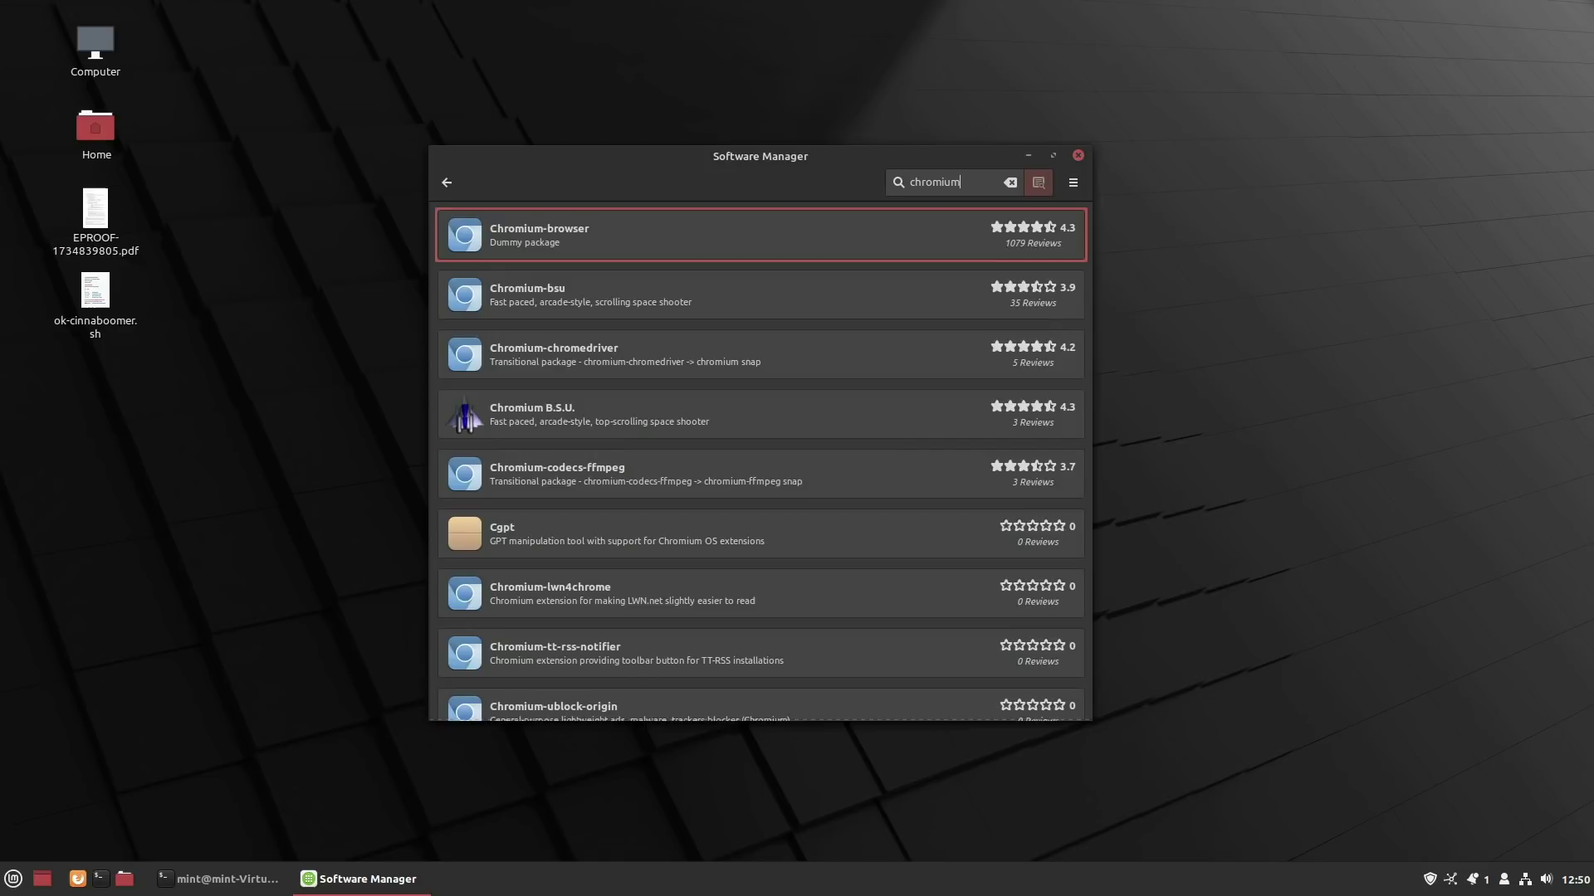
click(538, 229)
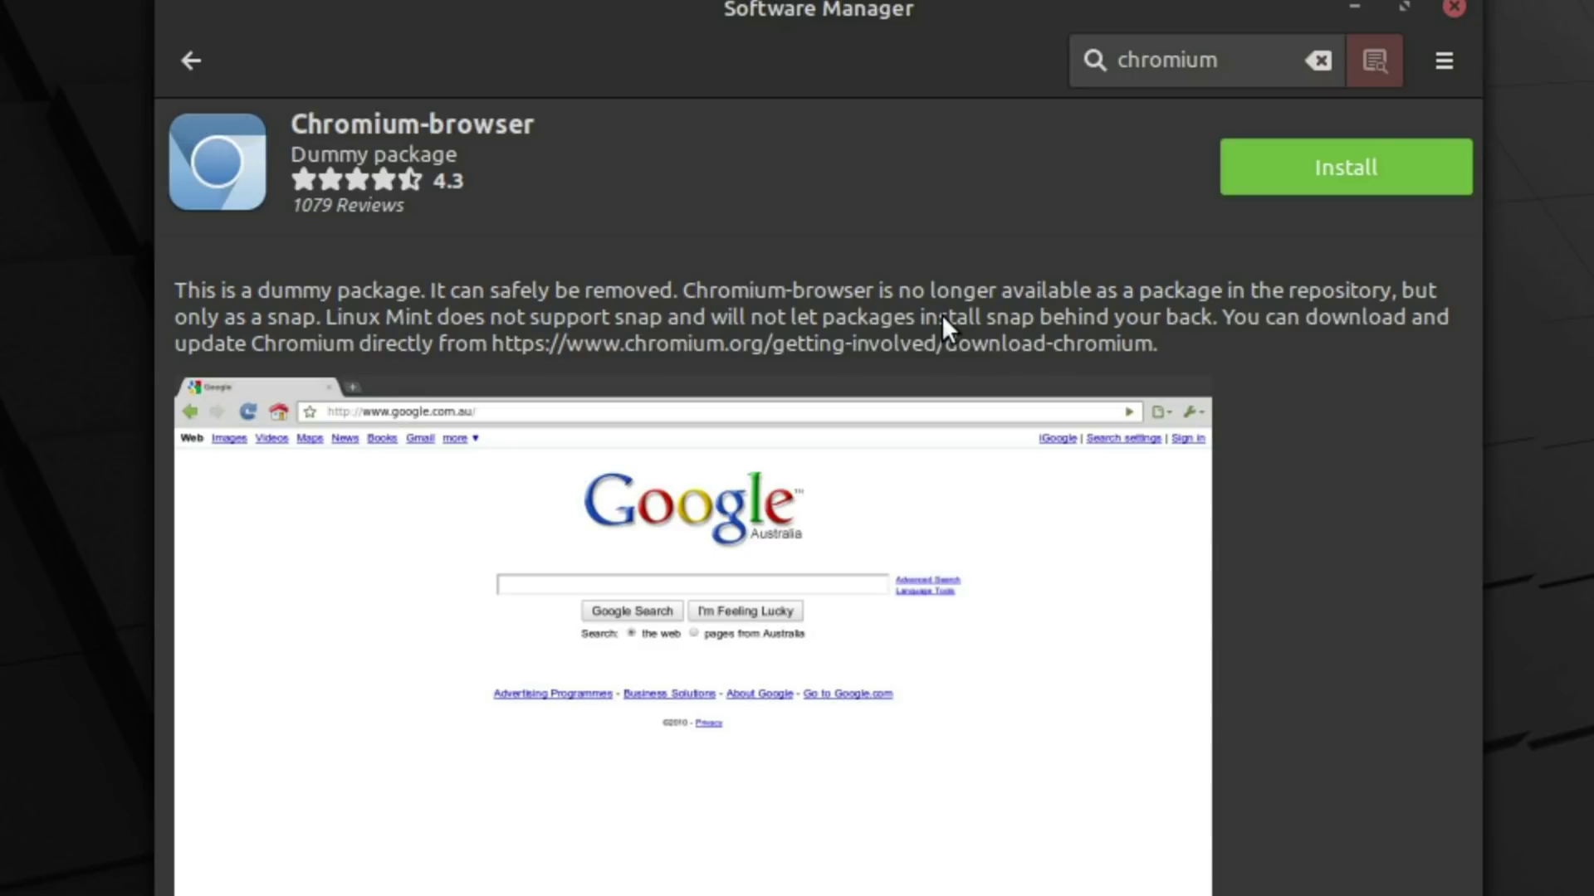
drag(903, 11, 1212, 176)
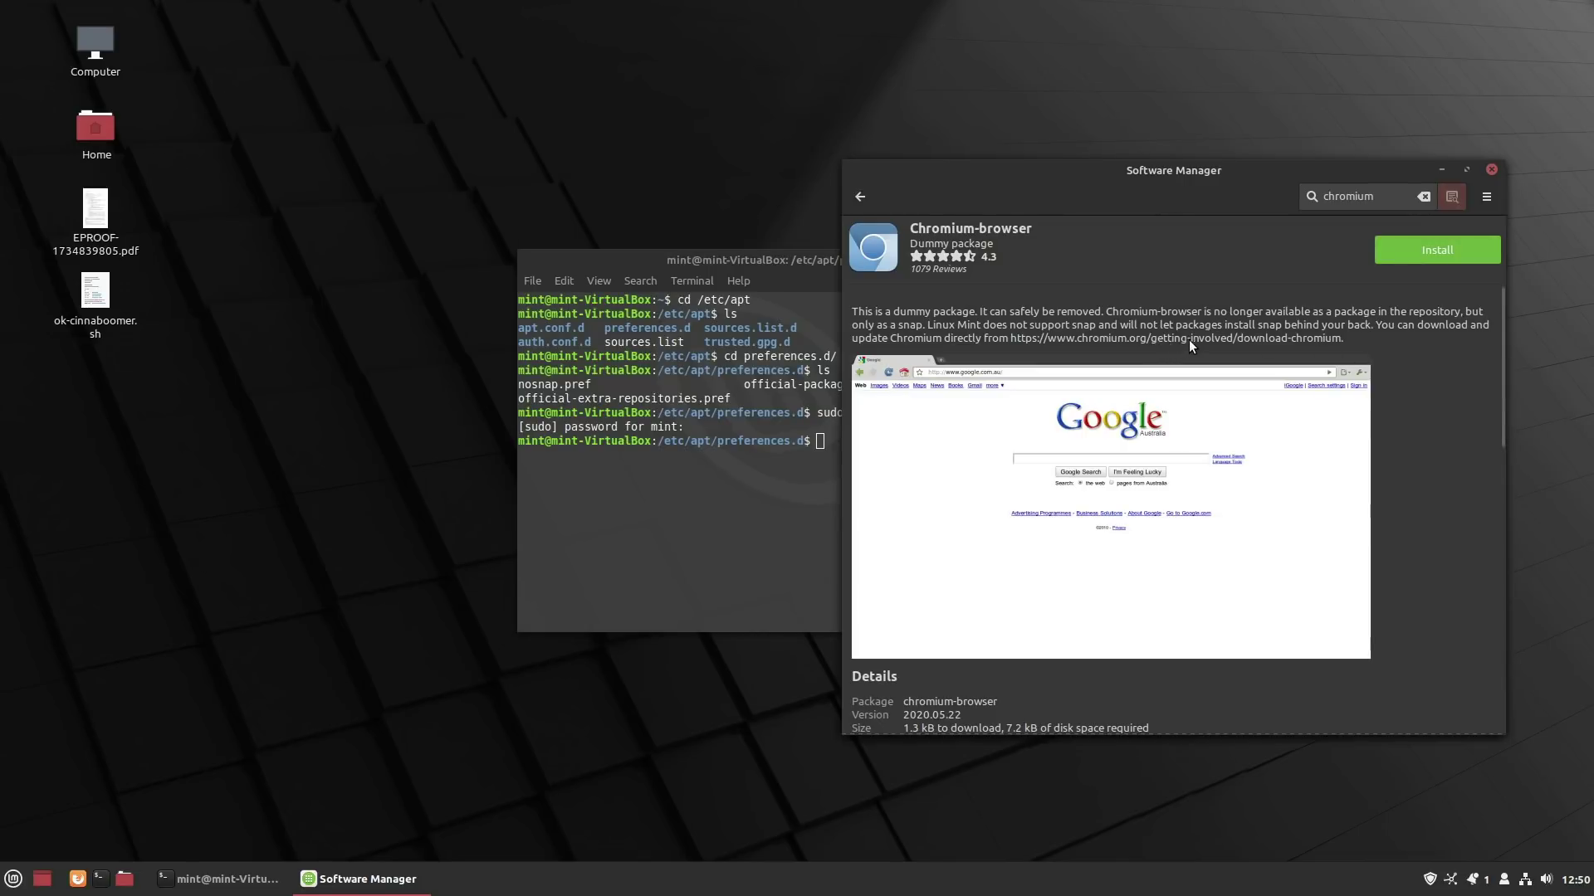
Launch Firefox, go to chromium.org and open the Chromium project page
click(78, 878)
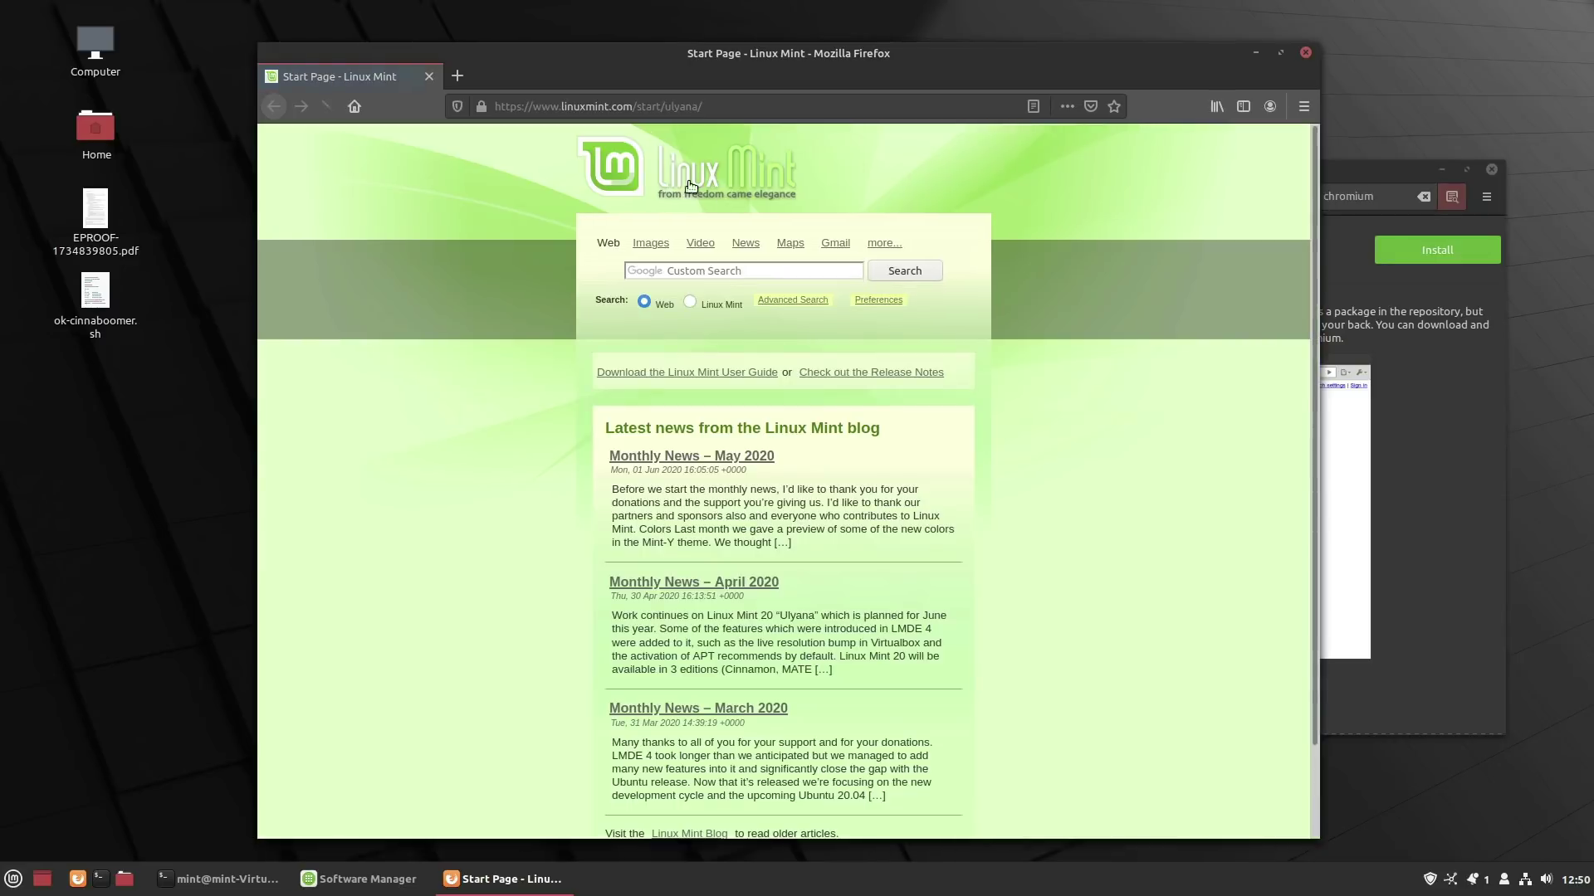
click(720, 106)
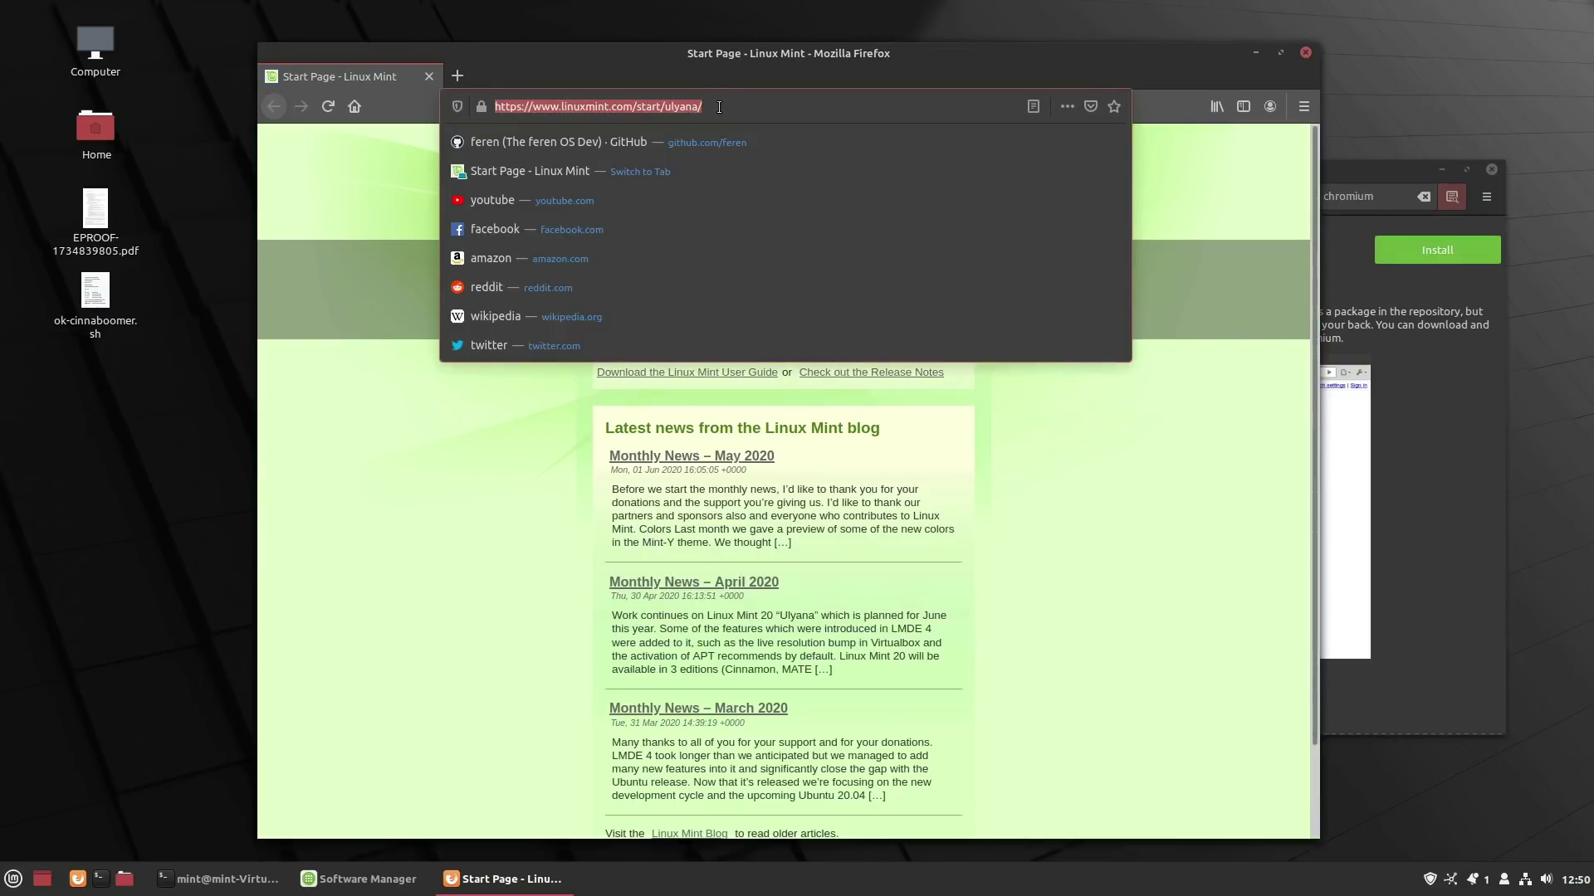
text(chromium.org)
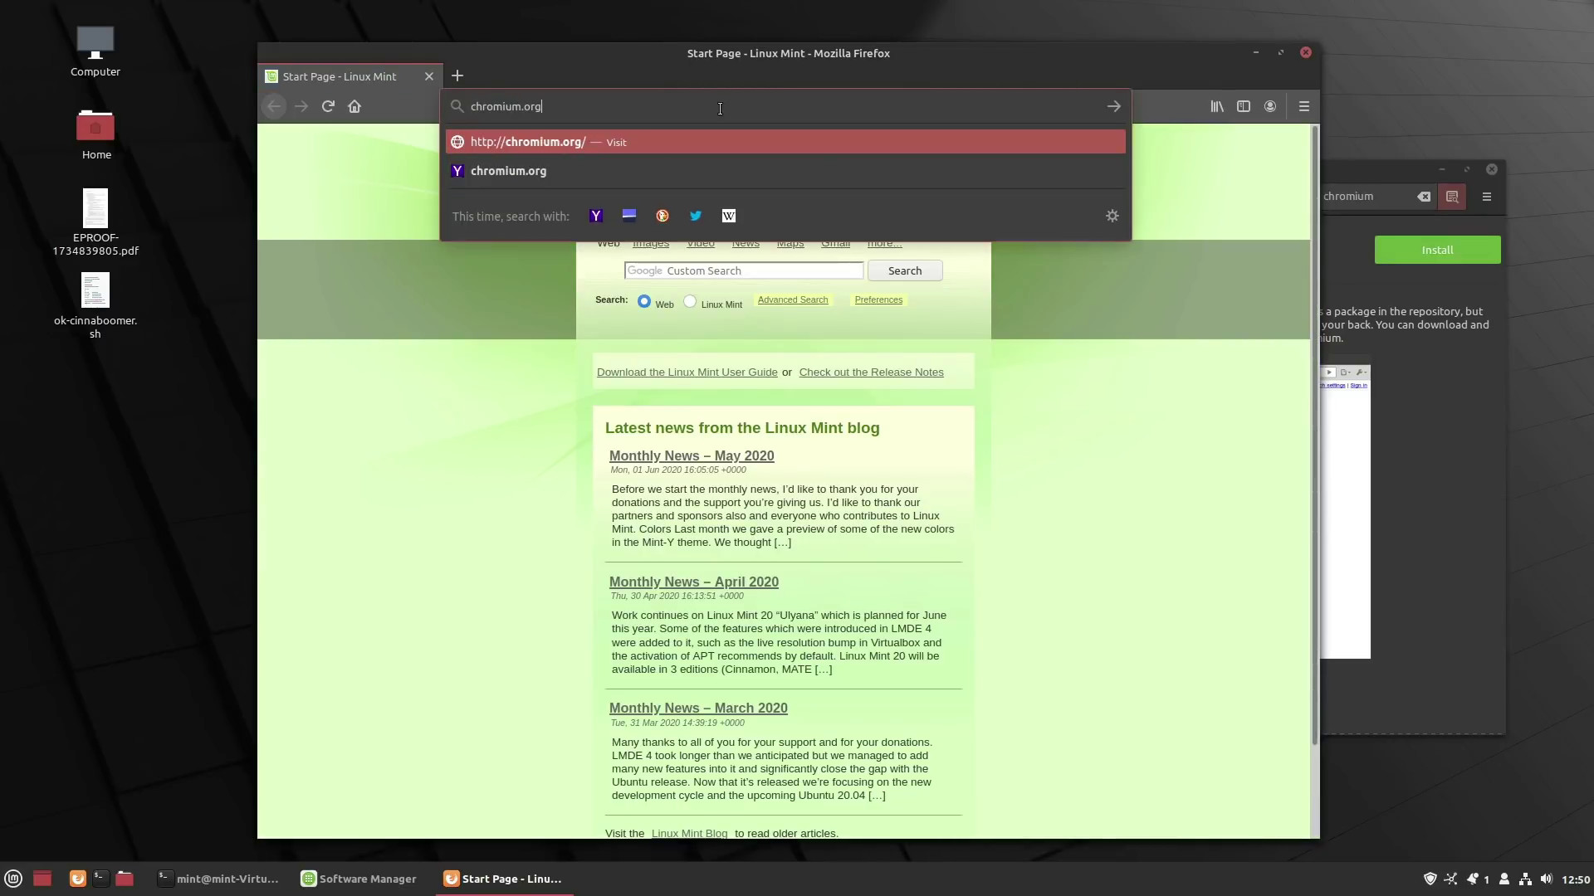
key(Return)
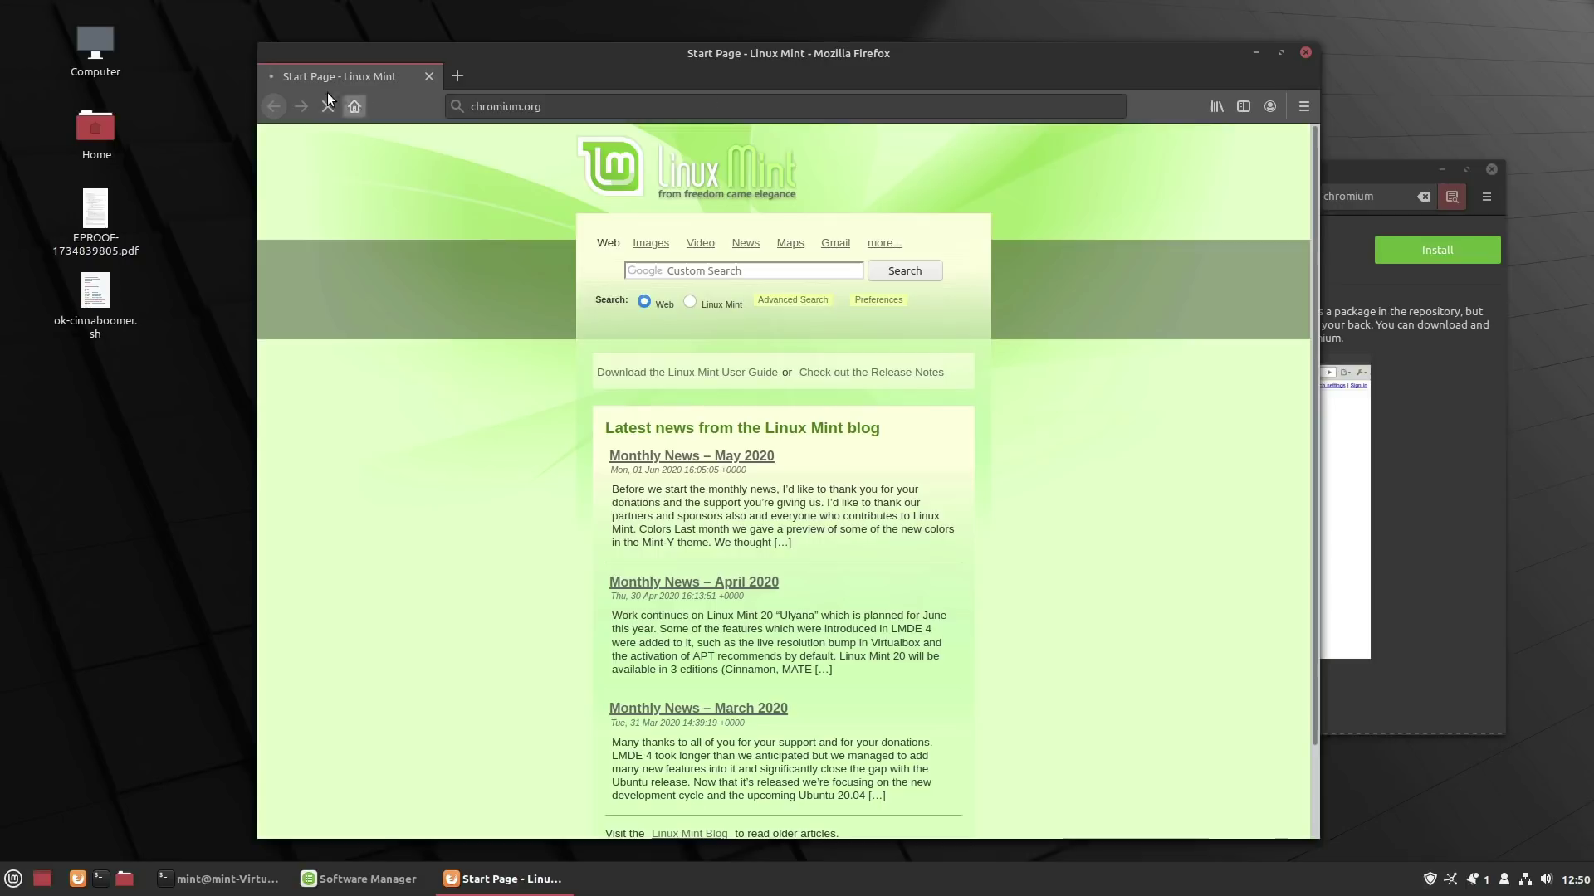
drag(687, 58, 444, 72)
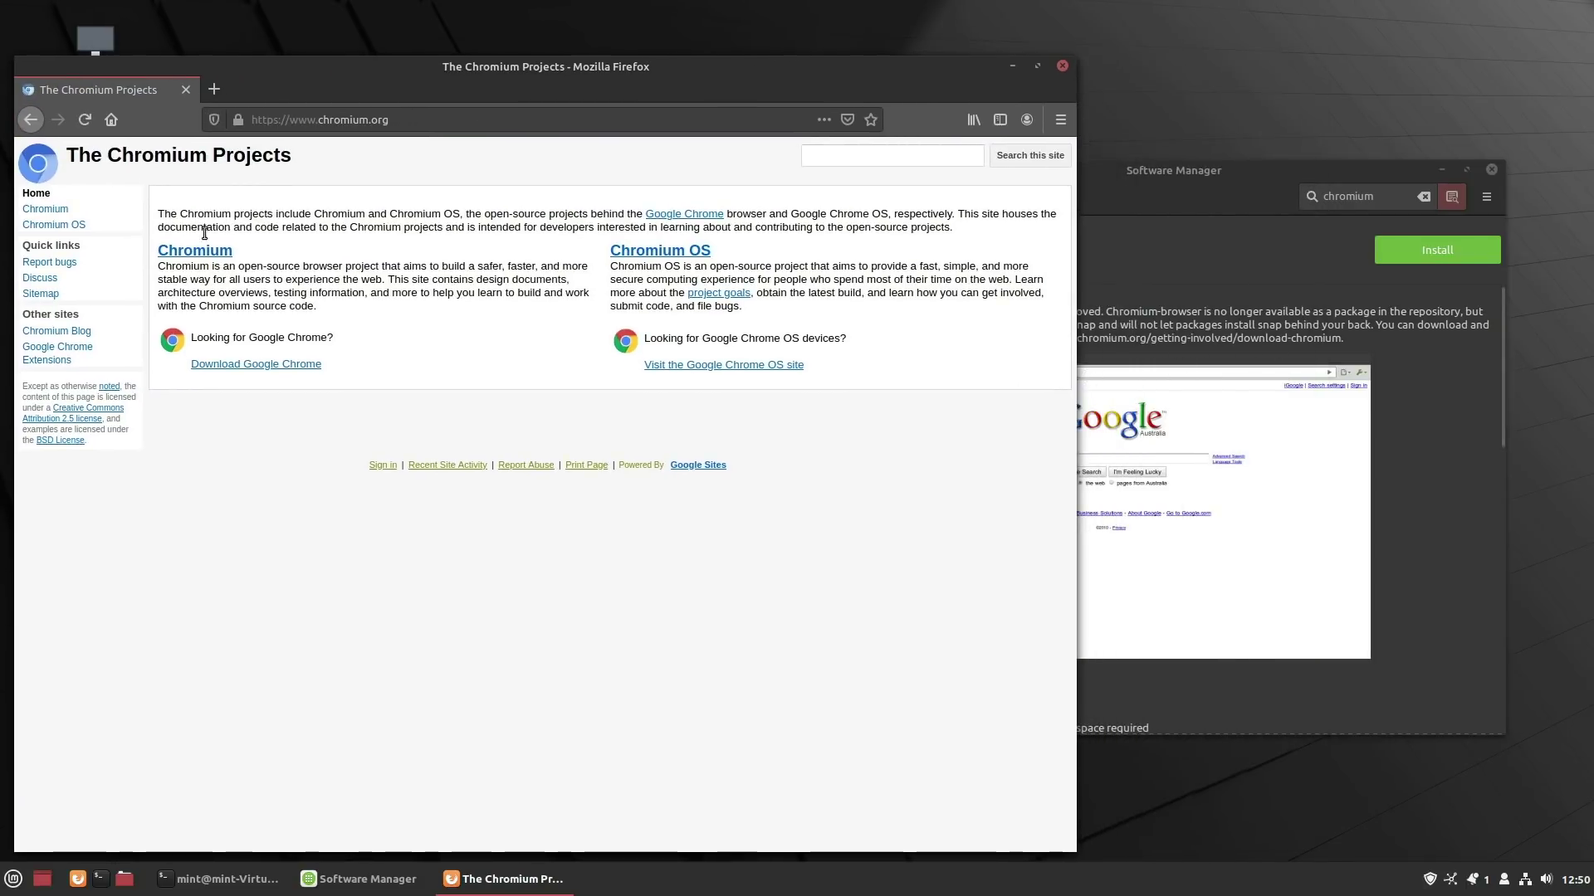
drag(392, 63, 558, 49)
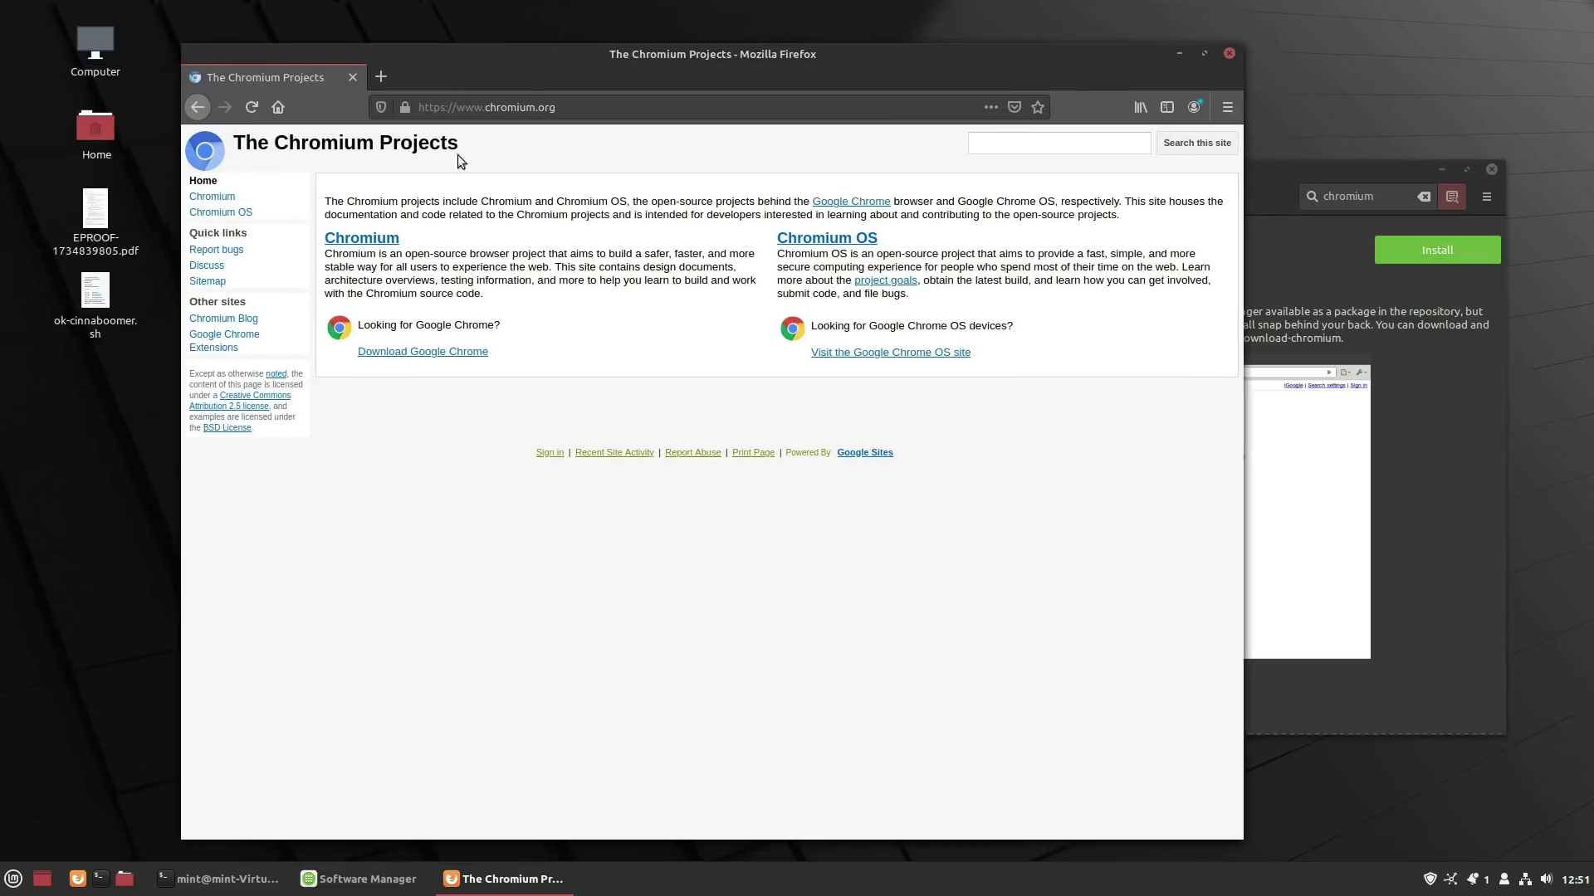
click(374, 239)
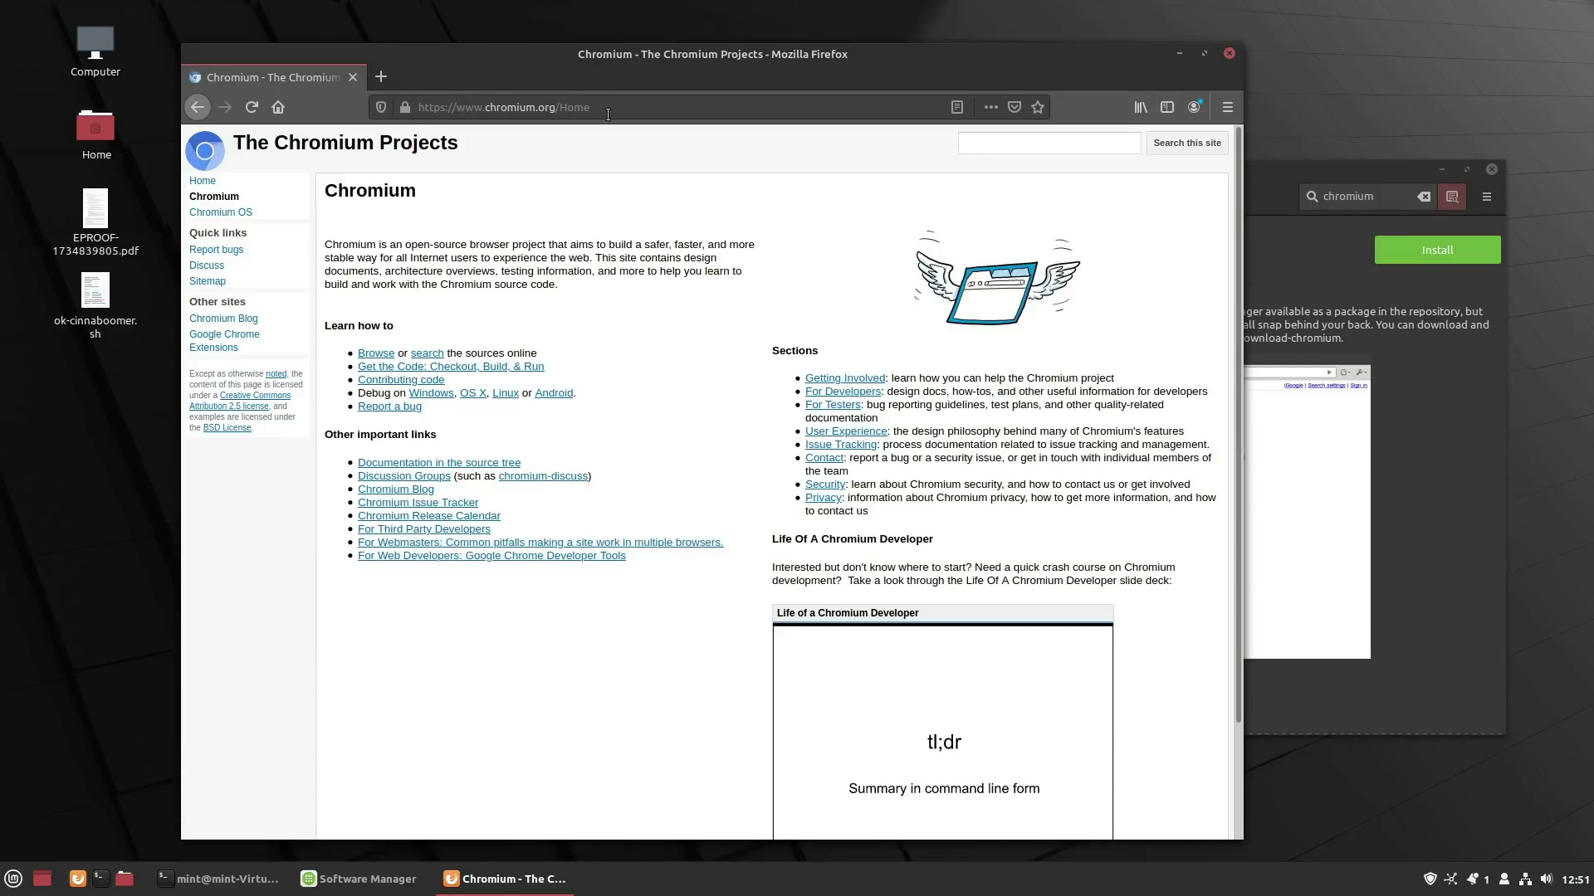
Change the address to chromium.org/getting-involved/download-chromium and load it
drag(635, 62, 555, 77)
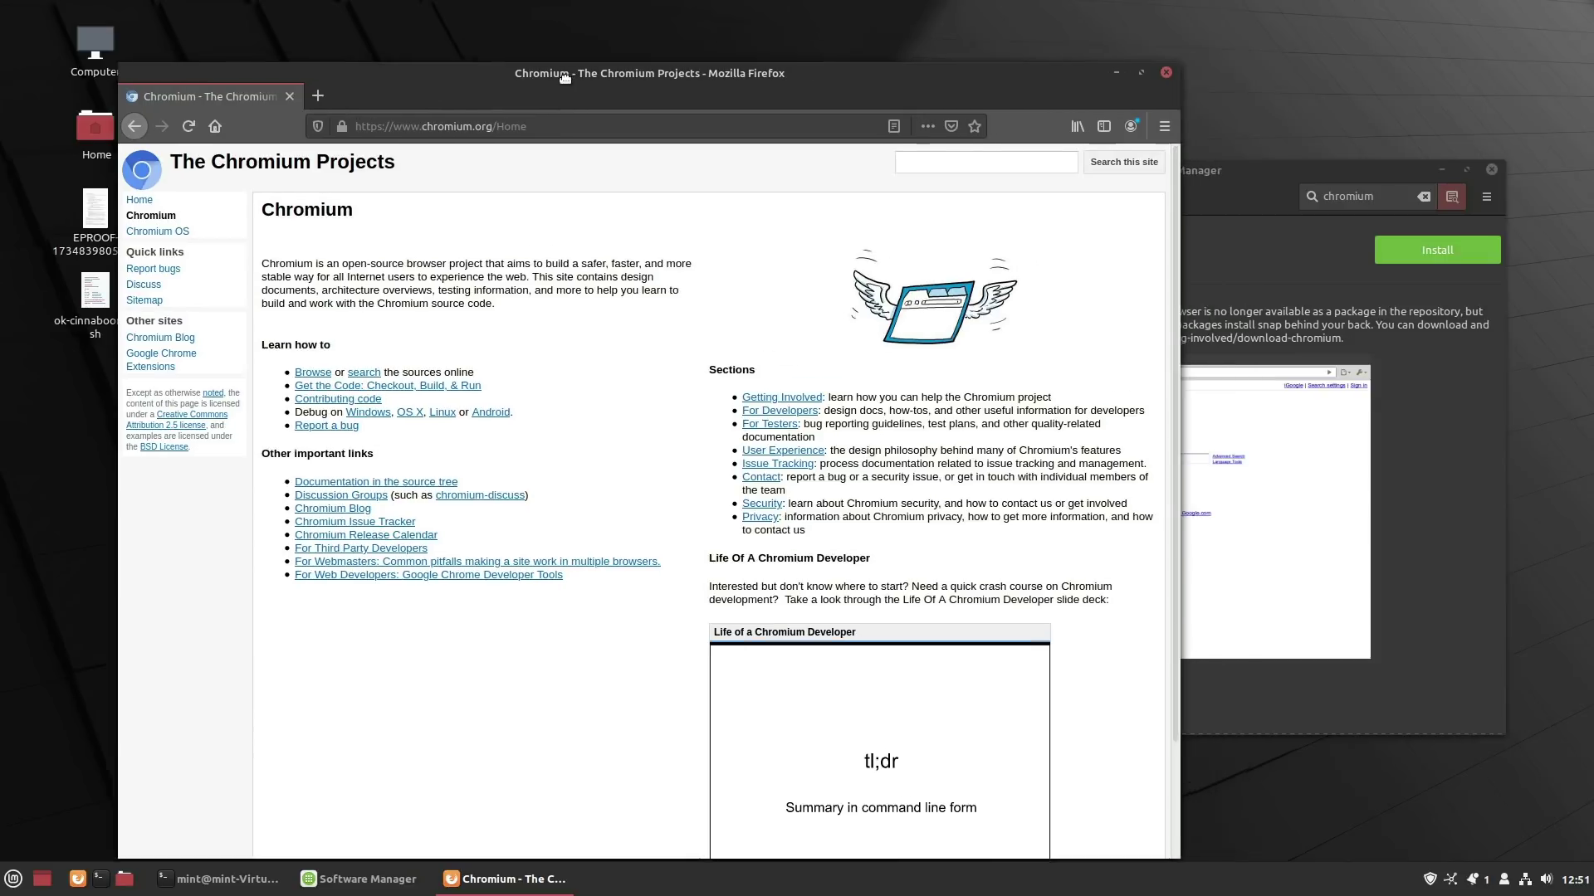
click(522, 122)
click(526, 123)
key(BackSpace)
key(BackSpace)
key(BackSpace)
key(BackSpace)
text(getting-invol)
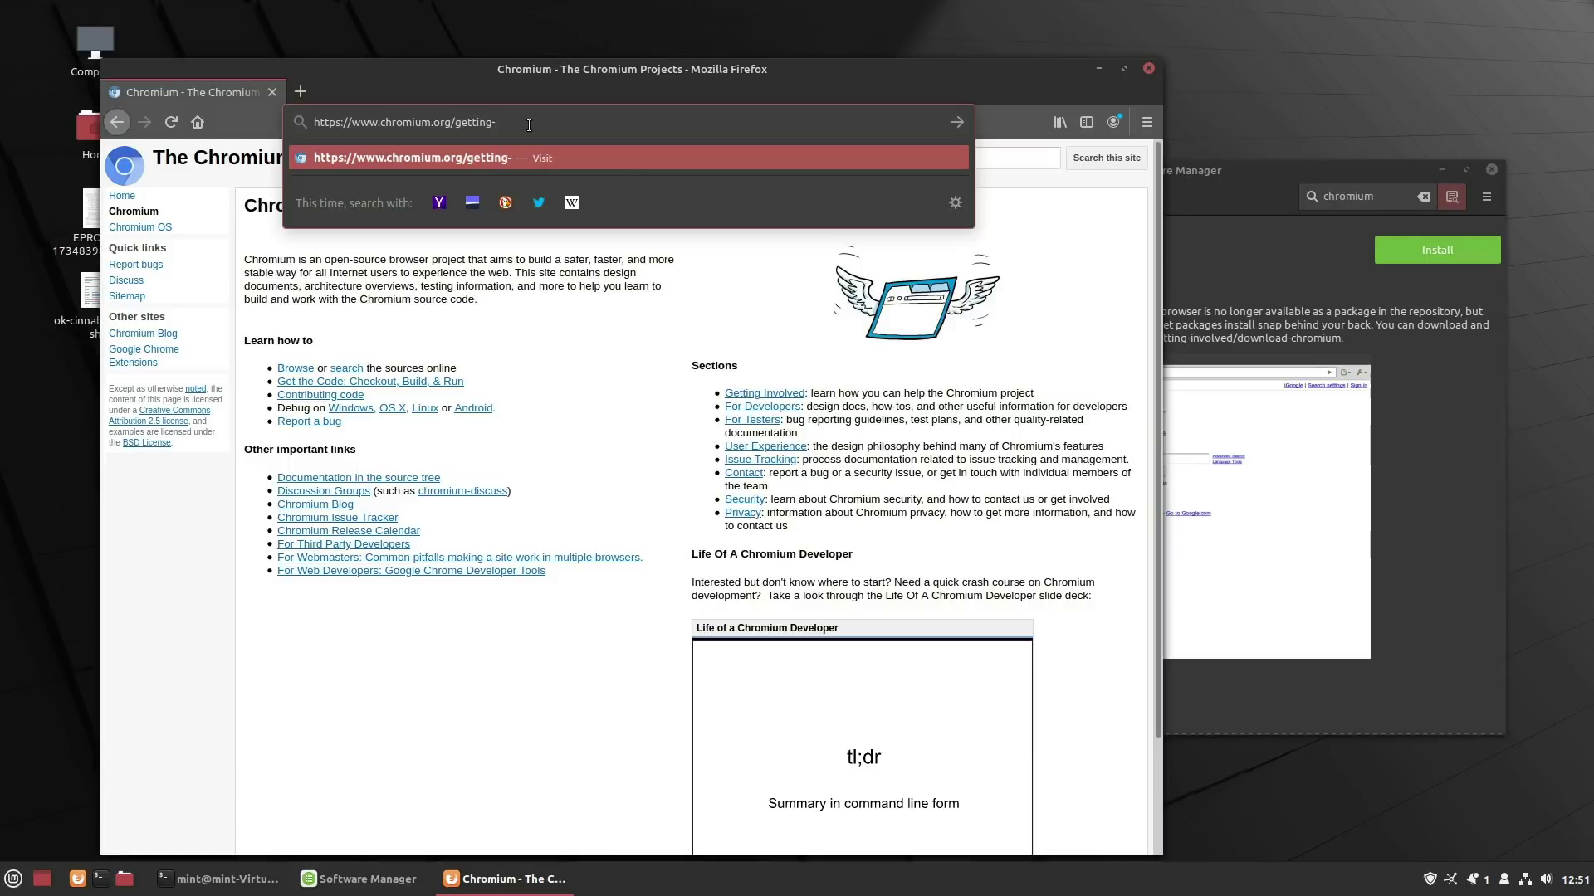
text(ed)
text(/download-)
text(chromium)
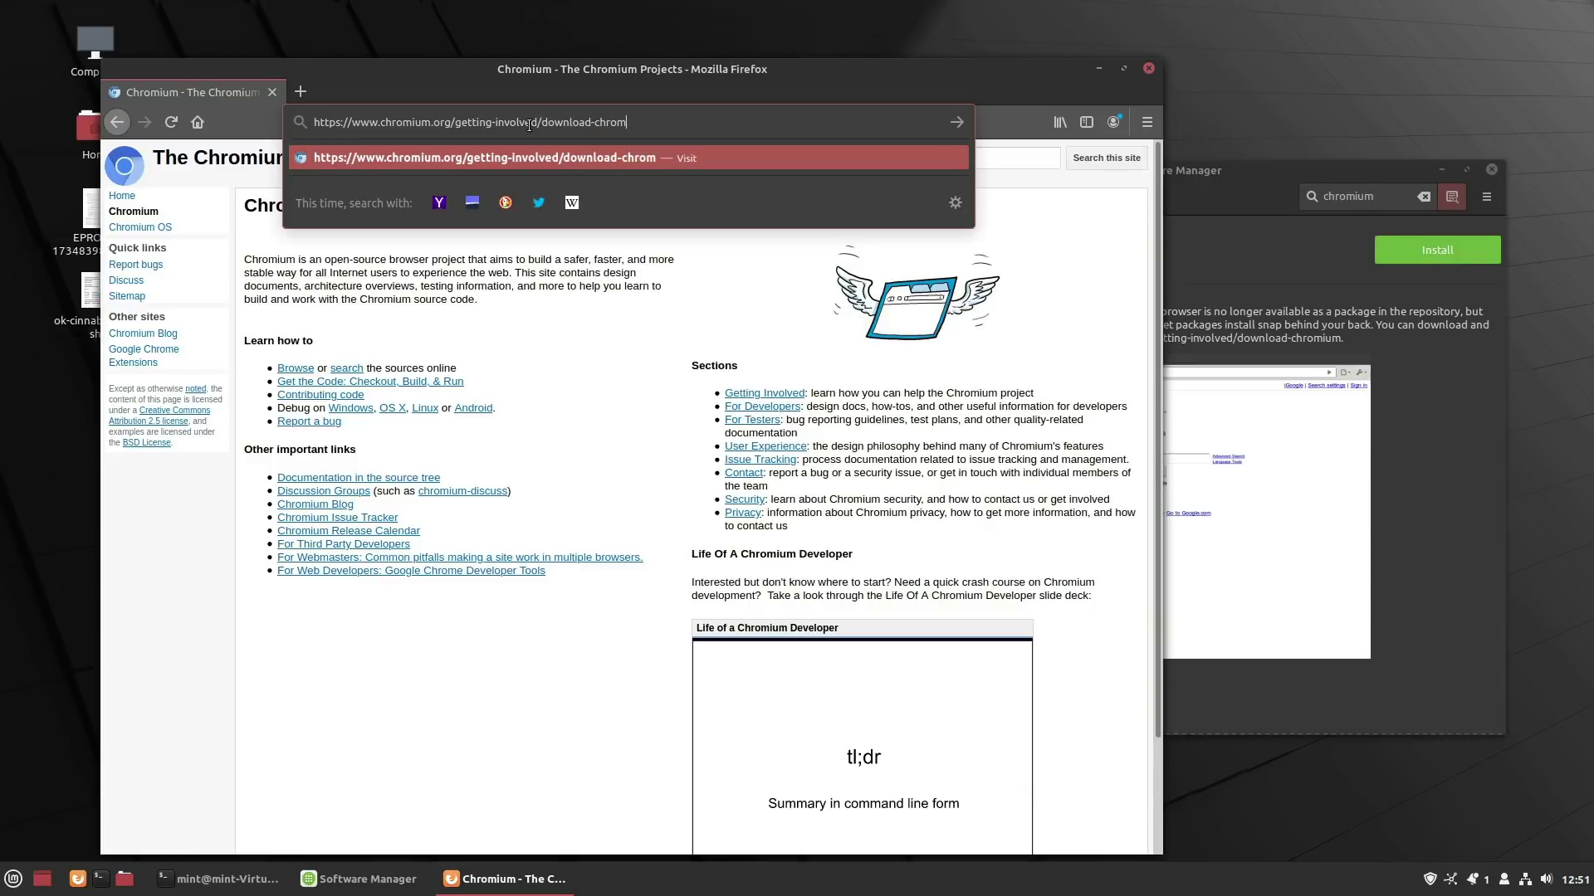
key(Return)
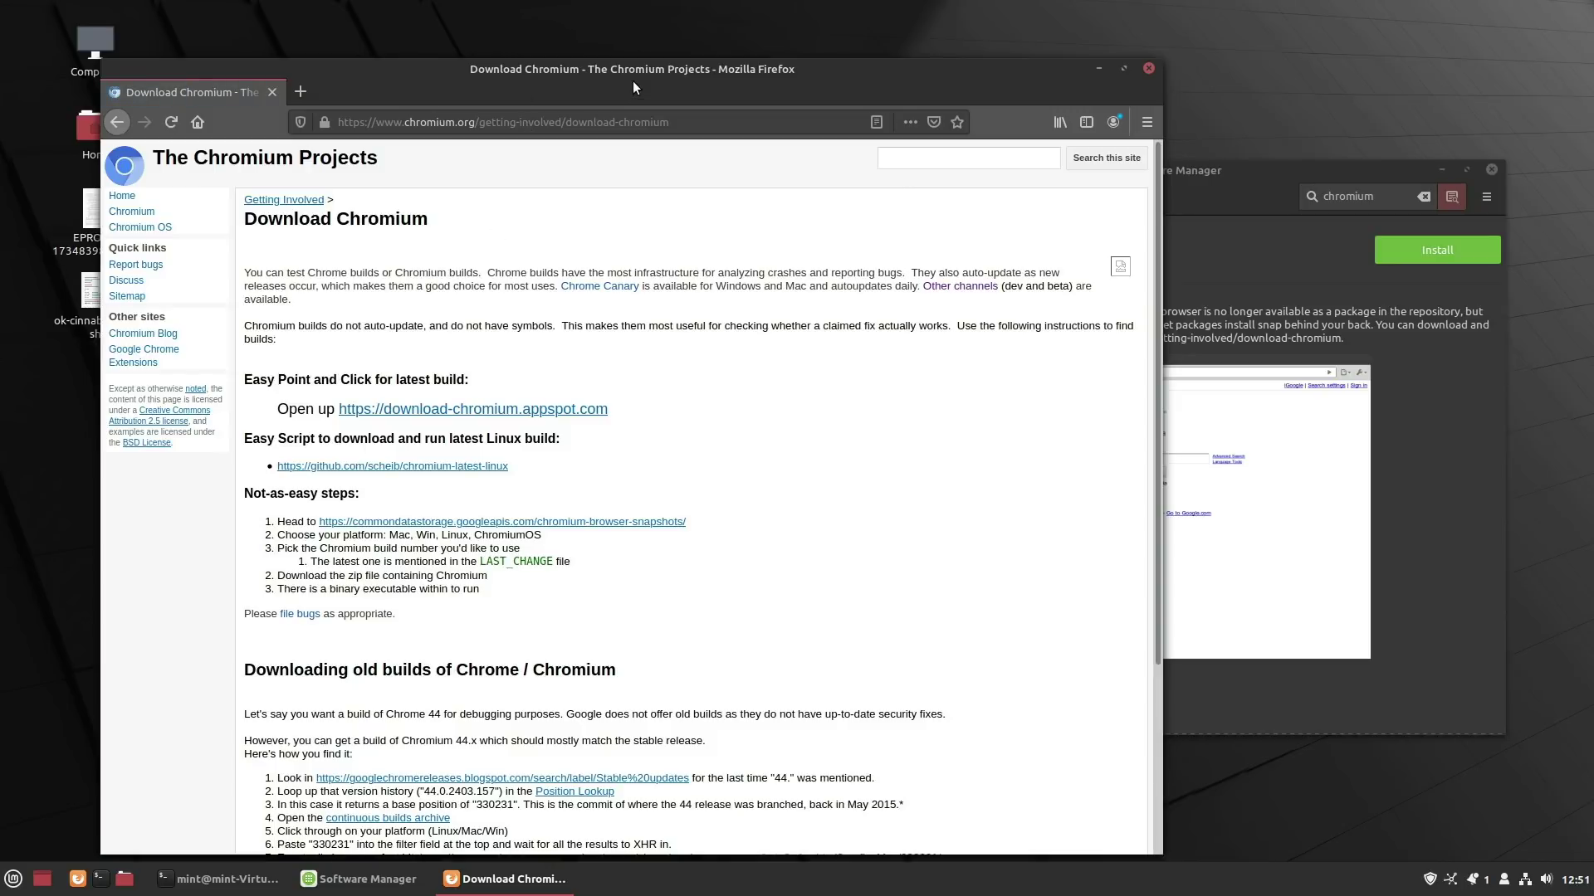
Save the latest Linux x64 build, chrome-linux.zip, from download-chromium.appspot.com to disk
drag(634, 73, 703, 61)
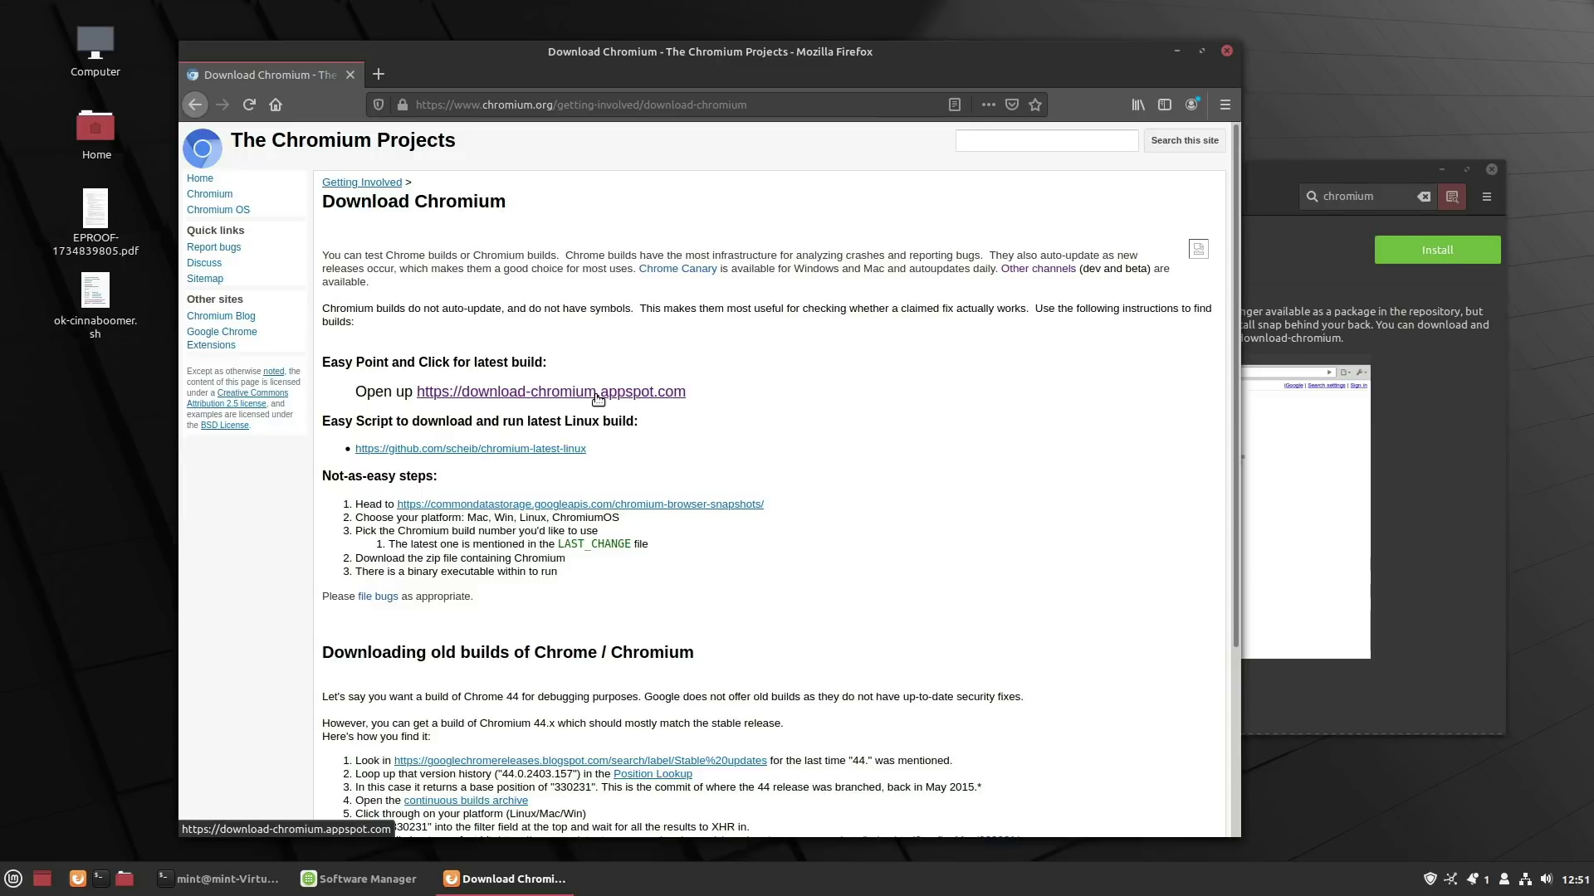
click(598, 400)
click(780, 355)
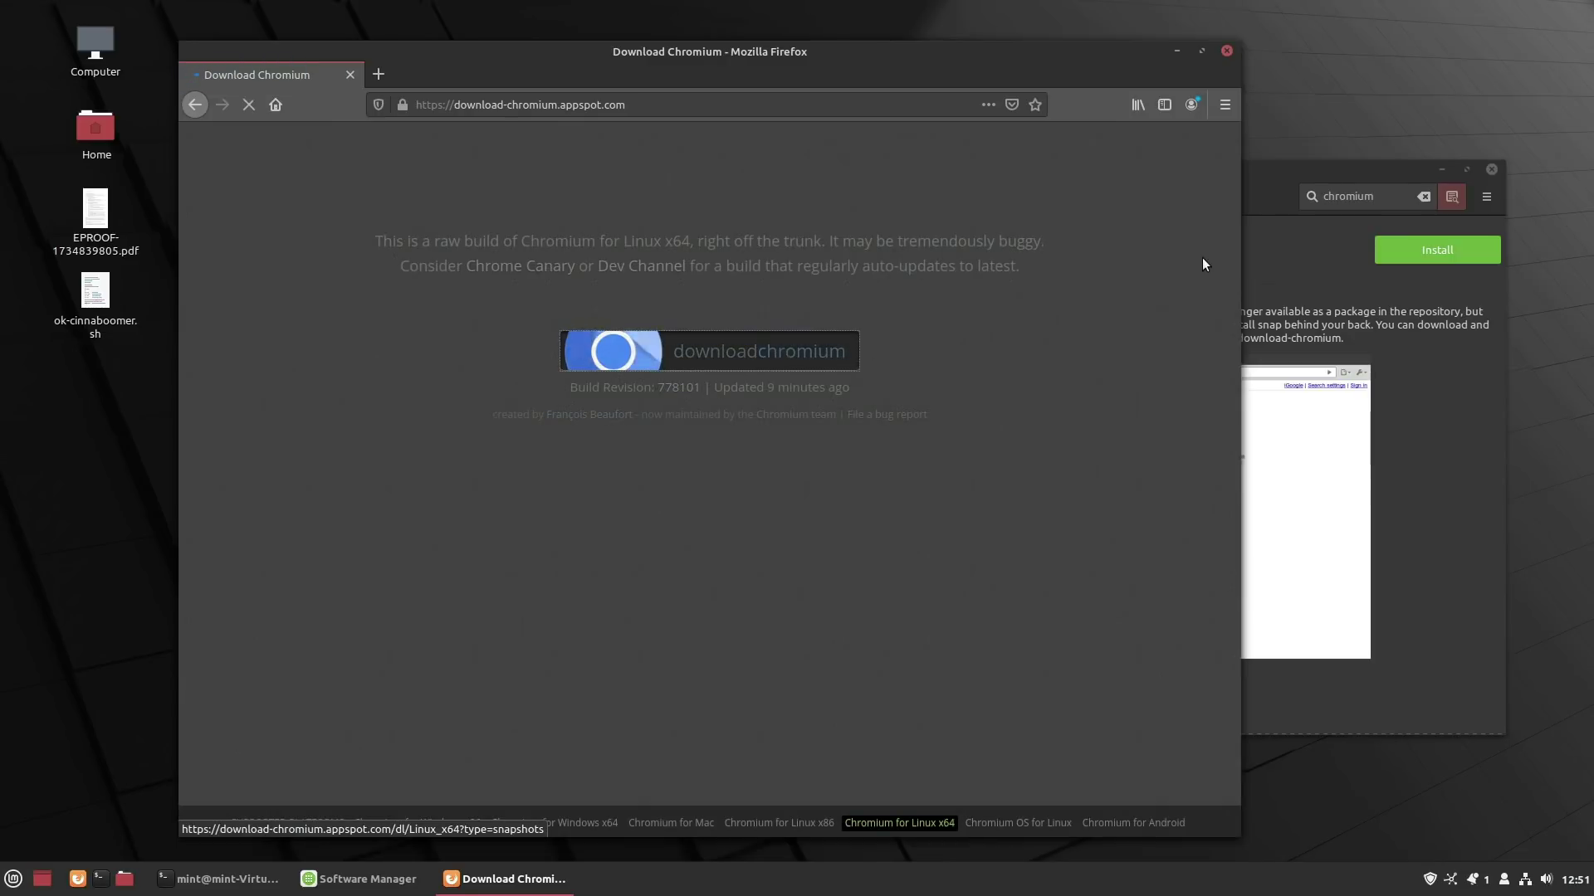
drag(774, 57, 987, 53)
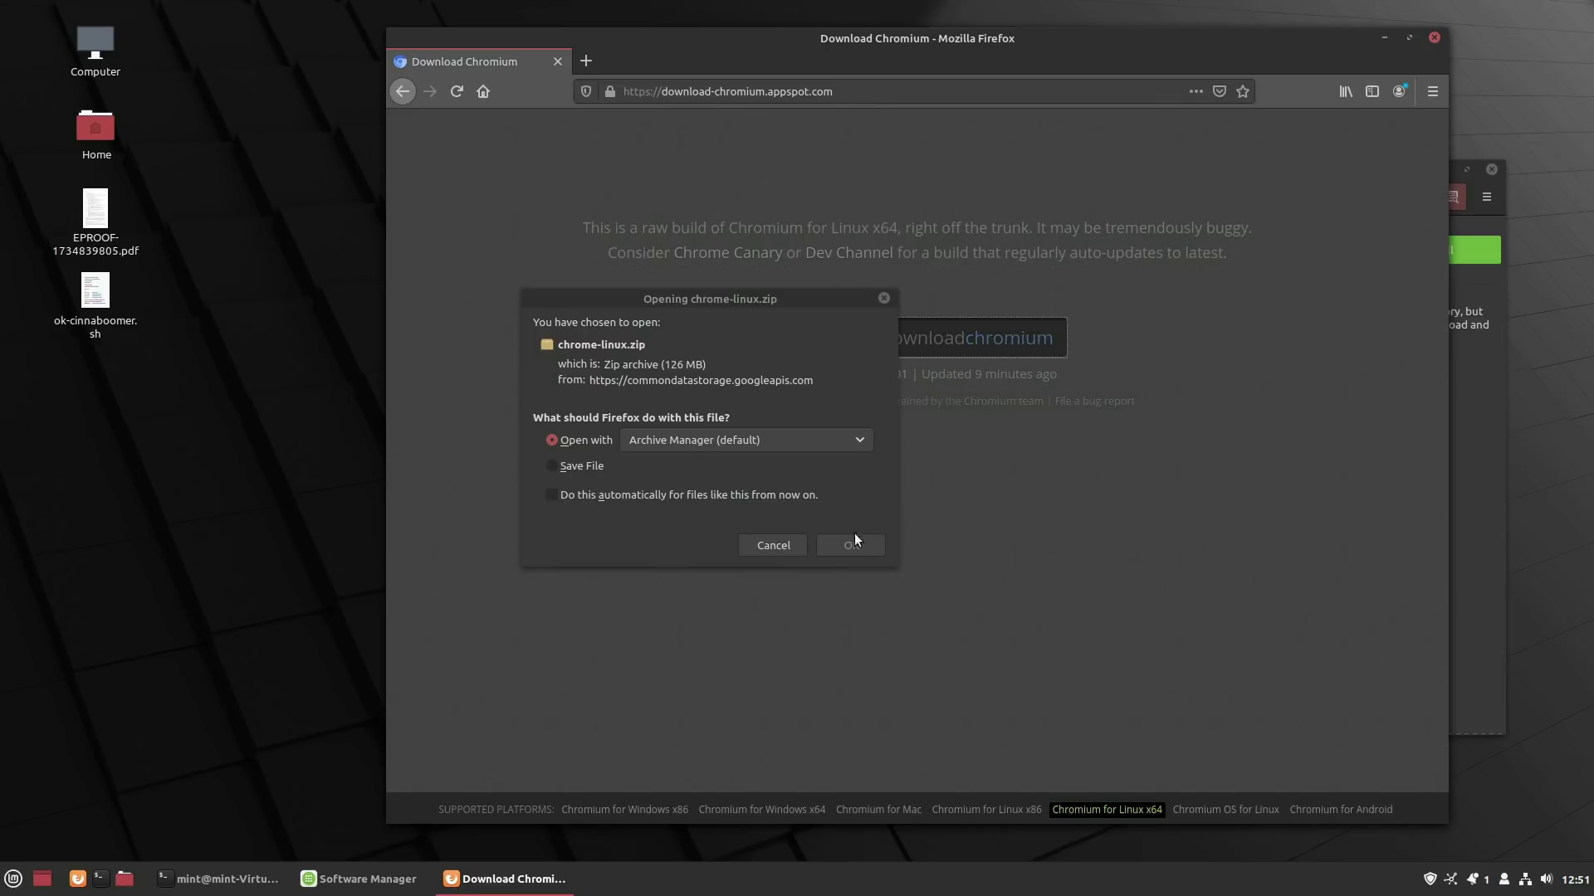
click(588, 464)
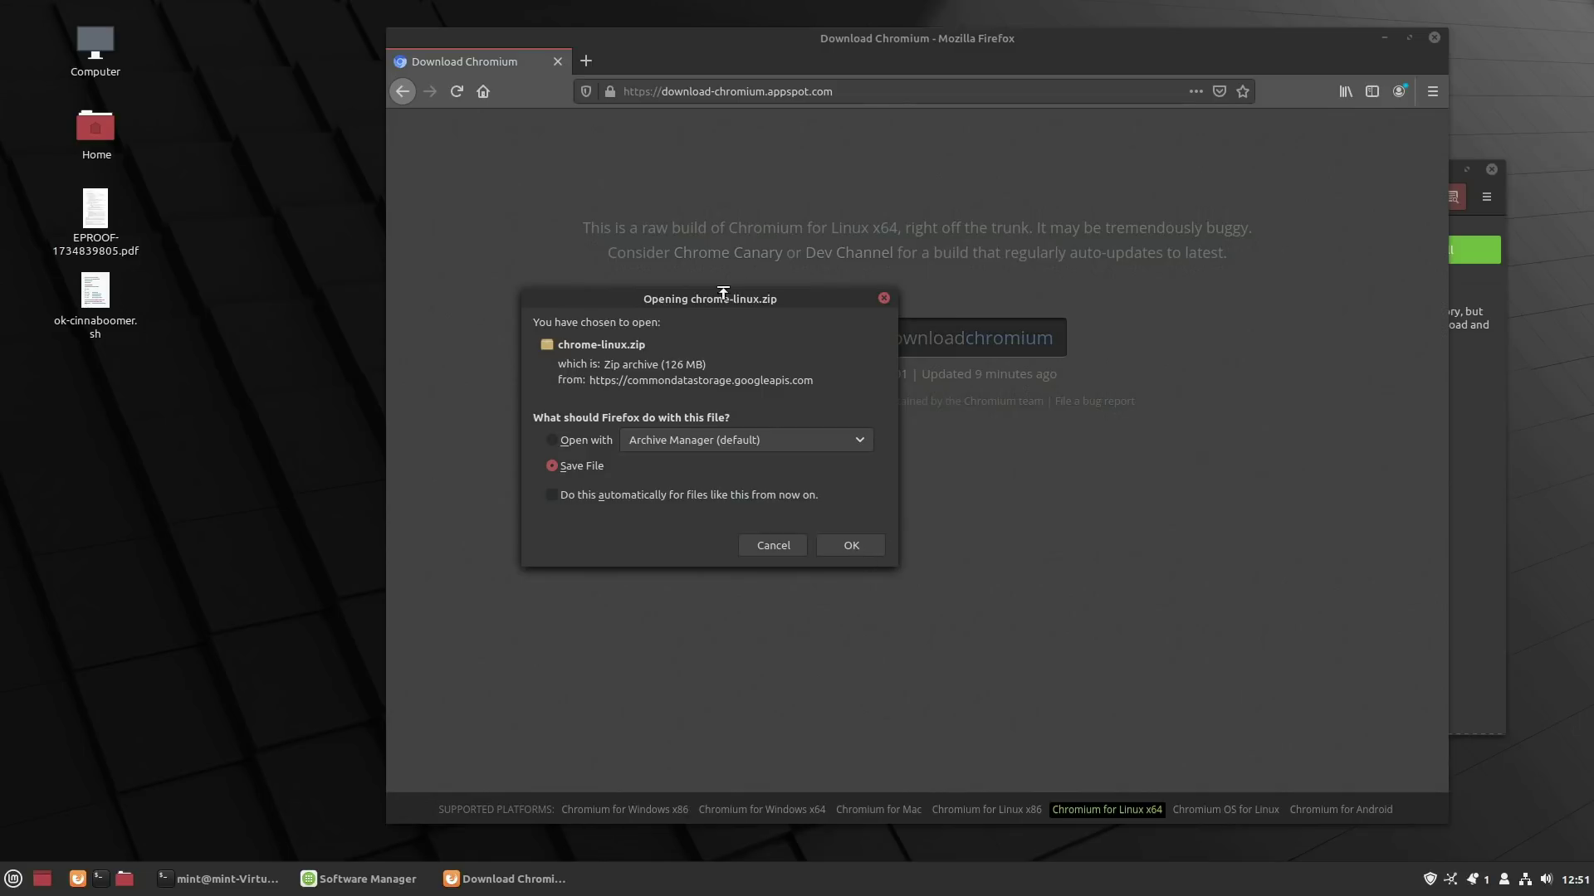
drag(729, 302, 789, 299)
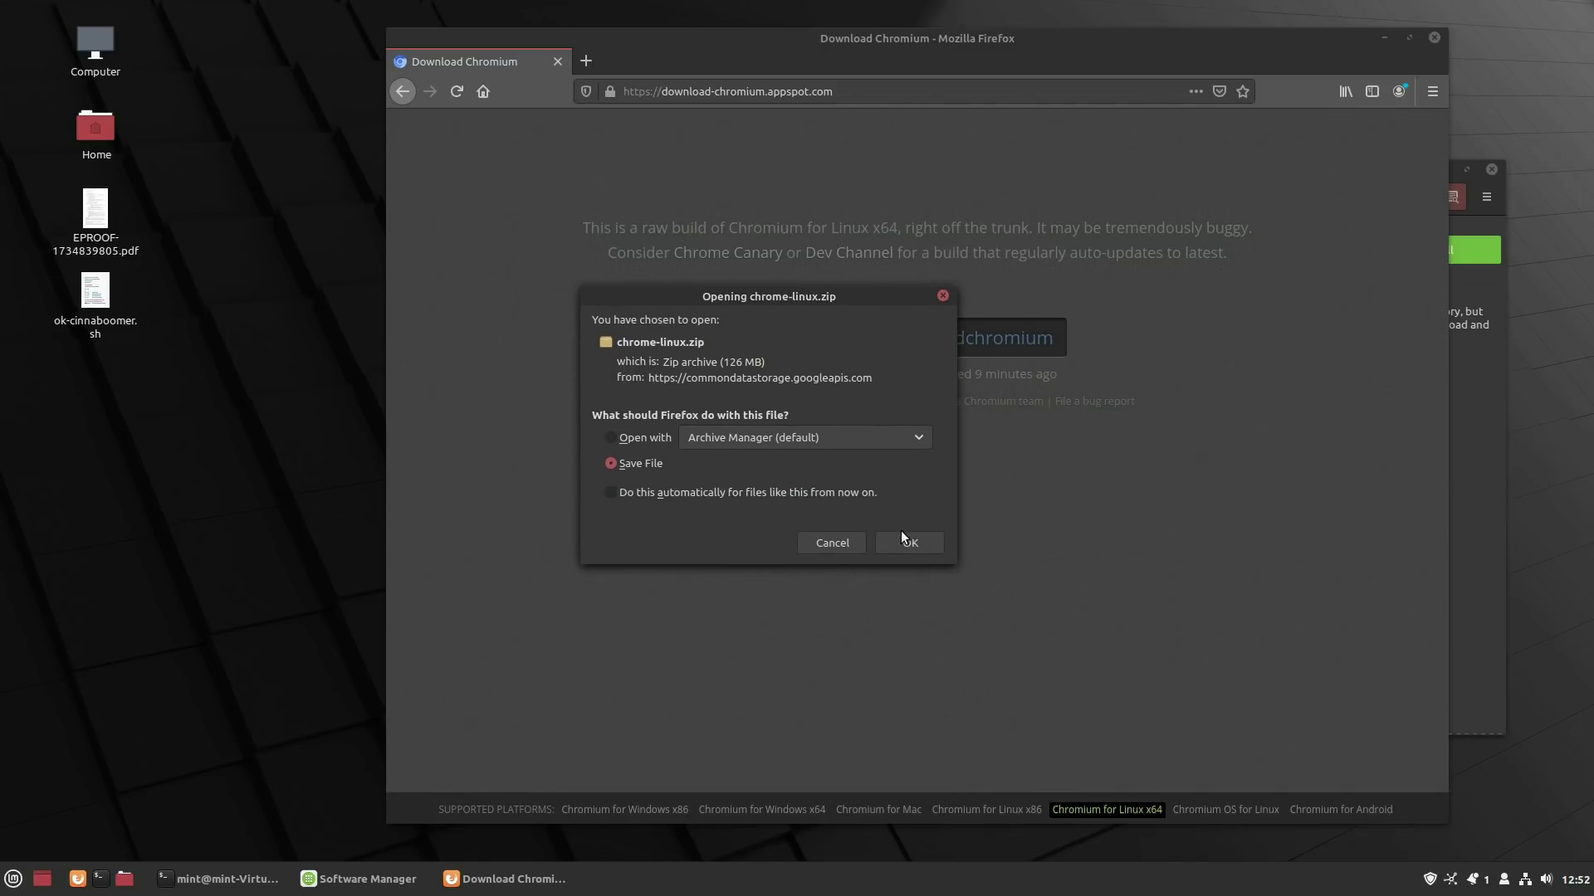
click(913, 543)
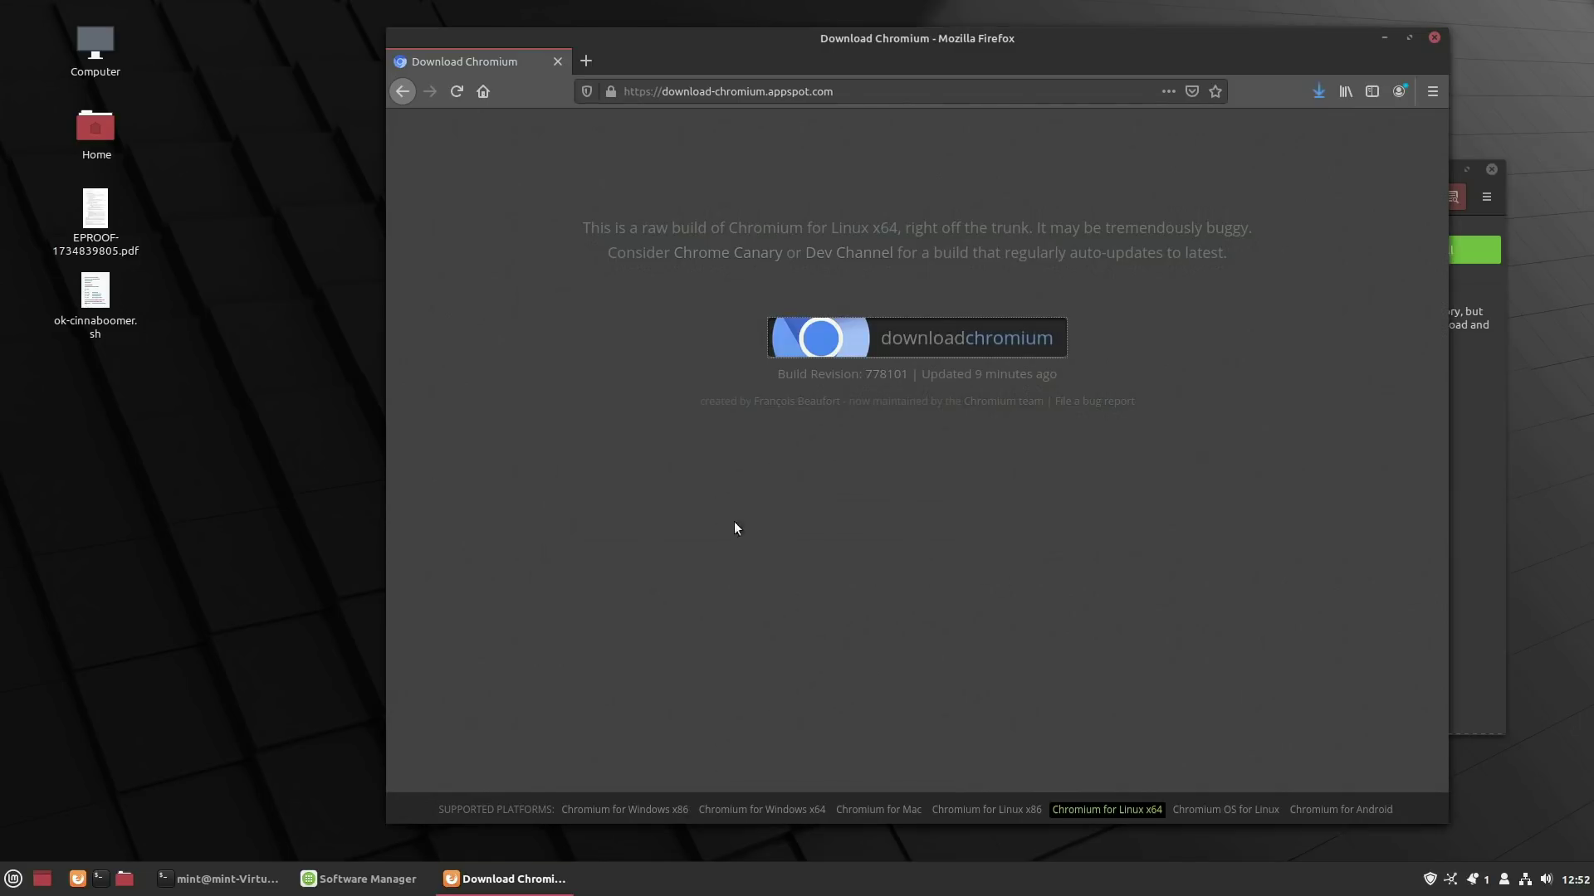
click(1319, 91)
key(Escape)
Open chrome-linux.zip from Downloads and drag its chrome-linux folder onto the desktop
click(124, 879)
drag(876, 215, 1088, 182)
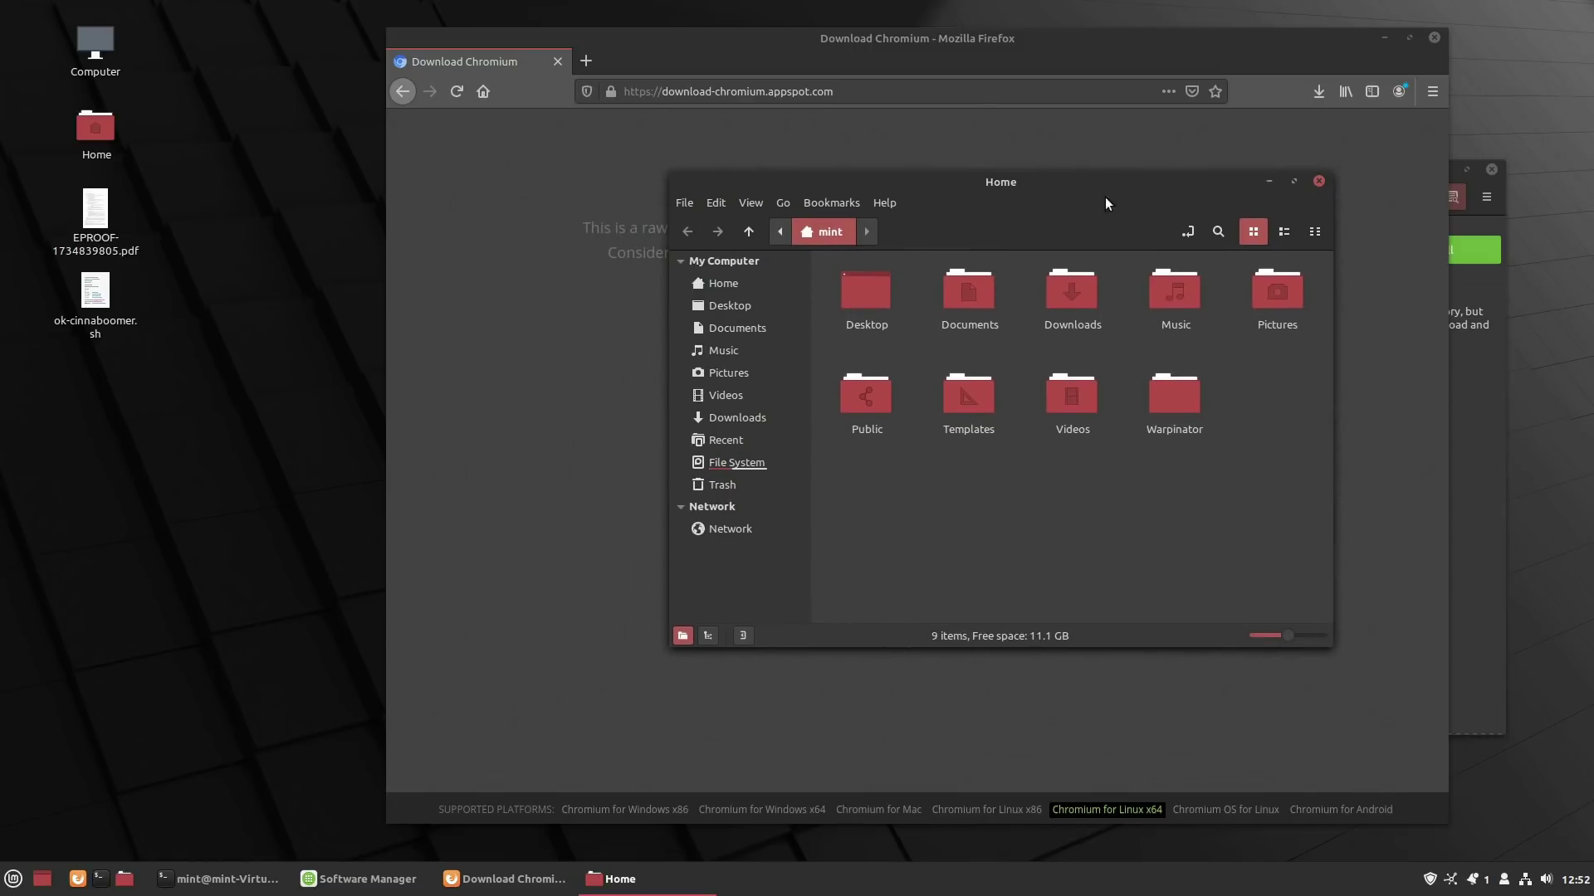
double_click(1054, 301)
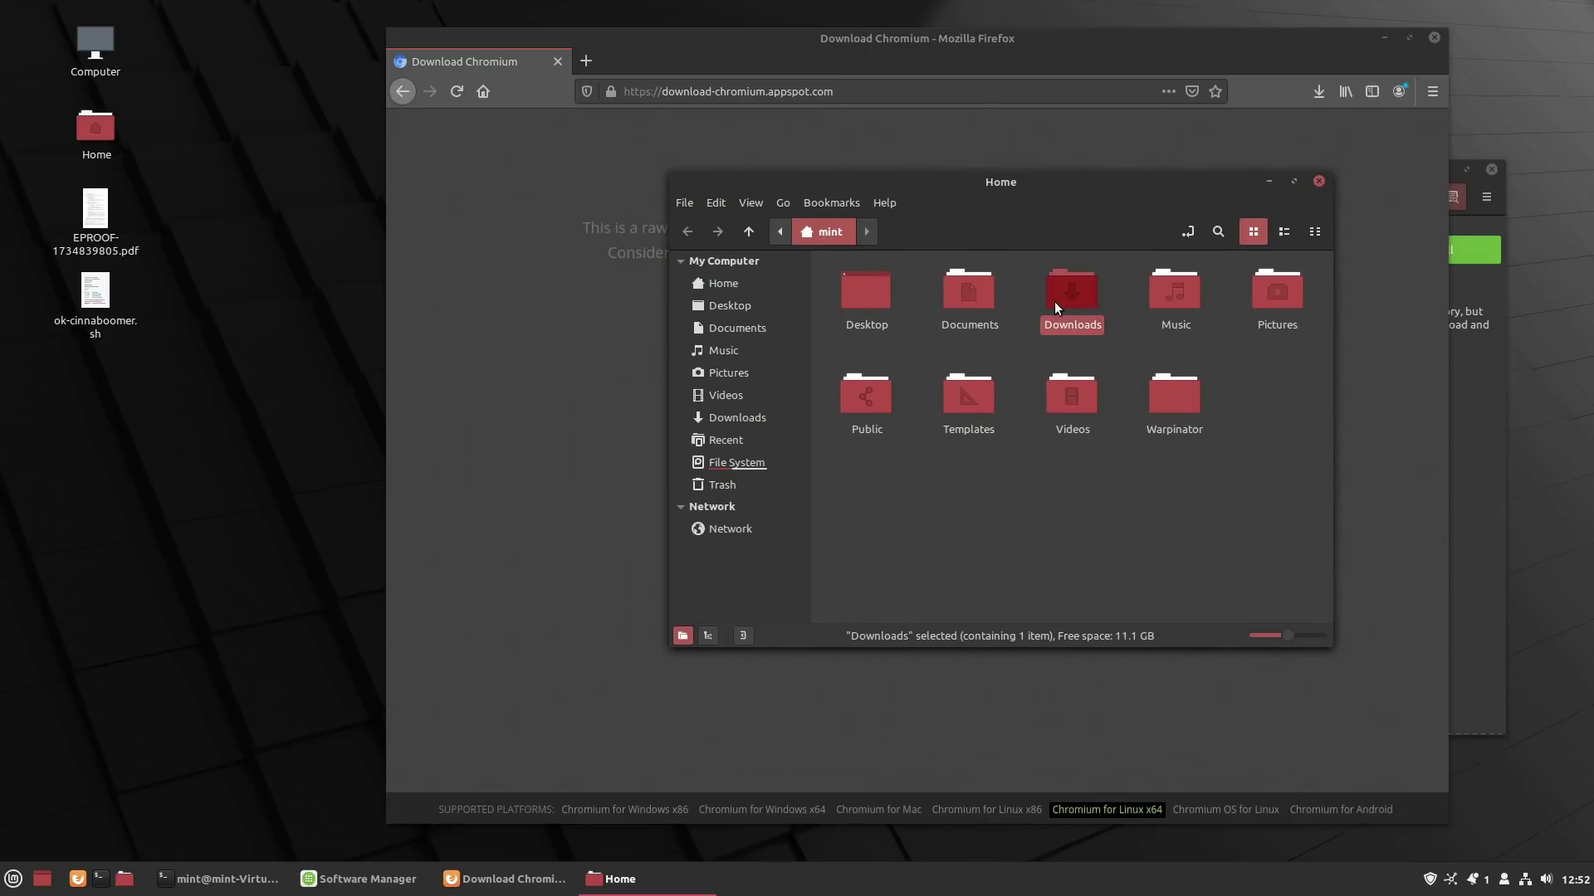
click(874, 294)
double_click(873, 293)
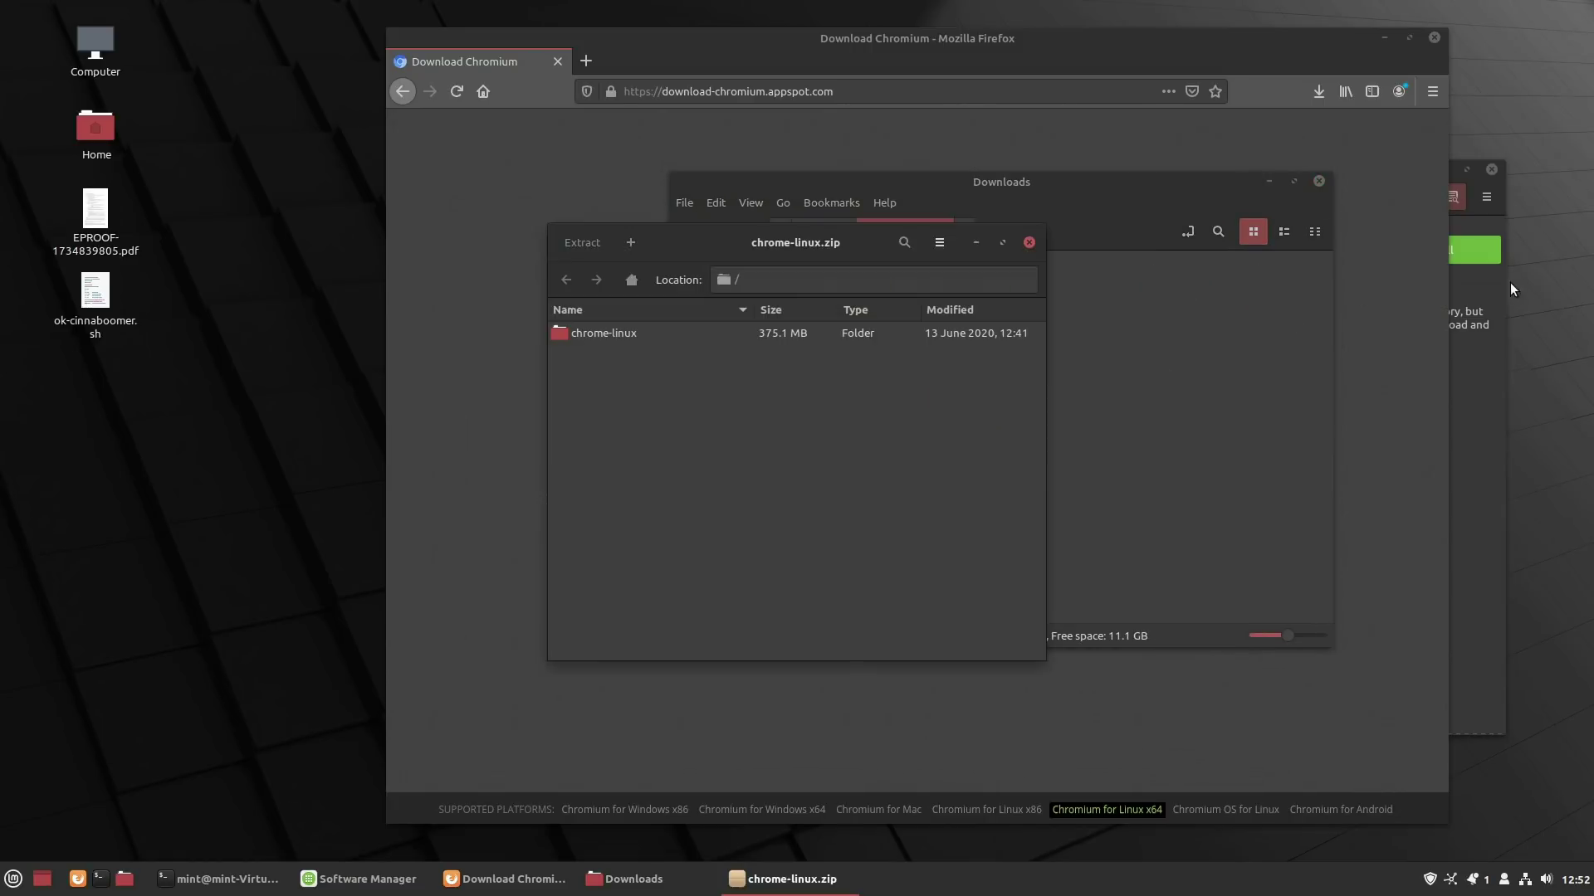
drag(589, 336, 217, 444)
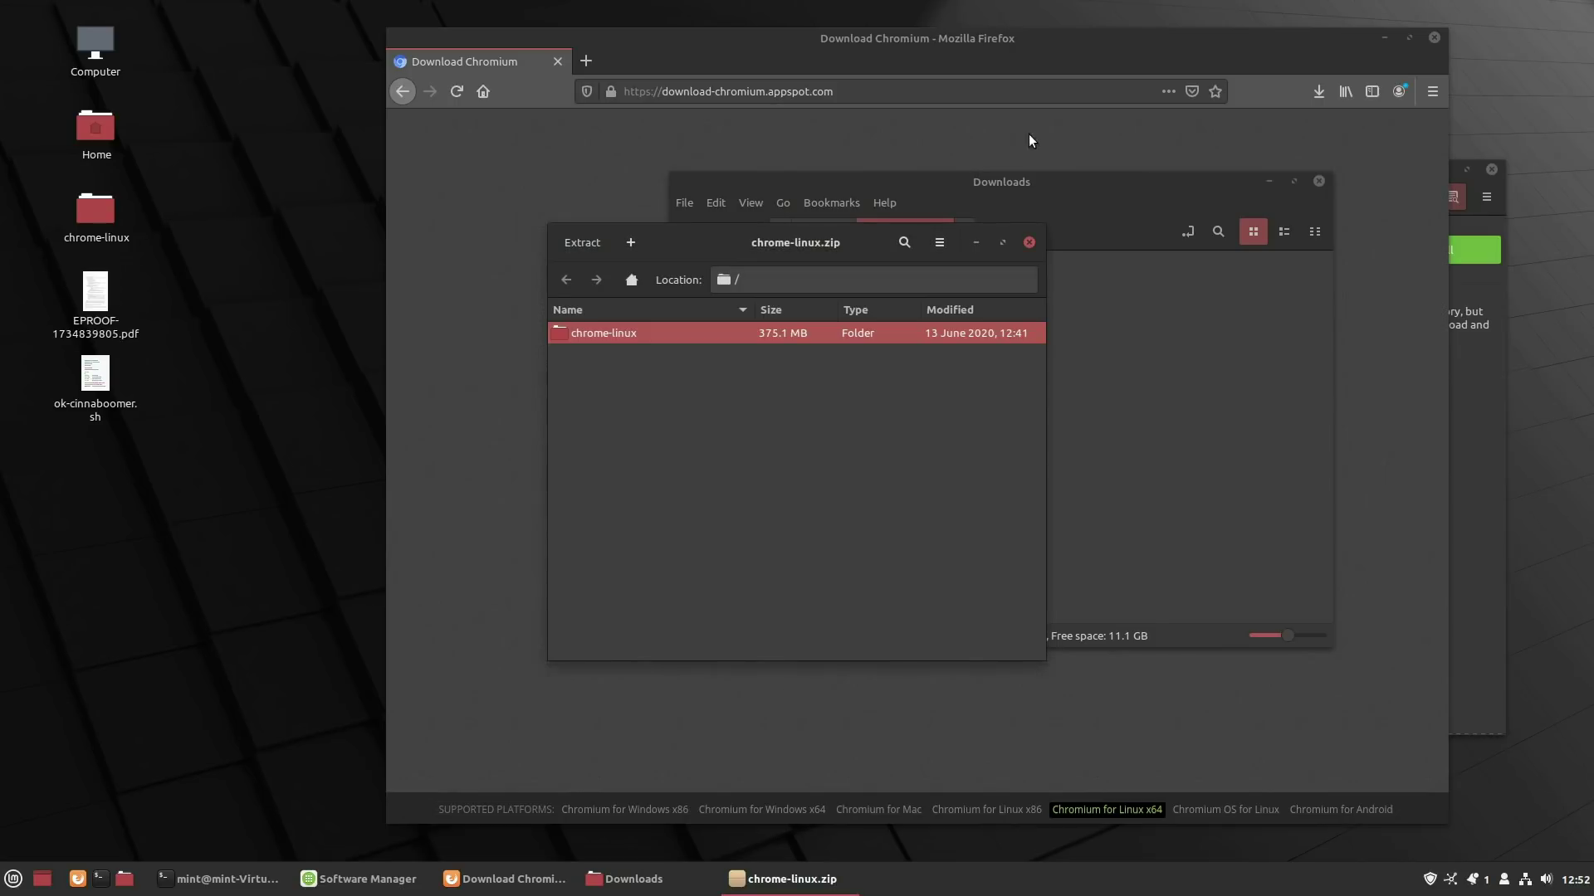
click(1028, 243)
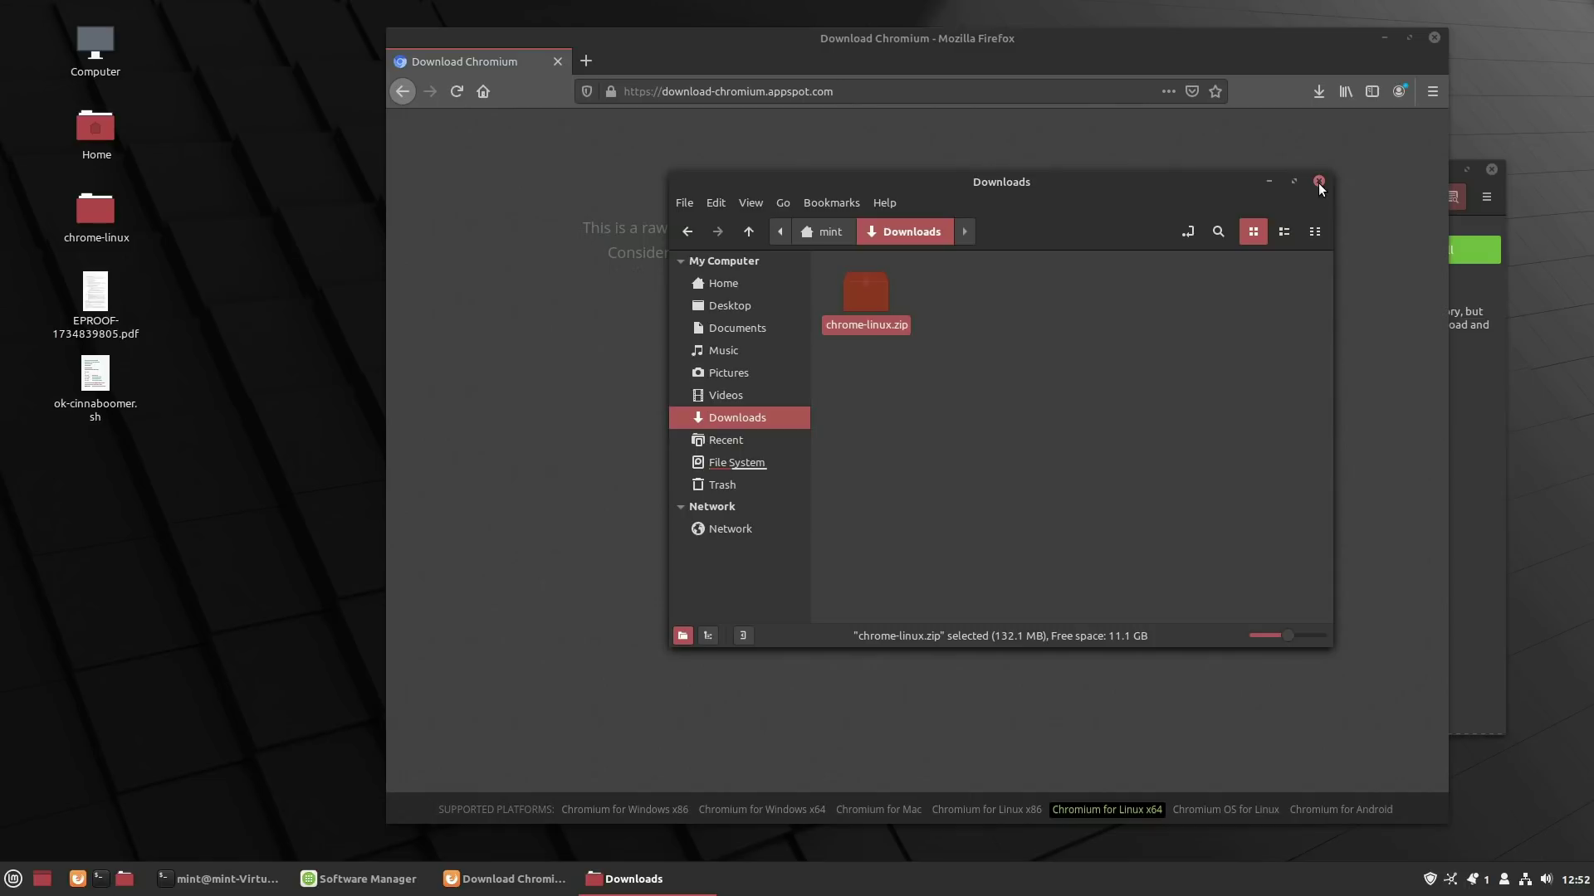
Close Downloads, Firefox and Software Manager, minimize the terminal, and move chrome-linux into Home
click(1318, 181)
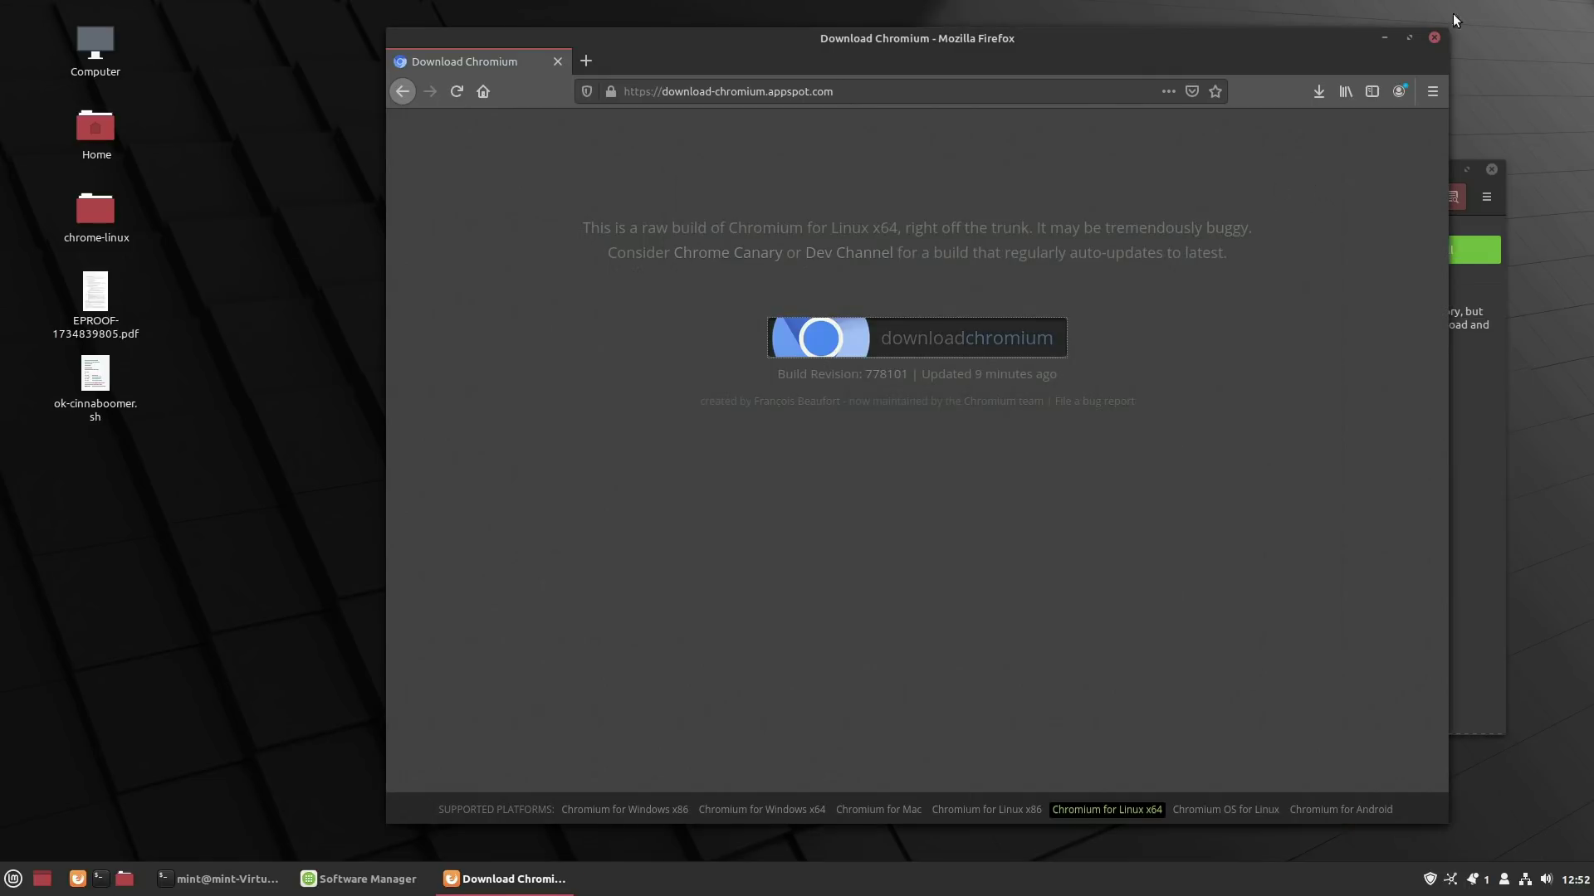
click(1434, 38)
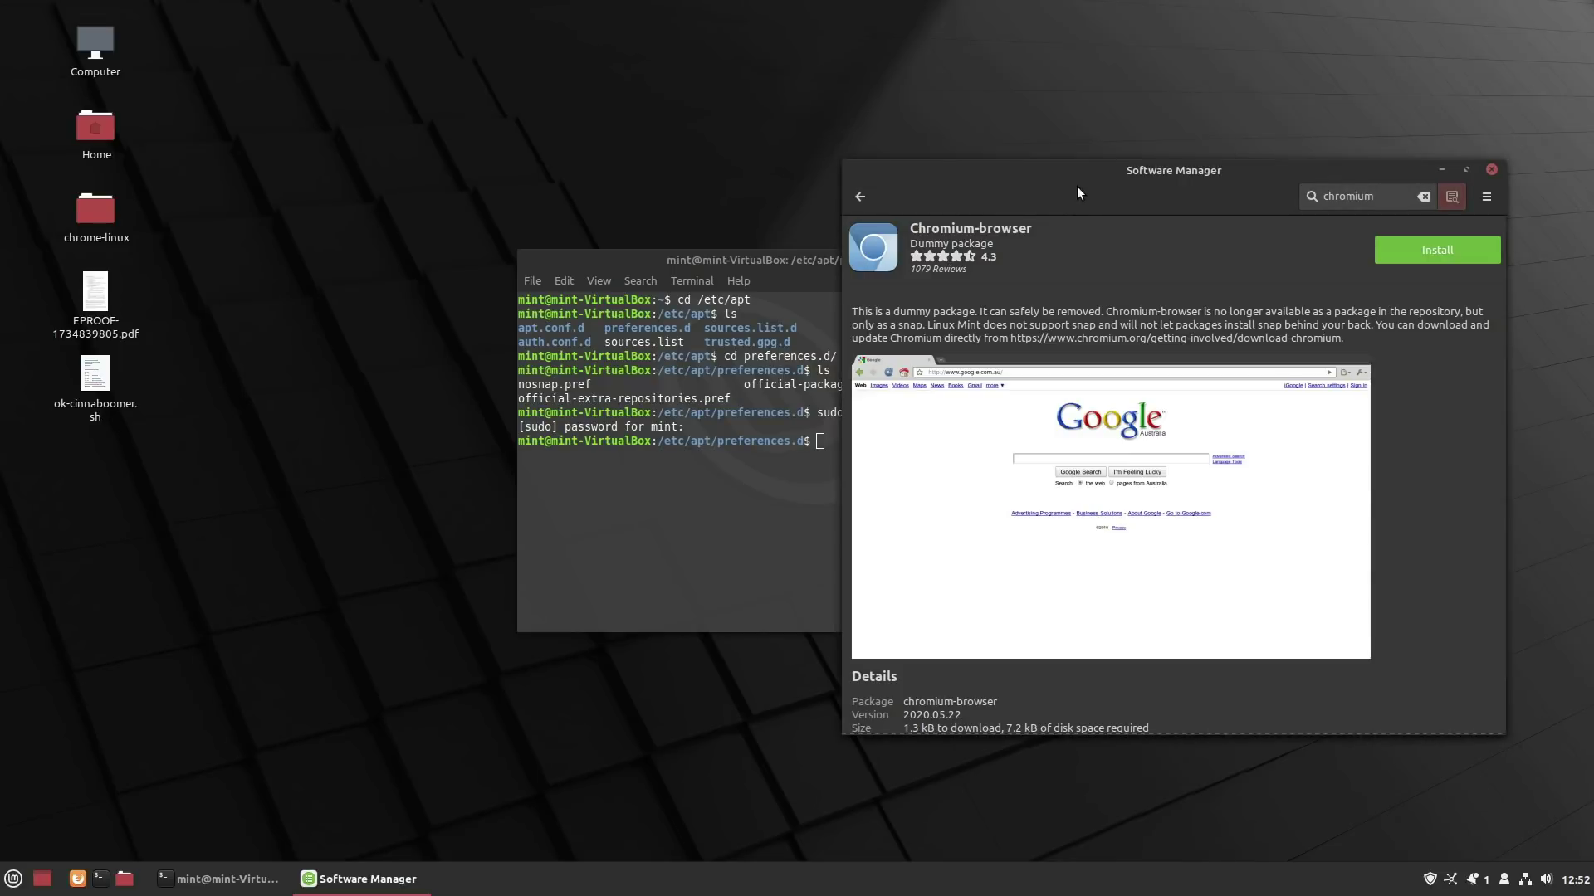
click(1491, 170)
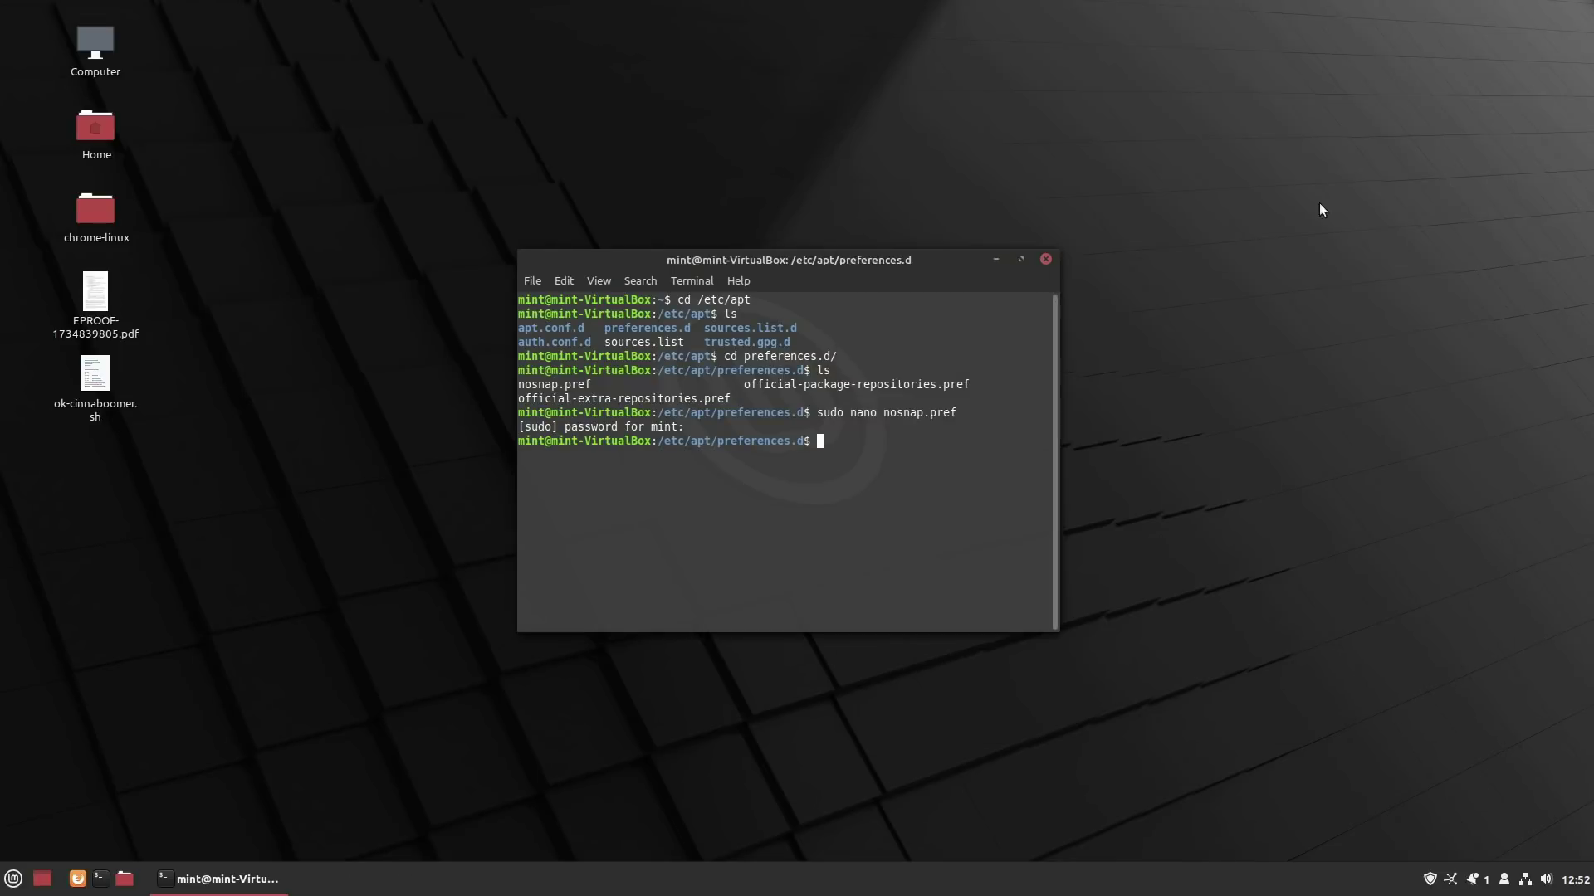
click(1006, 257)
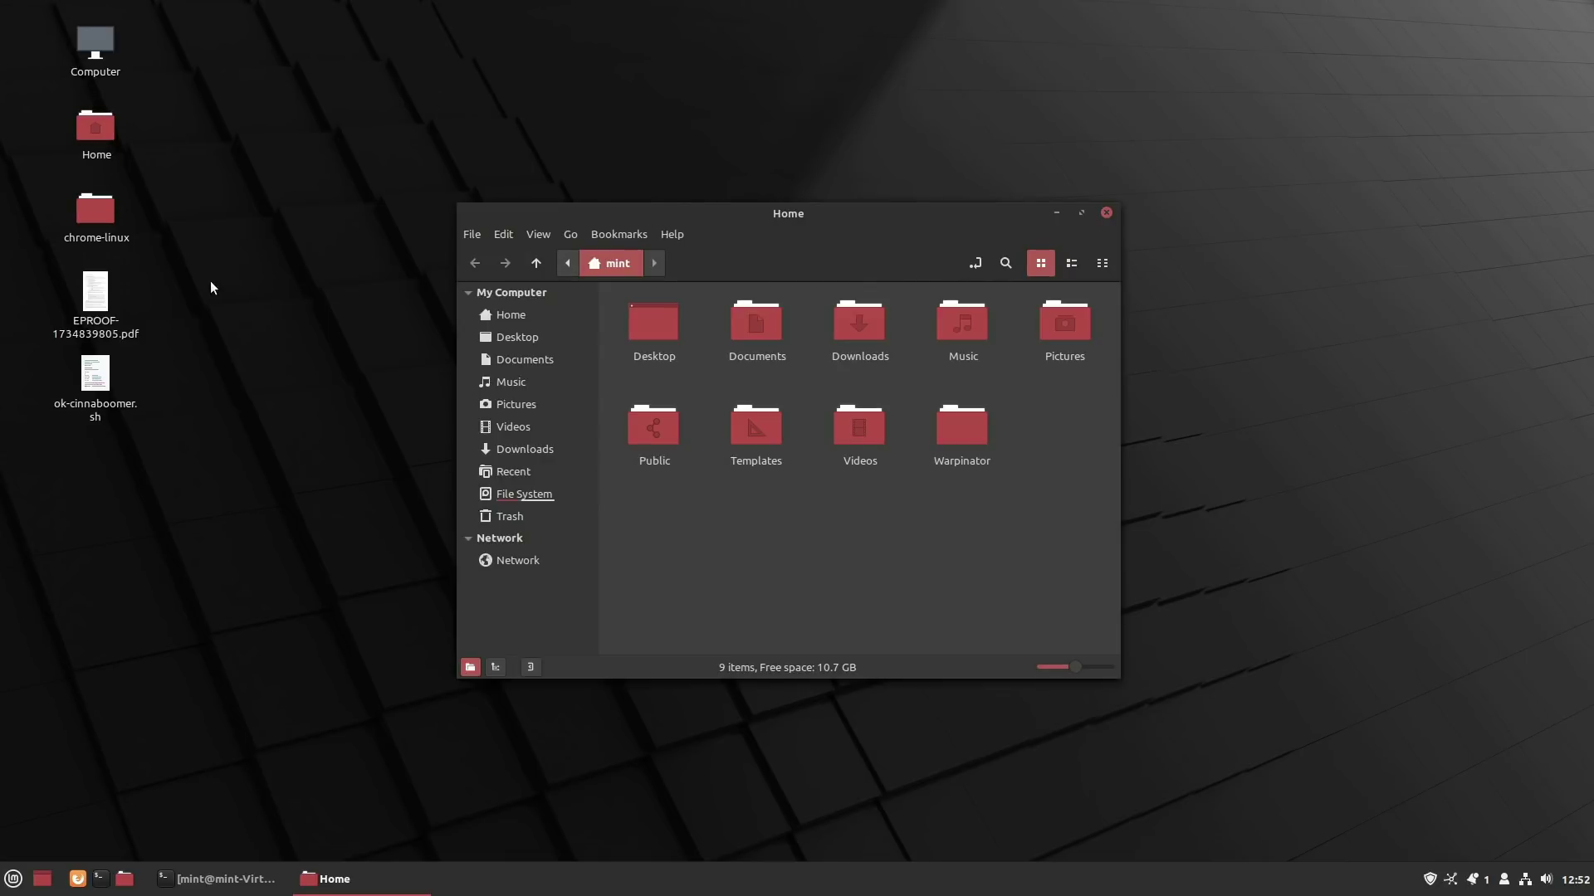
drag(95, 211, 1046, 462)
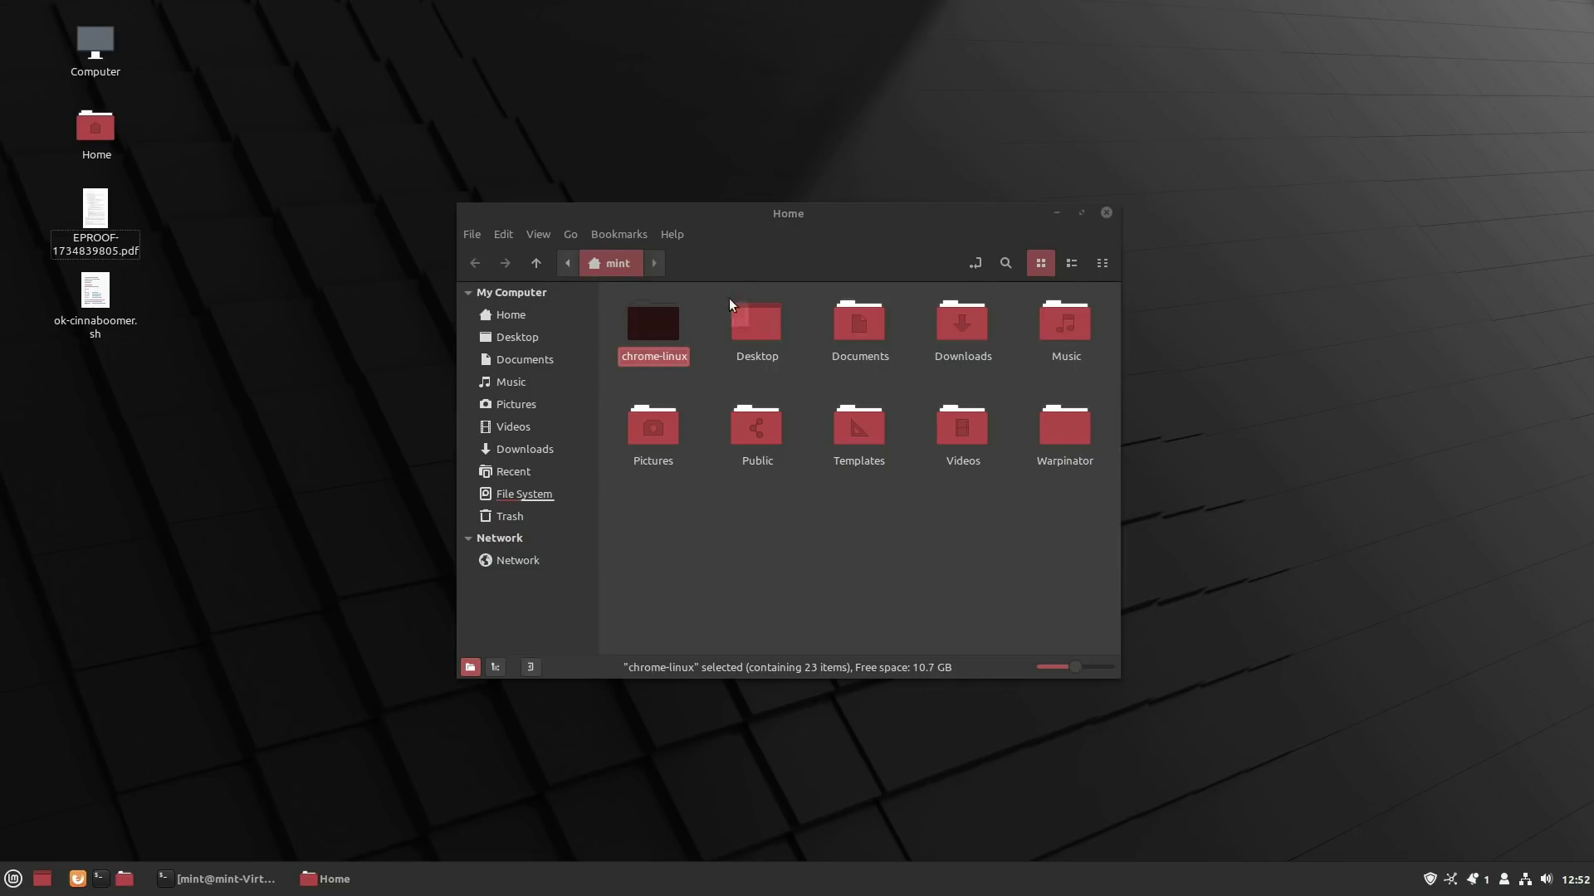
Open the menu editor from the Menu applet's Configure settings and add a new Internet item
click(14, 879)
right_click(17, 884)
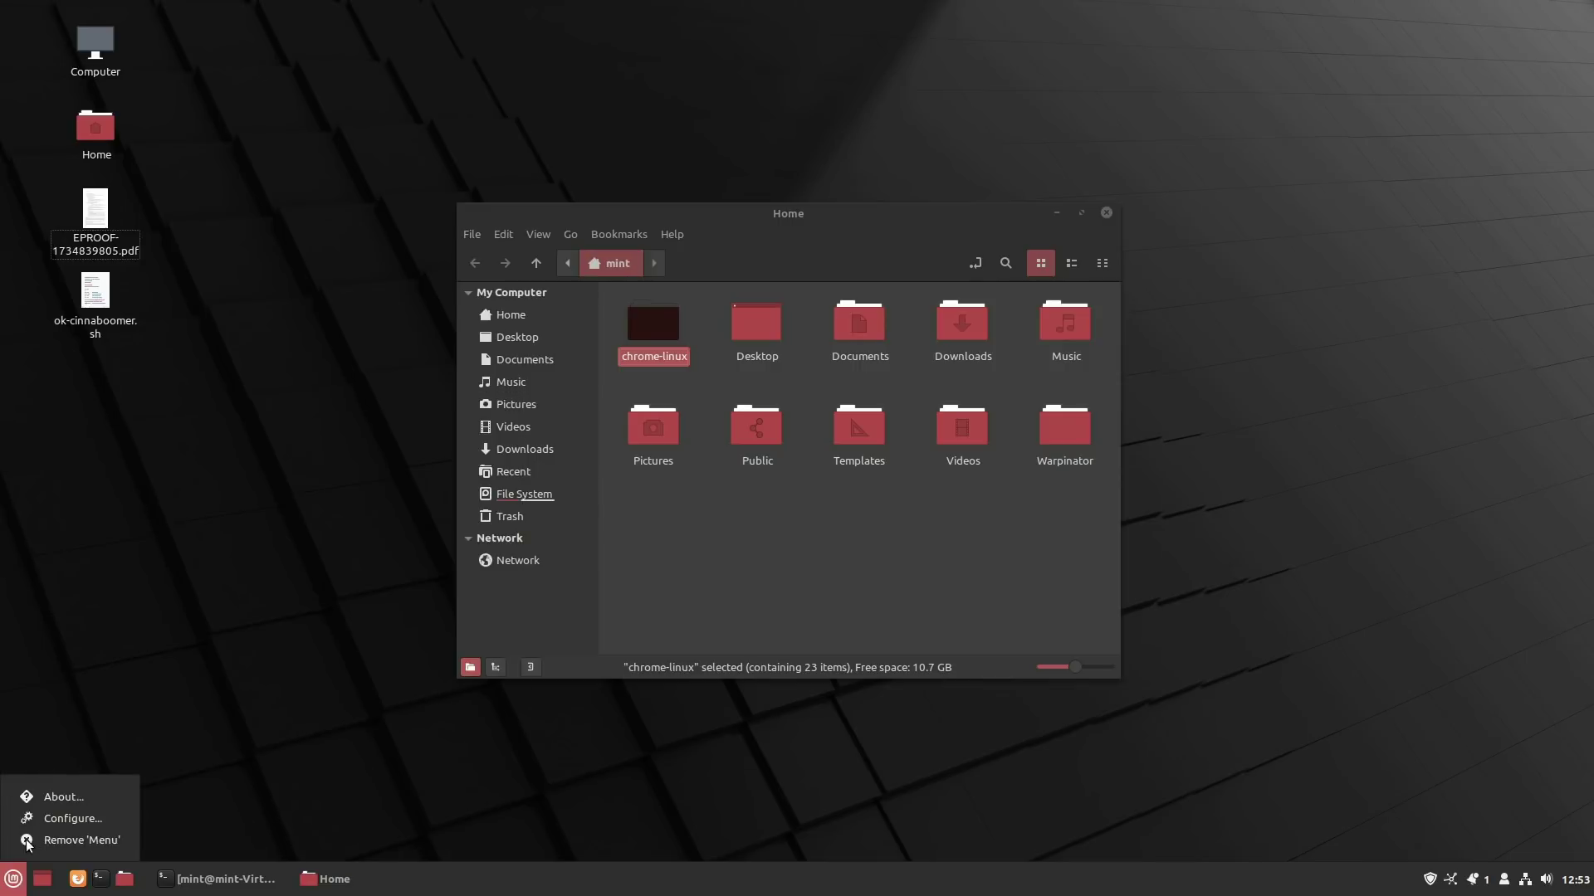
click(68, 820)
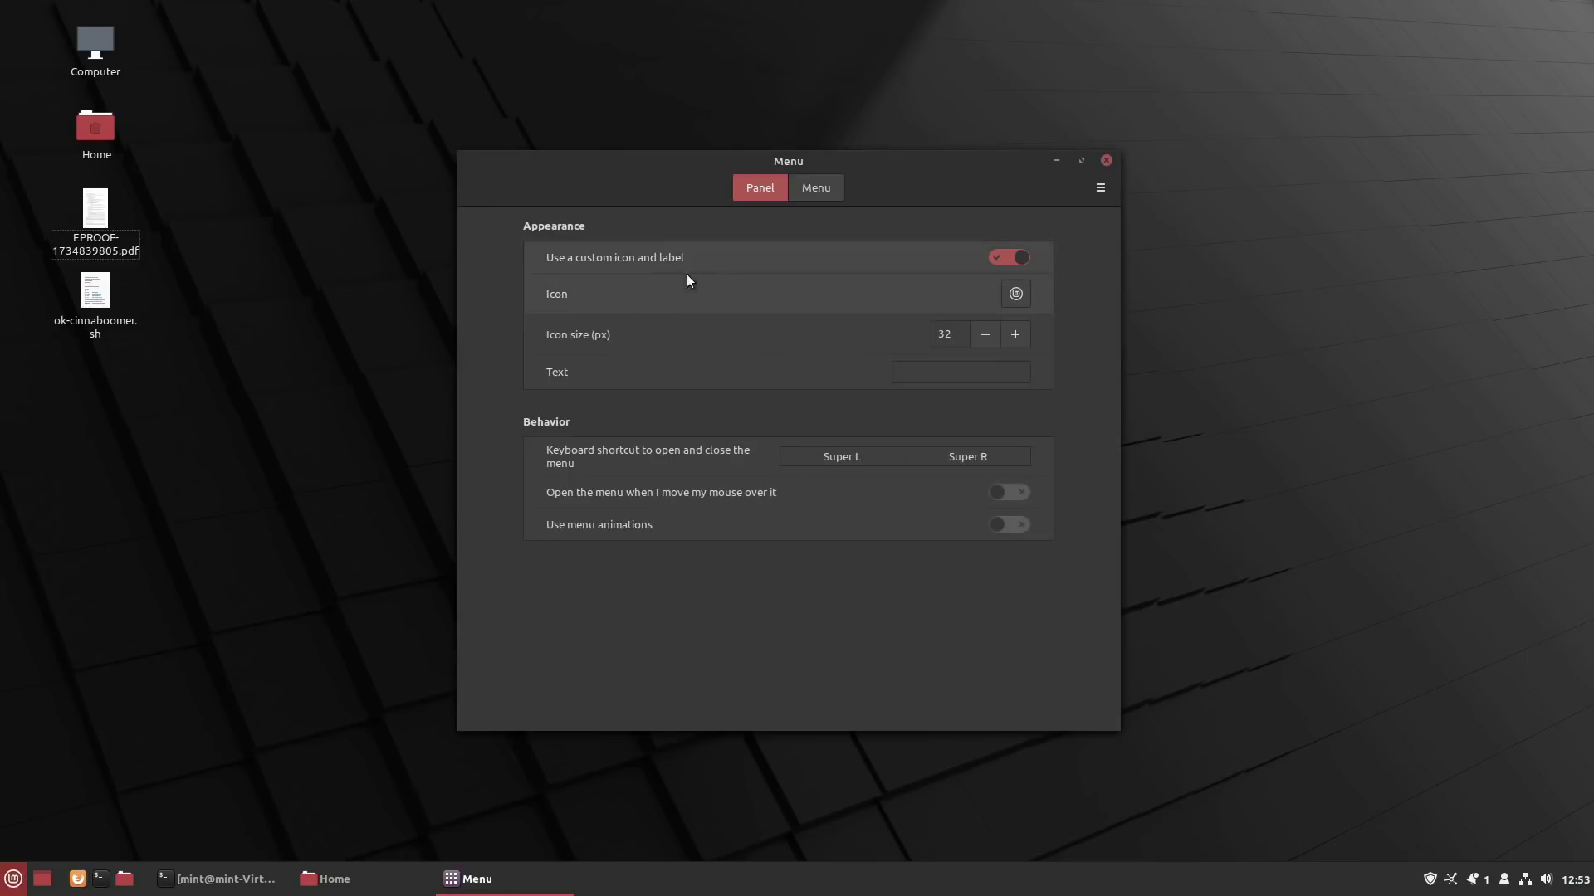
click(829, 187)
click(789, 585)
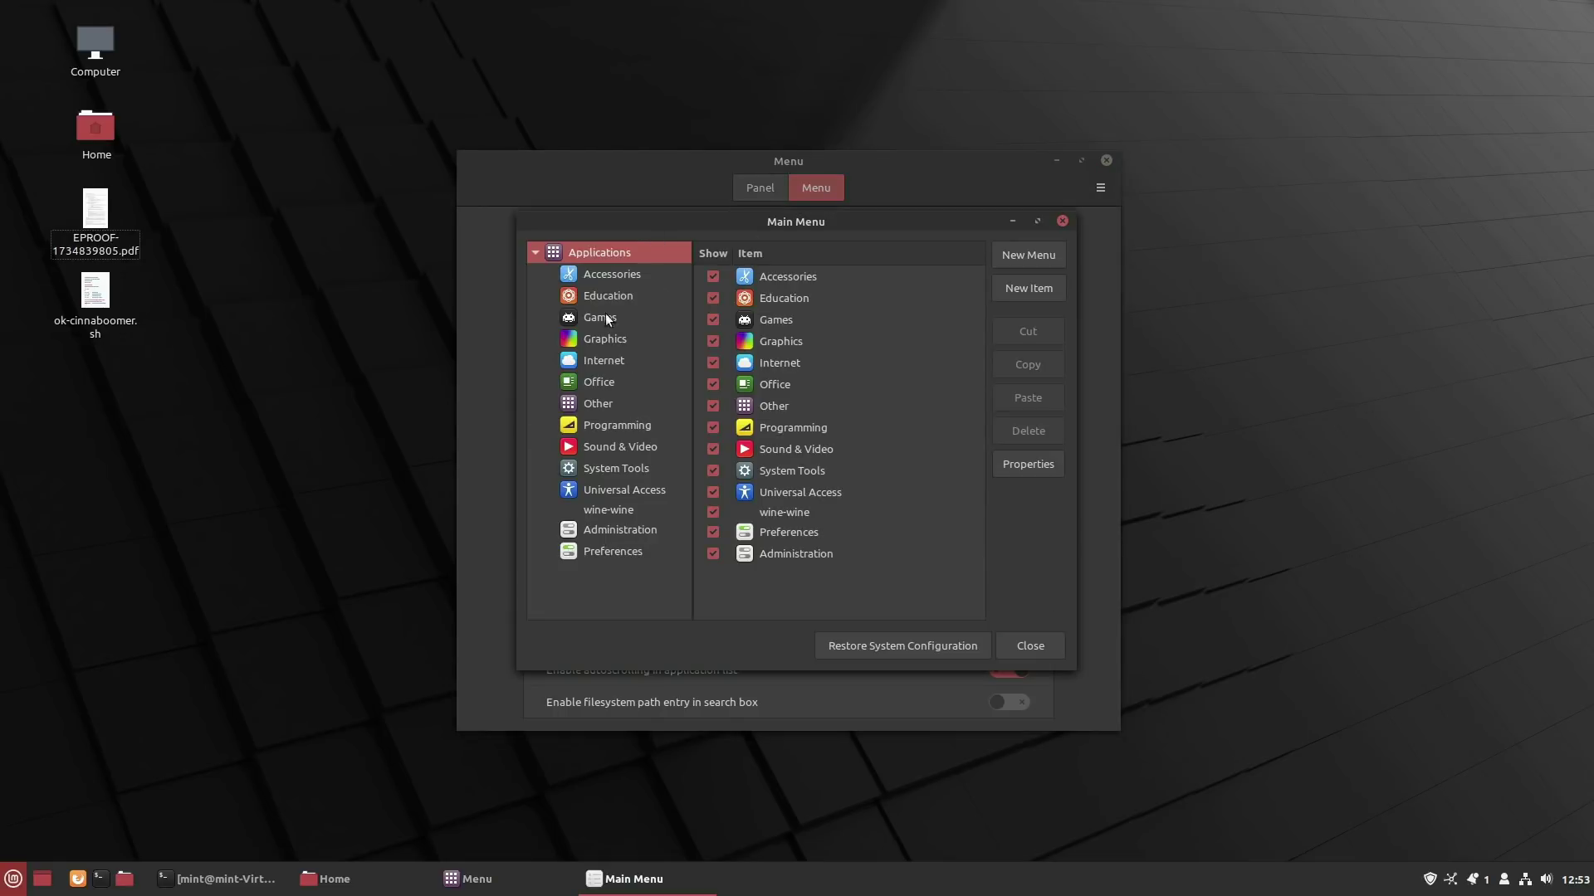
click(614, 362)
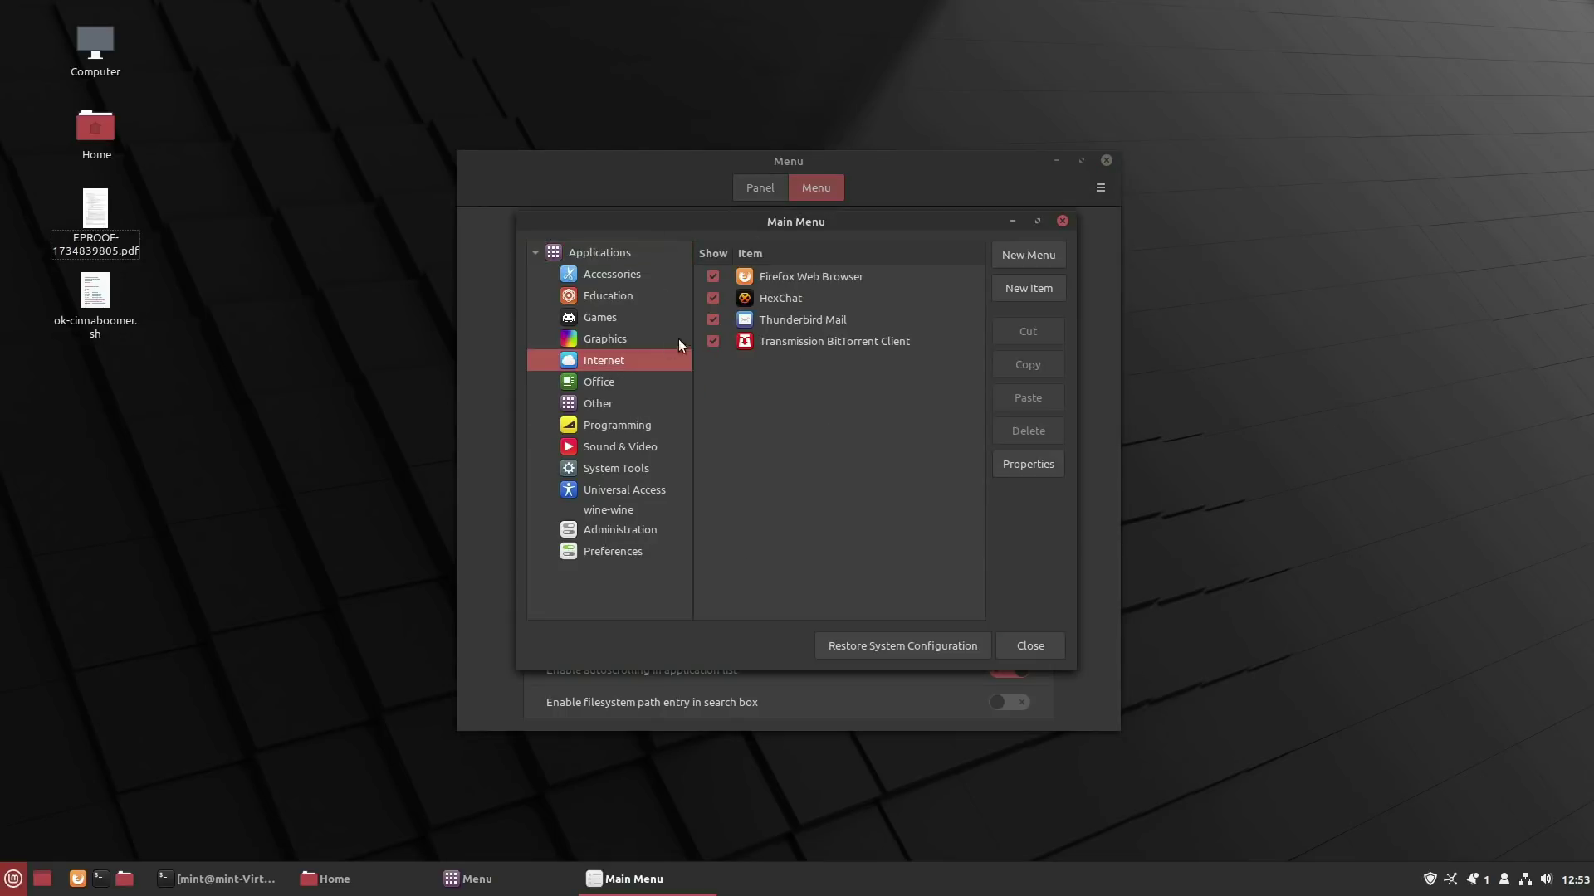
click(1022, 292)
Name the launcher Chromium with the command ~/chrome-linux/chrome
text(Chromium)
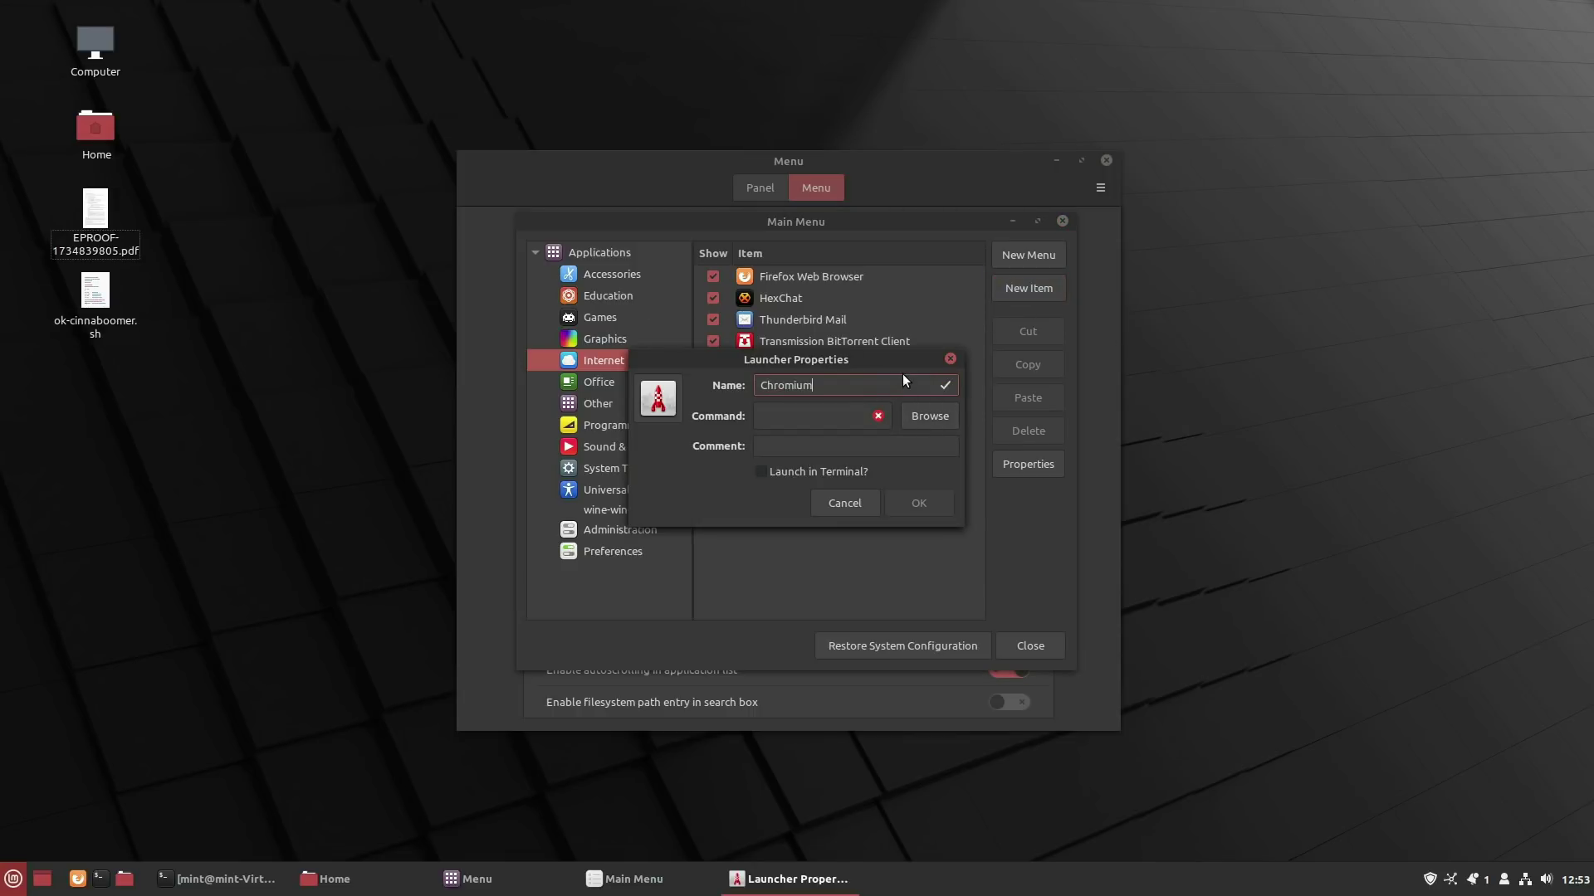
click(929, 416)
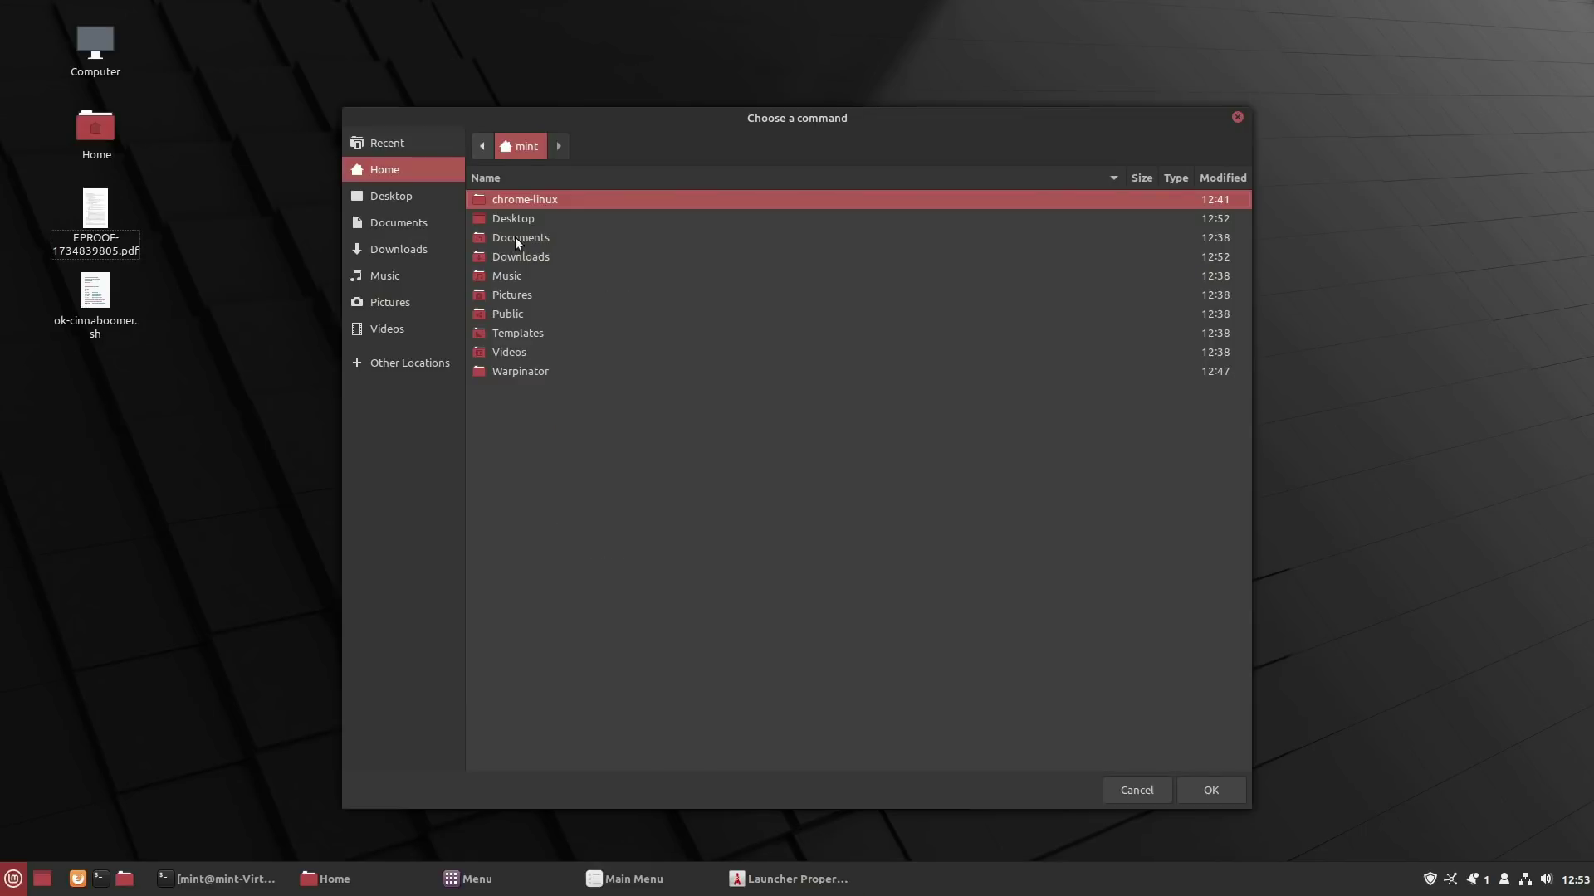
double_click(515, 201)
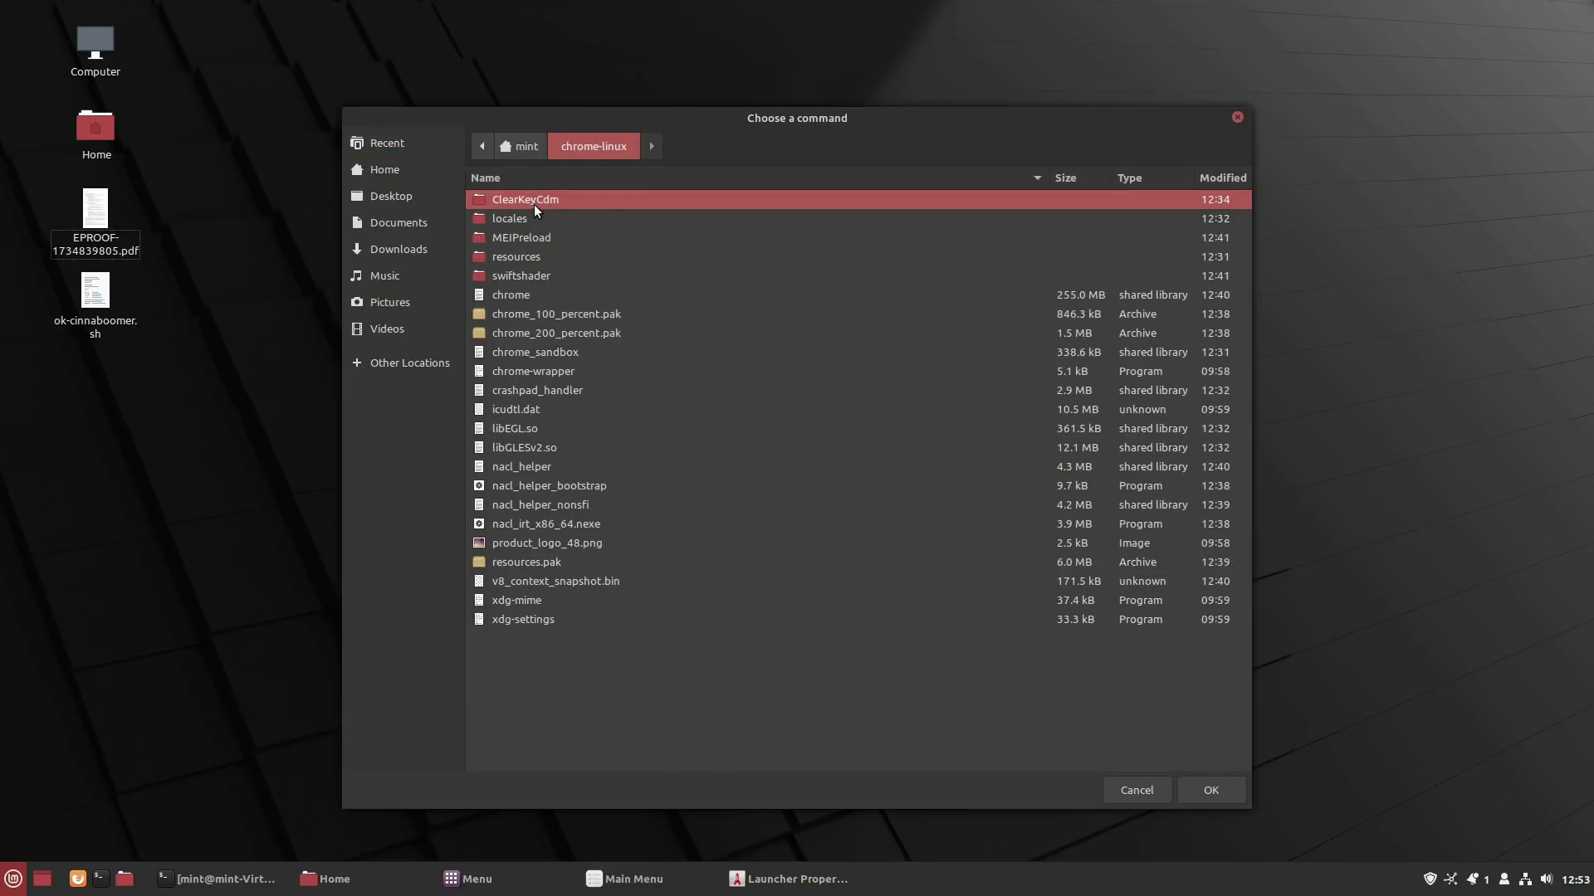
double_click(510, 295)
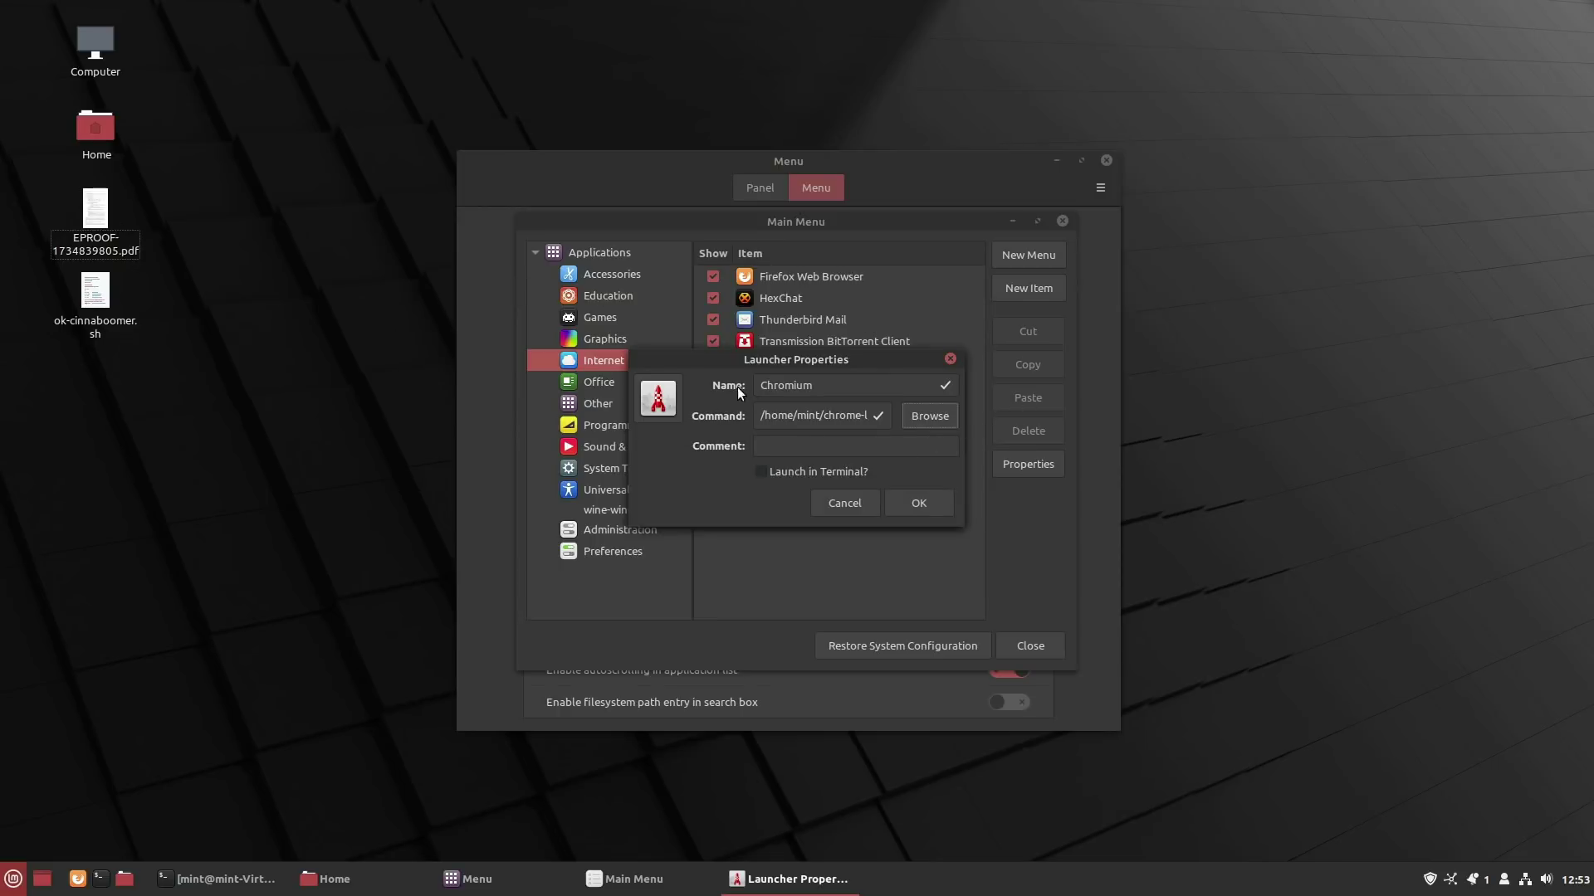
Set the icon to product_logo_48.png from chrome-linux, save the launcher and close the editor
click(658, 398)
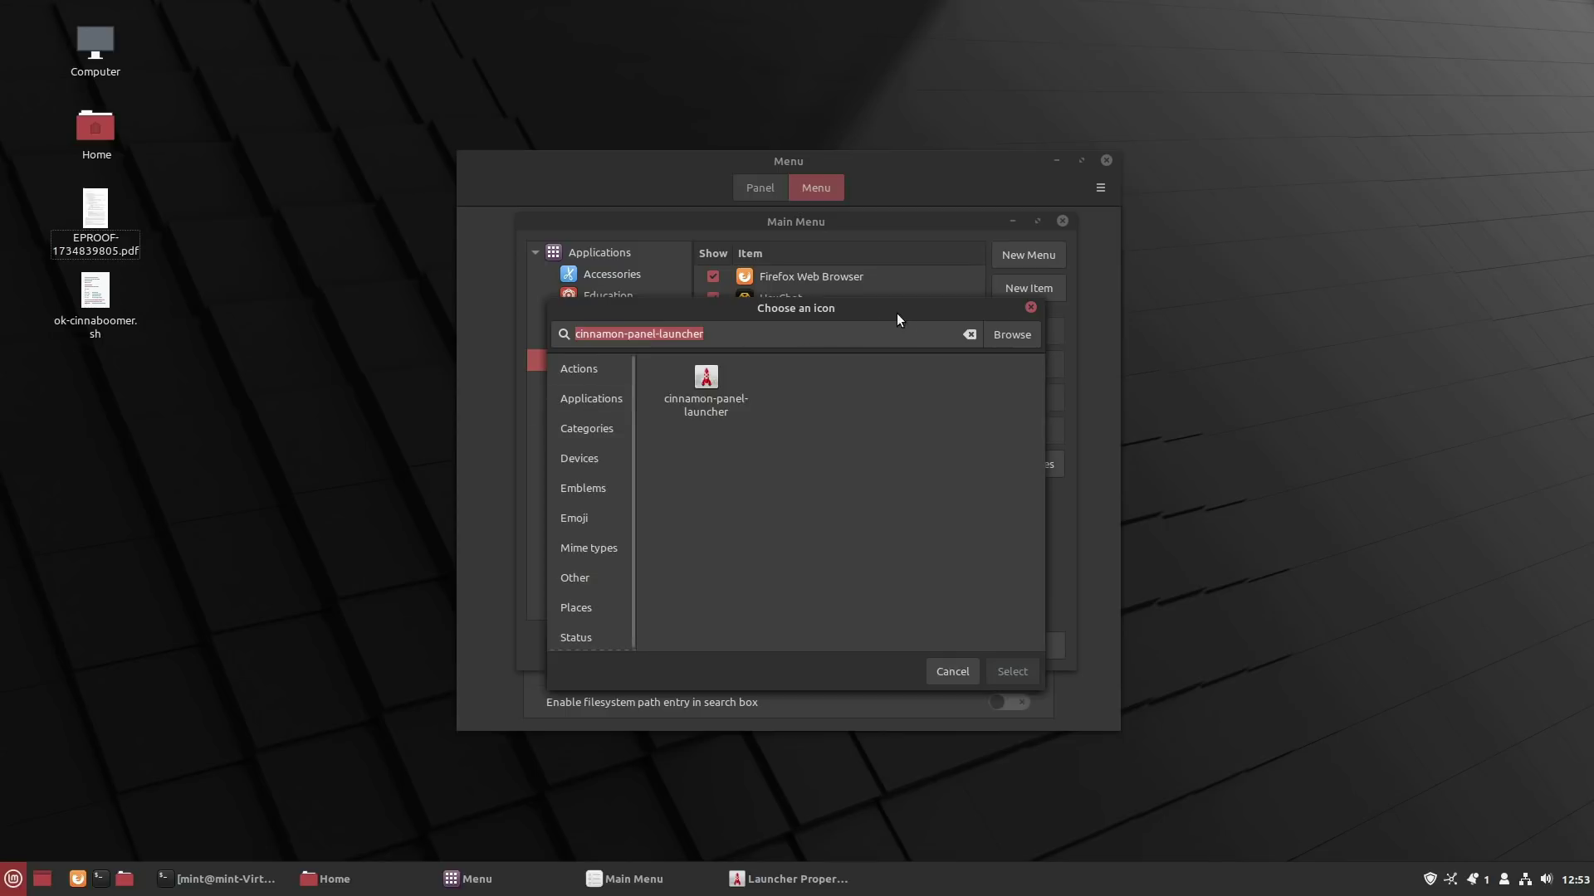
click(994, 340)
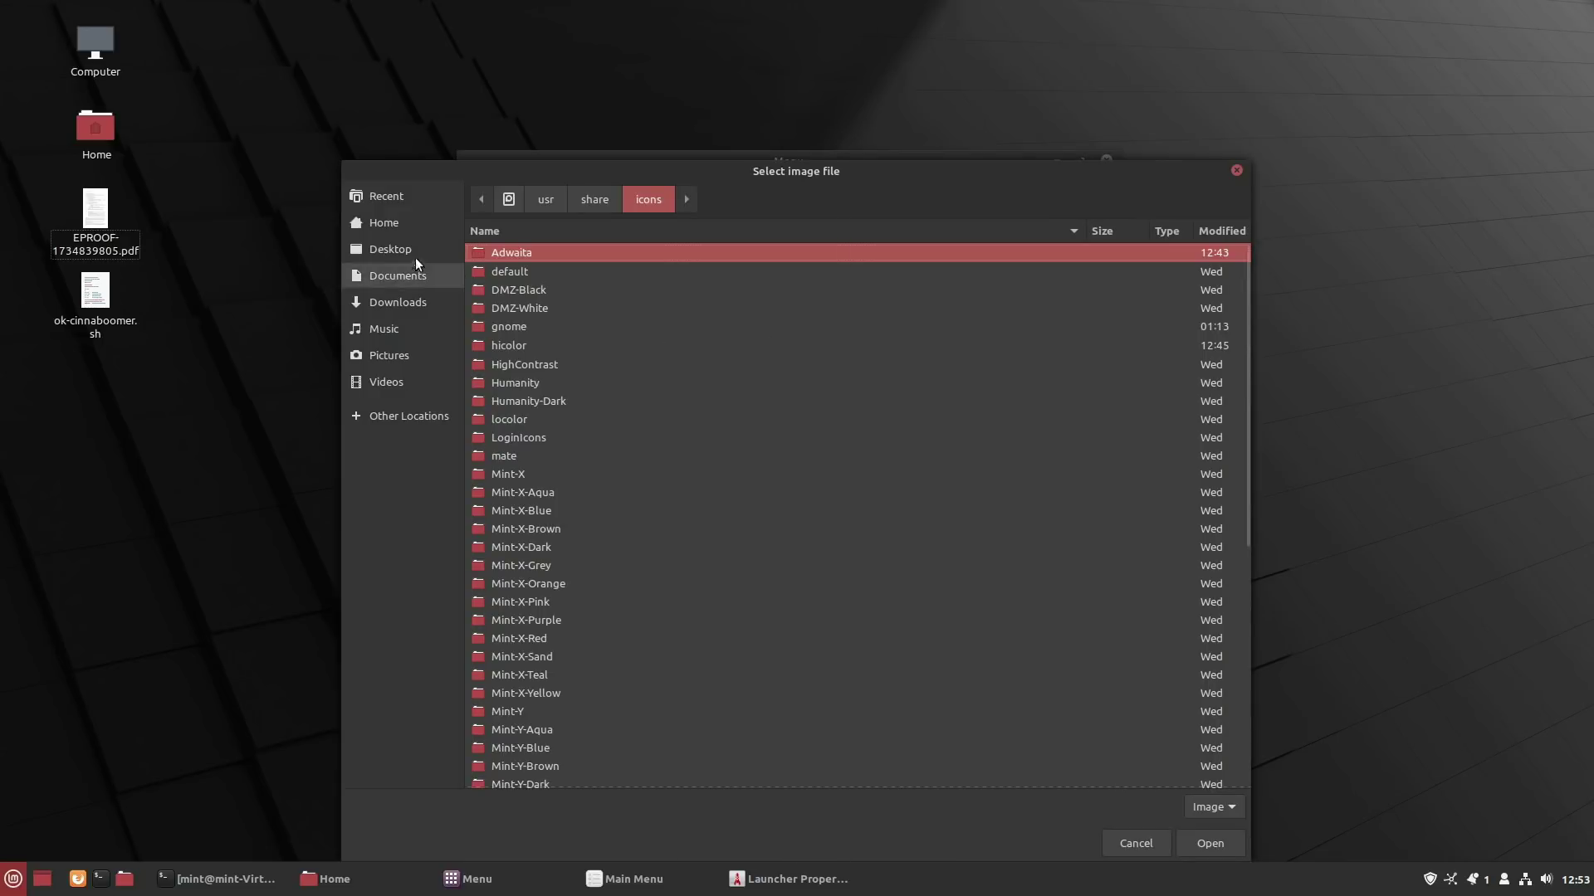
click(400, 242)
click(396, 229)
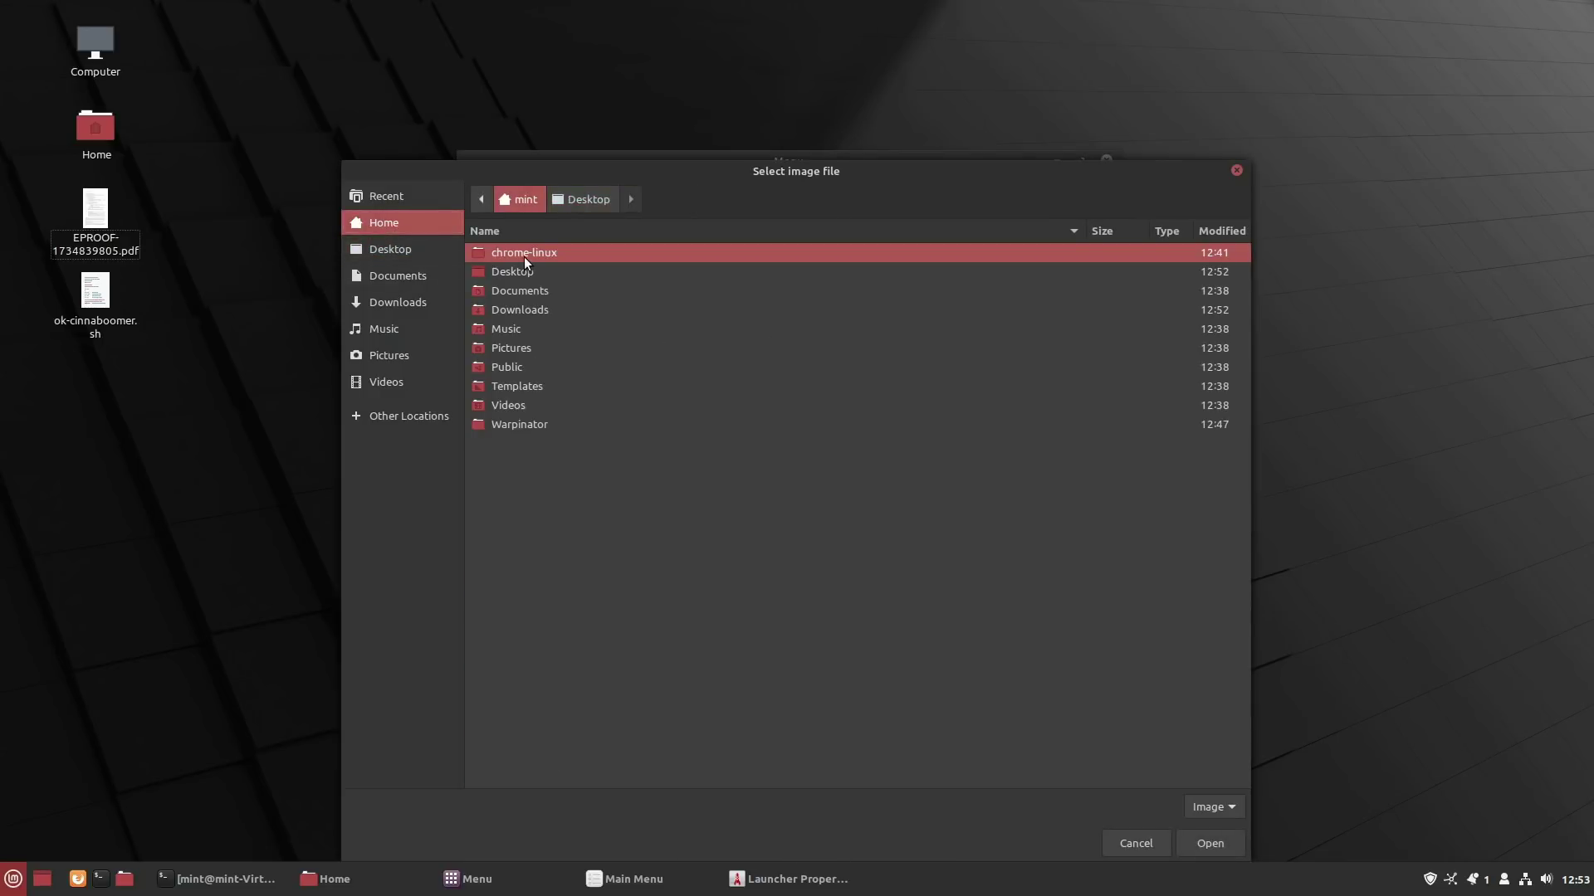
double_click(524, 254)
double_click(505, 345)
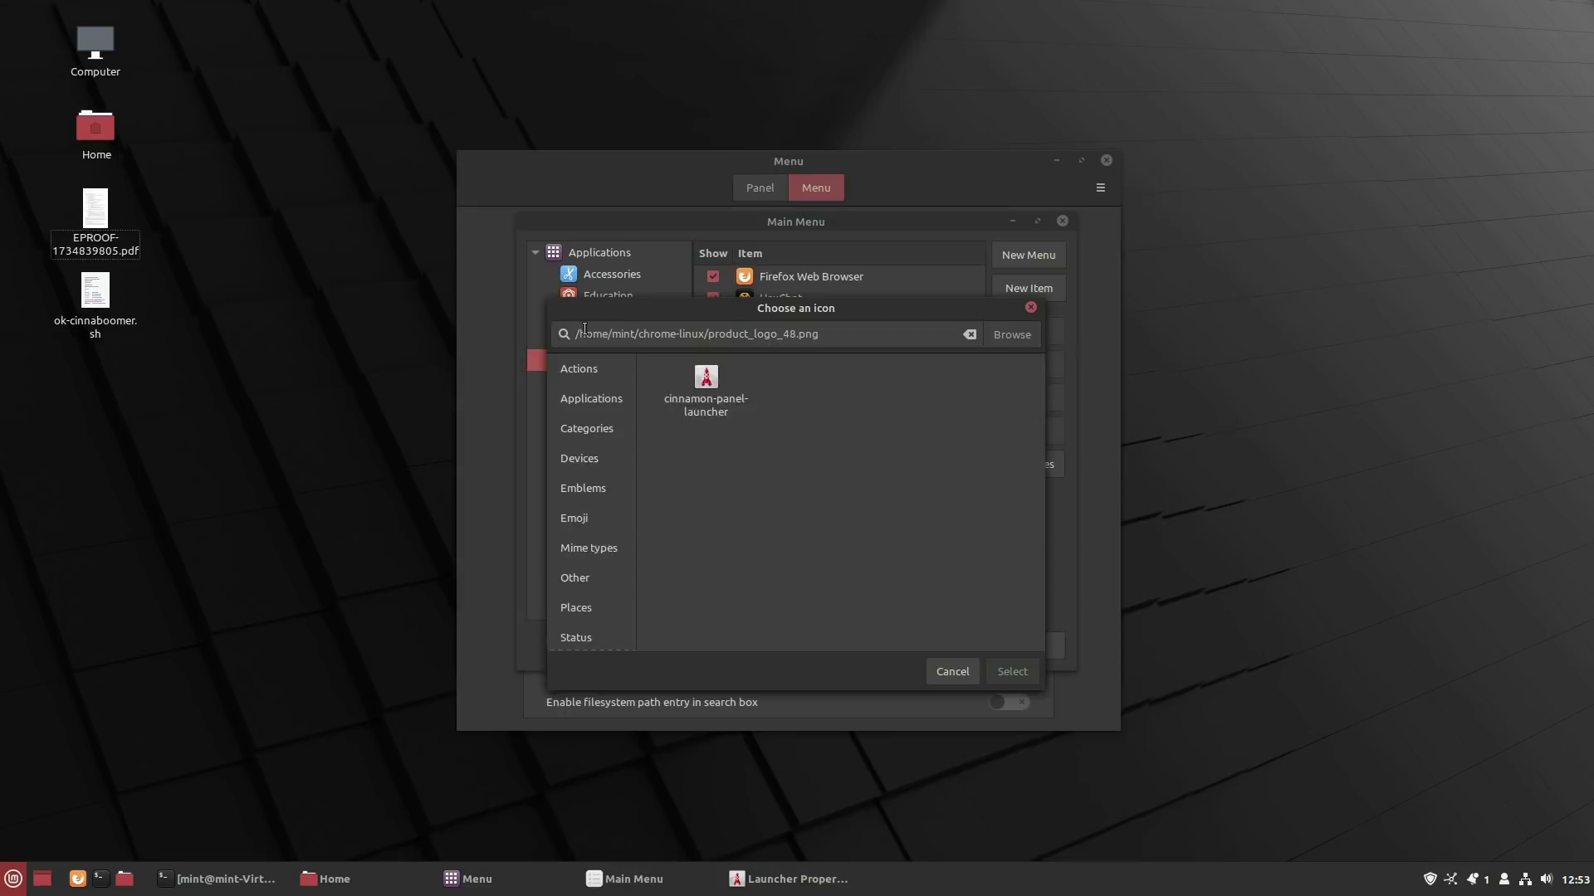
click(709, 375)
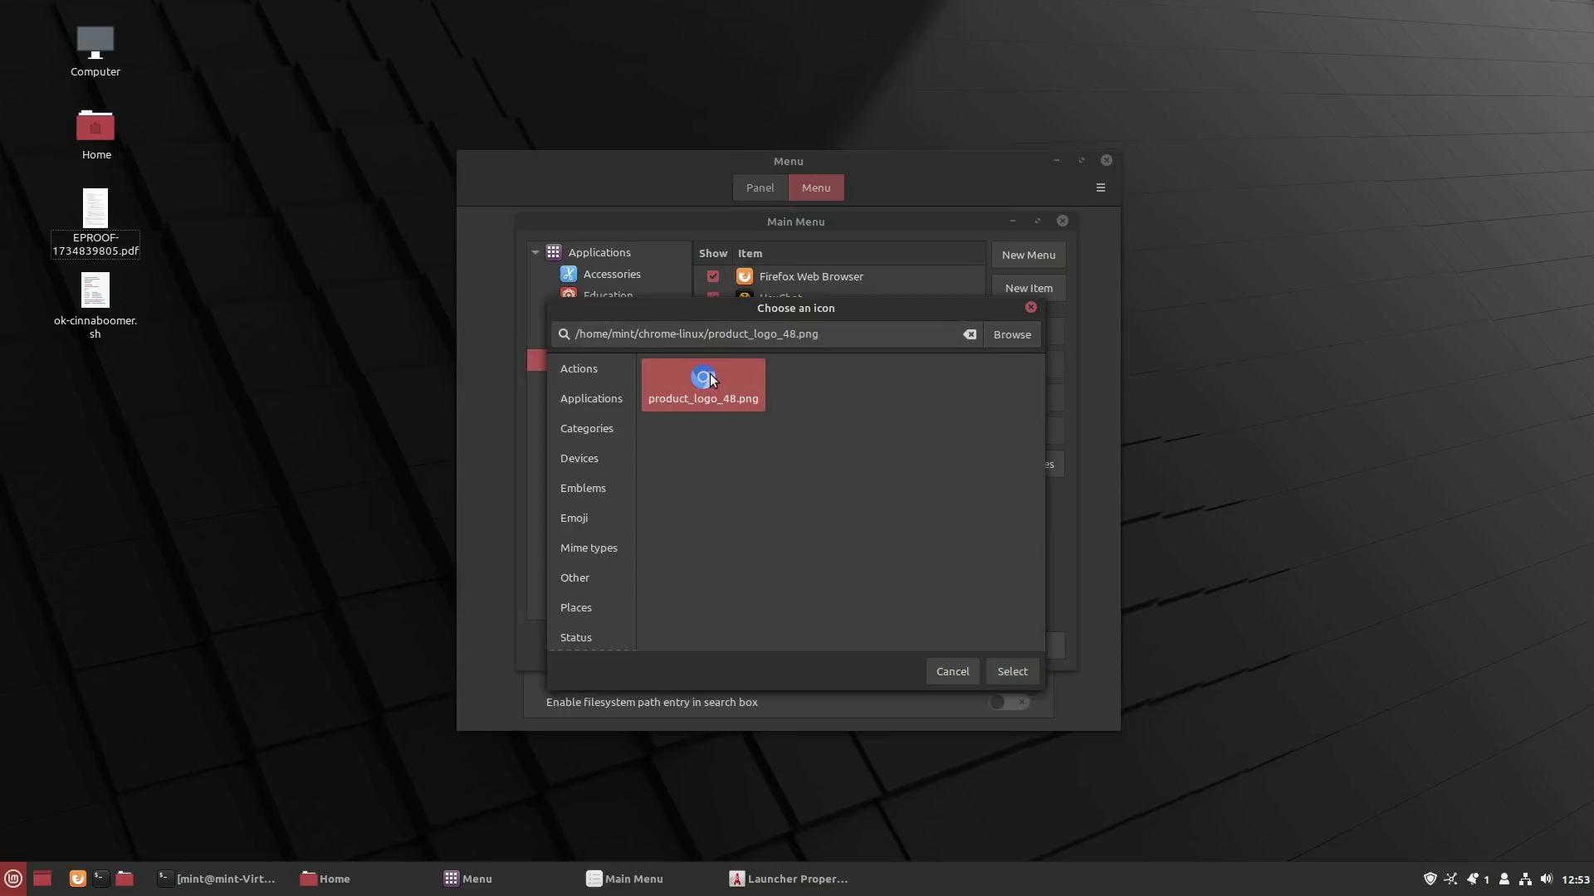
click(1011, 671)
click(919, 502)
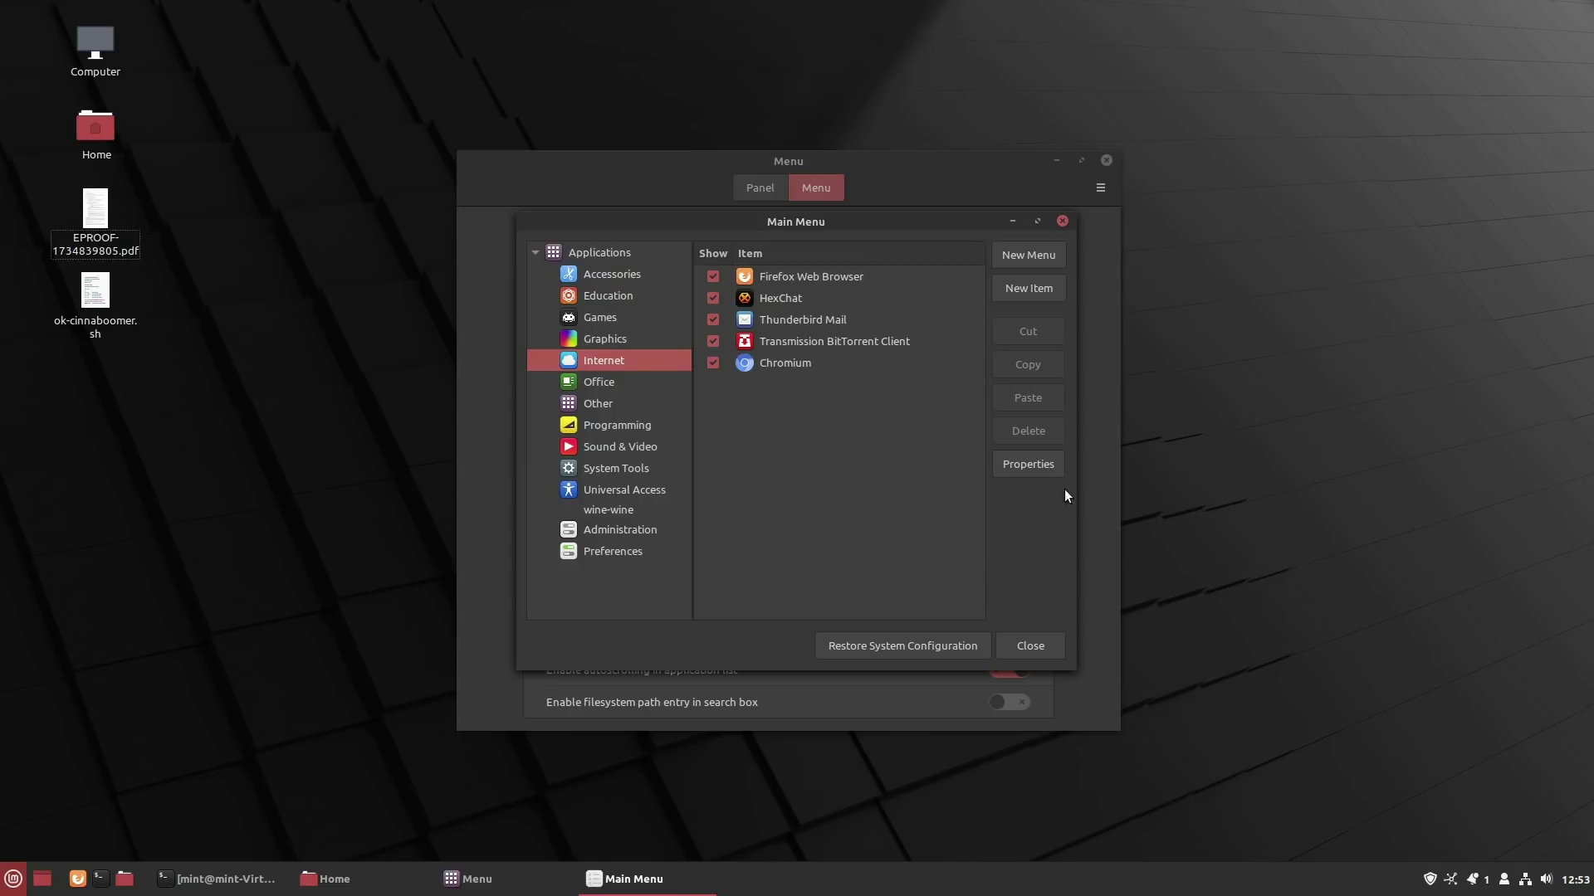
click(1062, 220)
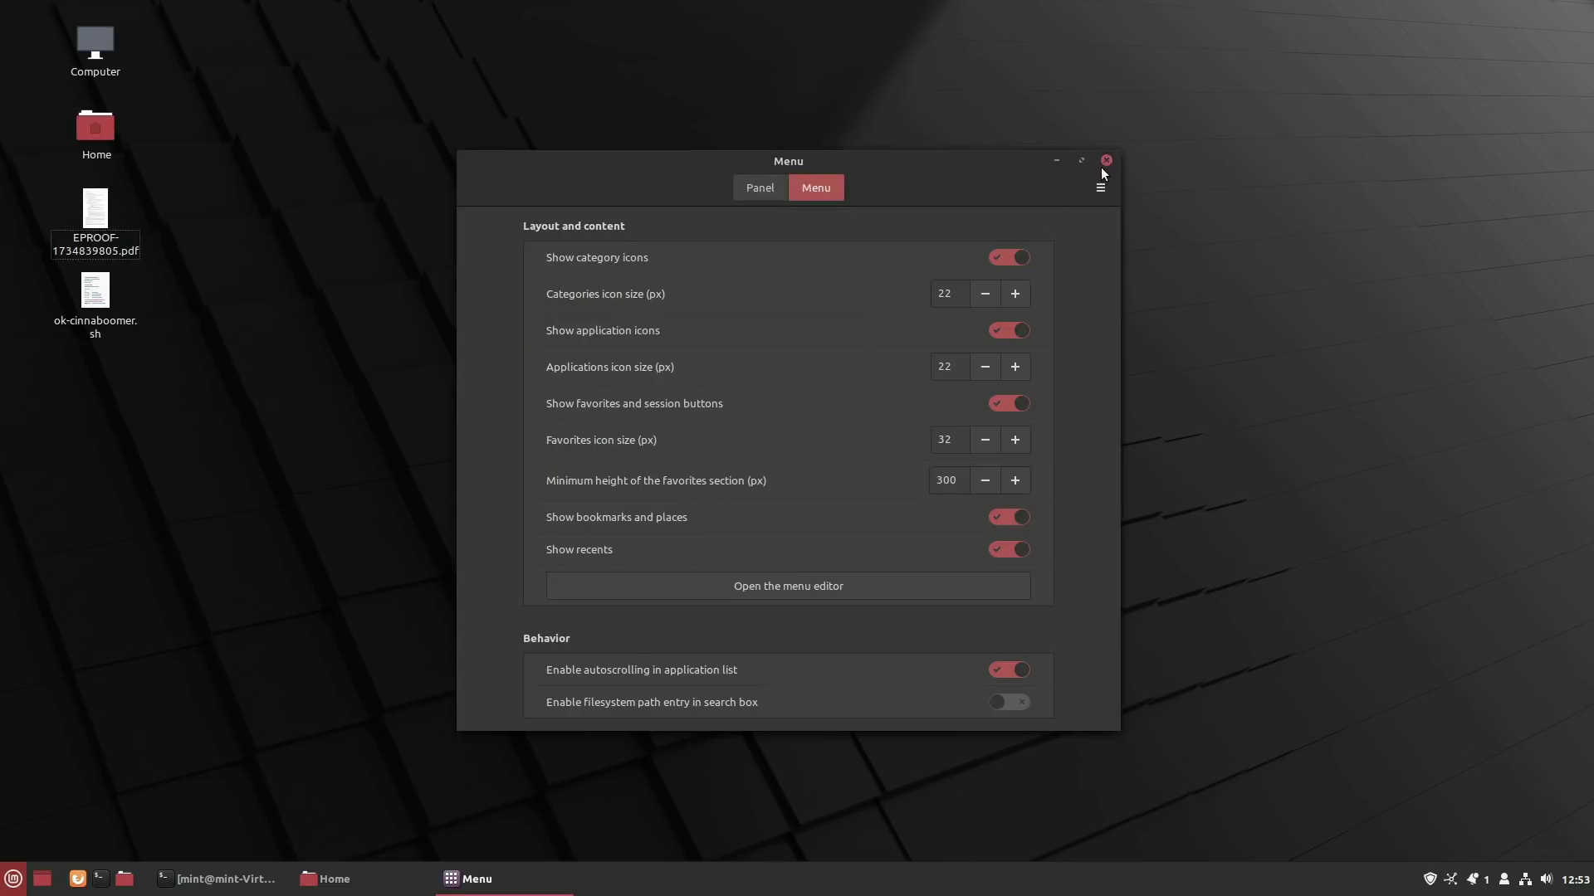
Close the settings and Home windows and launch Chromium from Menu > Internet
click(1102, 166)
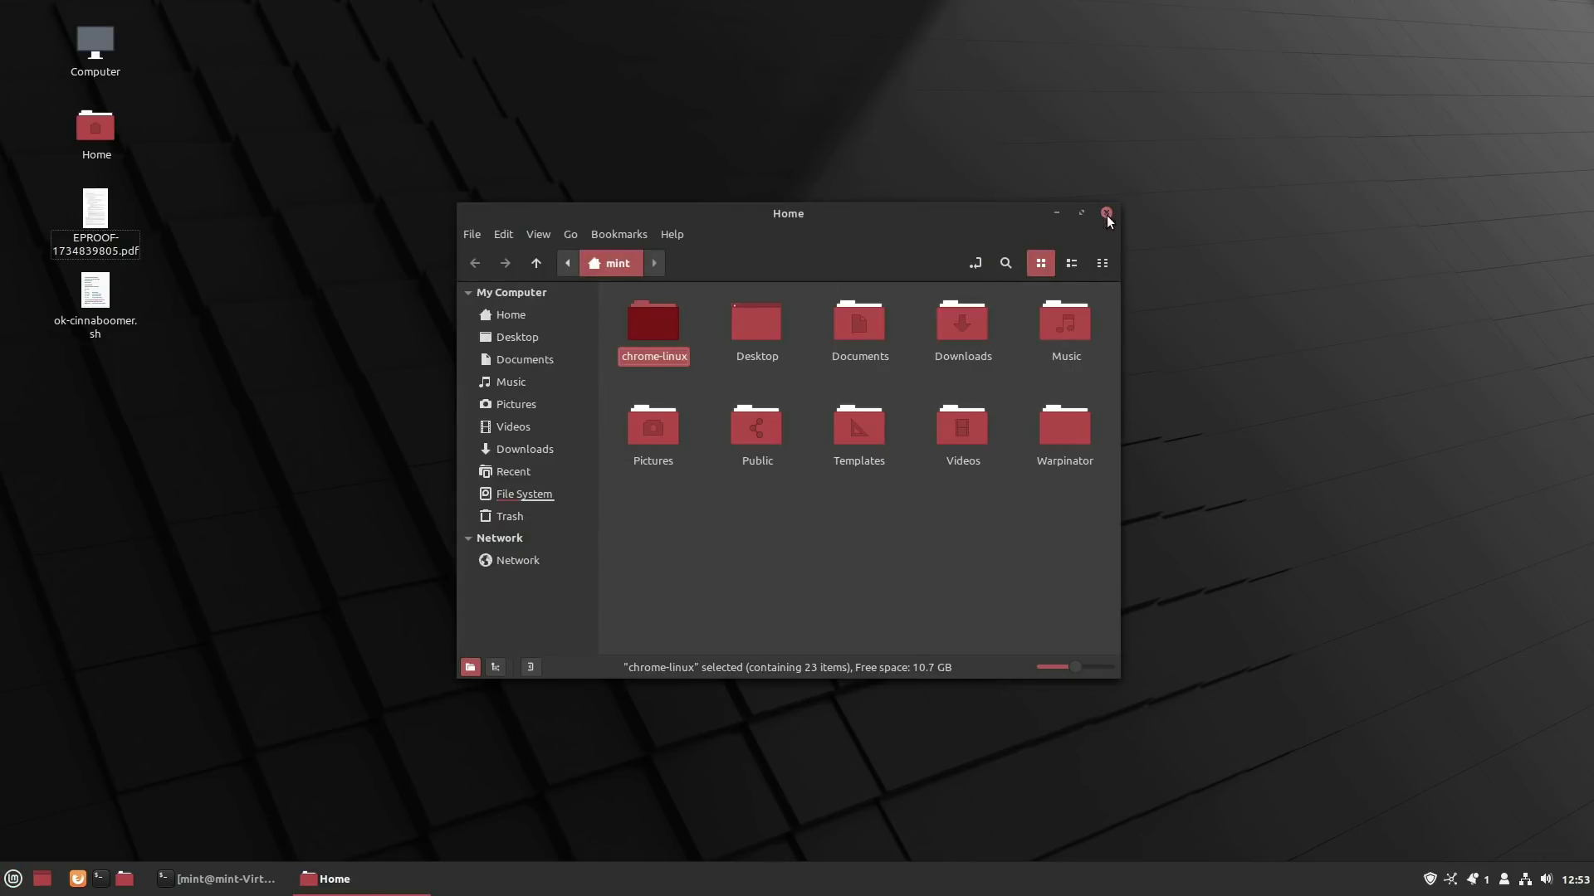
click(1107, 214)
click(13, 879)
mouse_move(171, 544)
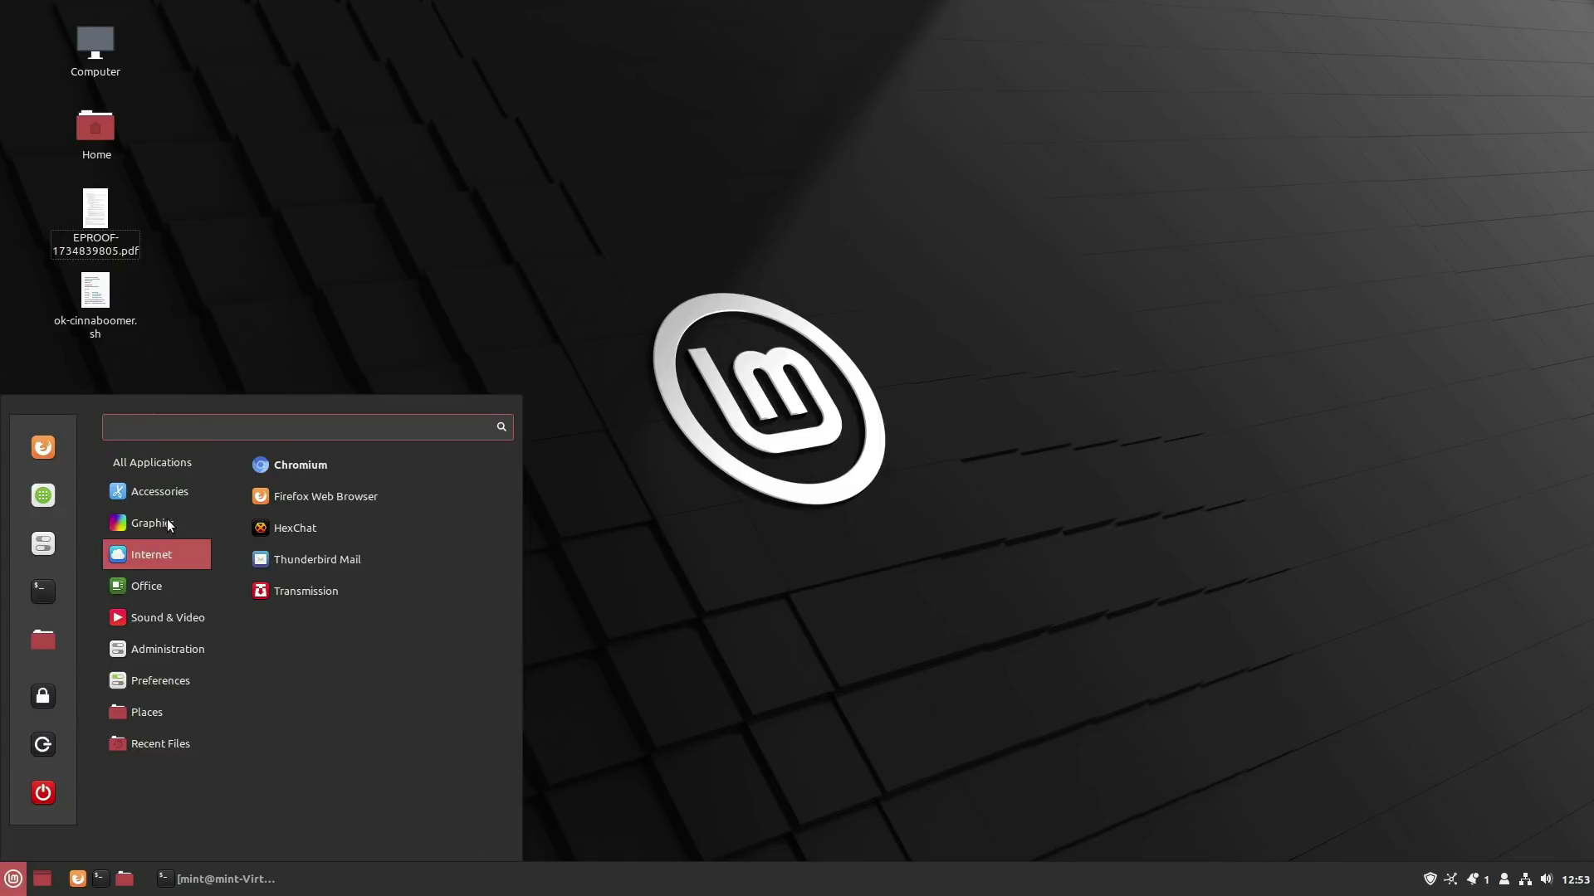
click(326, 465)
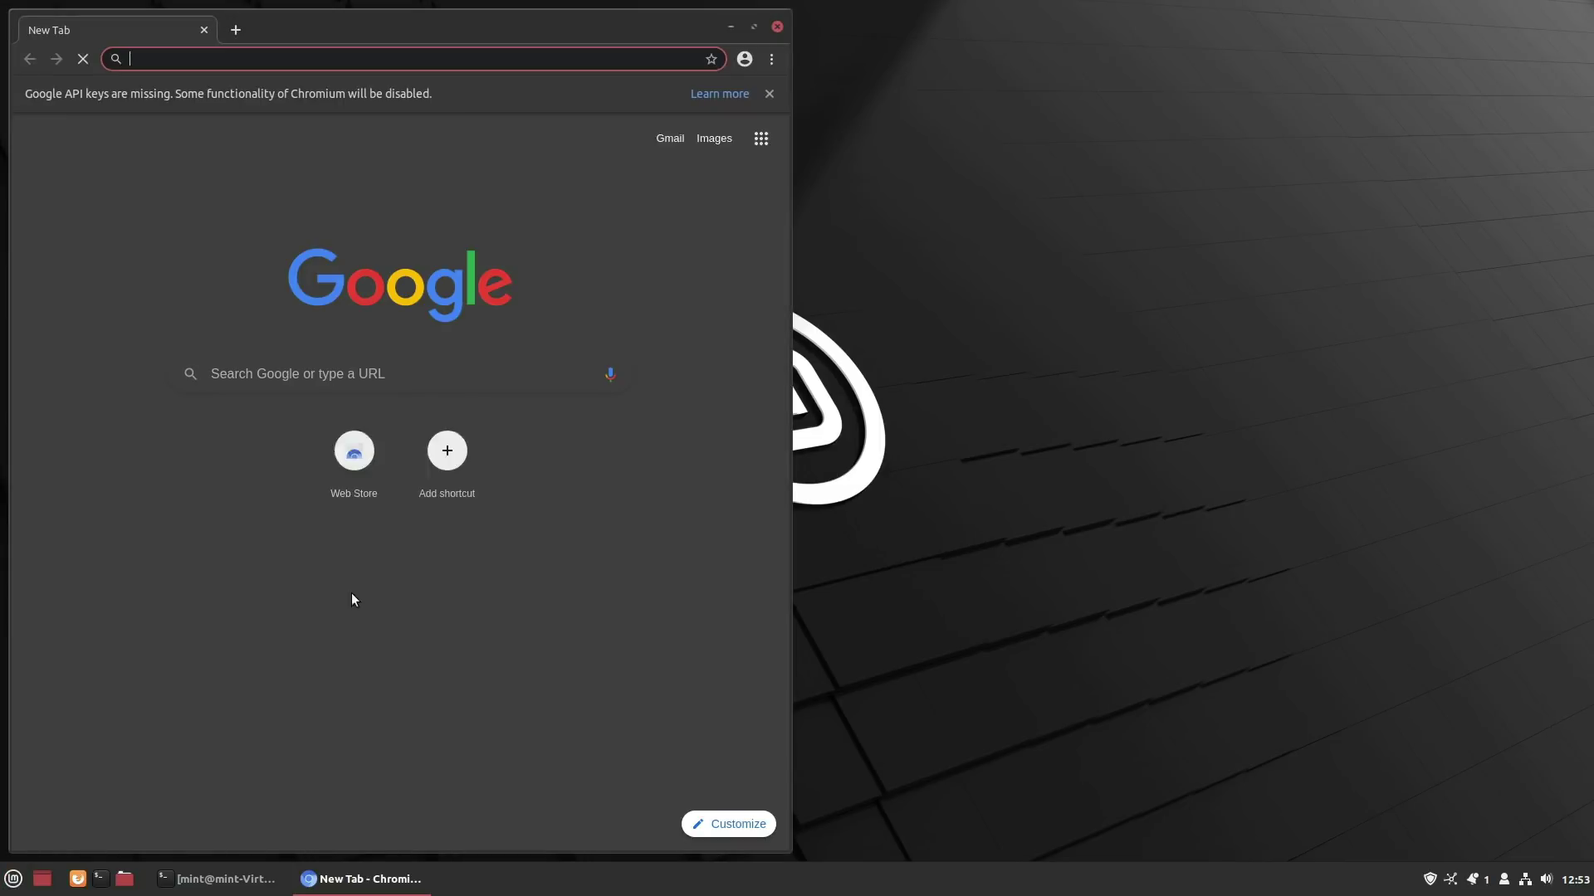
Add the Chromium menu entry to the panel
click(18, 887)
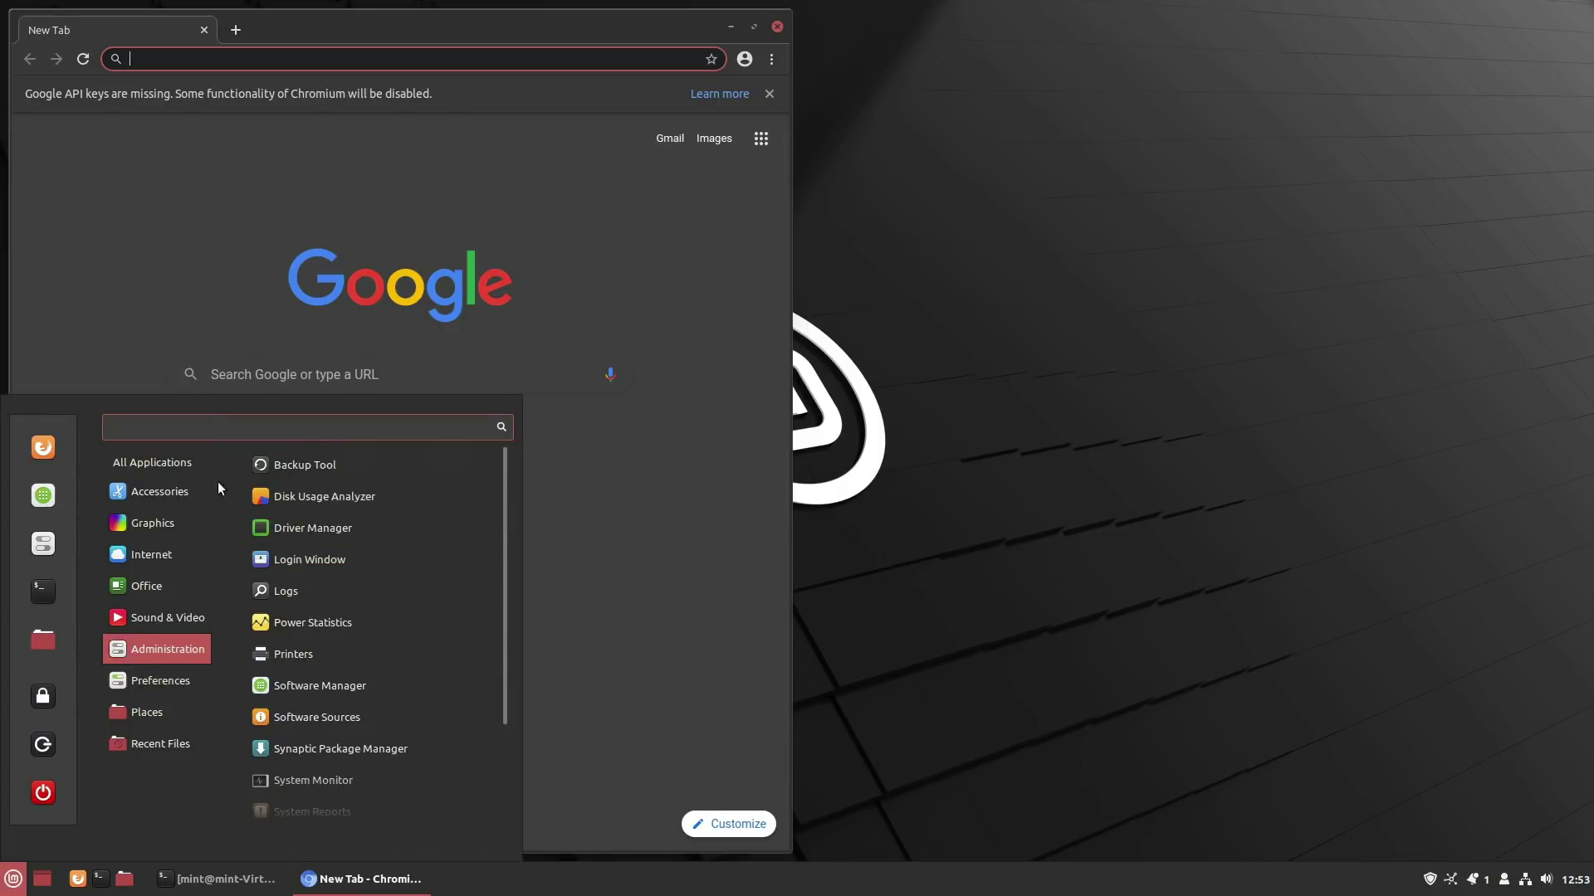
mouse_move(171, 518)
mouse_move(166, 548)
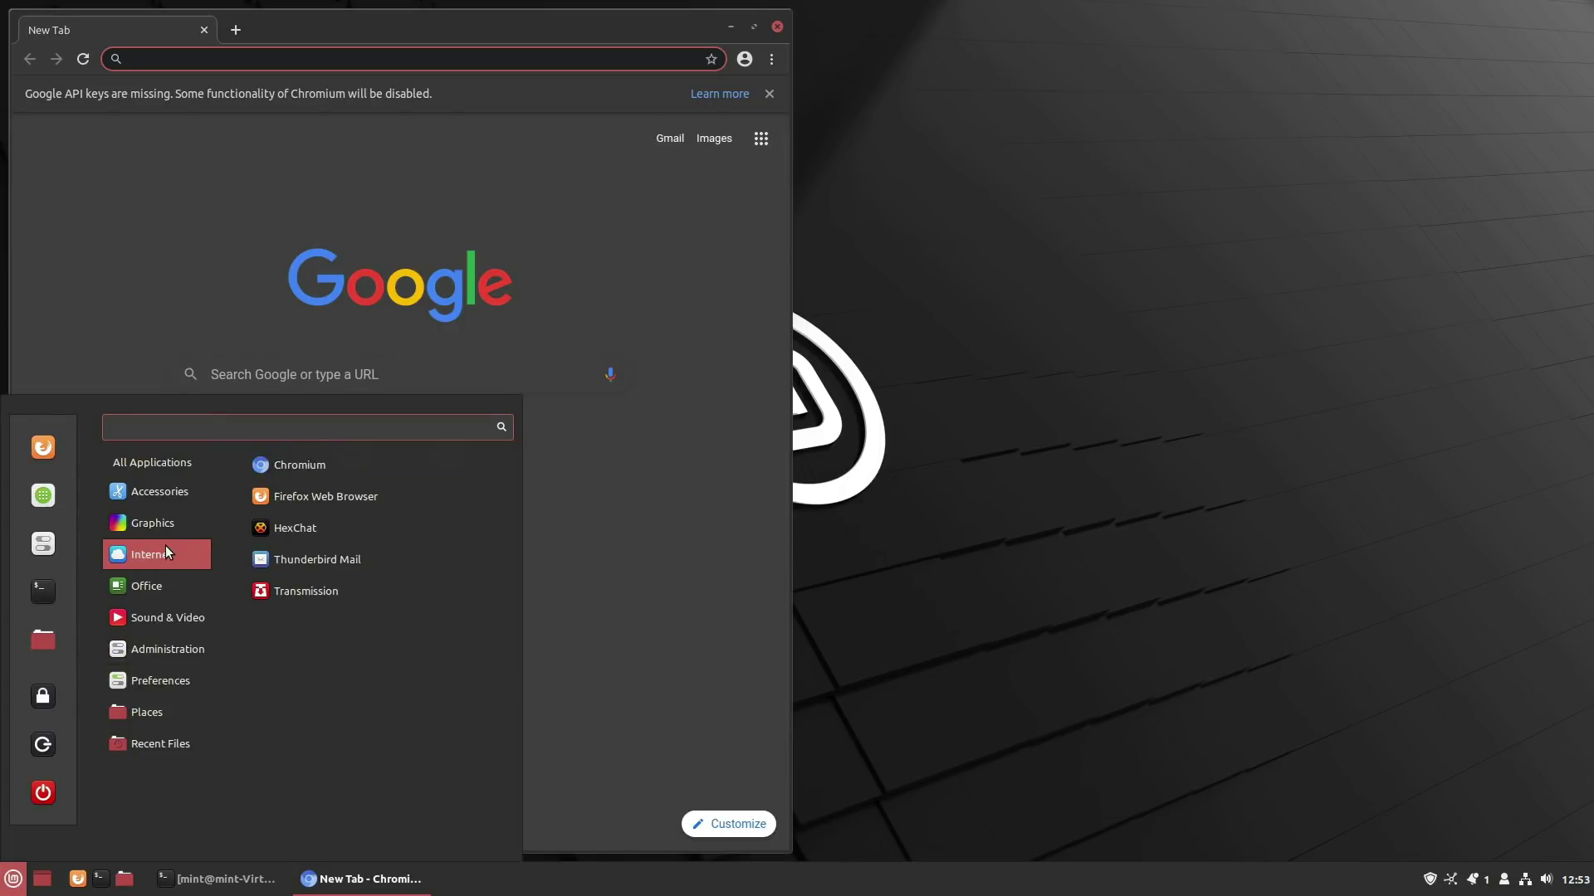
right_click(292, 466)
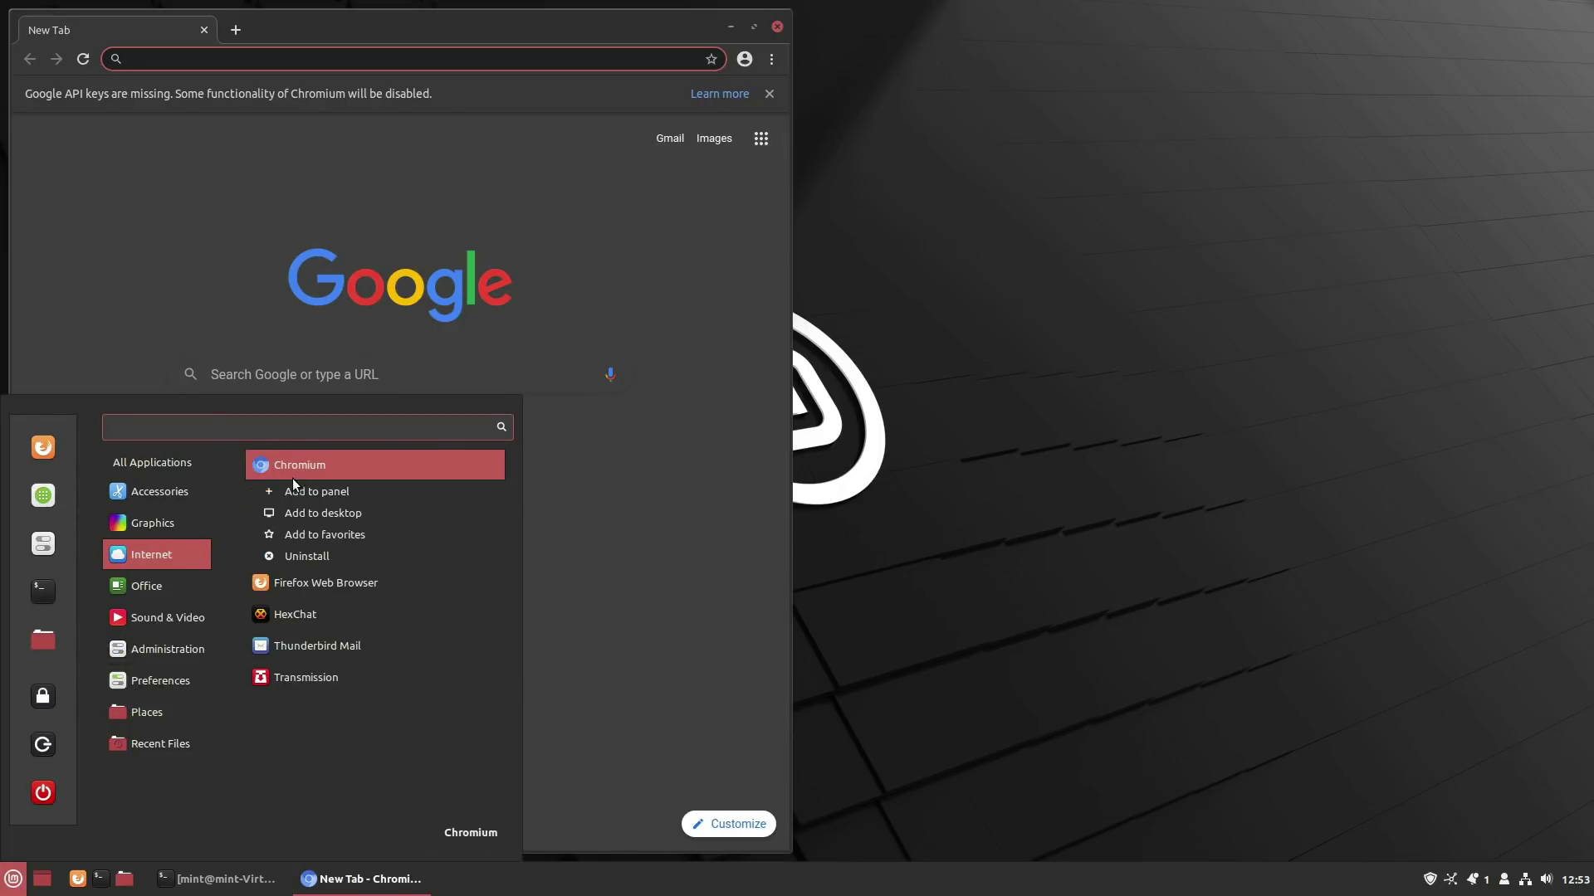
click(337, 496)
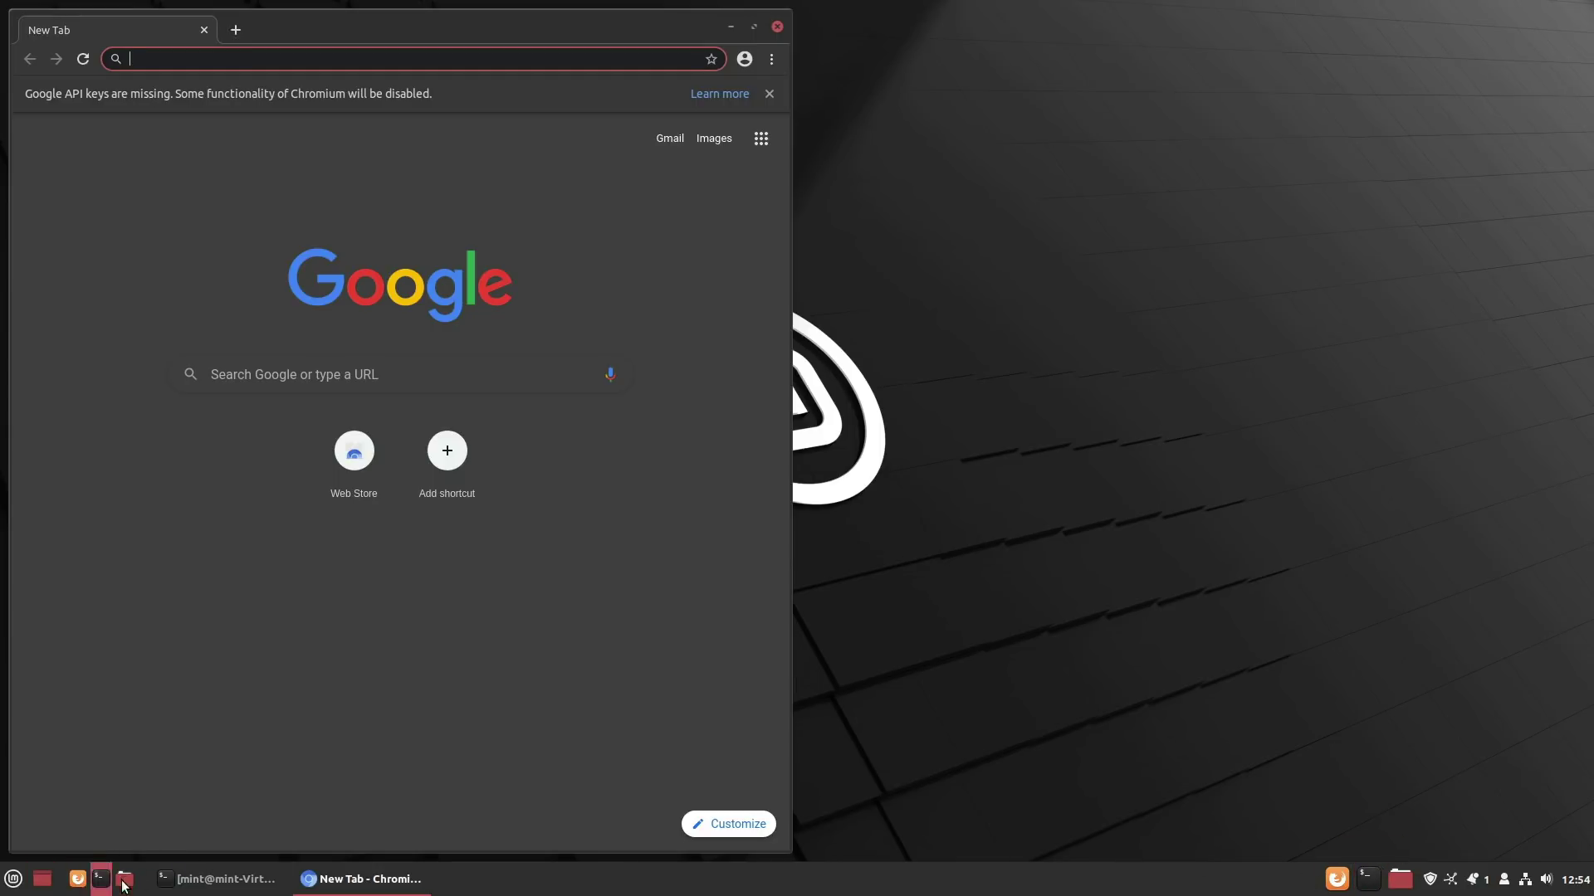
Add a Chromium launcher to the panel from the applications menu
click(218, 878)
click(12, 878)
mouse_move(153, 555)
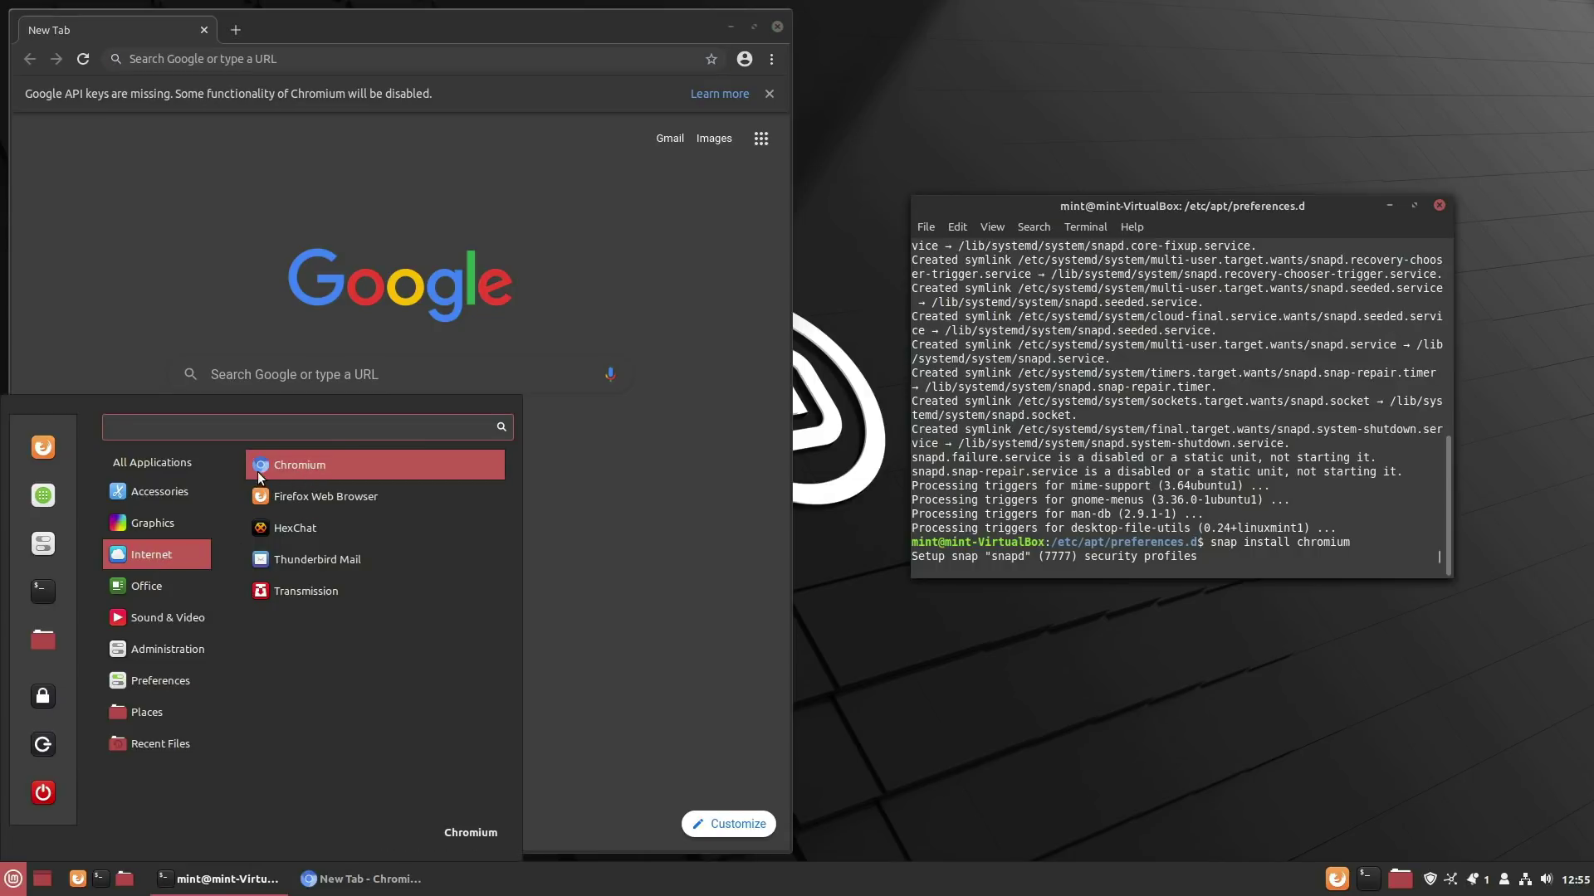
drag(254, 577, 146, 878)
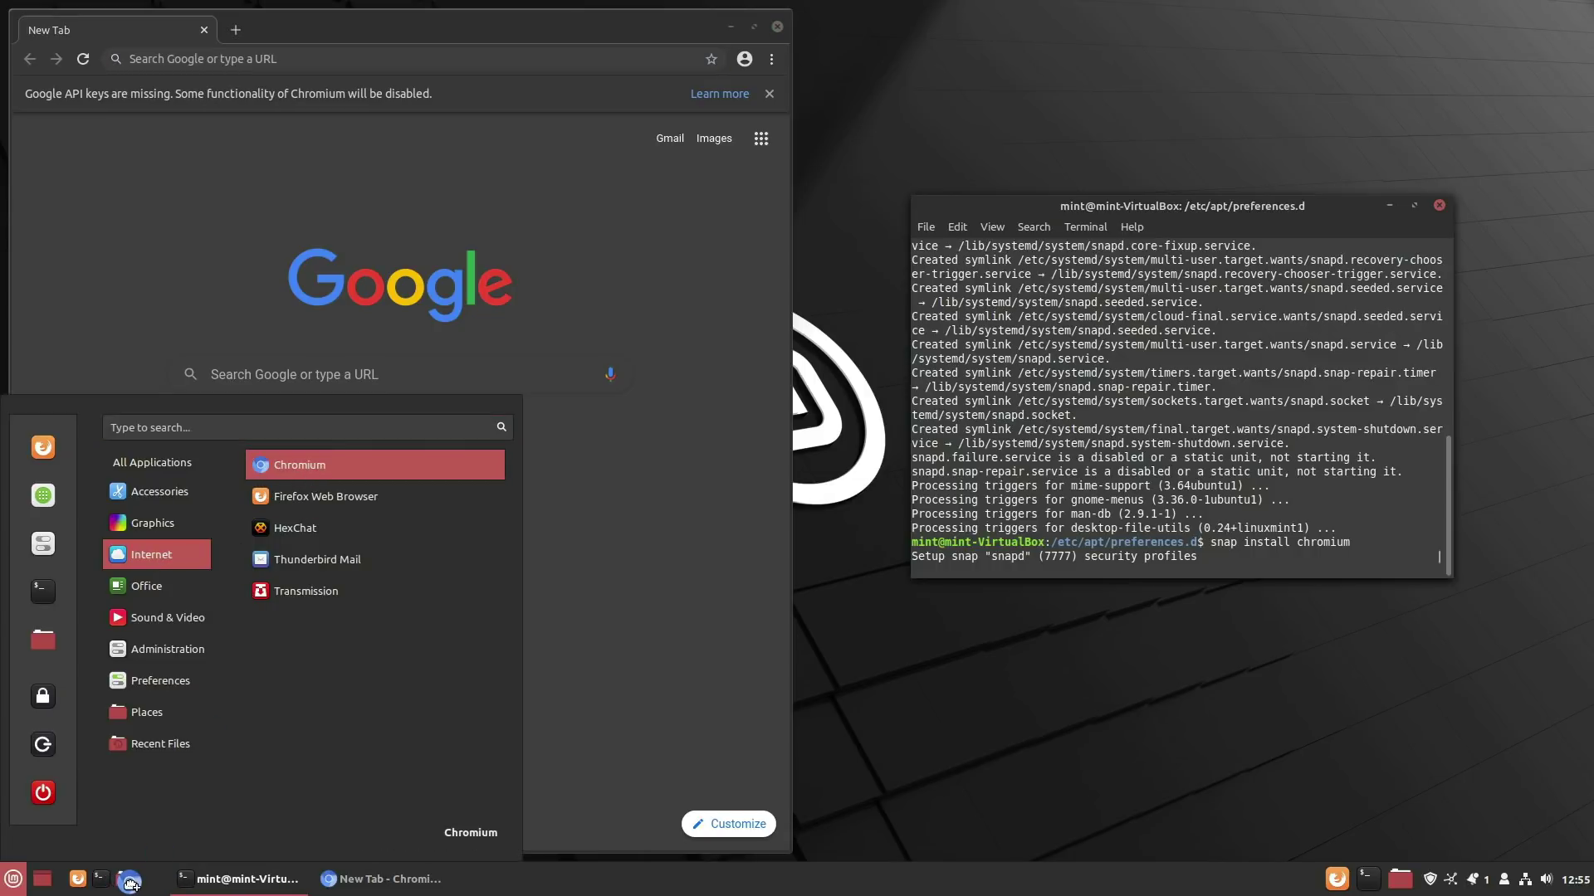
mouse_move(146, 712)
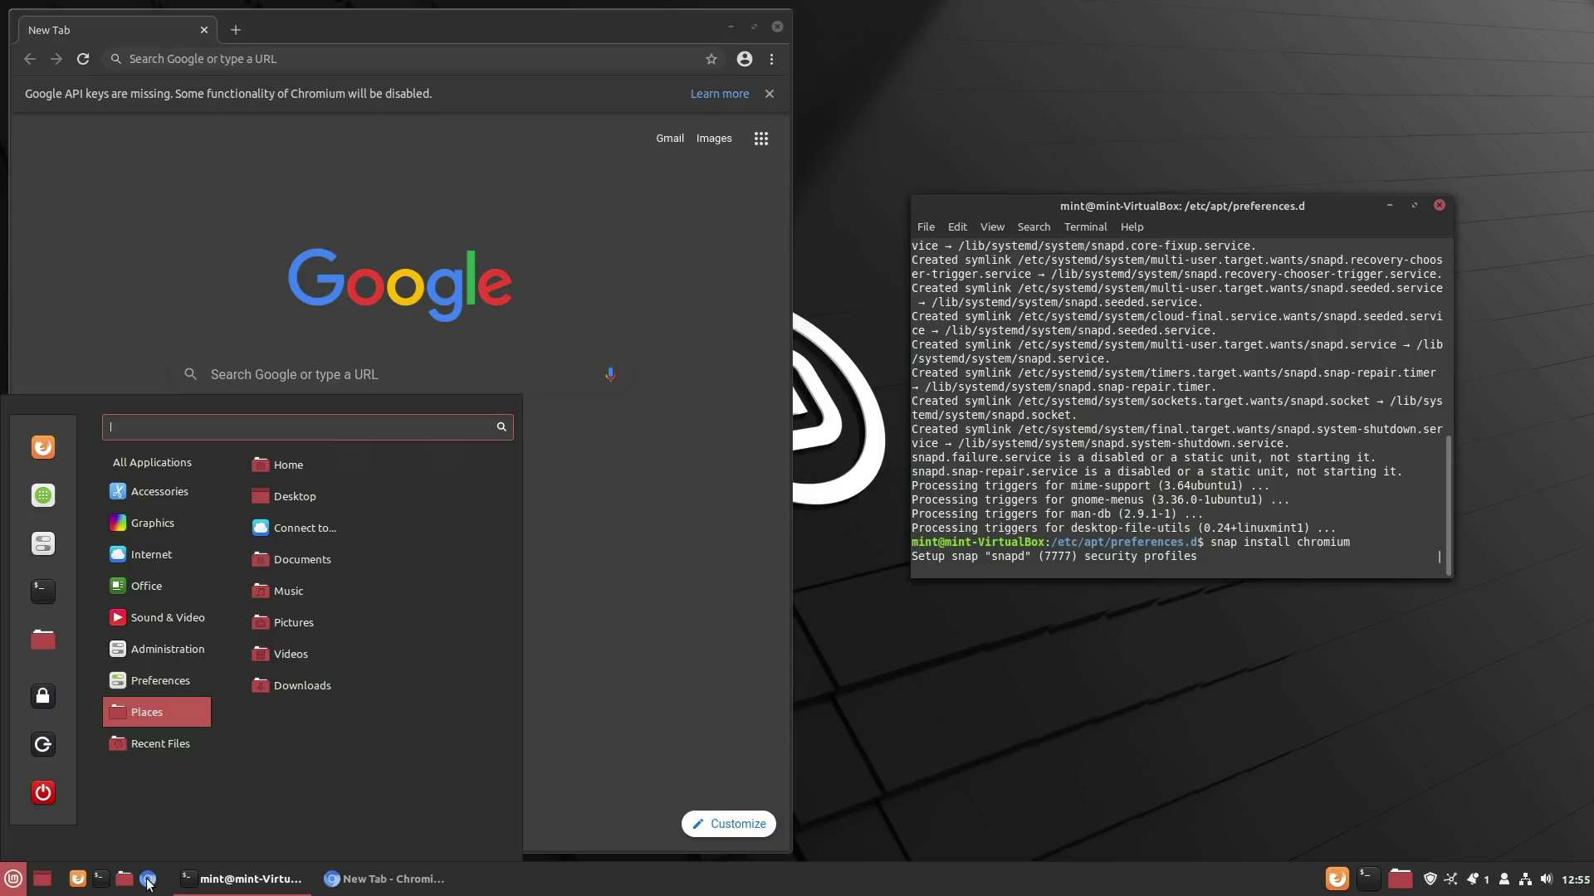
click(1212, 627)
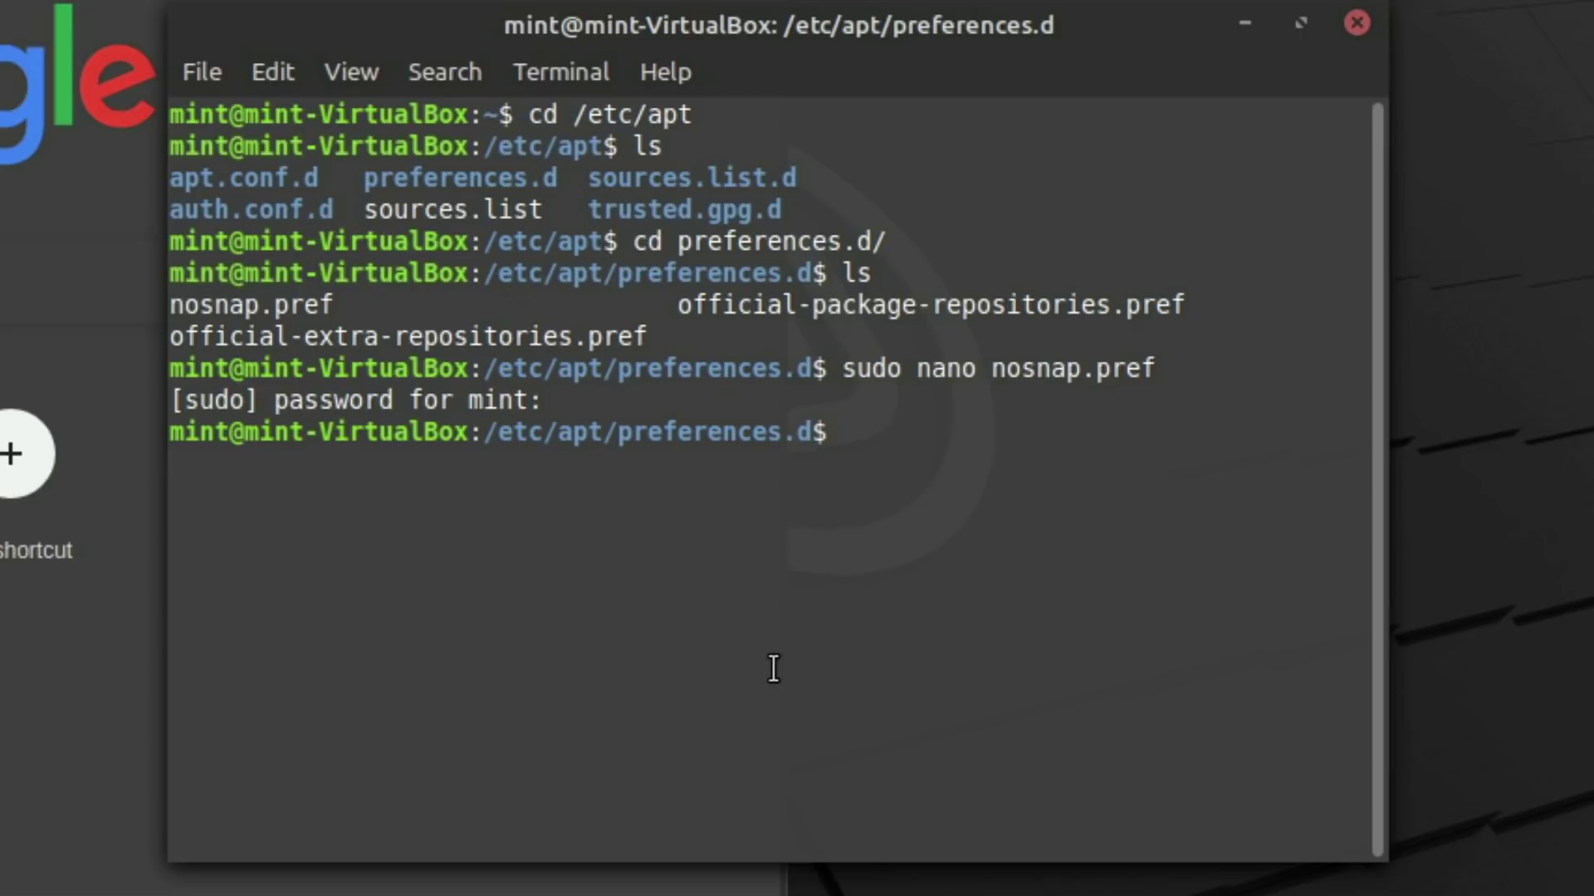
Install snapd in the terminal with 'sudo apt install snapd'
text(sudo apt ins)
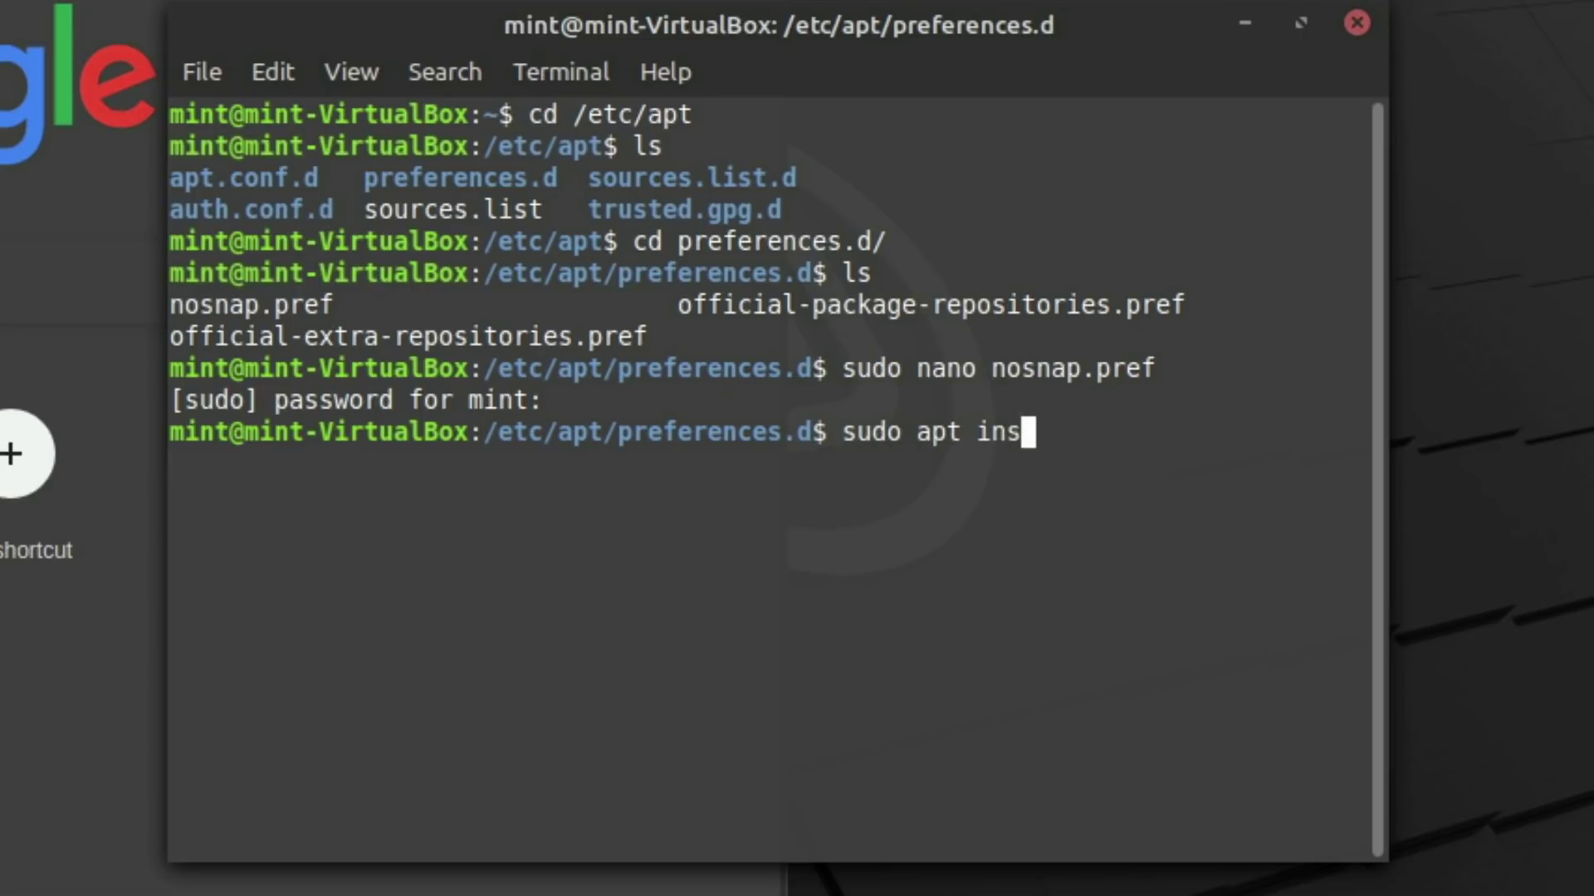
text(tall snapd)
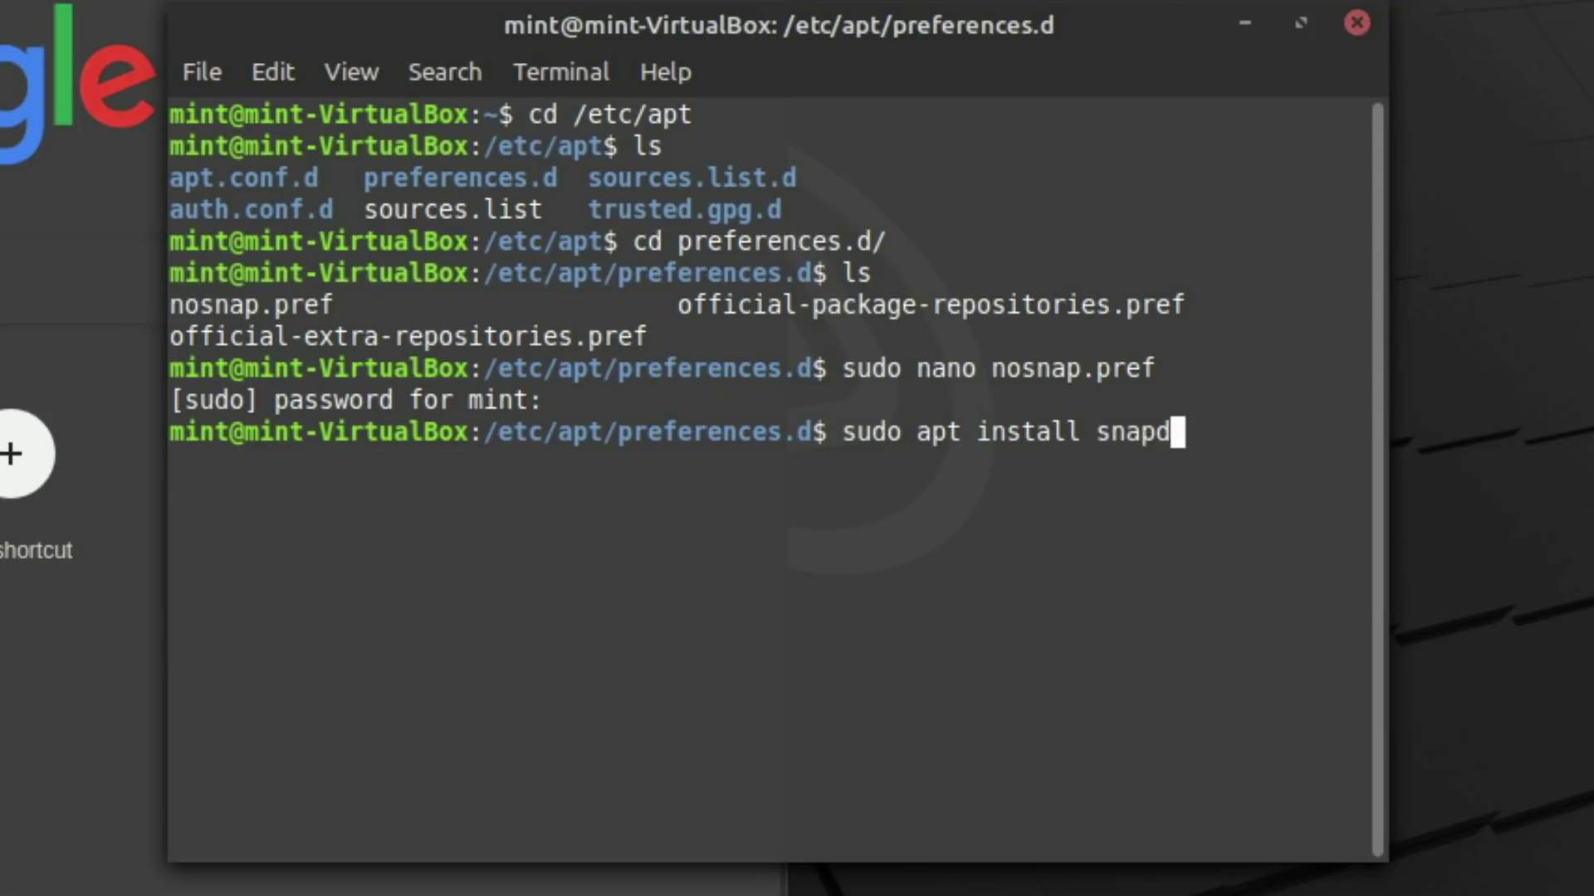
key(Return)
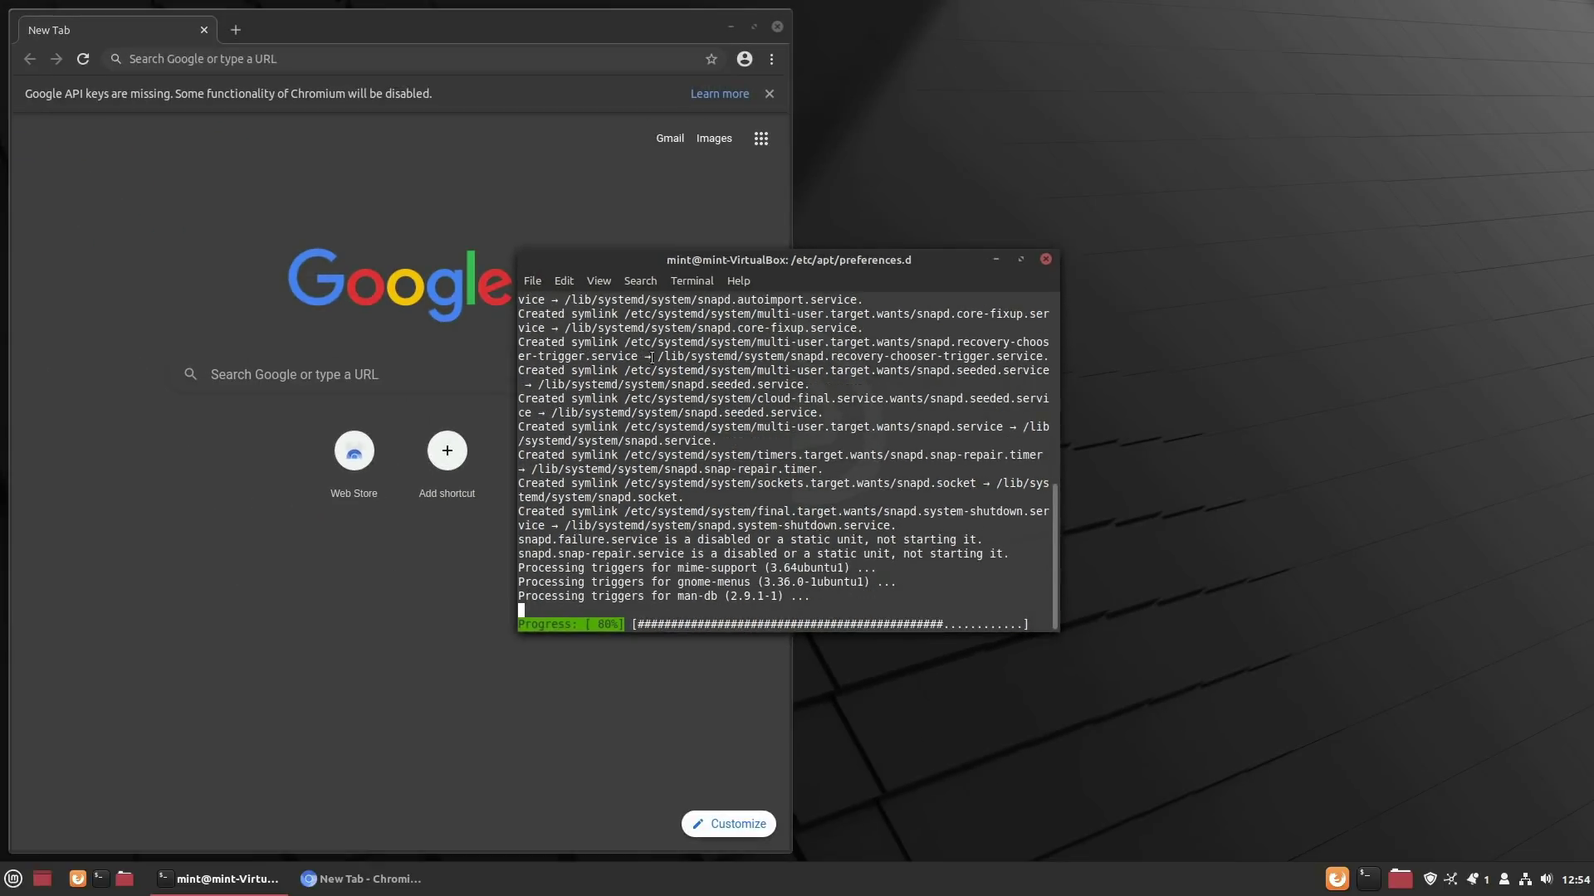
Move the terminal right and install the Chromium snap with 'snap install chromium', authorising with the password
drag(852, 253, 1245, 199)
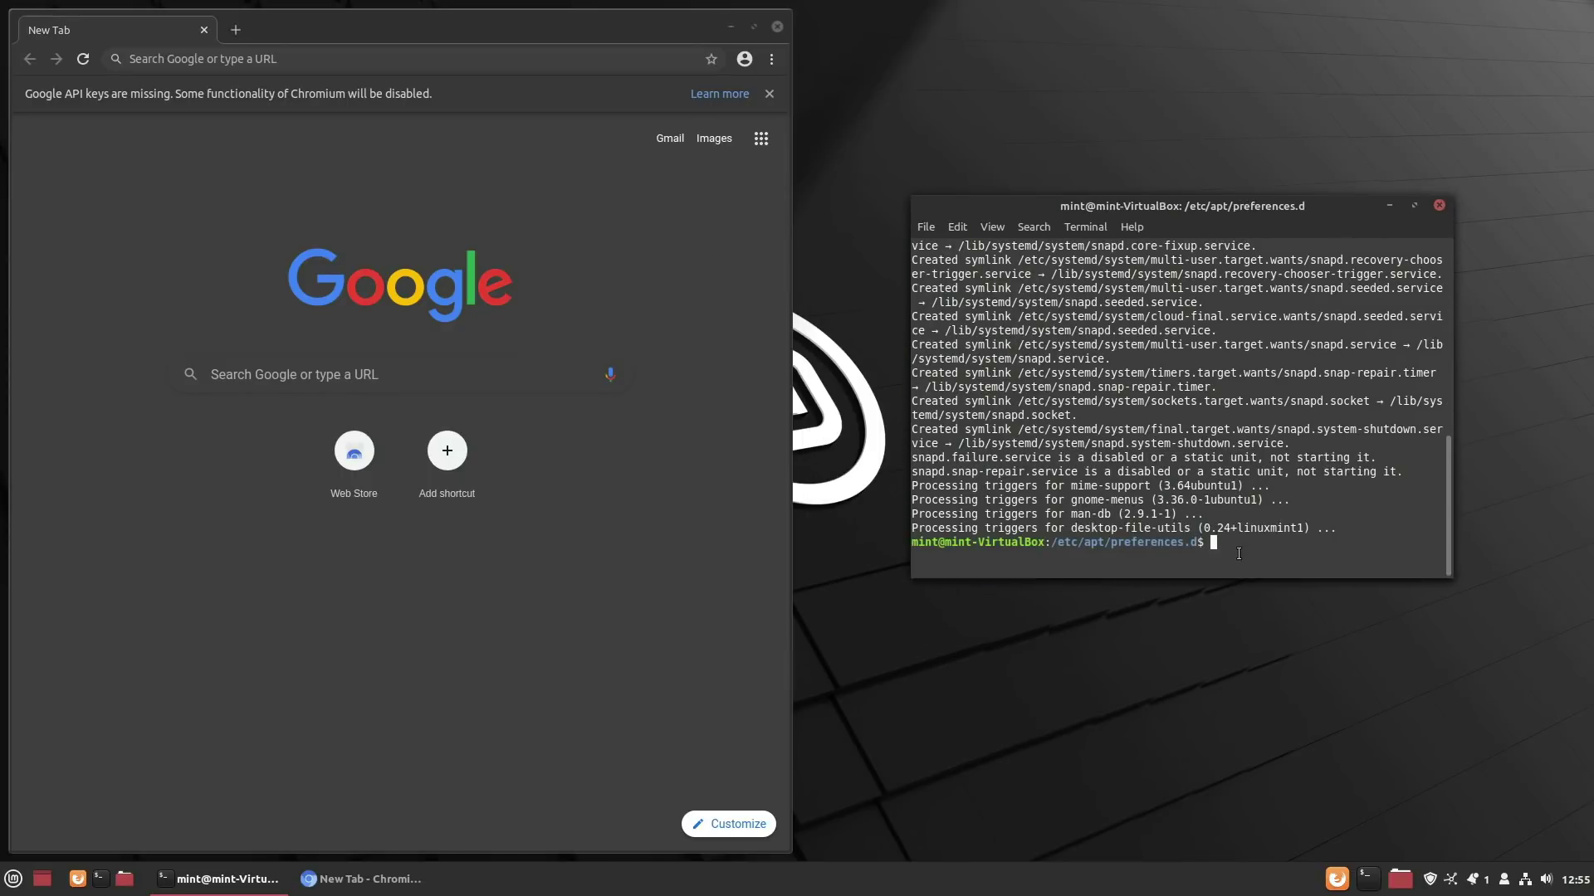
text(s)
text(nap )
text(isntall)
key(BackSpace)
key(BackSpace)
key(BackSpace)
key(BackSpace)
key(BackSpace)
key(BackSpace)
text(nstall chromium)
key(Return)
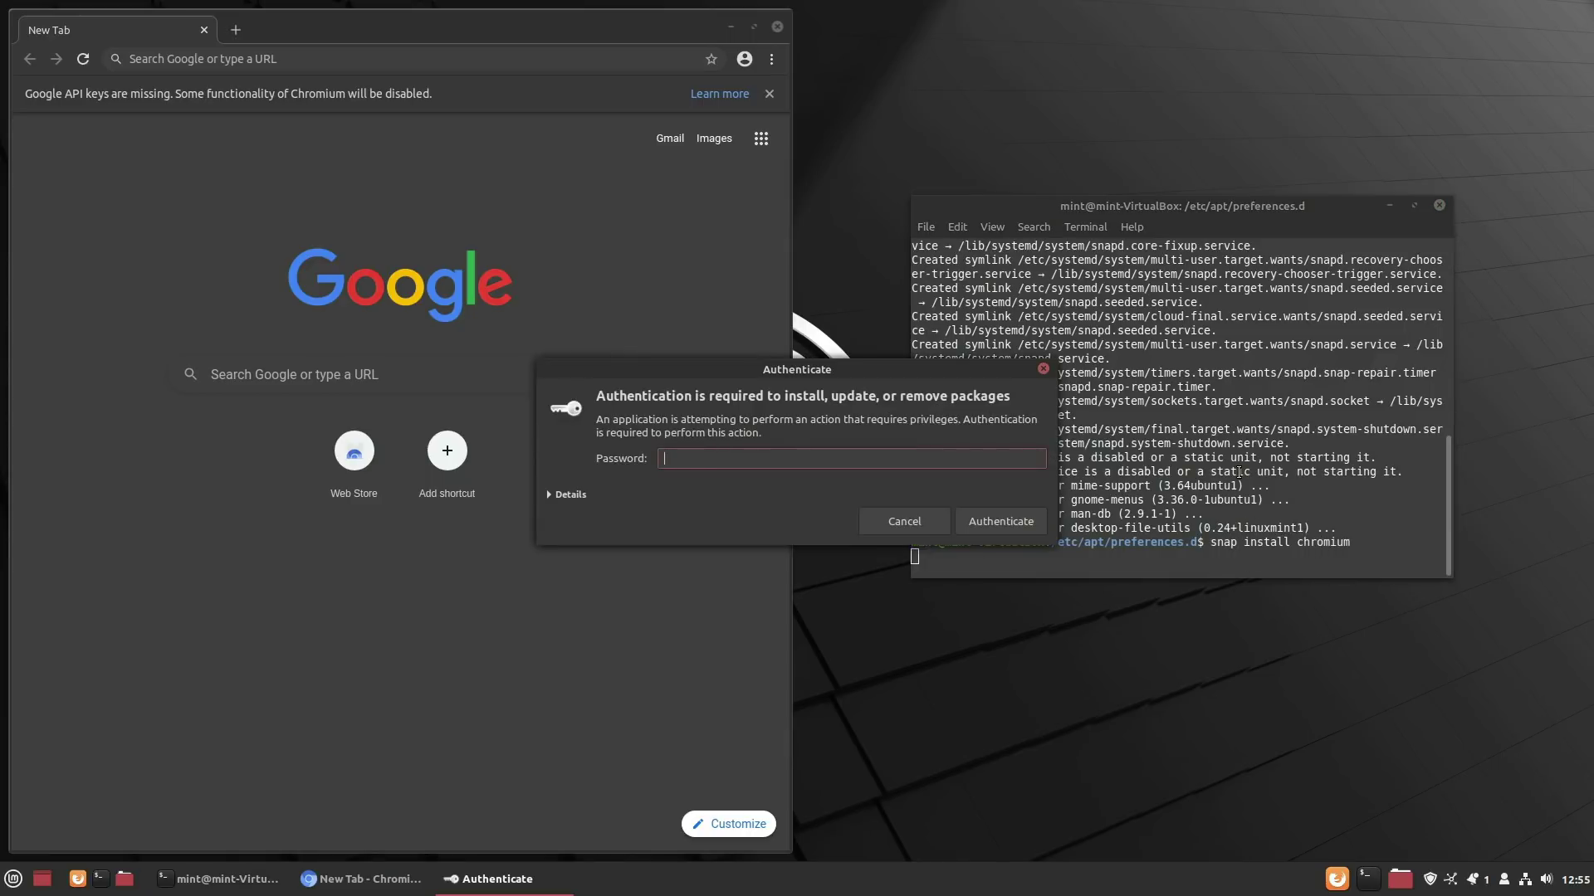
key(Return)
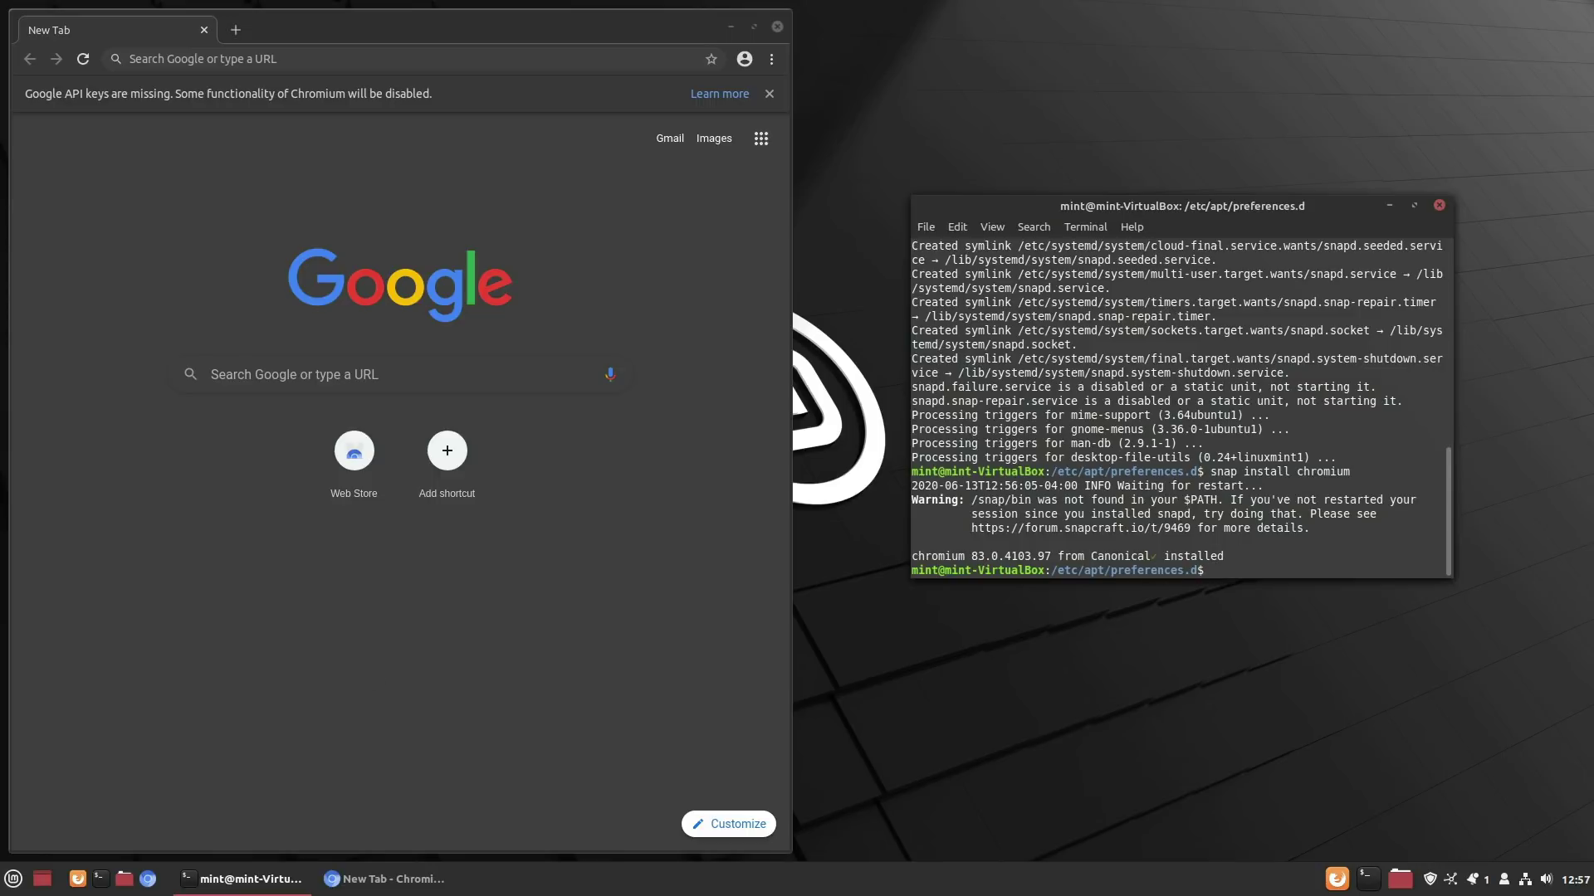
Close the Chromium window and the terminal
click(14, 879)
mouse_move(169, 547)
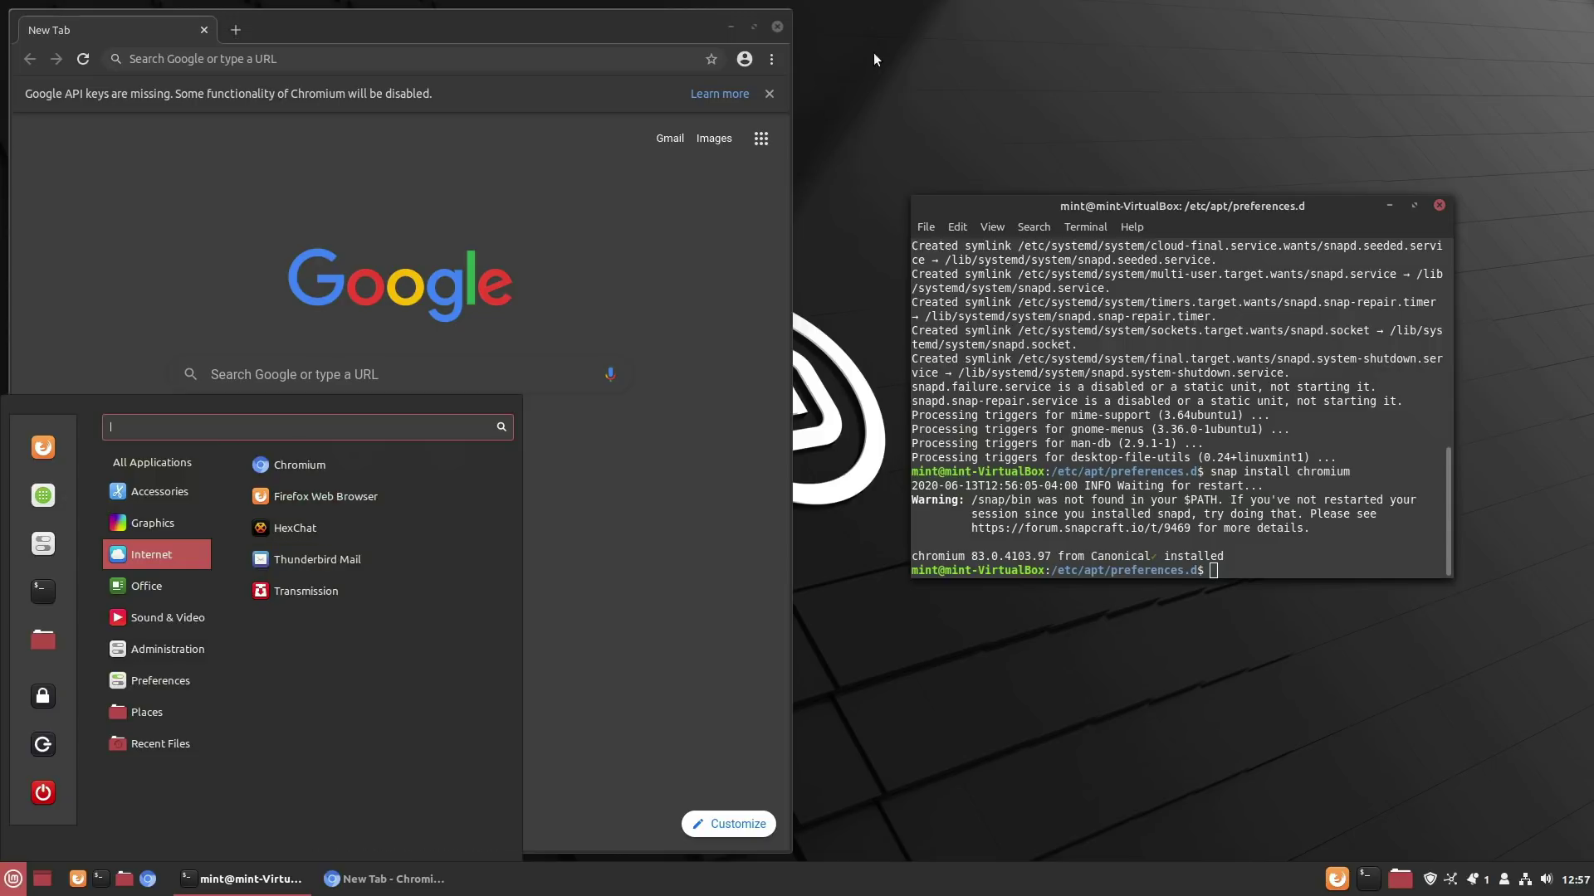
click(775, 28)
click(775, 28)
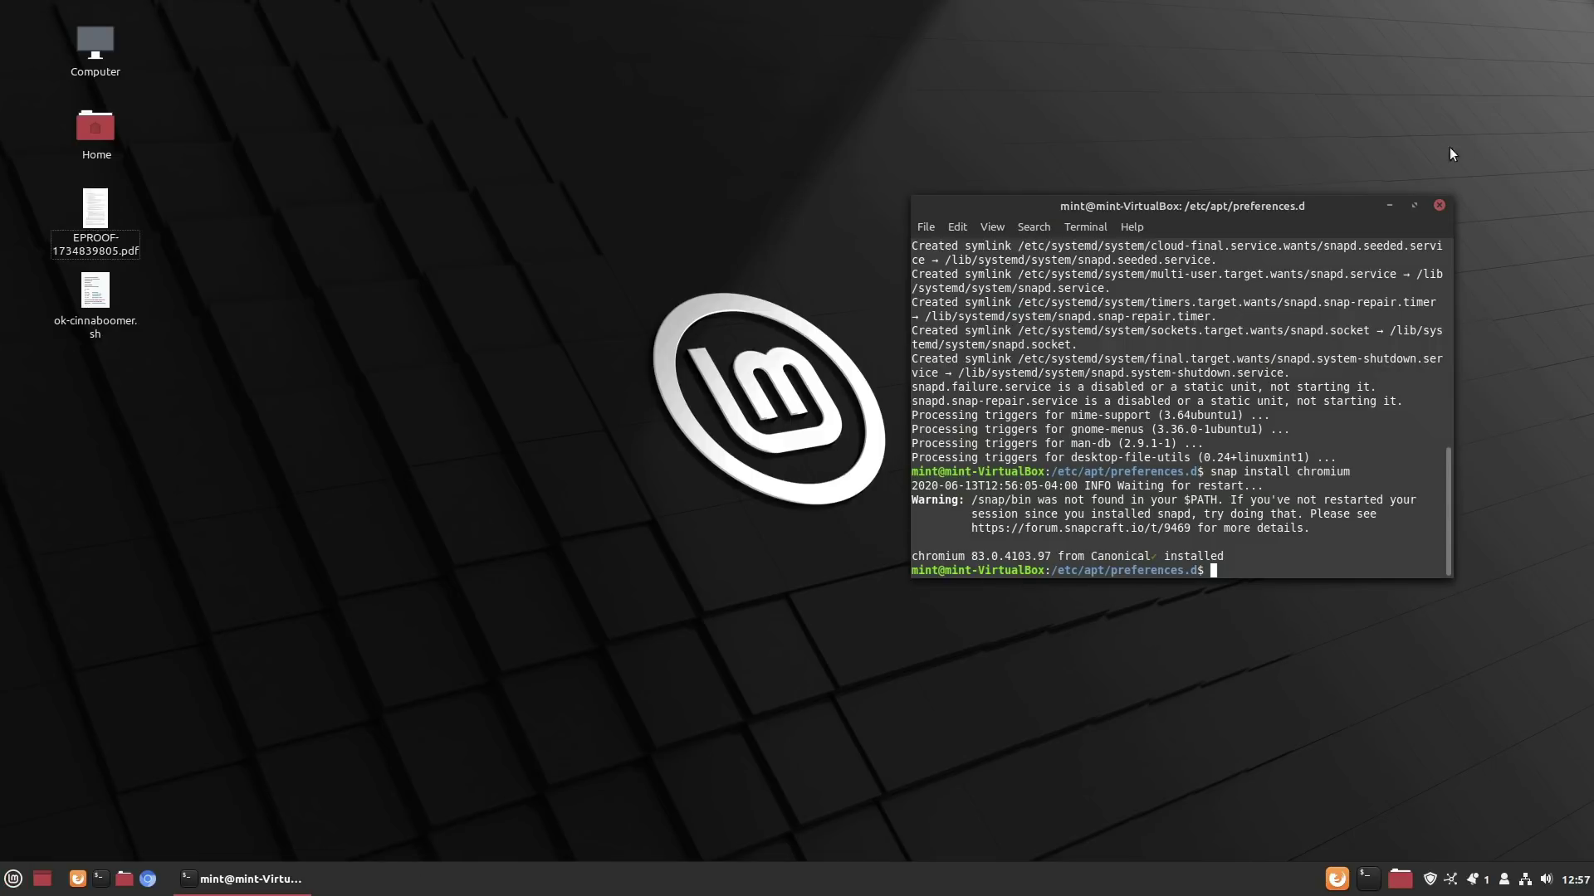
click(1438, 205)
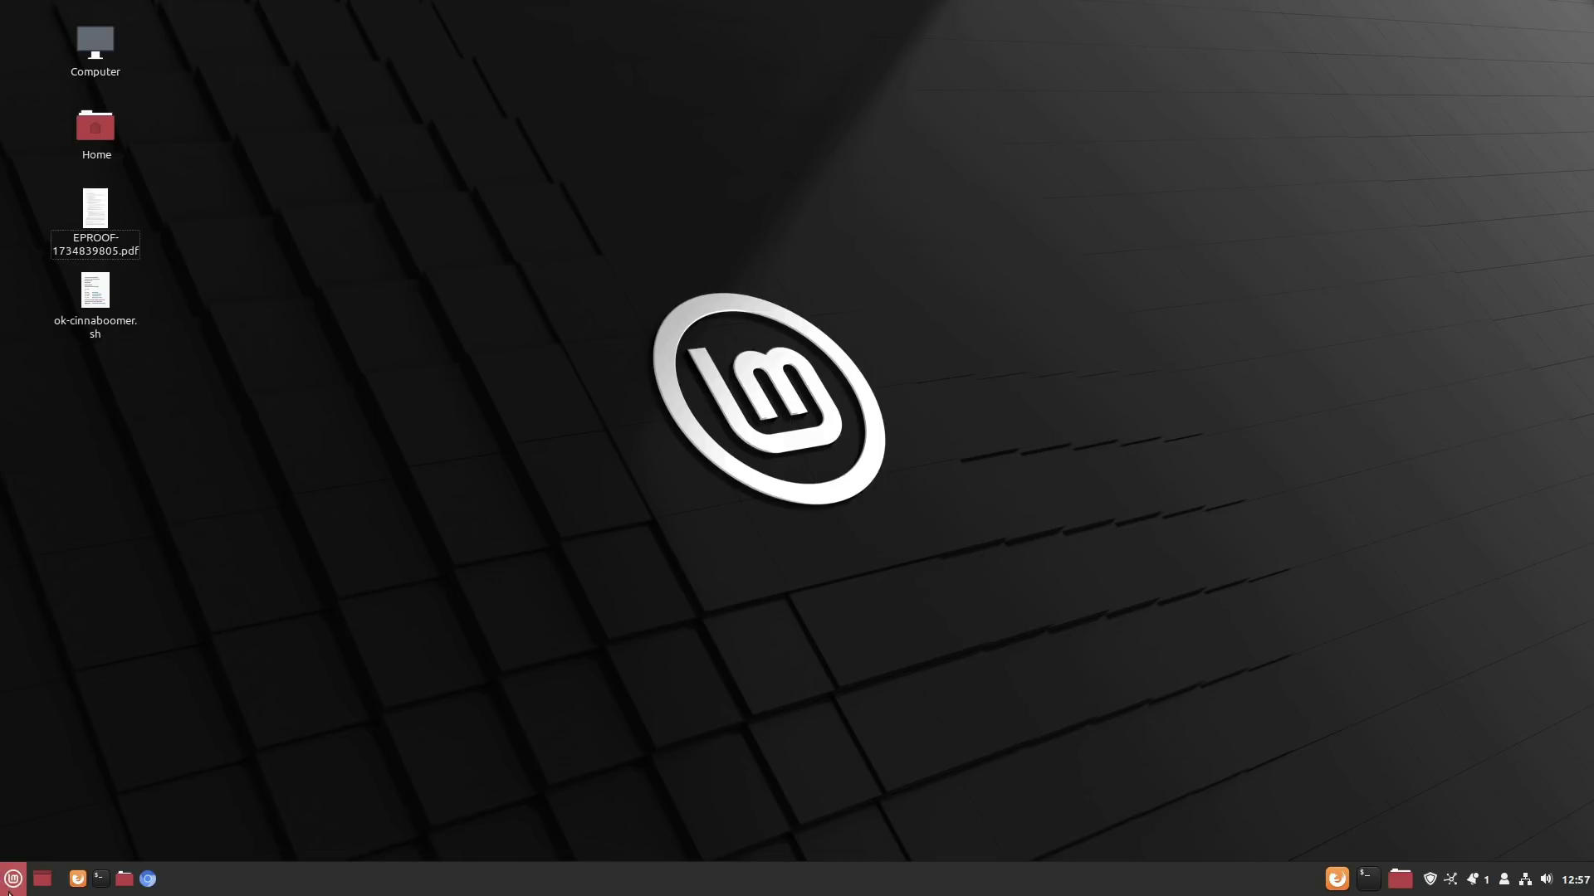
Log out of the Cinnamon session and log back in with the account password
click(13, 878)
click(43, 744)
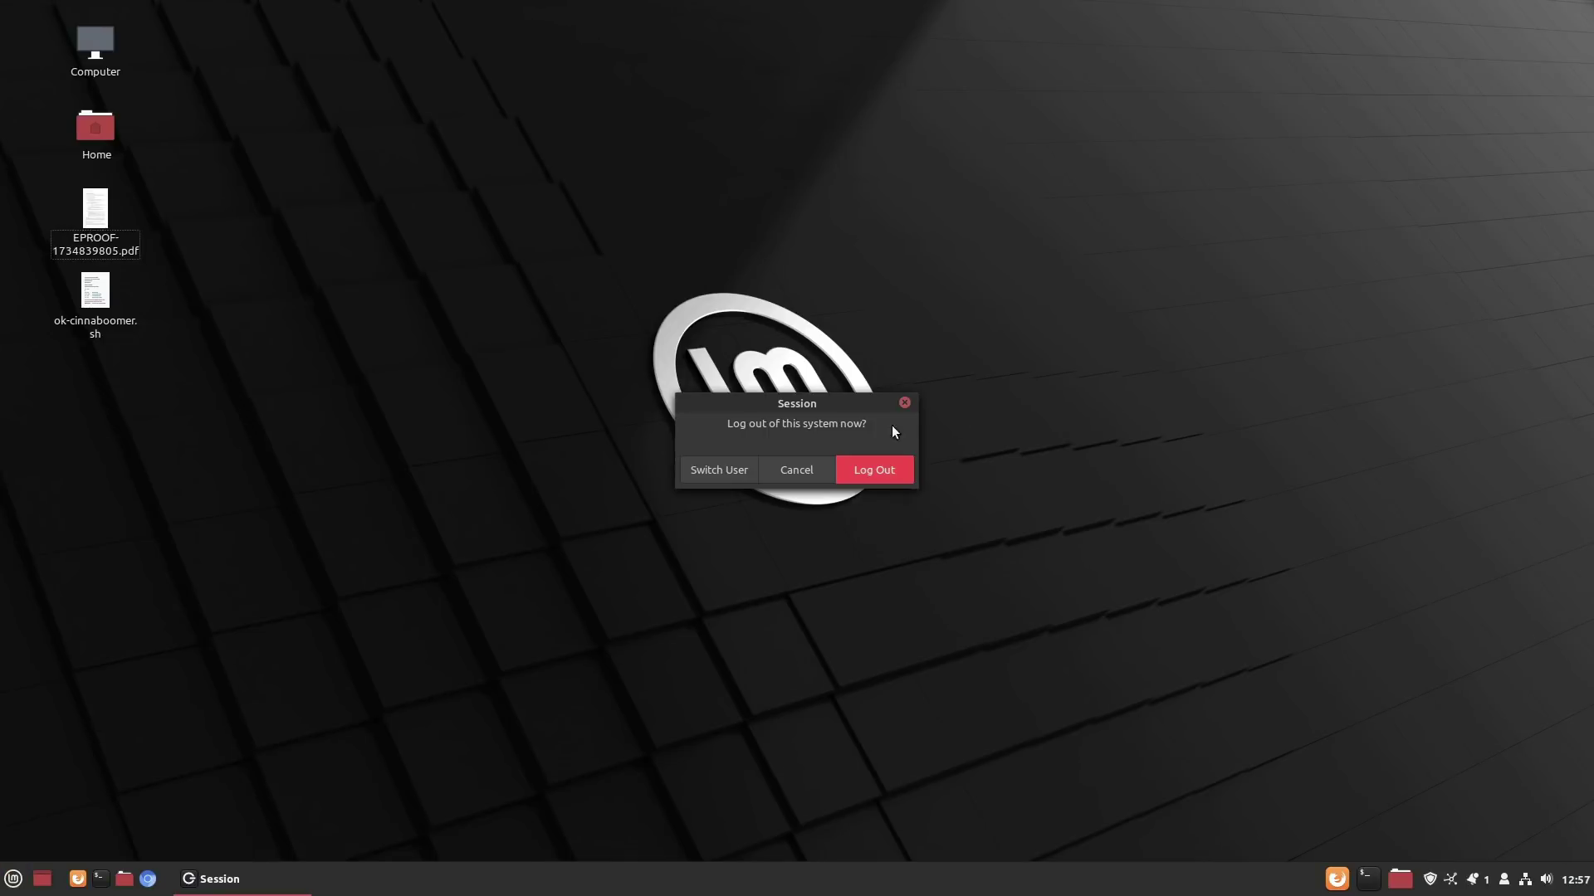
click(874, 470)
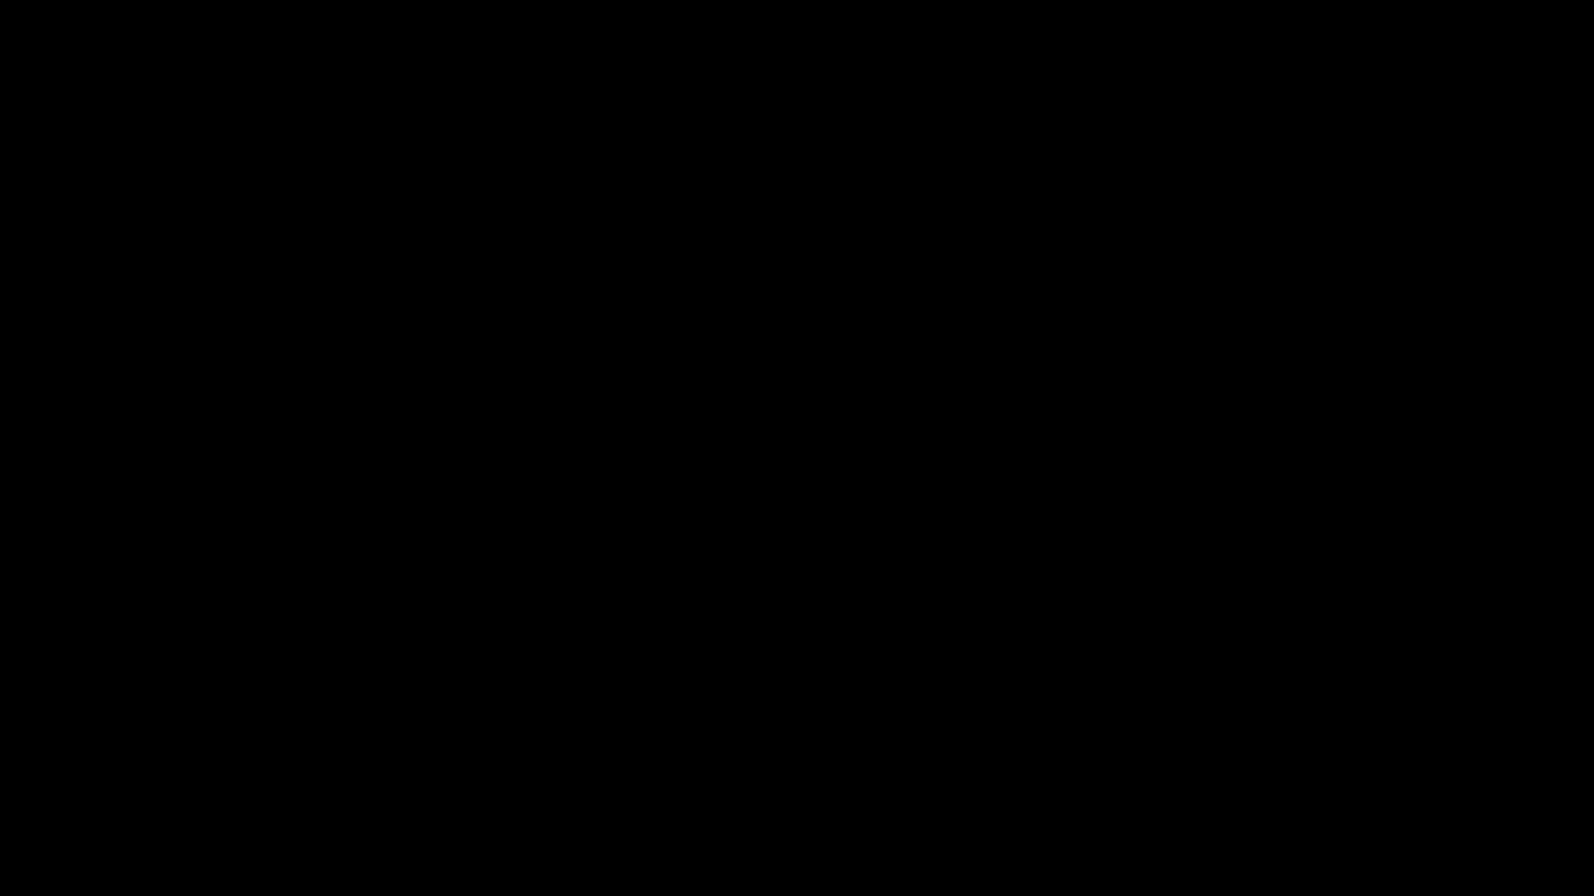
key(Return)
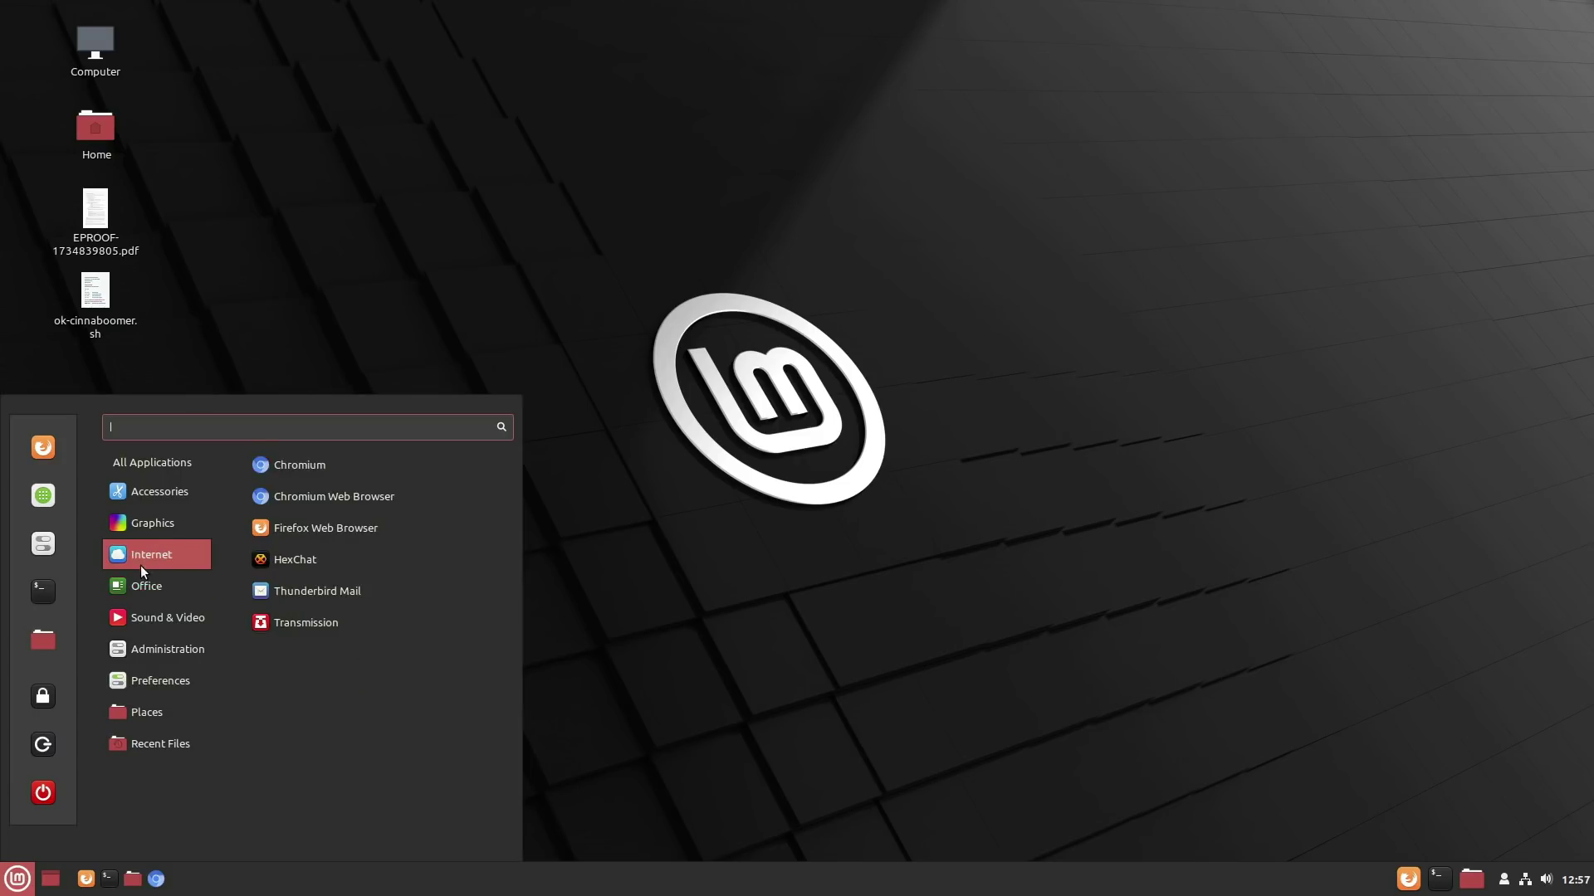
Launch the extracted Chromium and the snap Chromium Web Browser, placing the snap window on the right half
click(311, 471)
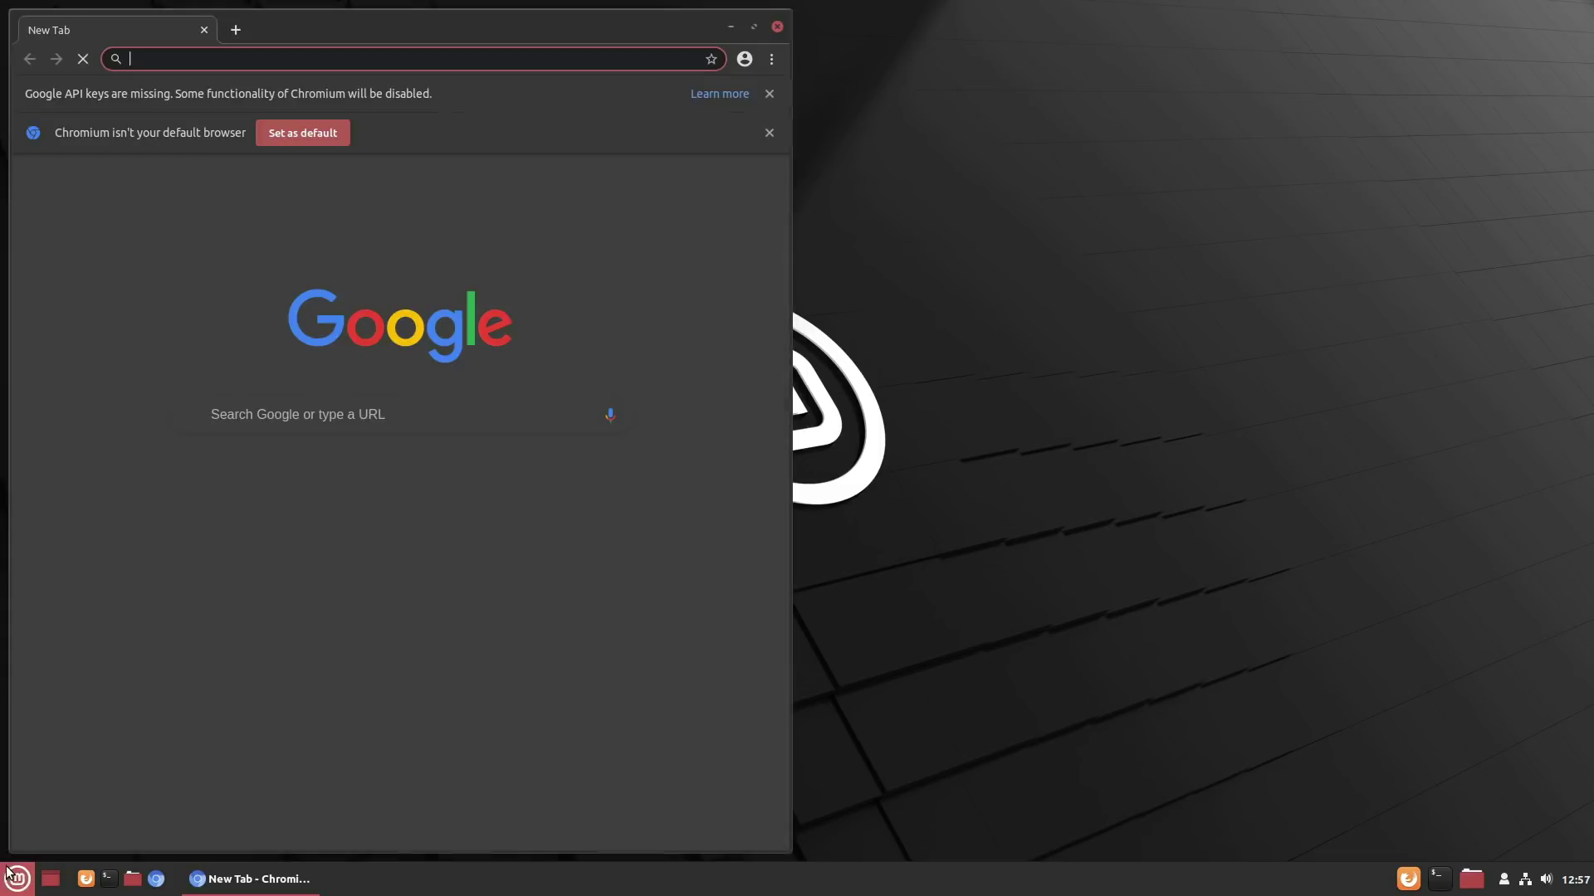
click(16, 880)
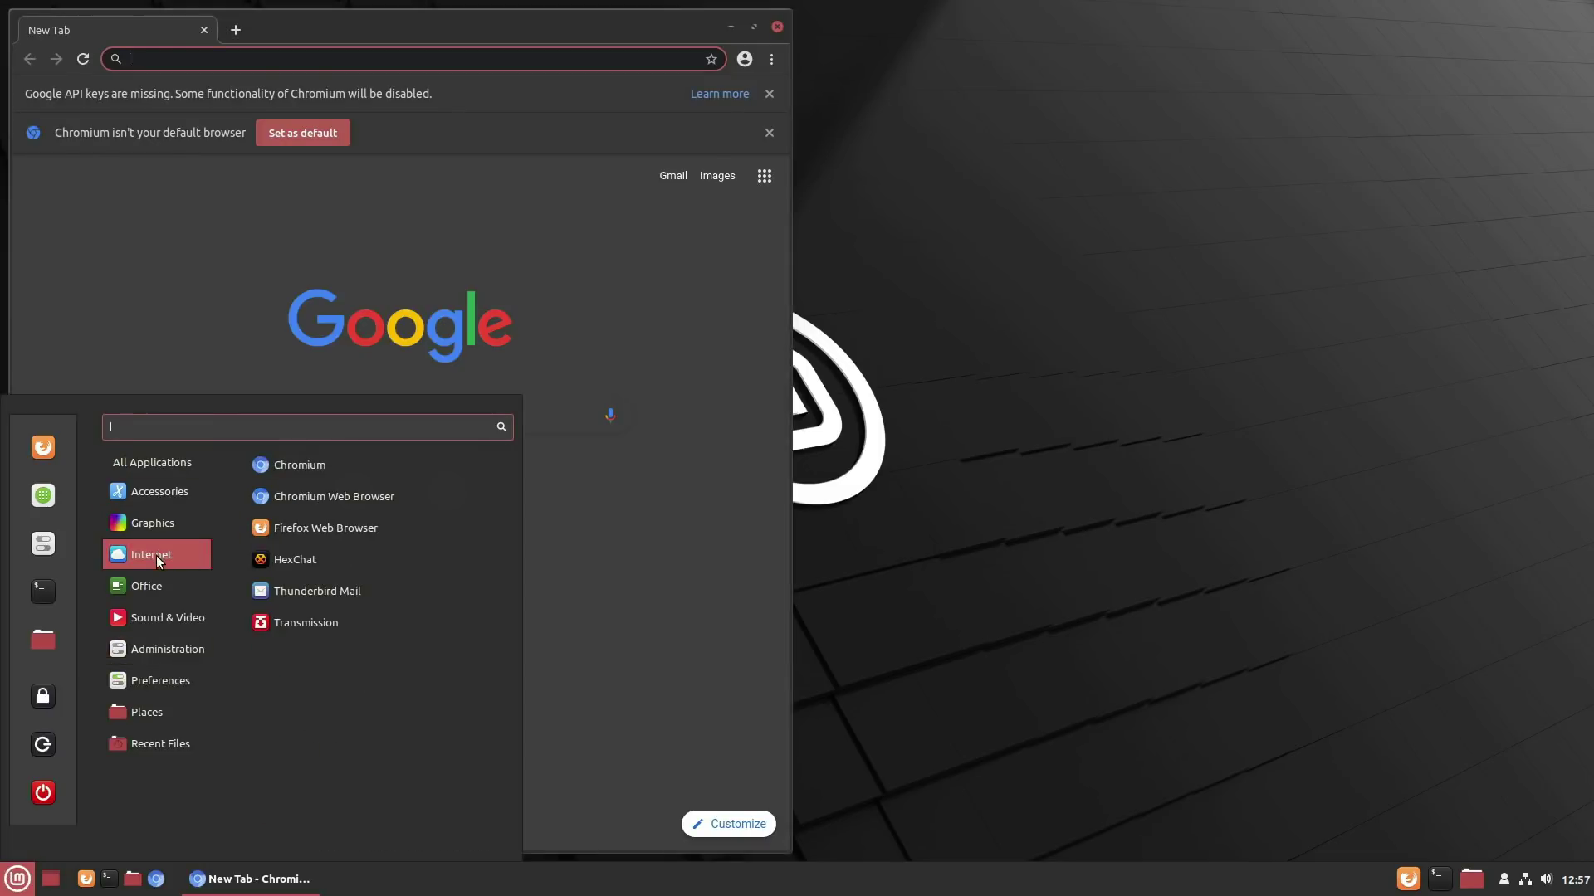
click(280, 499)
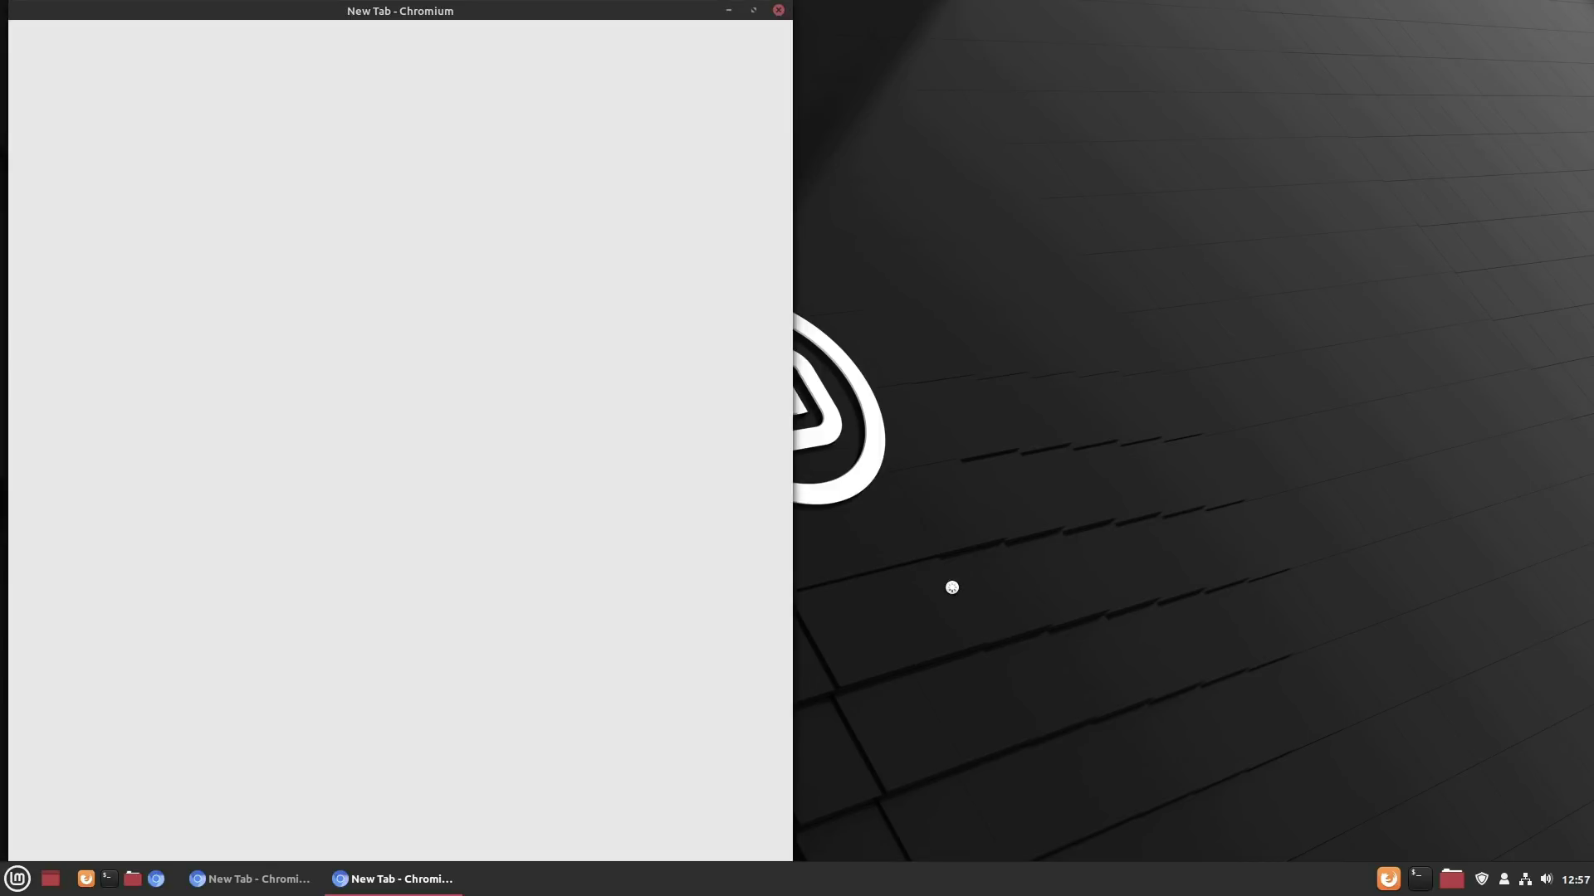
drag(537, 14, 1590, 228)
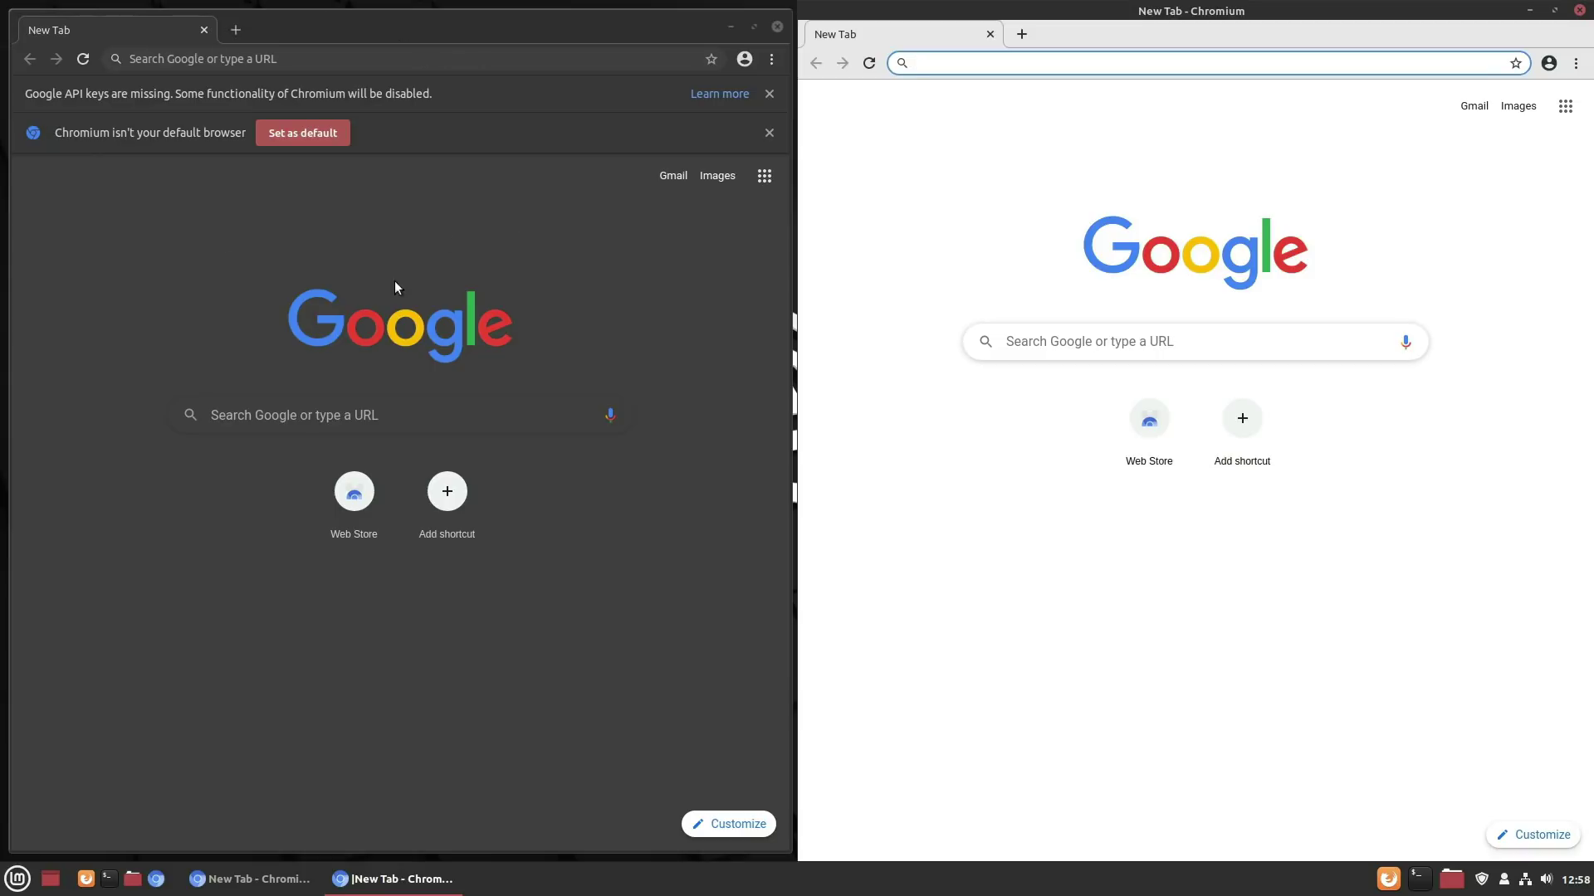
Check the three-dot browser menus of both Chromium windows
click(772, 60)
click(1125, 25)
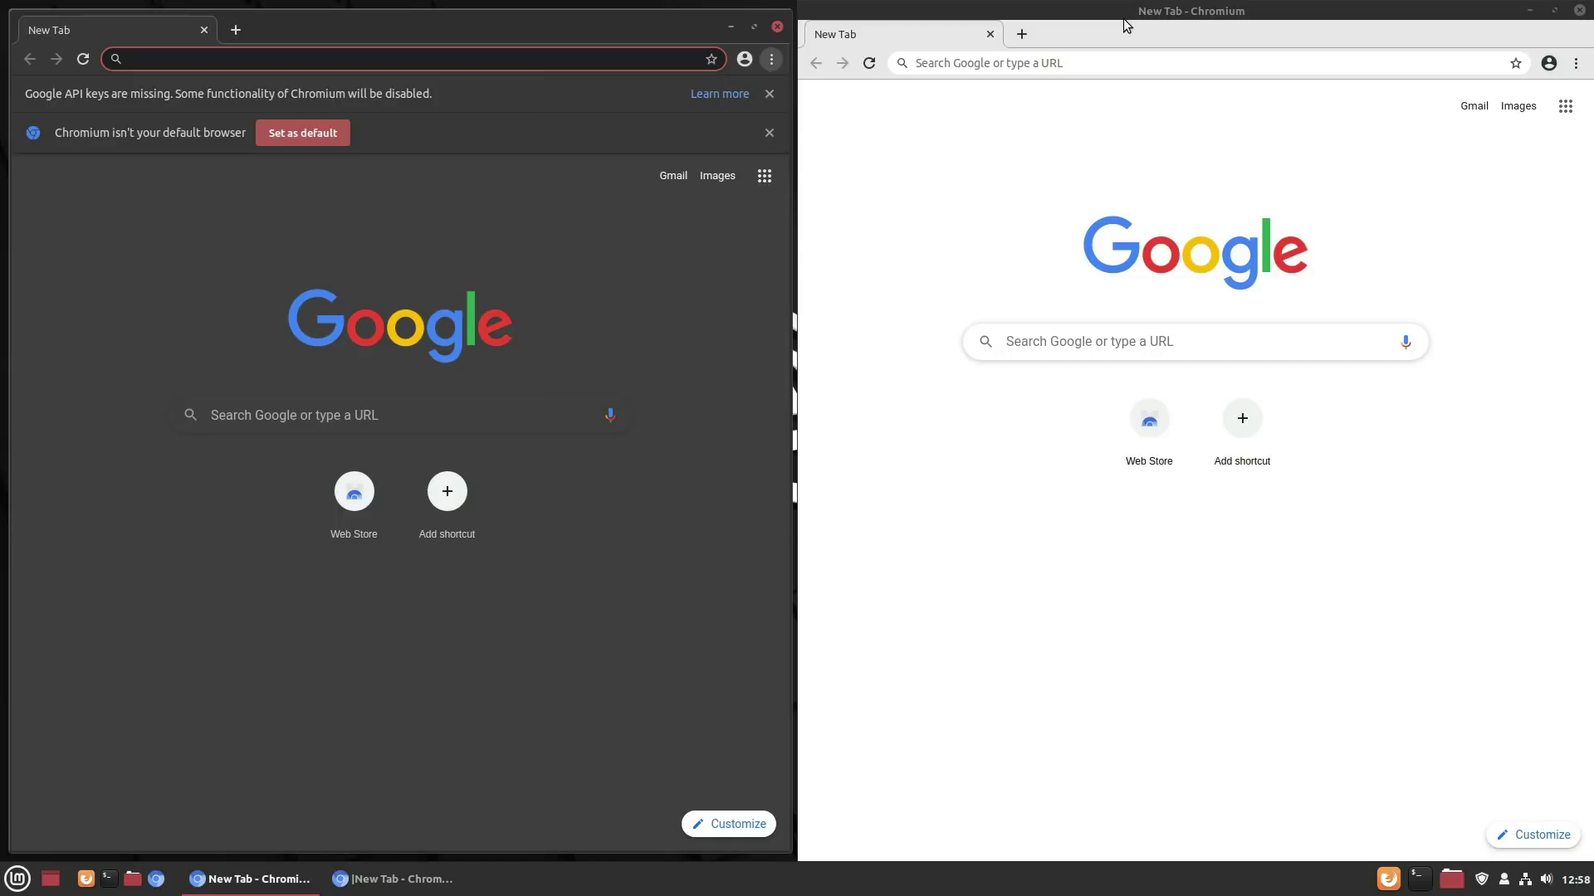
click(1576, 63)
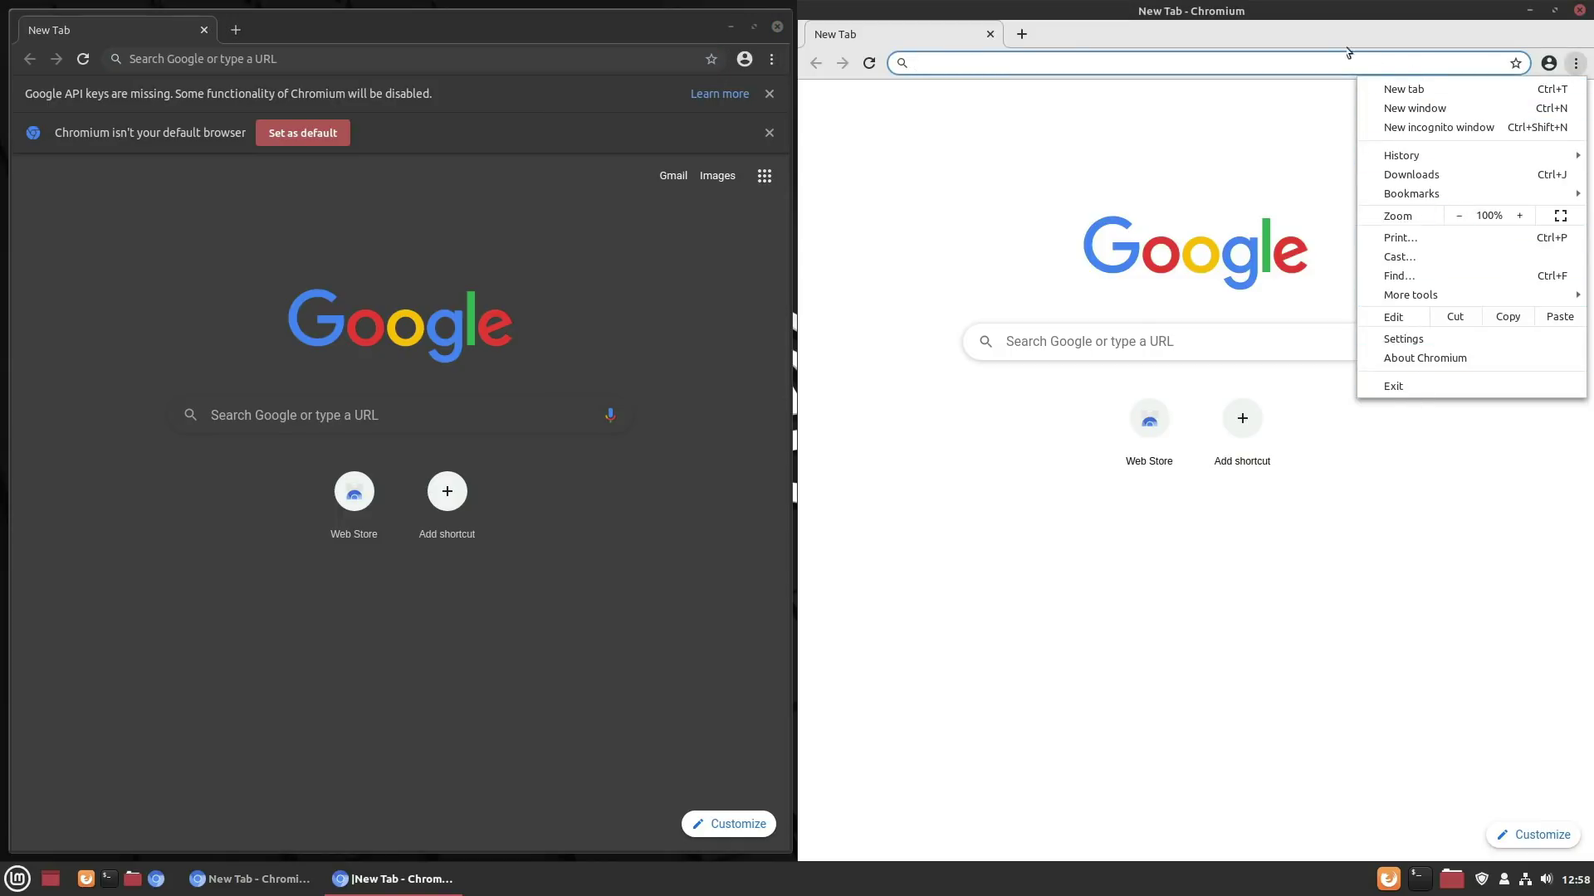
click(1318, 35)
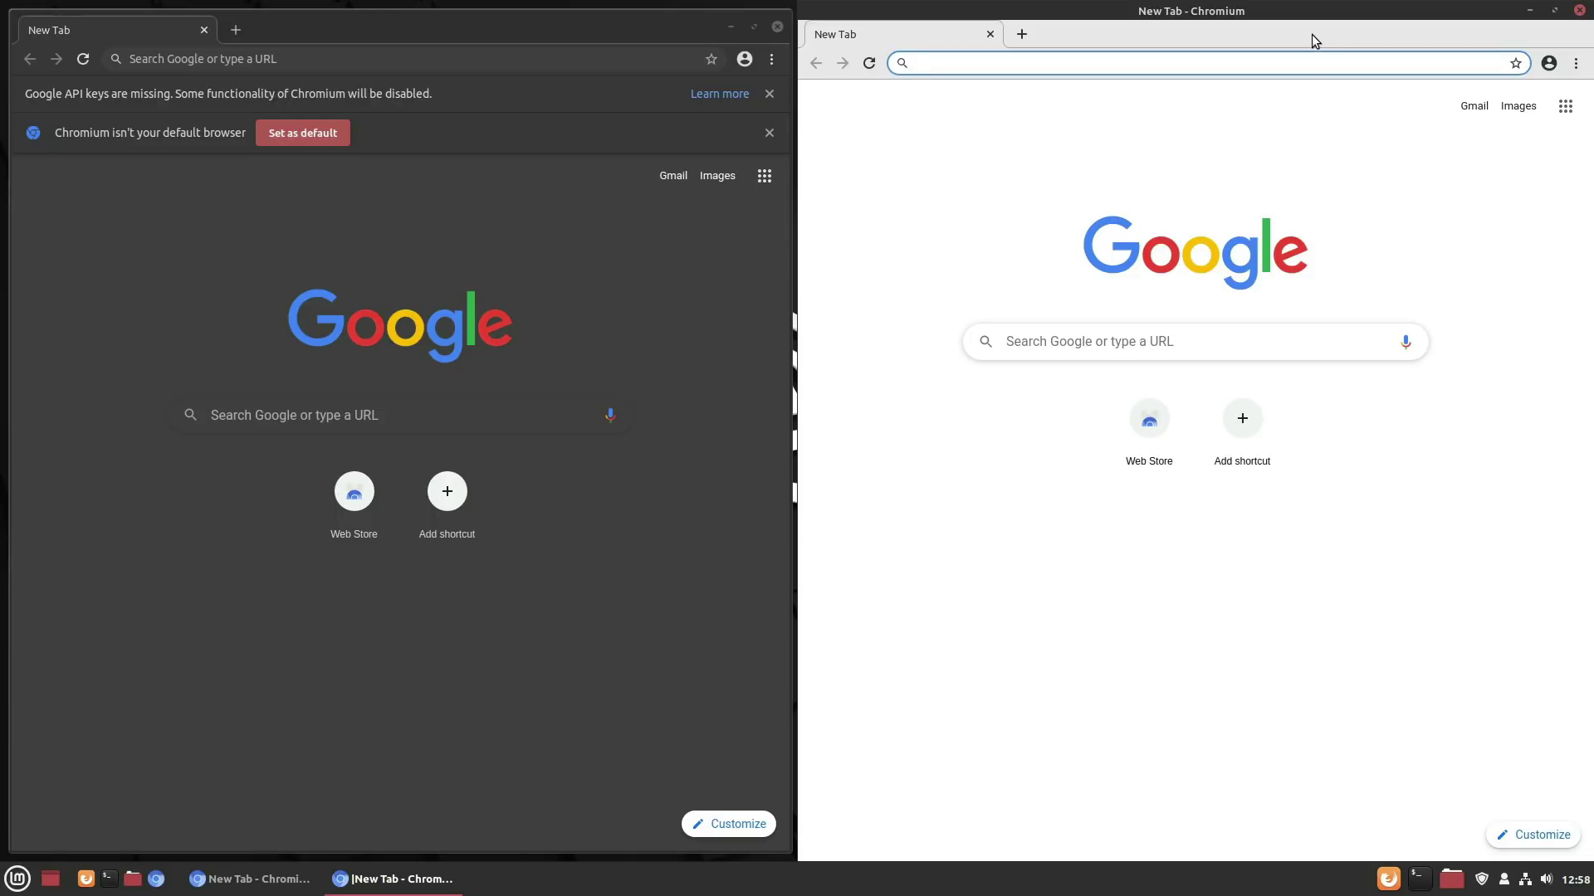
click(581, 28)
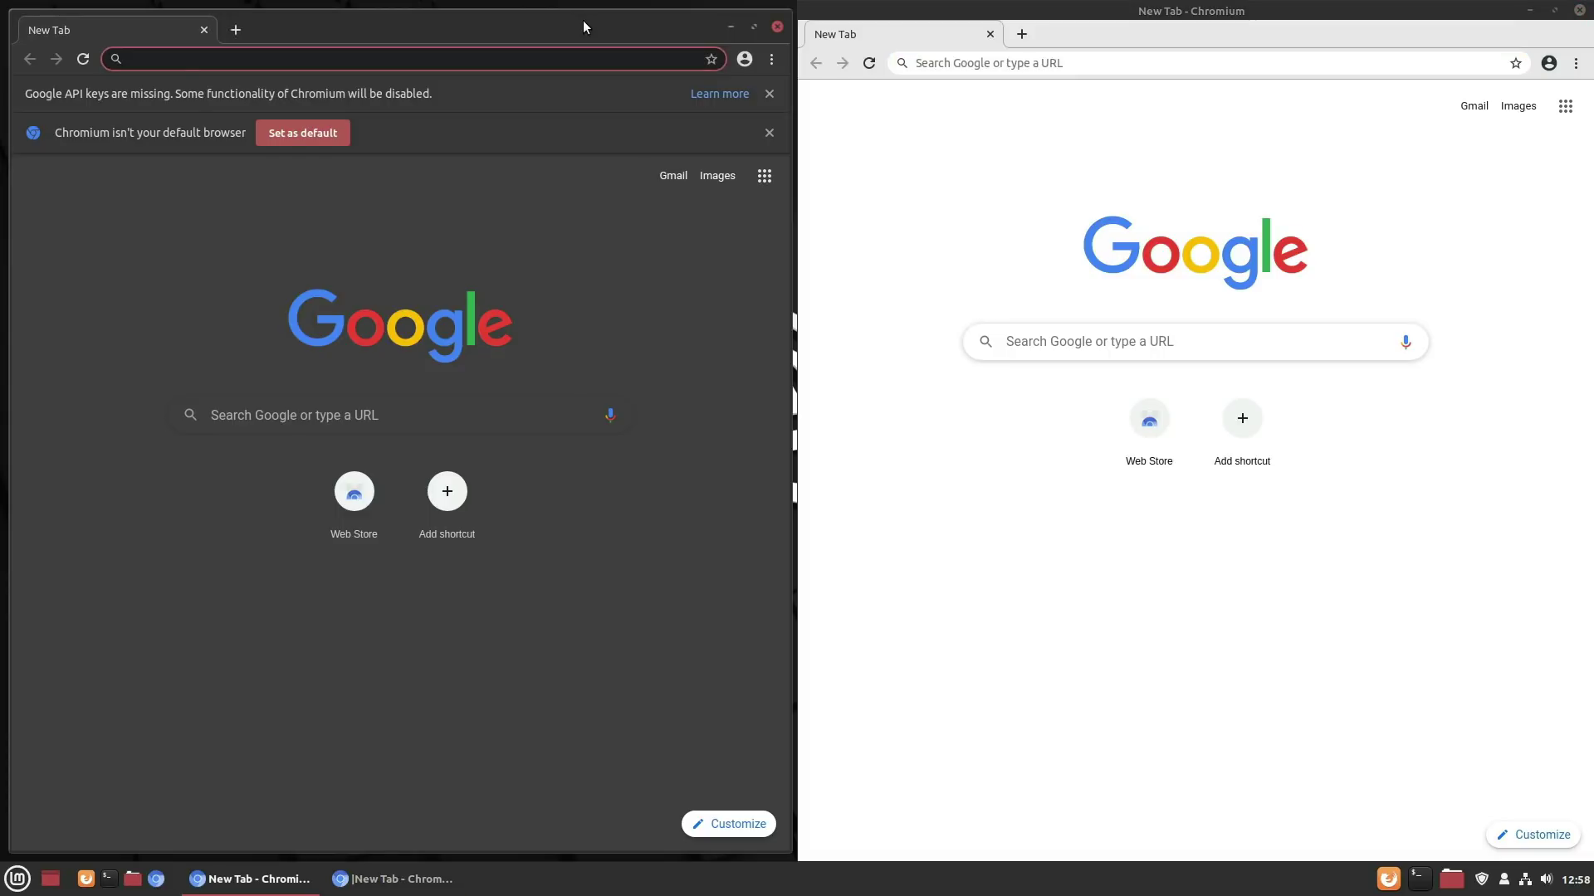
click(1149, 61)
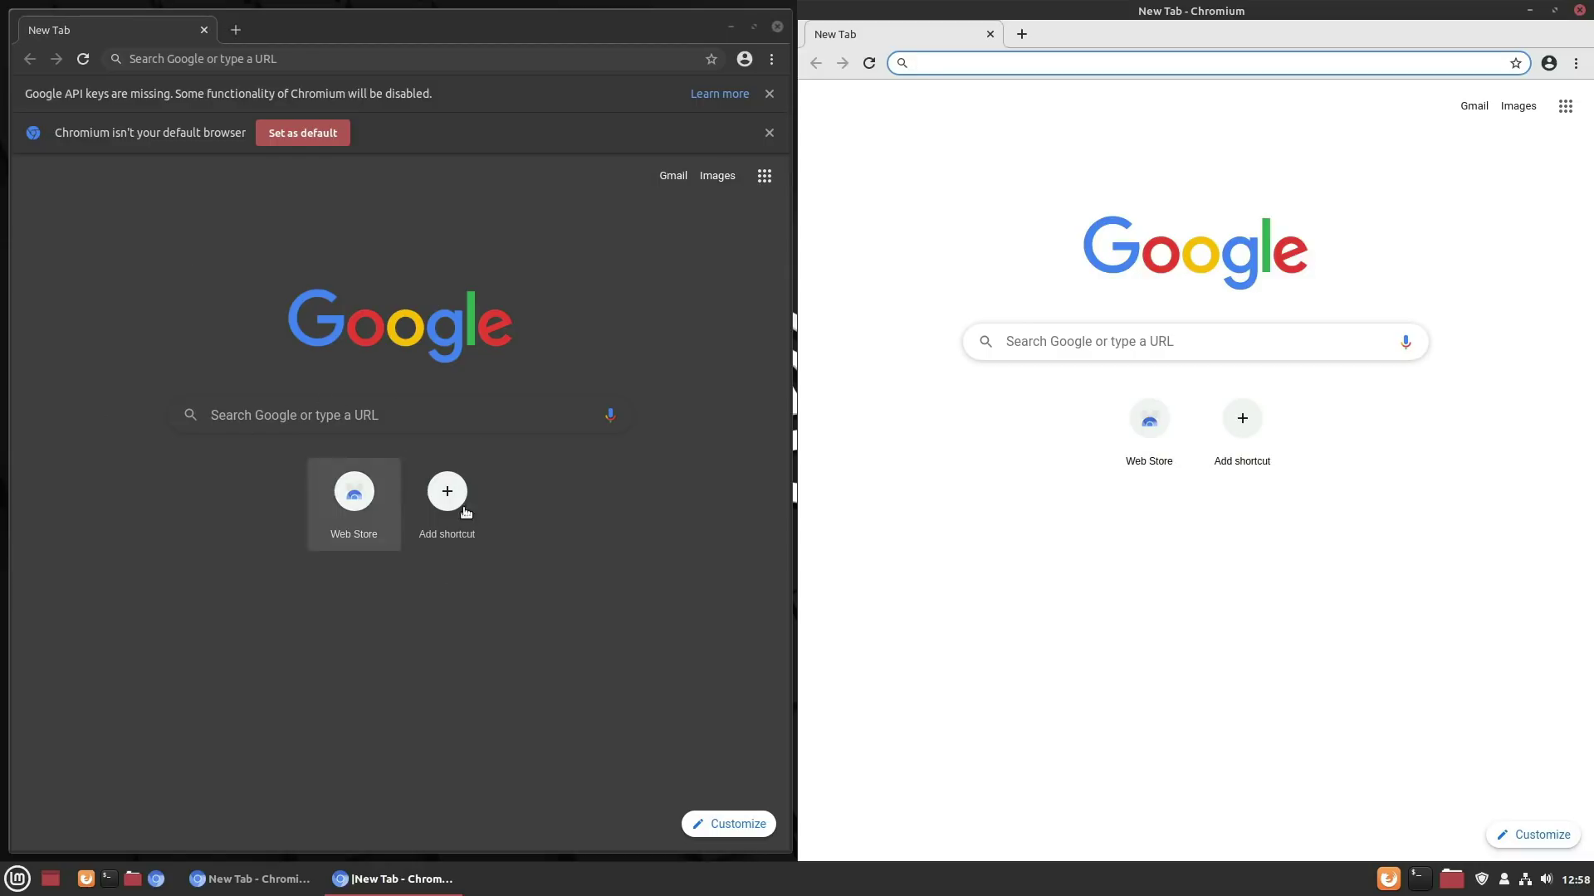
click(1576, 63)
click(1576, 63)
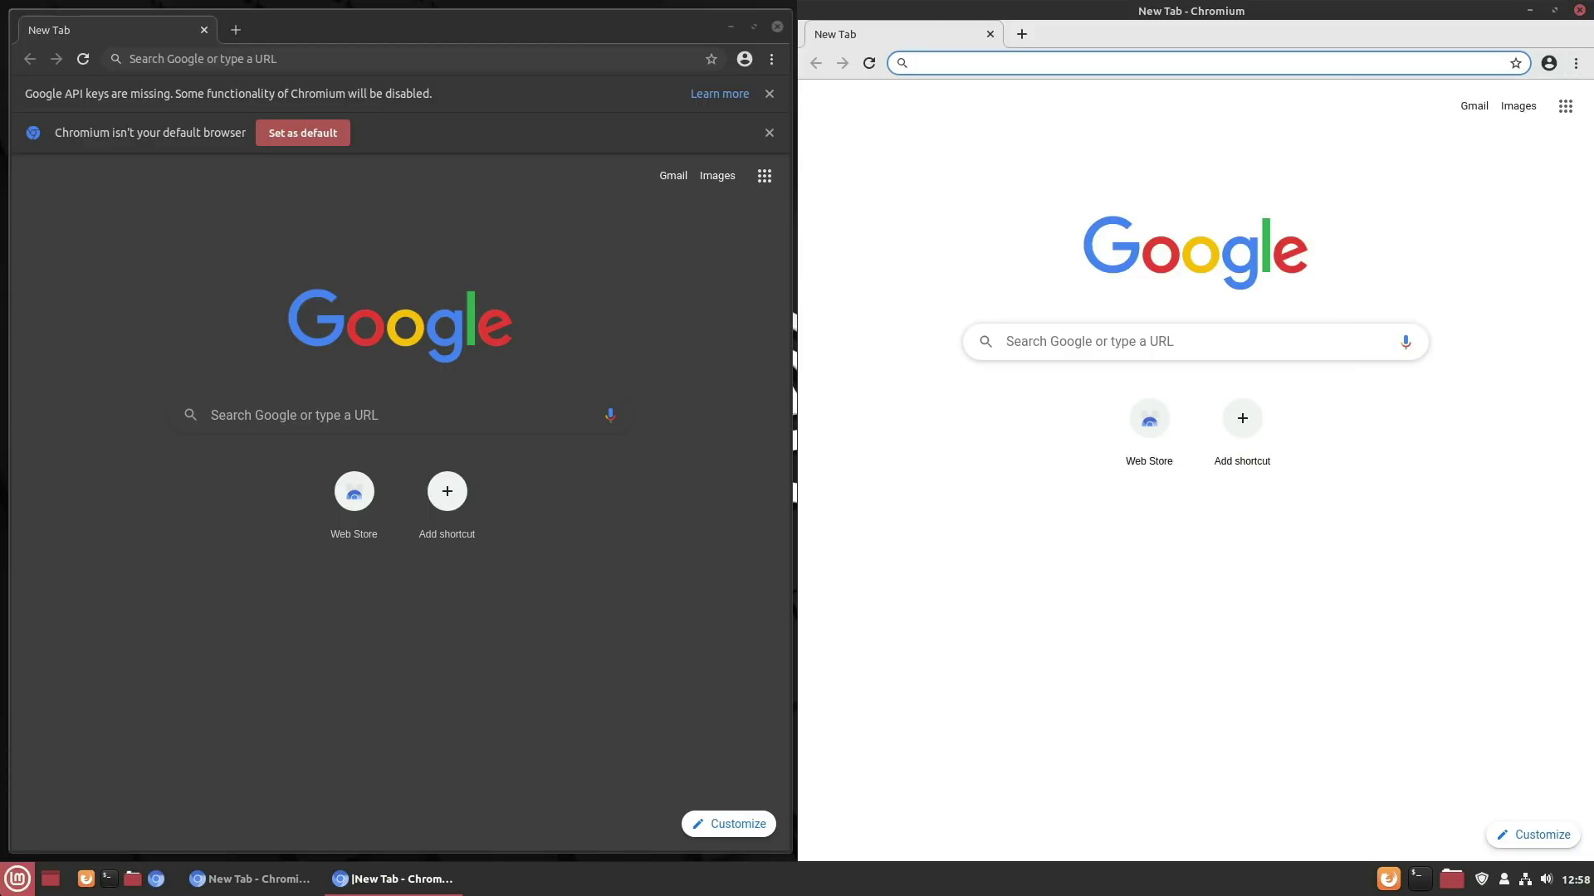
Close the left Chromium window, then the right one
click(12, 886)
click(12, 888)
click(10, 889)
click(776, 30)
click(779, 28)
click(1579, 10)
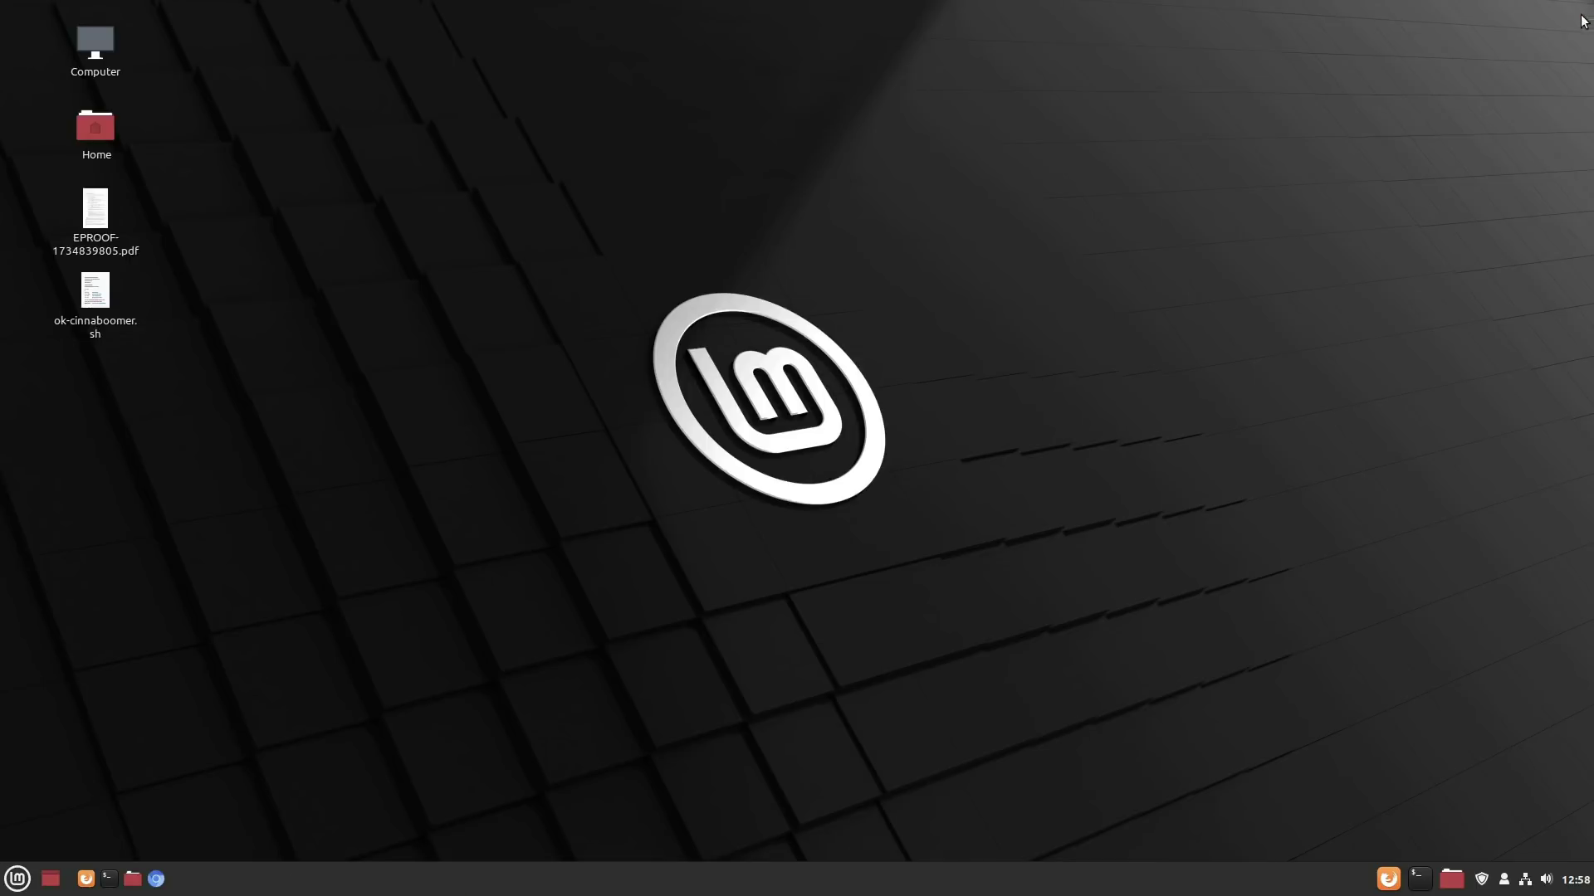
In System Settings > Themes, set the icons to Mint-Y-Dark
click(13, 881)
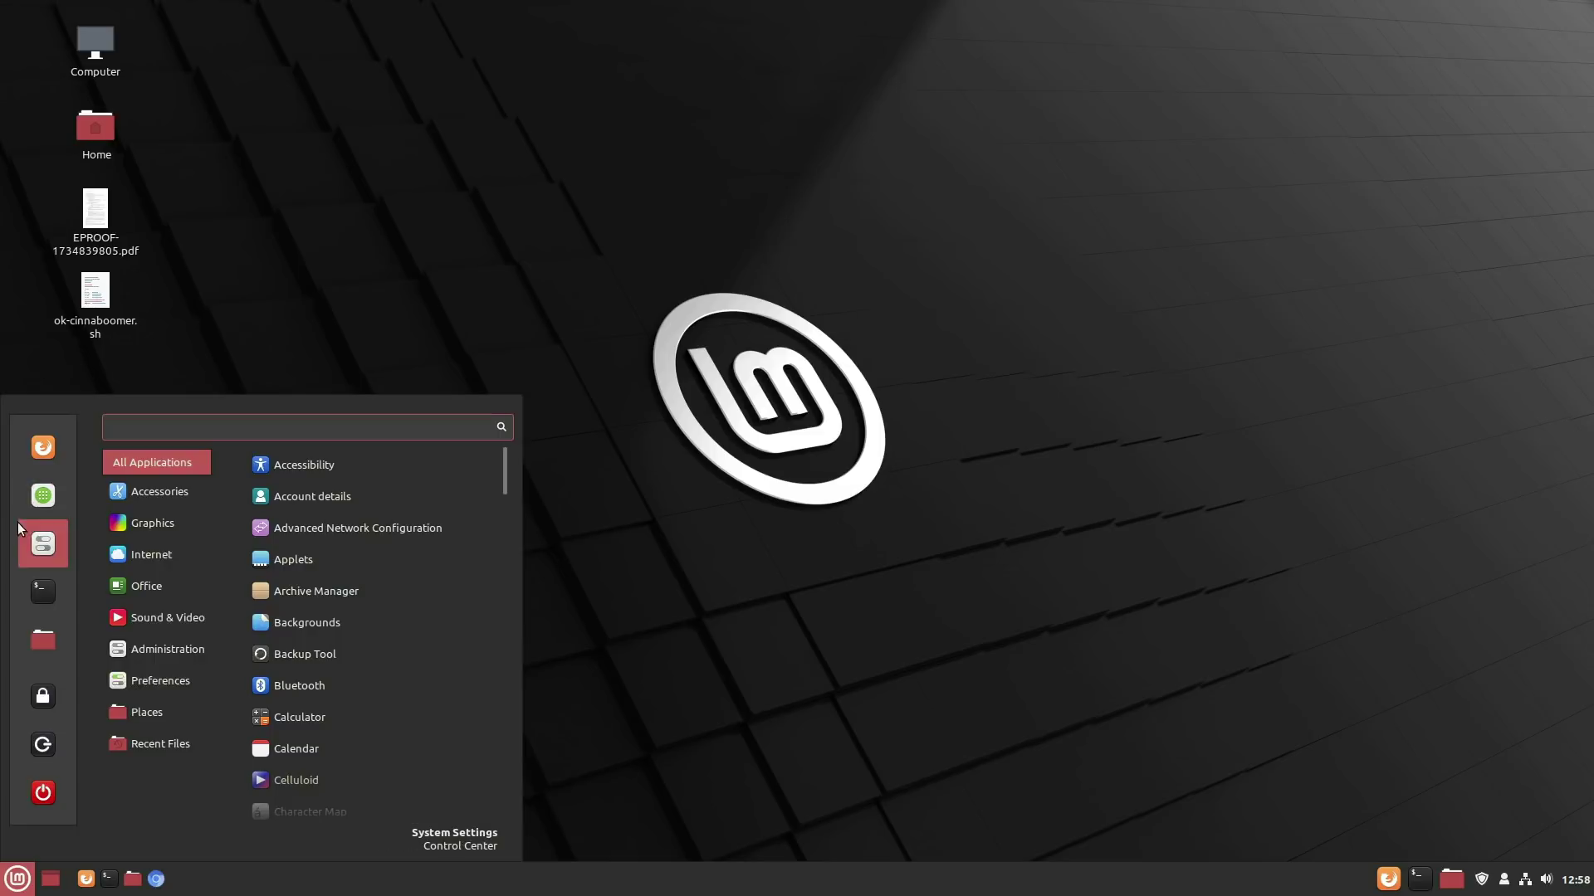
click(43, 551)
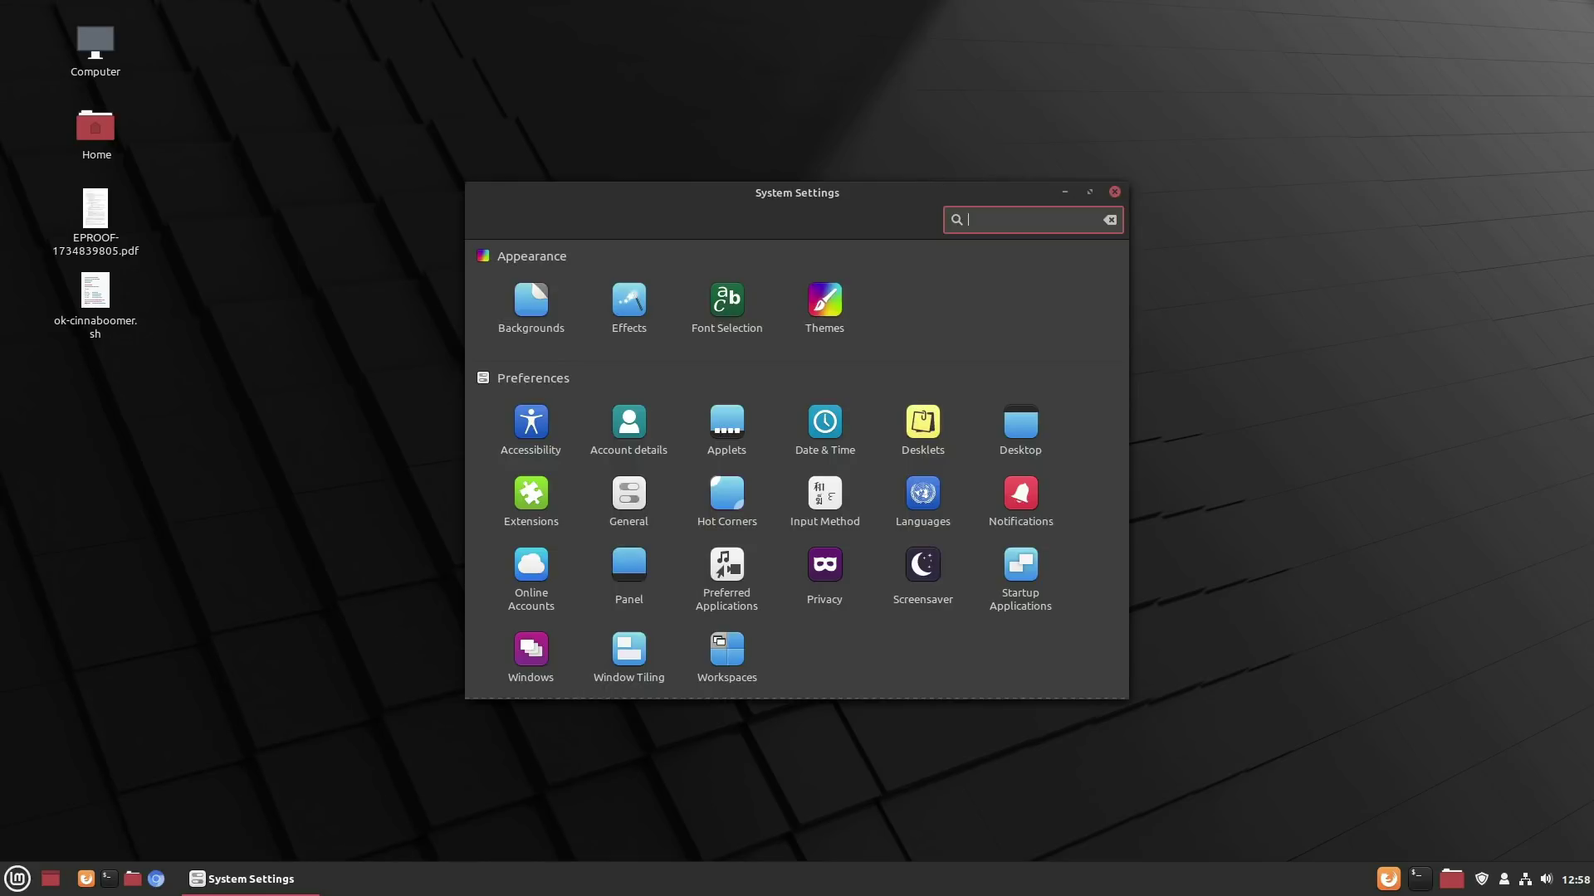
click(834, 315)
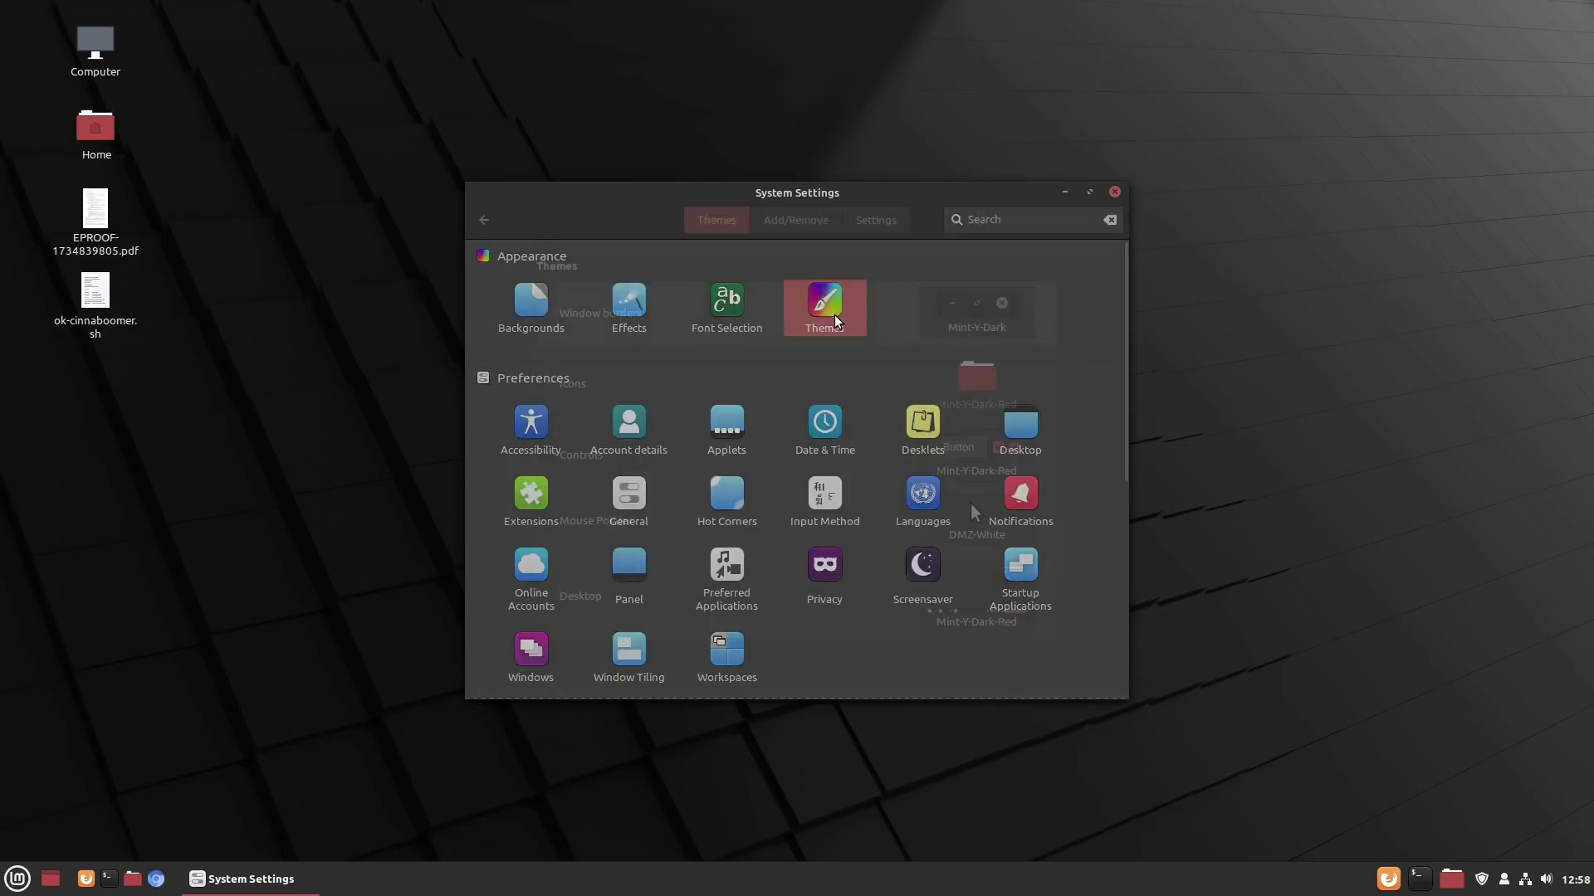
click(968, 388)
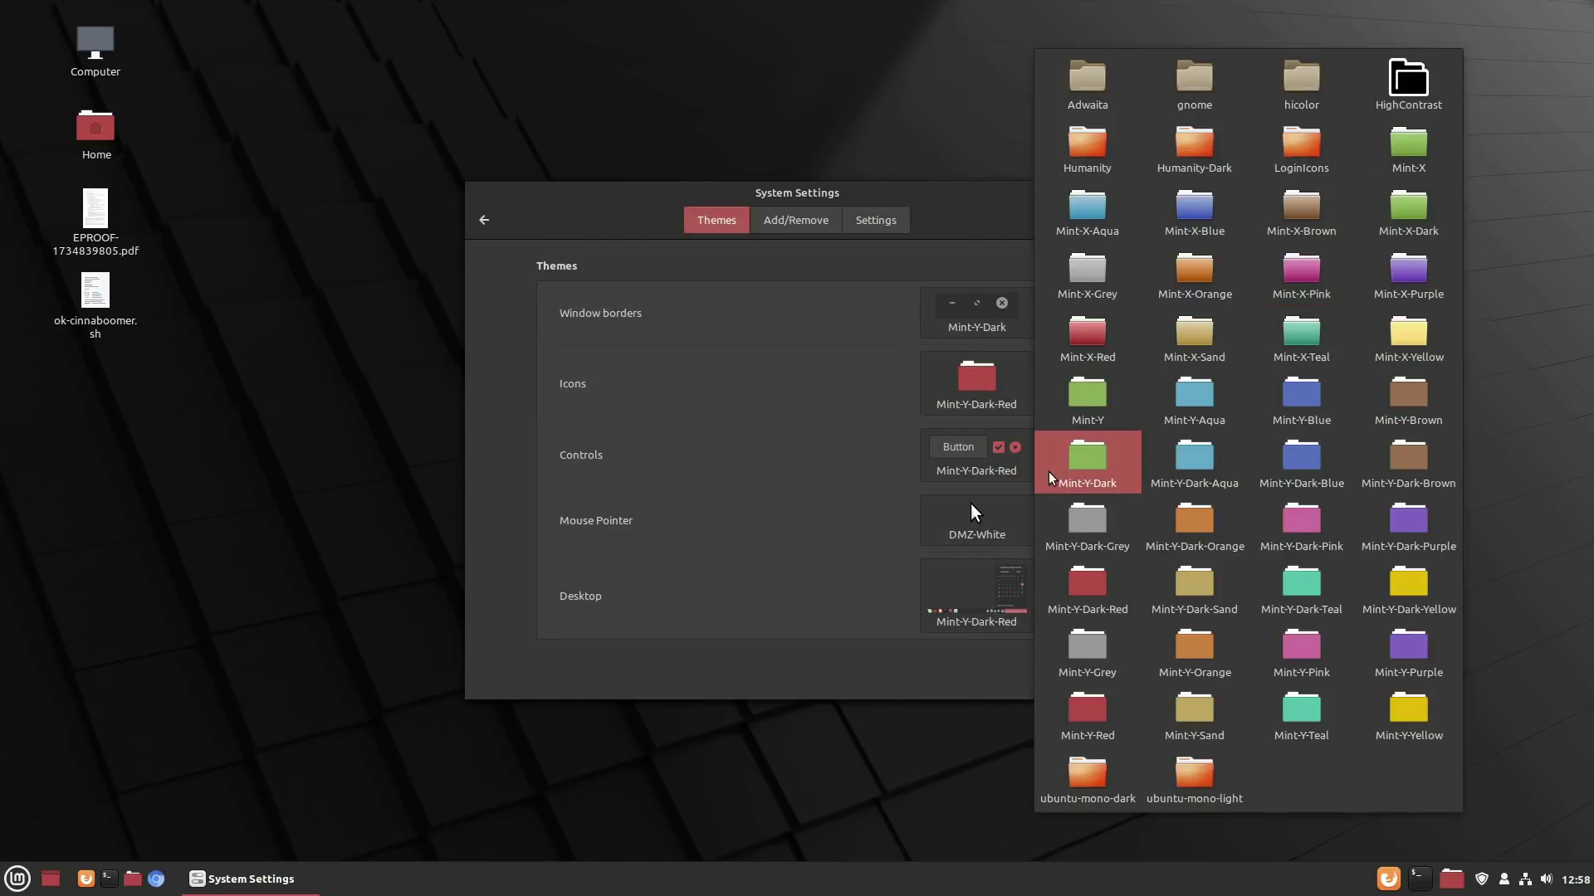
click(1089, 465)
Set Controls to Mint-Y-Darker and the Desktop theme to Mint-Y, then close System Settings
click(1026, 463)
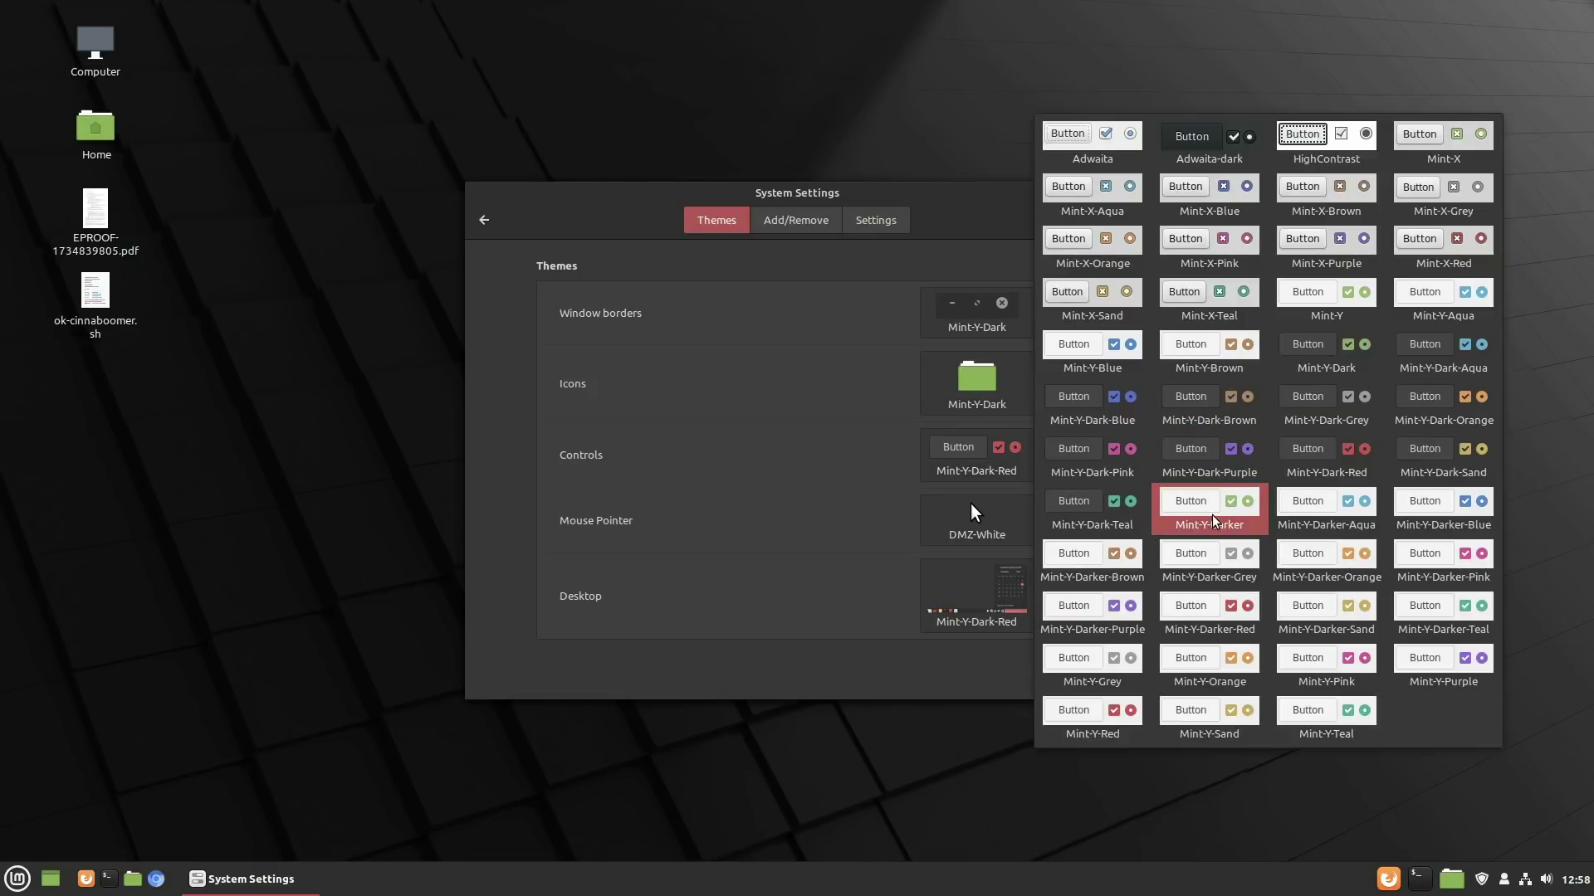
click(1200, 513)
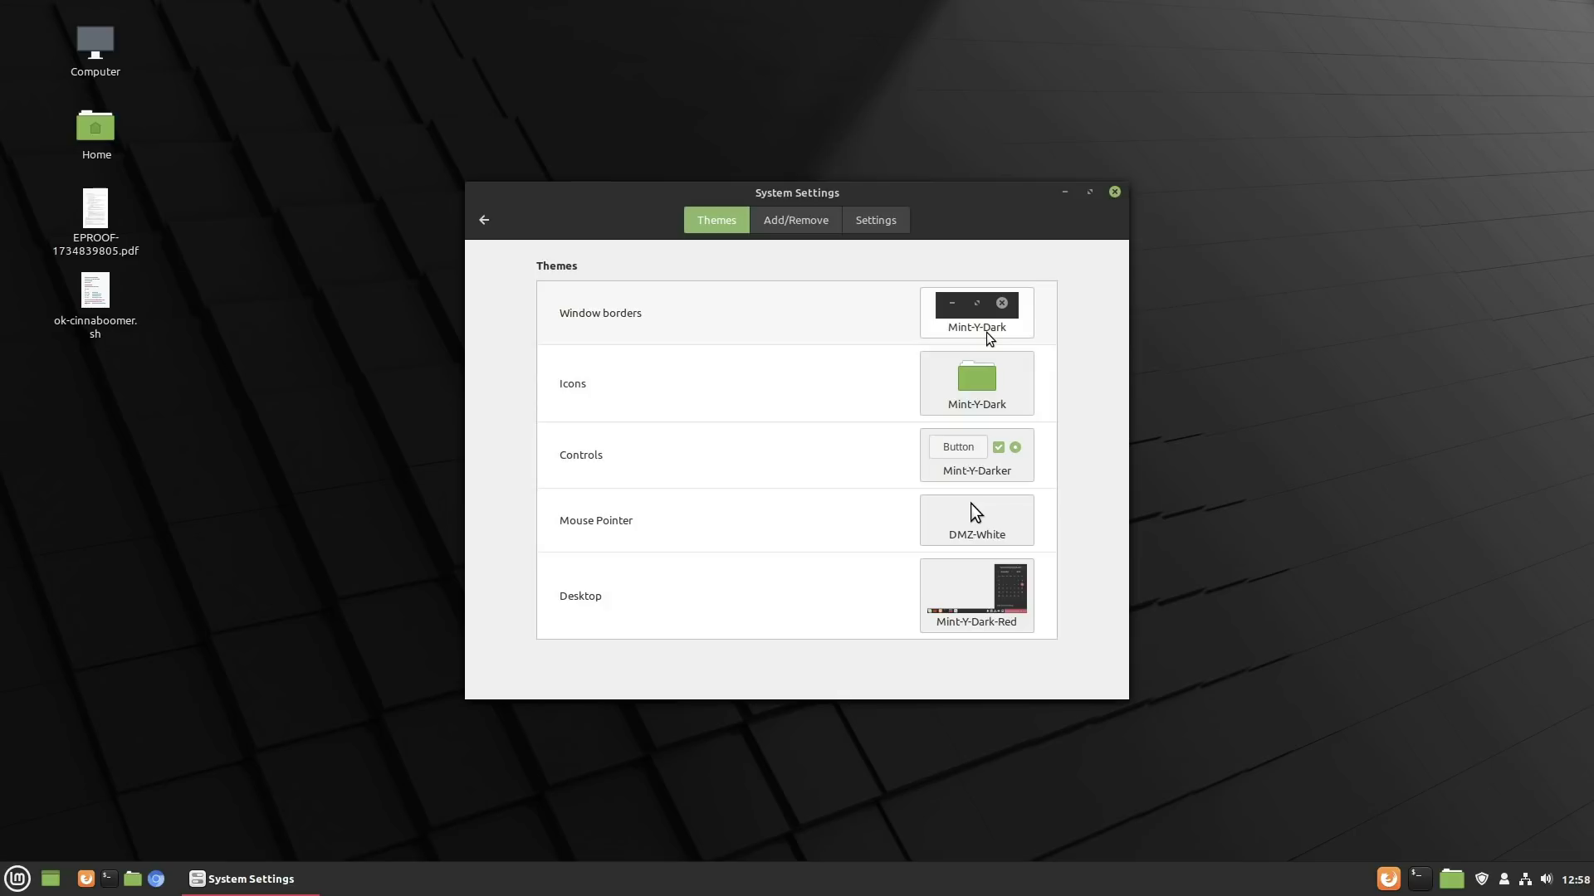
click(987, 336)
click(1104, 498)
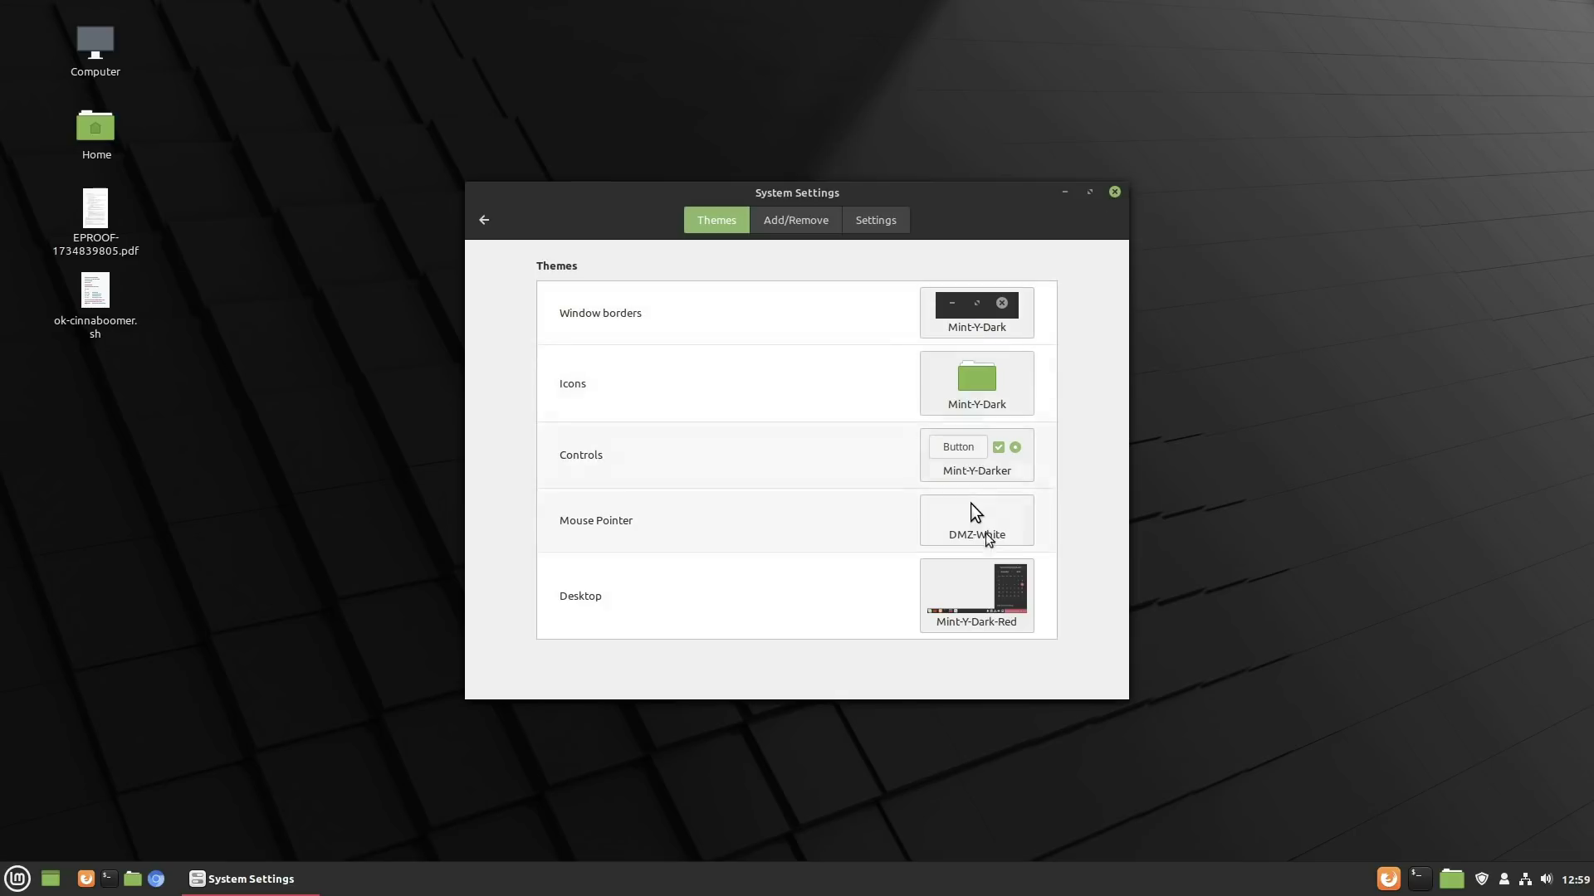
click(970, 591)
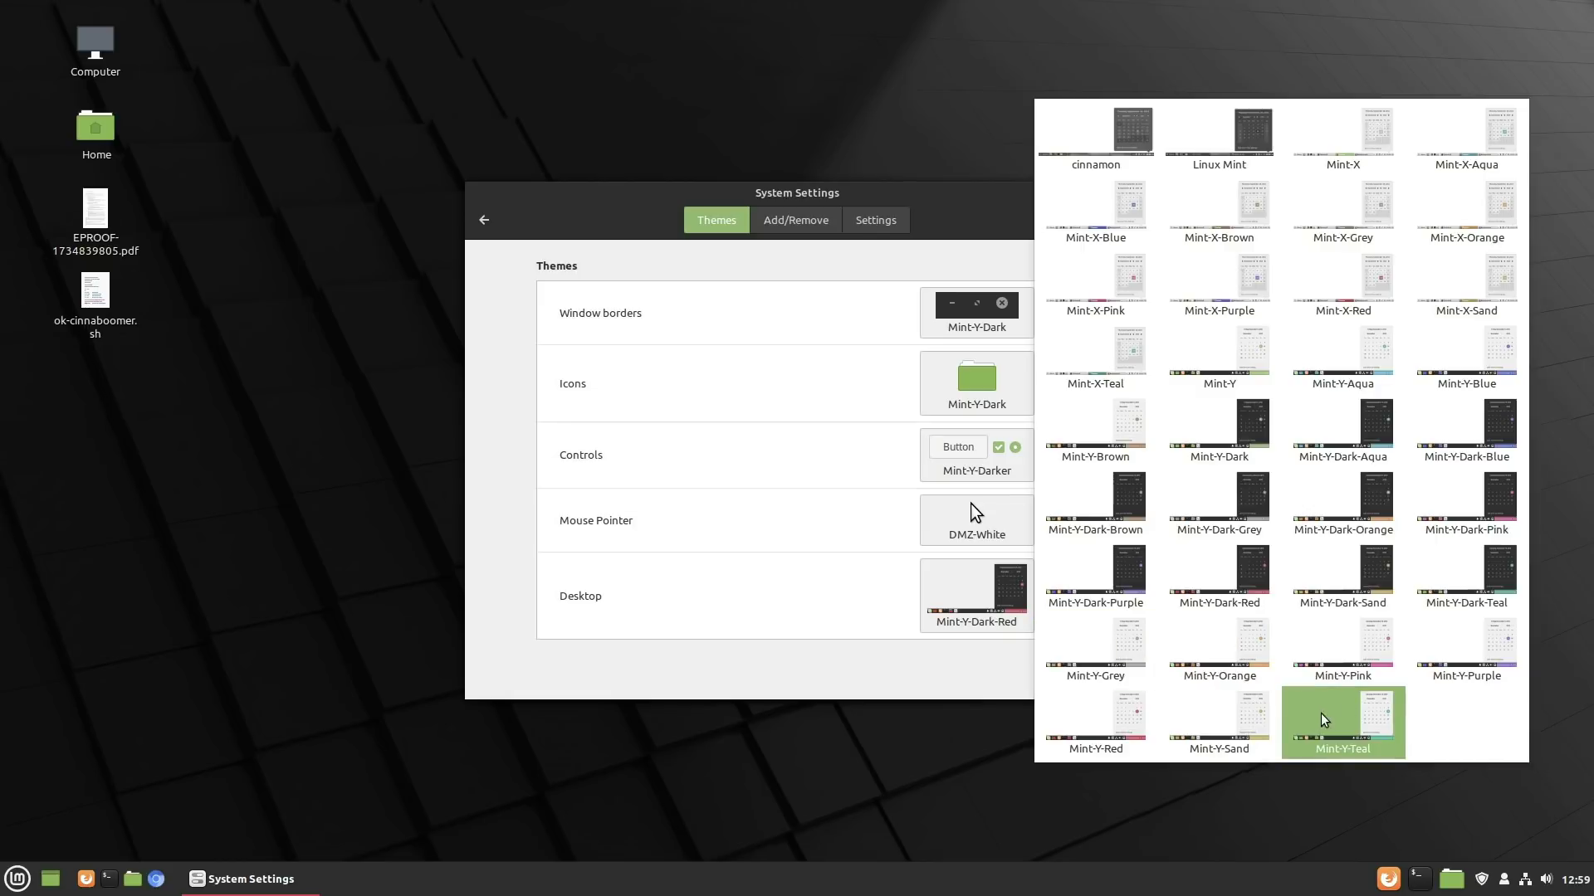
click(1231, 388)
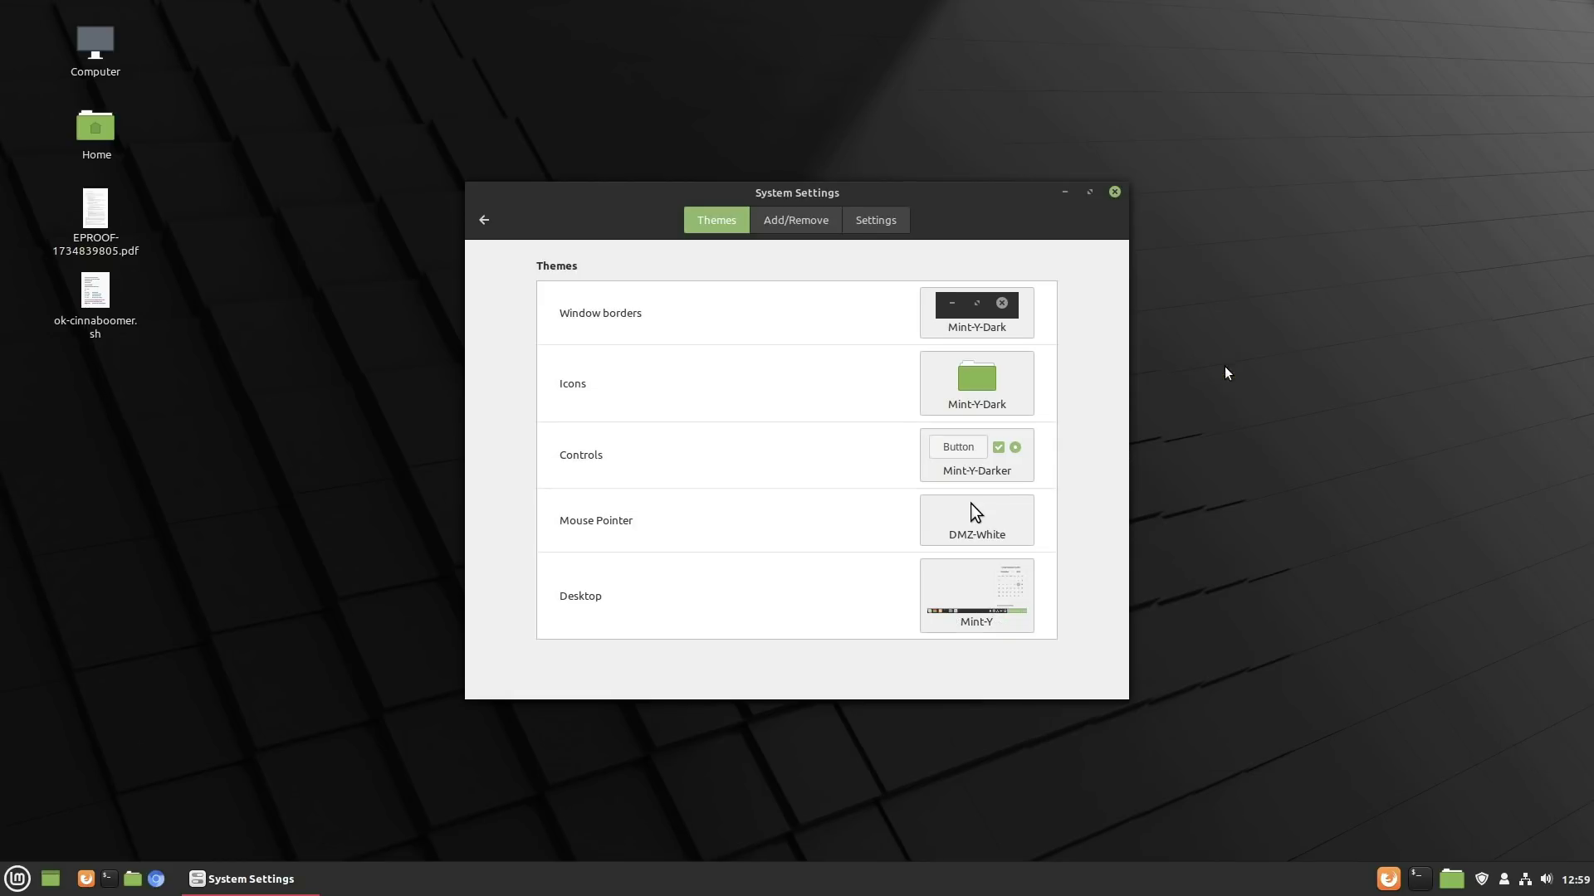
click(1114, 192)
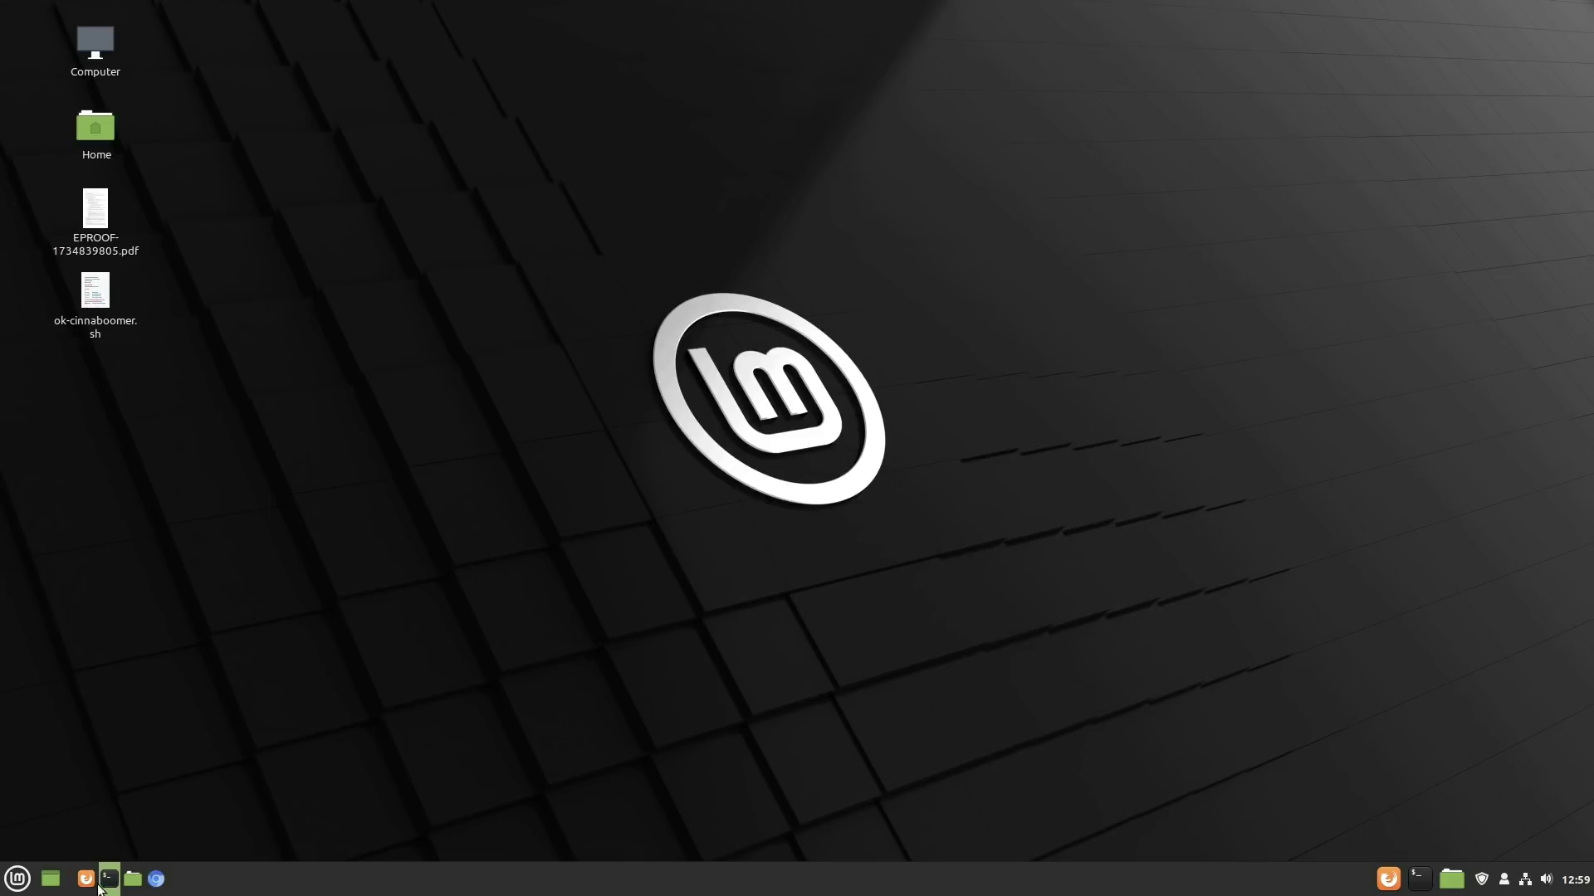
click(17, 878)
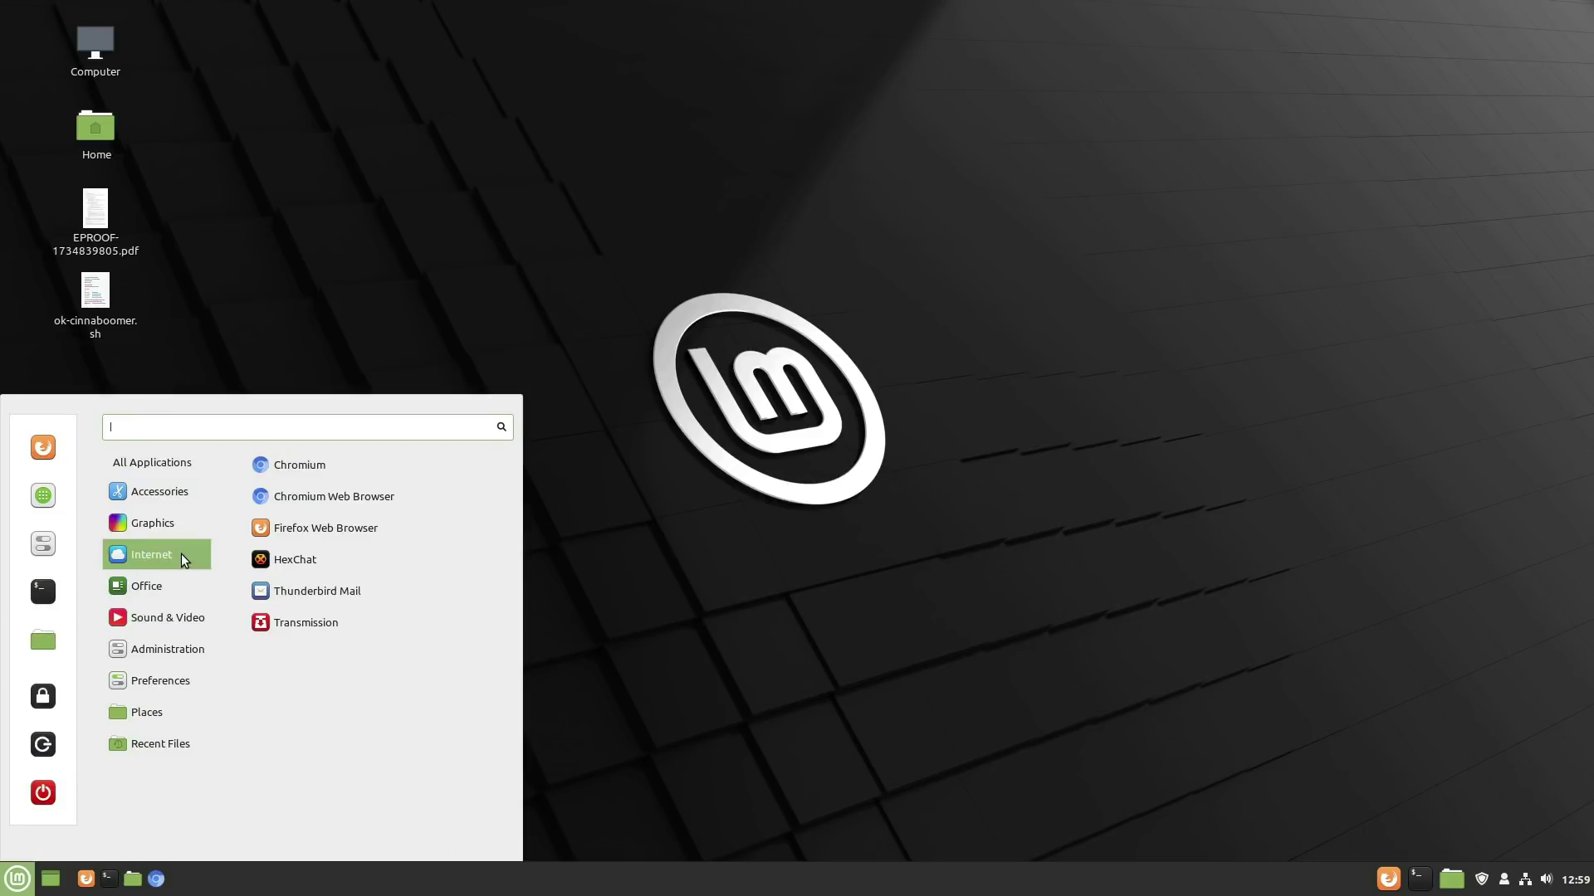
click(312, 492)
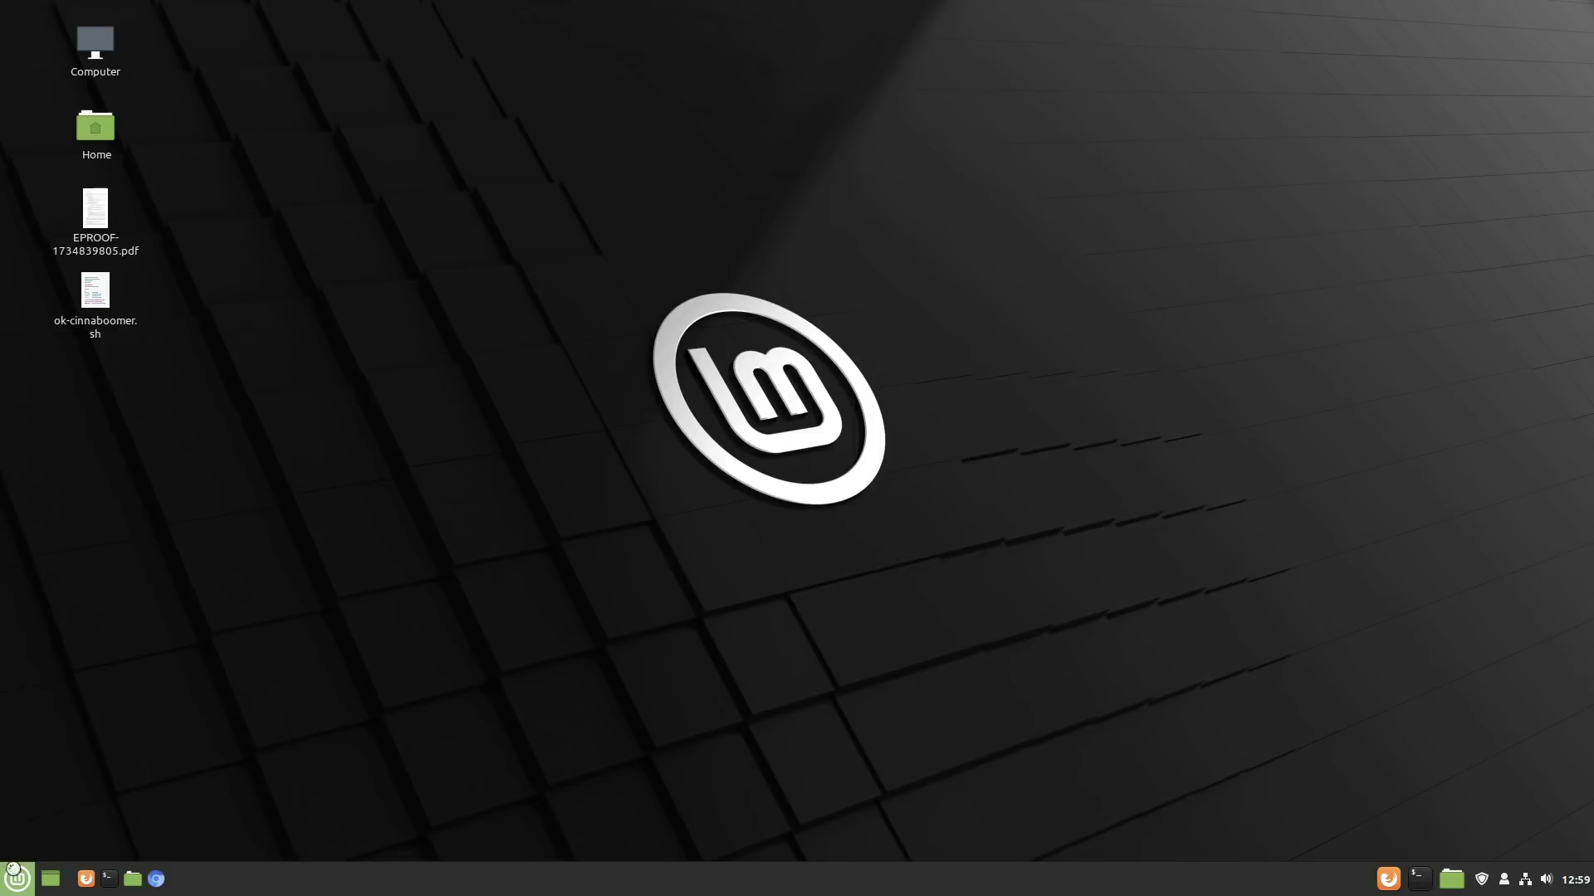
click(15, 873)
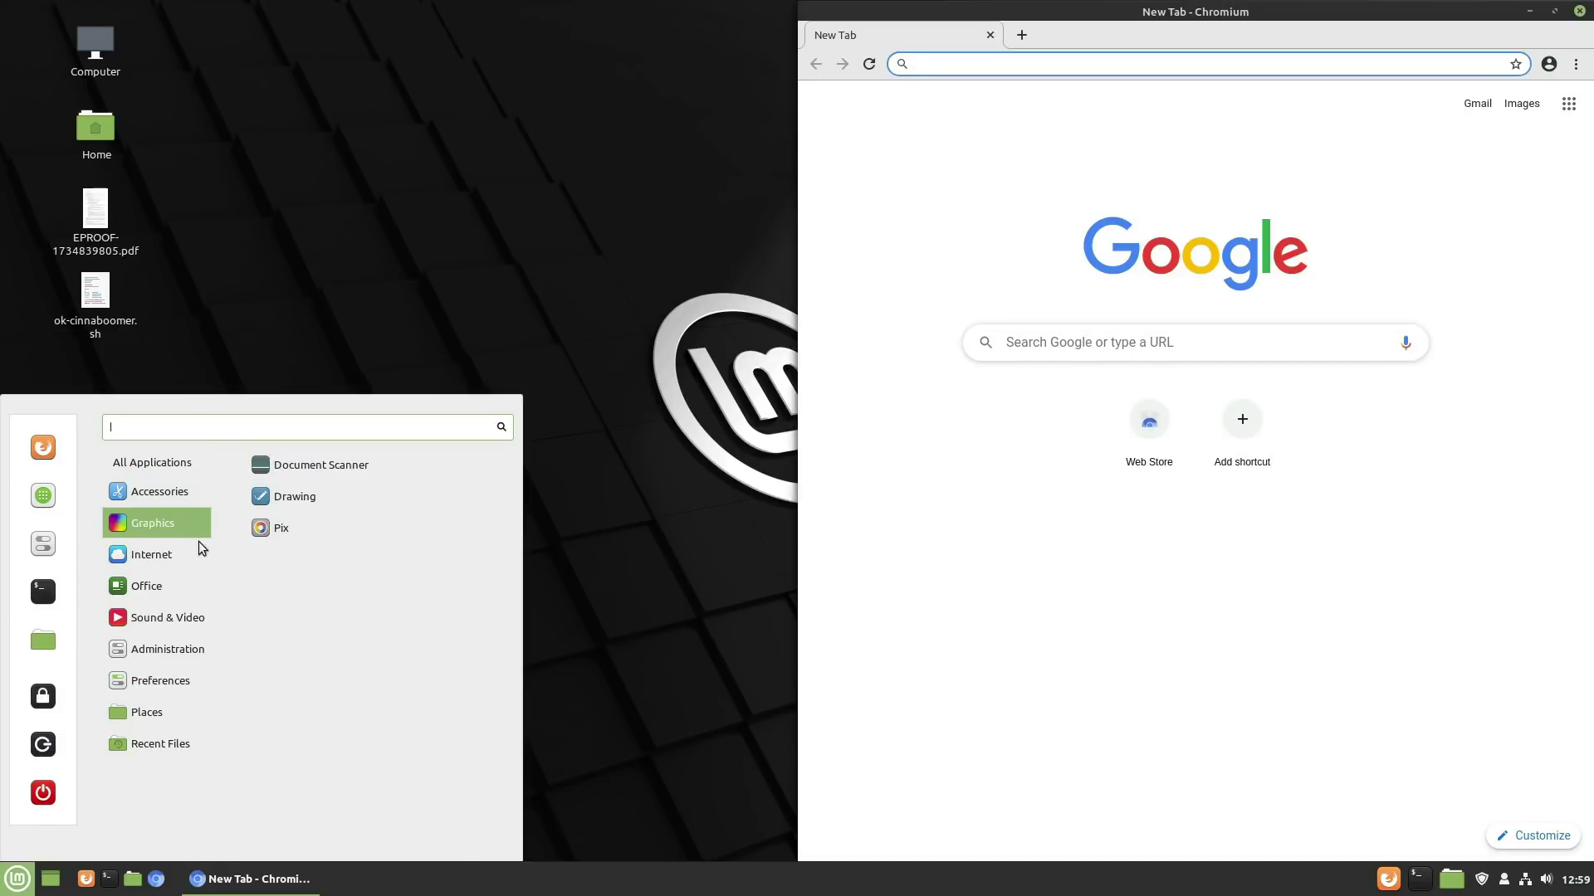
click(321, 462)
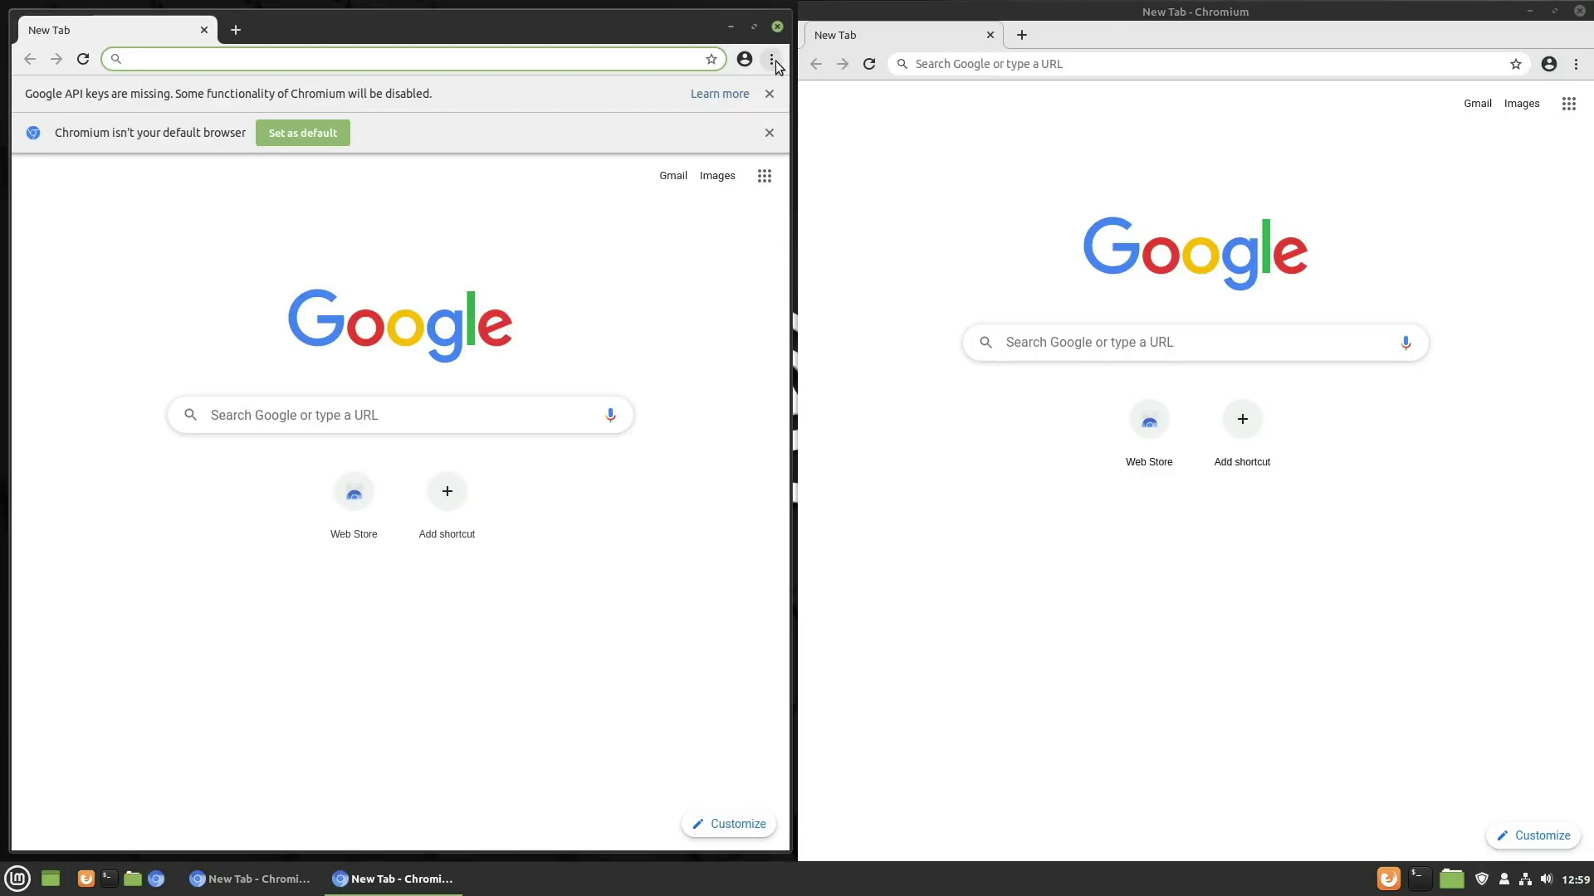
click(774, 60)
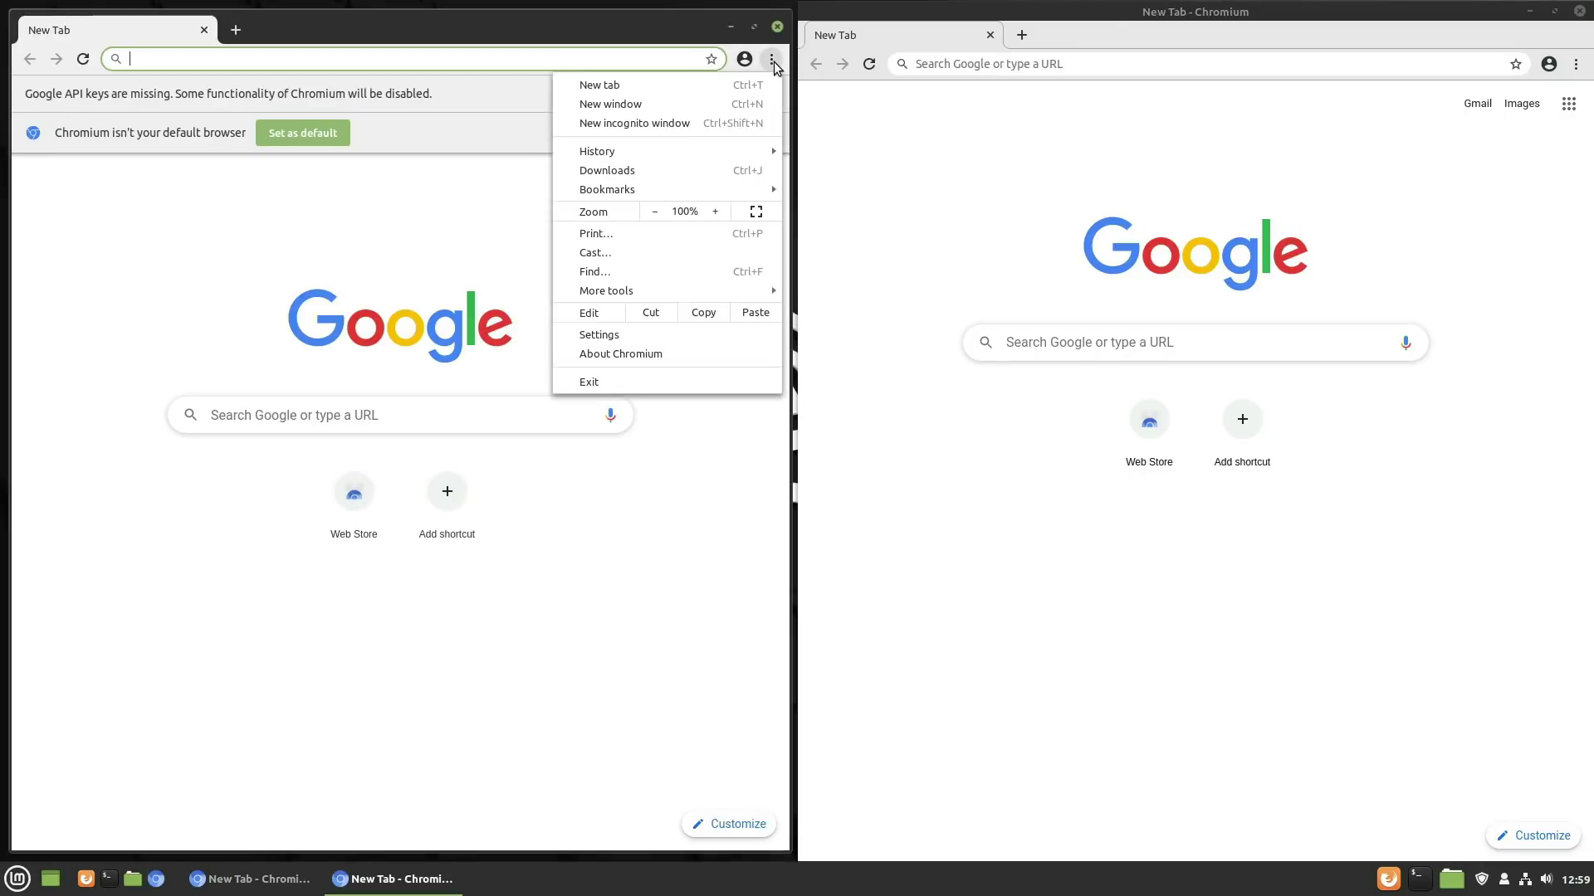
click(1382, 125)
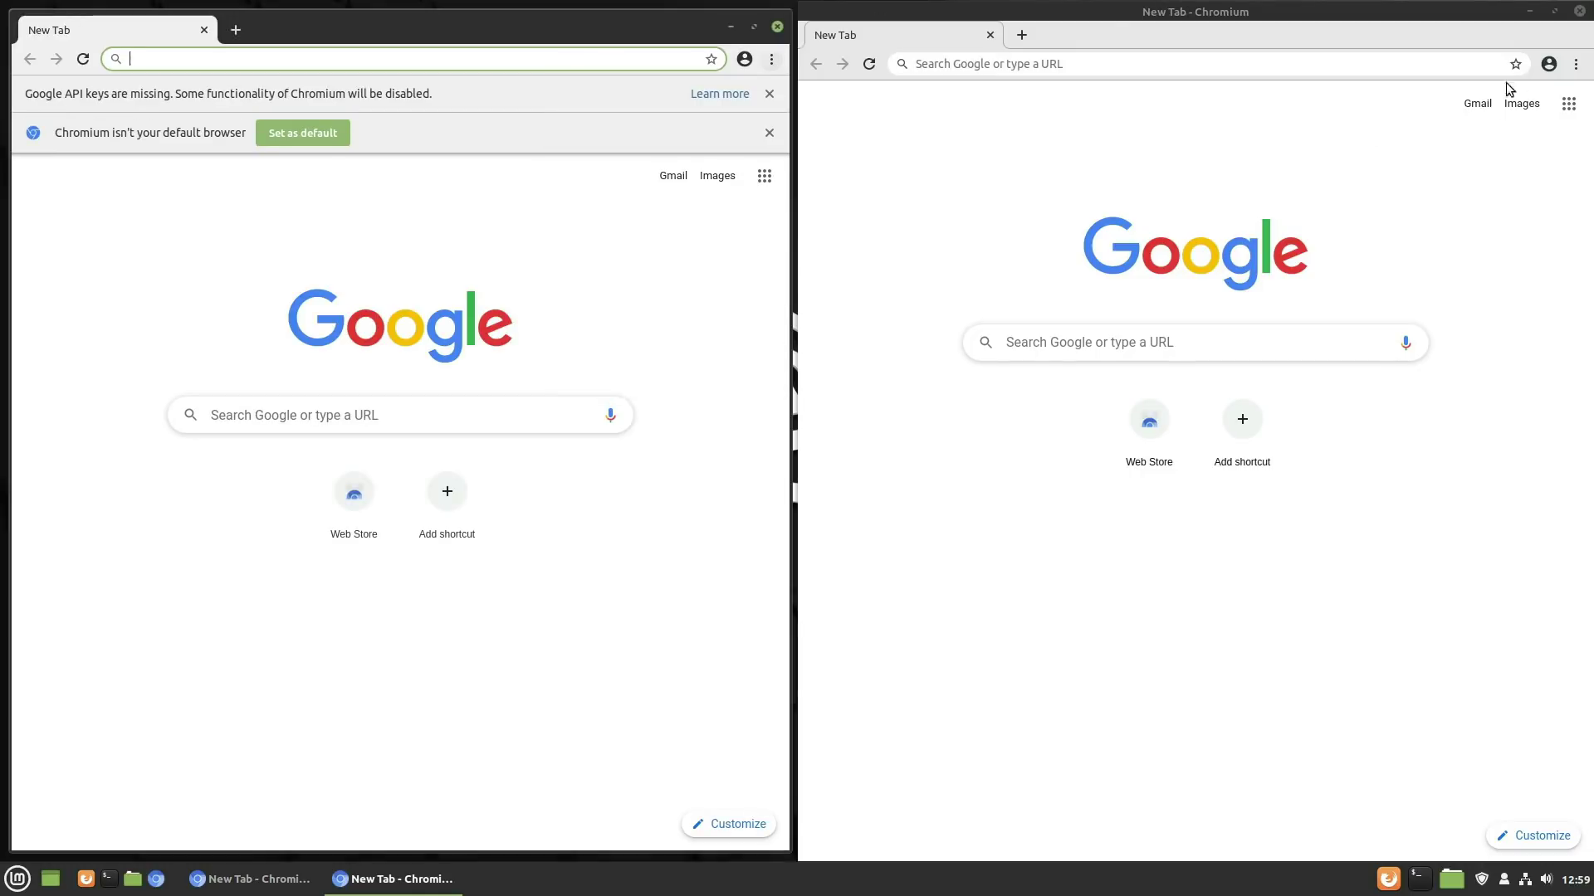
click(1575, 64)
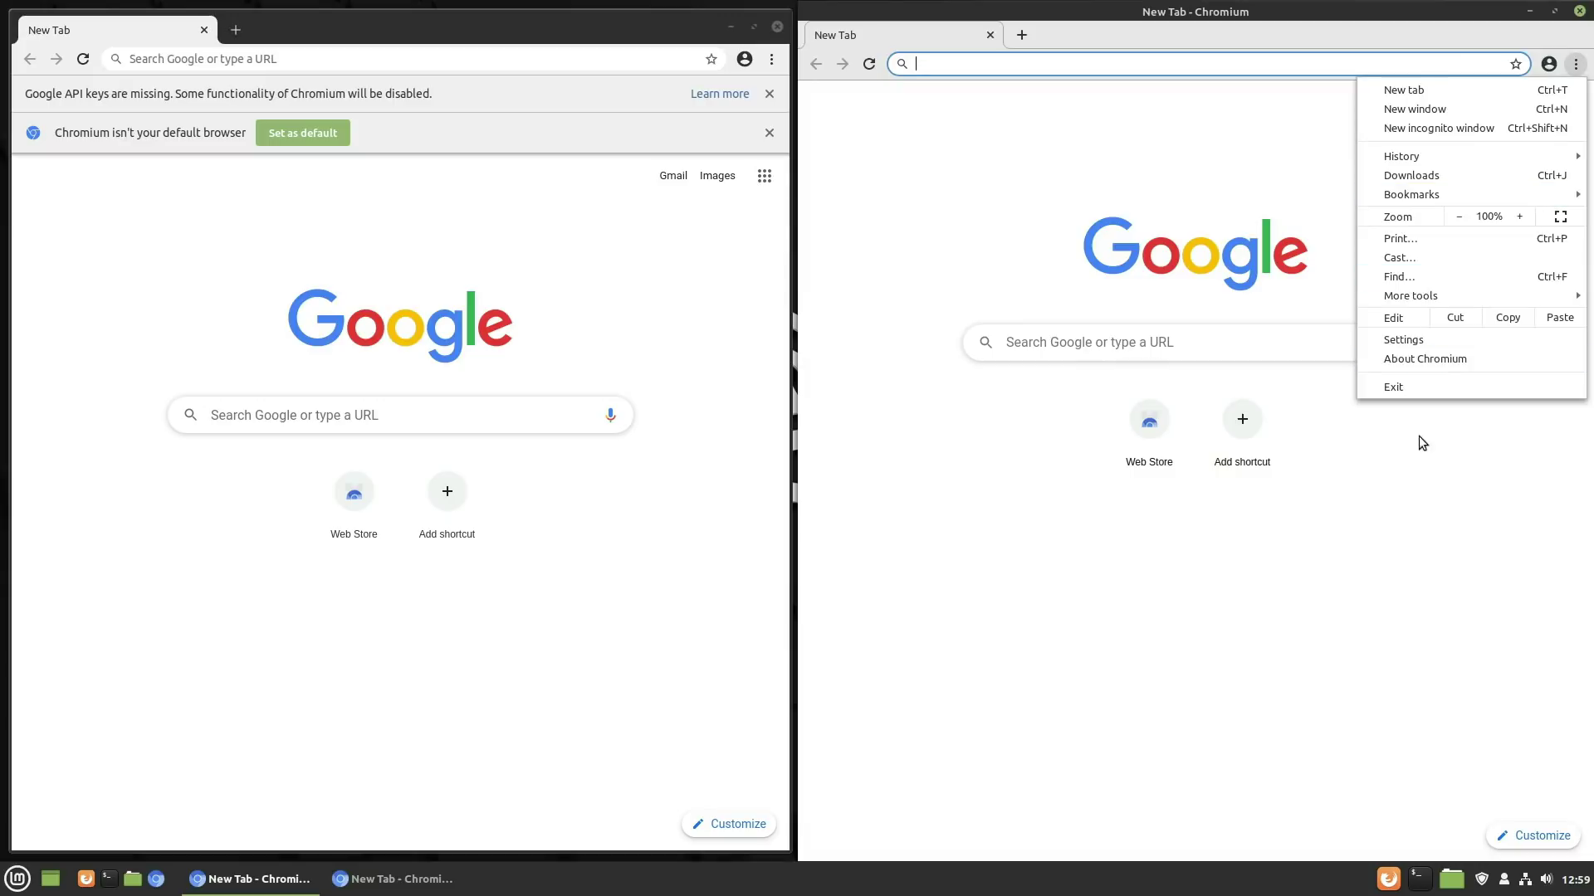
click(1241, 398)
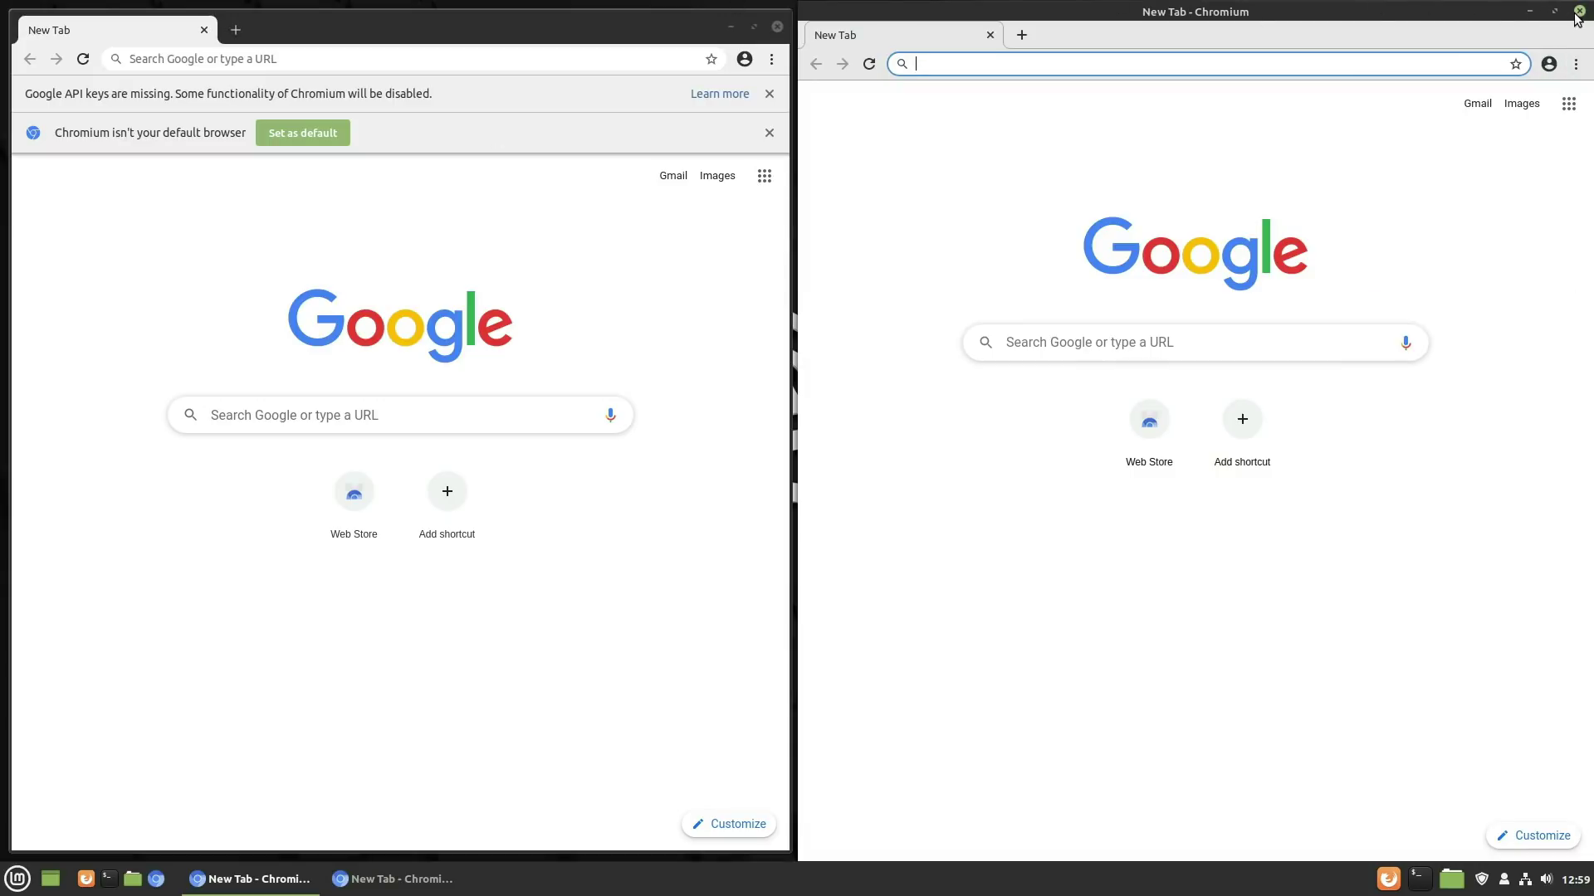
click(1580, 10)
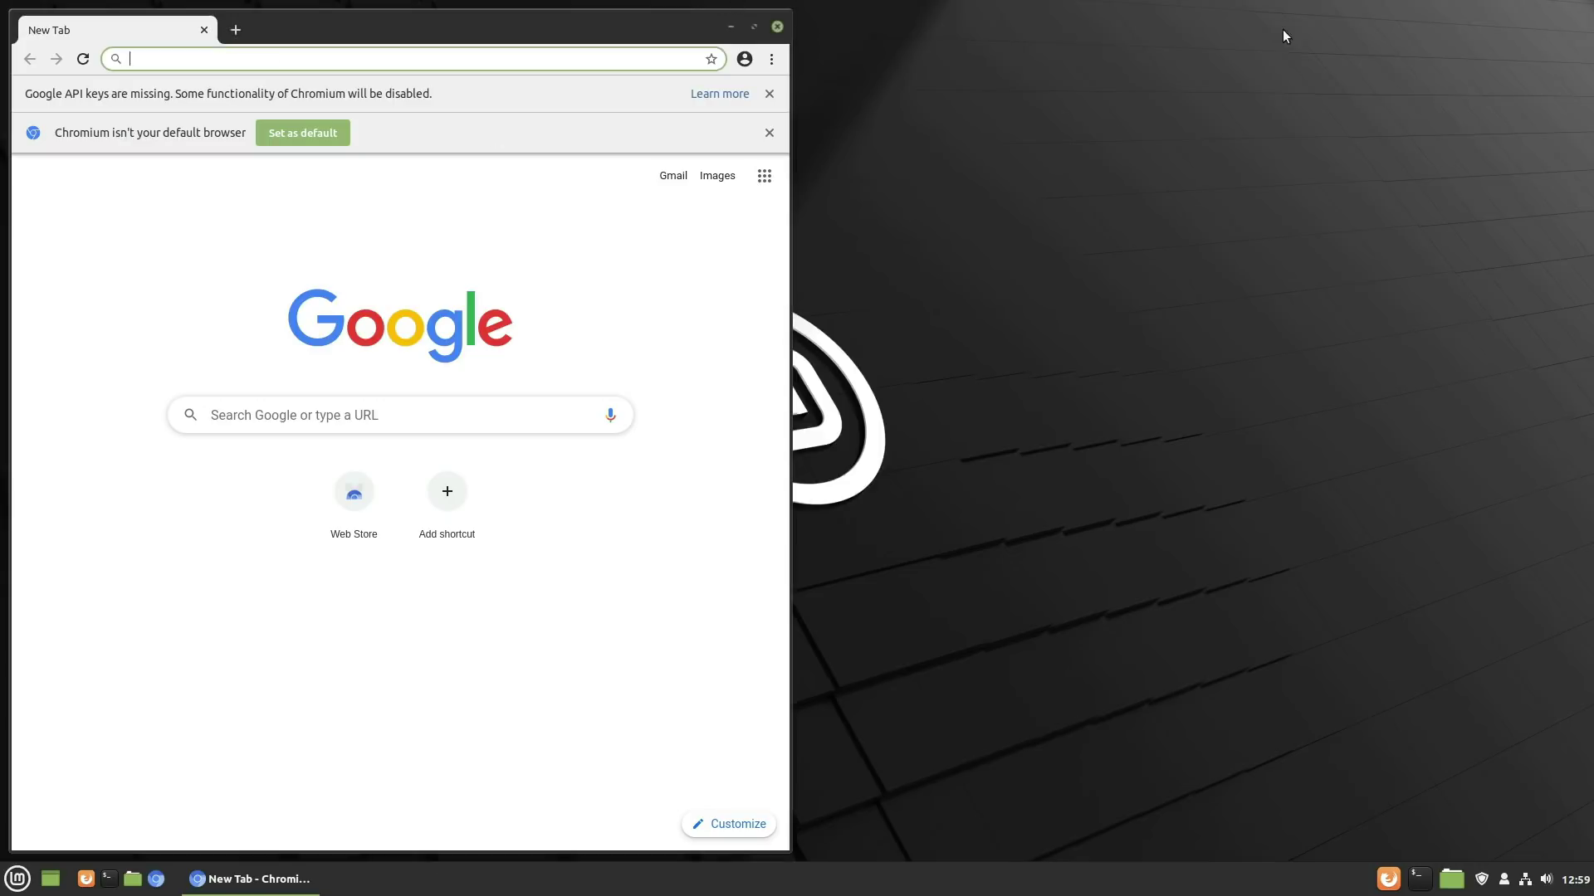
click(778, 27)
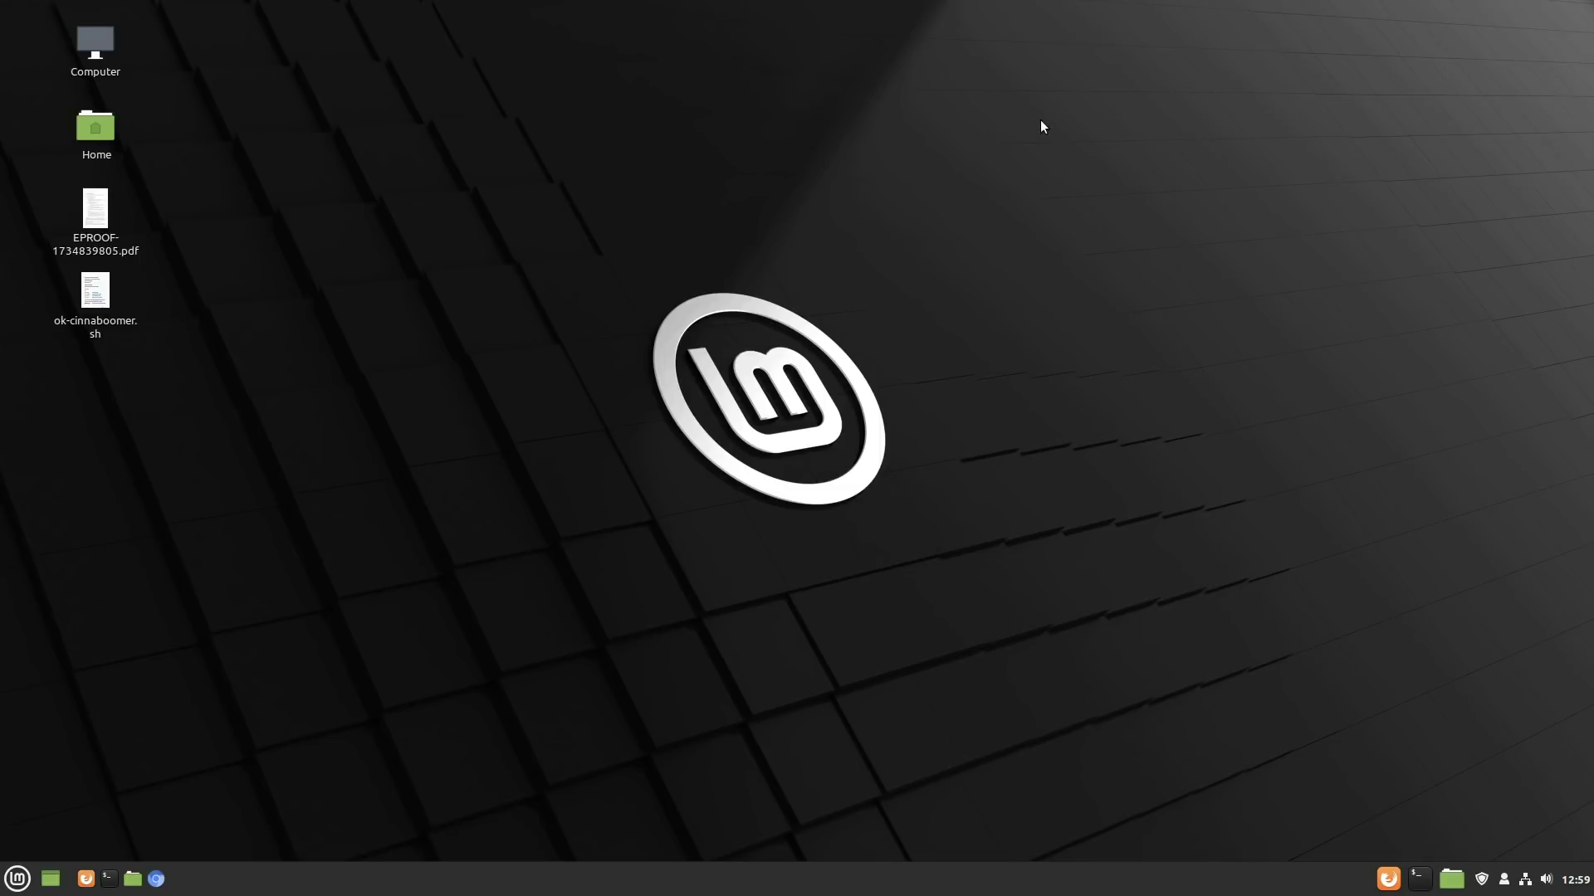